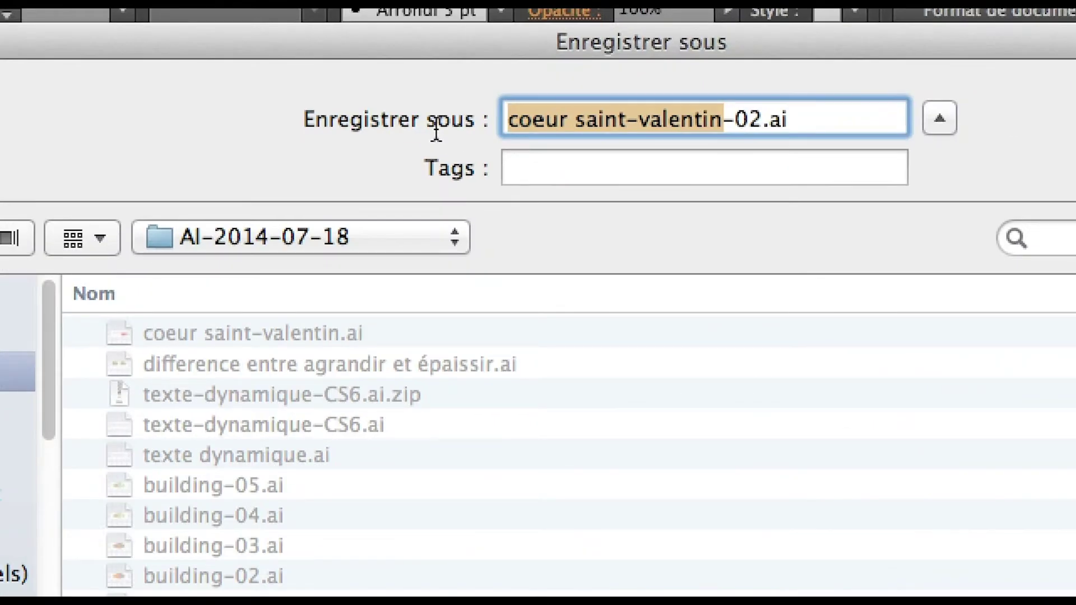
# Save the document in the AI-2014-07-18 folder as "texte dont bloc s'agrandit tout seul-02.ai", accepting the format options
pyautogui.write('tex')
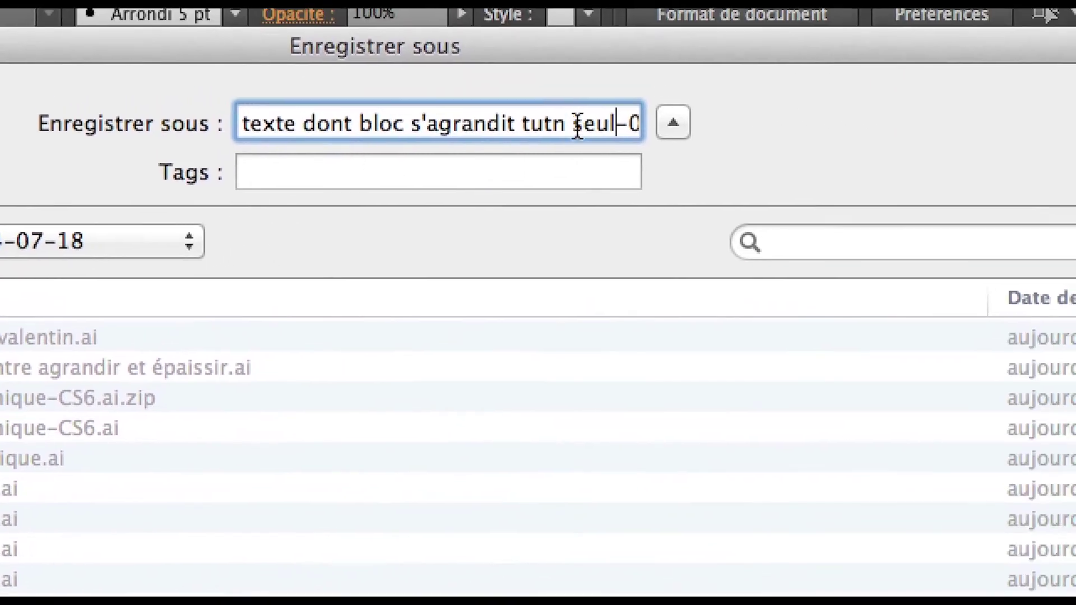
pyautogui.moveTo(833, 116); pyautogui.dragTo(795, 110)
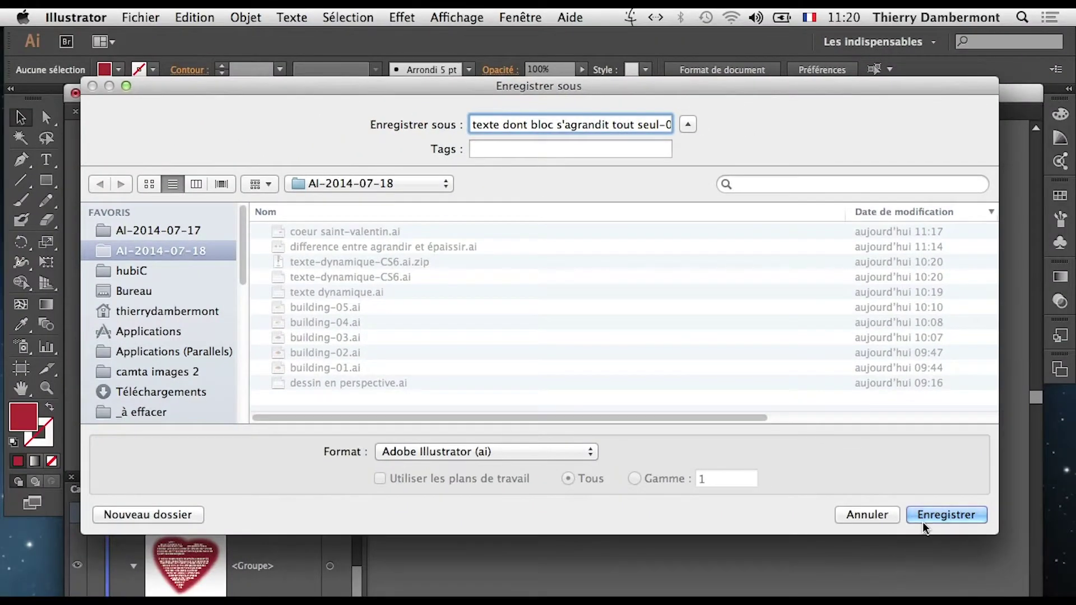
pyautogui.click(924, 521)
pyautogui.press('Return')
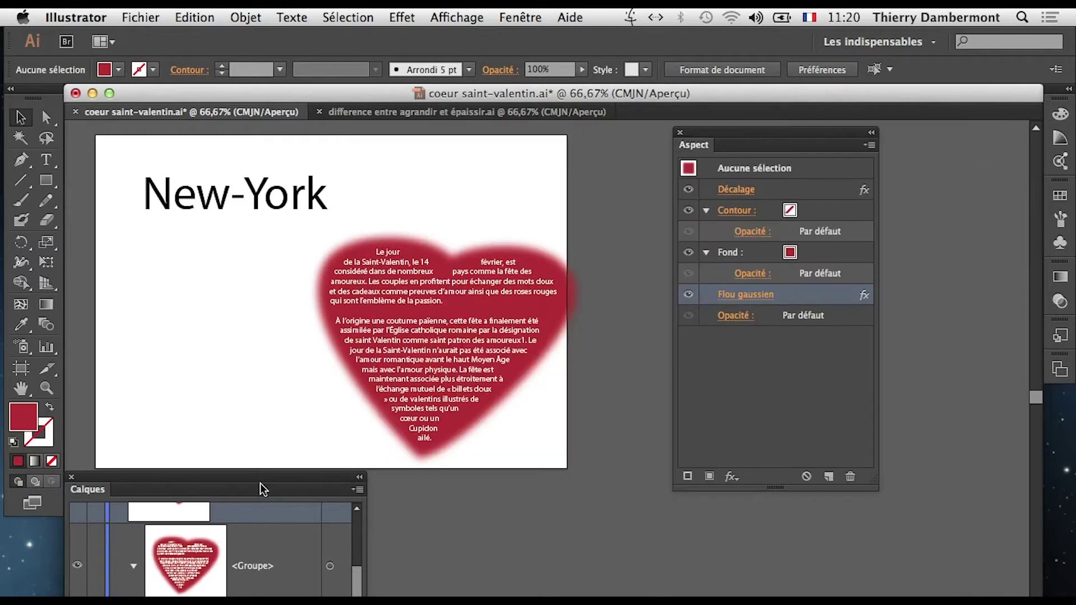
# Collapse and hide the heart group in the layer list, and move the list clear of the New-York text
pyautogui.moveTo(280, 477); pyautogui.dragTo(440, 216)
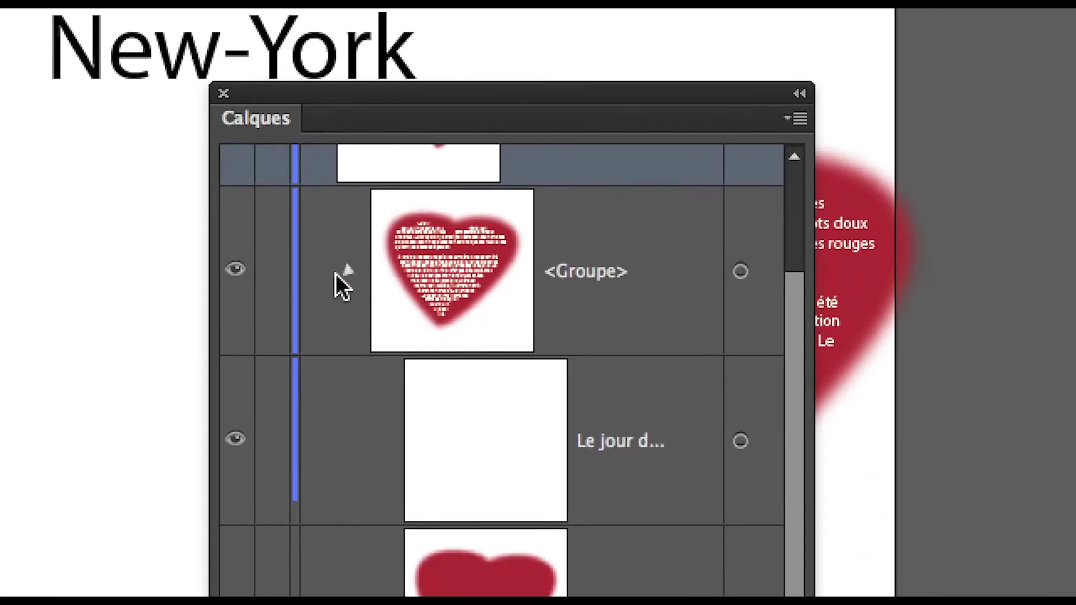
pyautogui.click(347, 272)
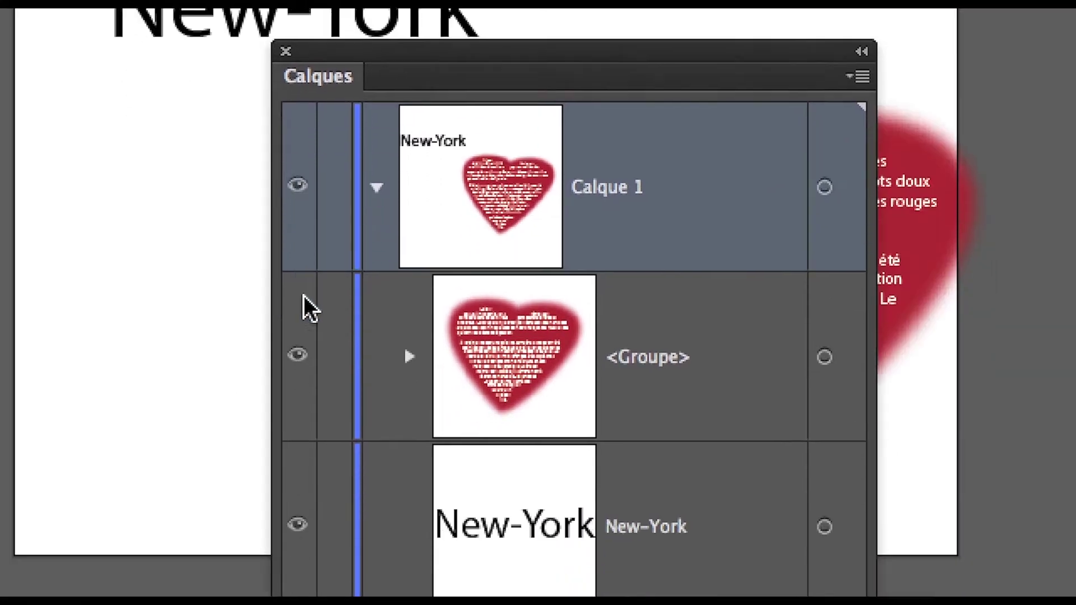
pyautogui.click(303, 325)
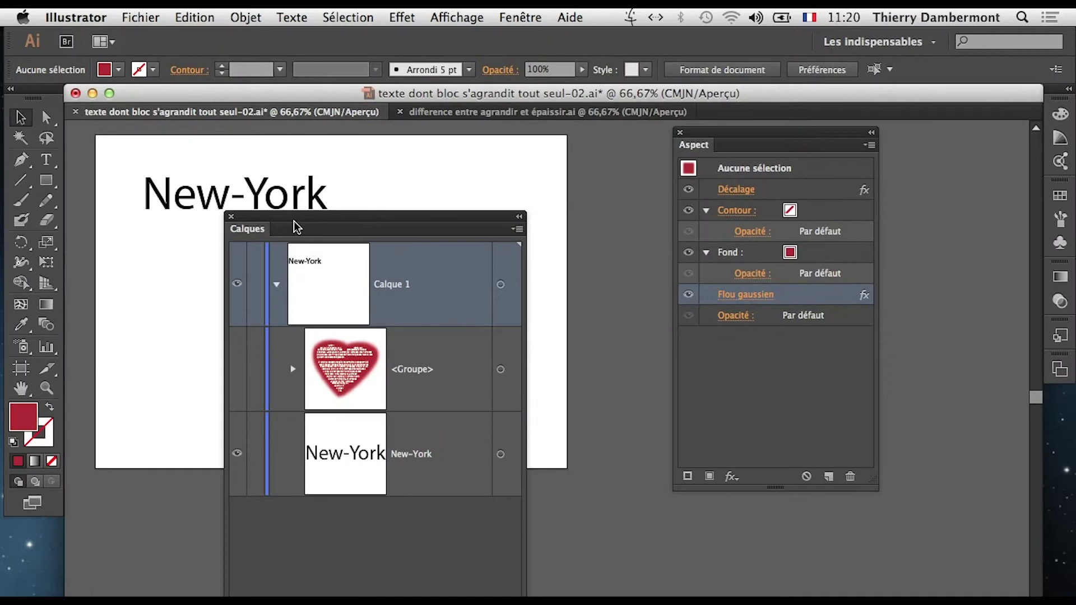
pyautogui.moveTo(295, 226); pyautogui.dragTo(229, 377)
# Reposition the New-York text in the upper part of the artboard and deselect it
pyautogui.moveTo(234, 210); pyautogui.dragTo(243, 280)
pyautogui.scroll(2, 241, 280)
pyautogui.scroll(-1, 240, 284)
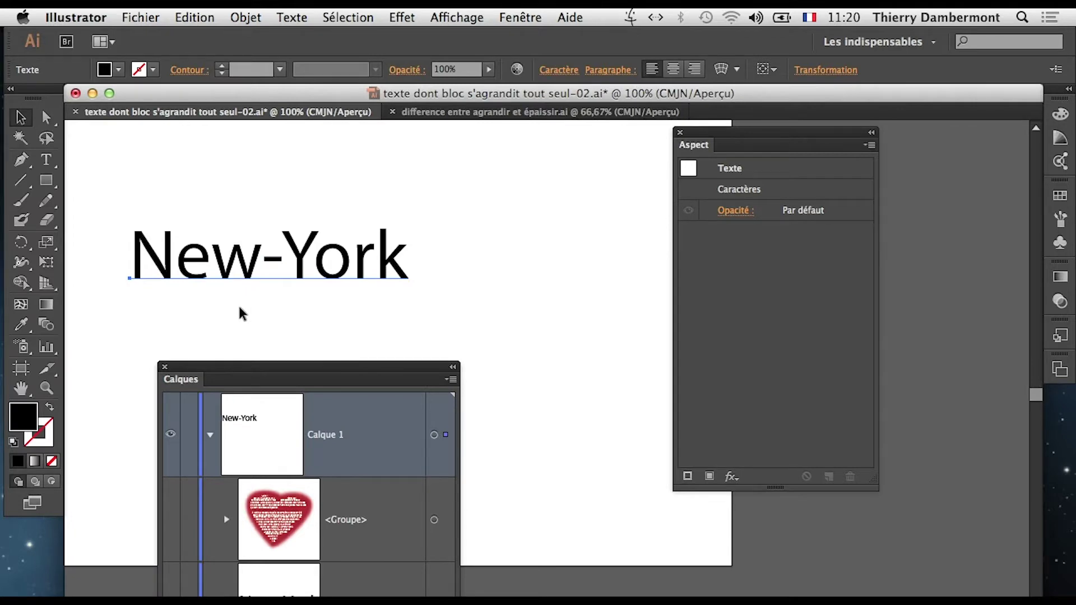
pyautogui.moveTo(240, 287); pyautogui.dragTo(247, 244)
pyautogui.click(338, 323)
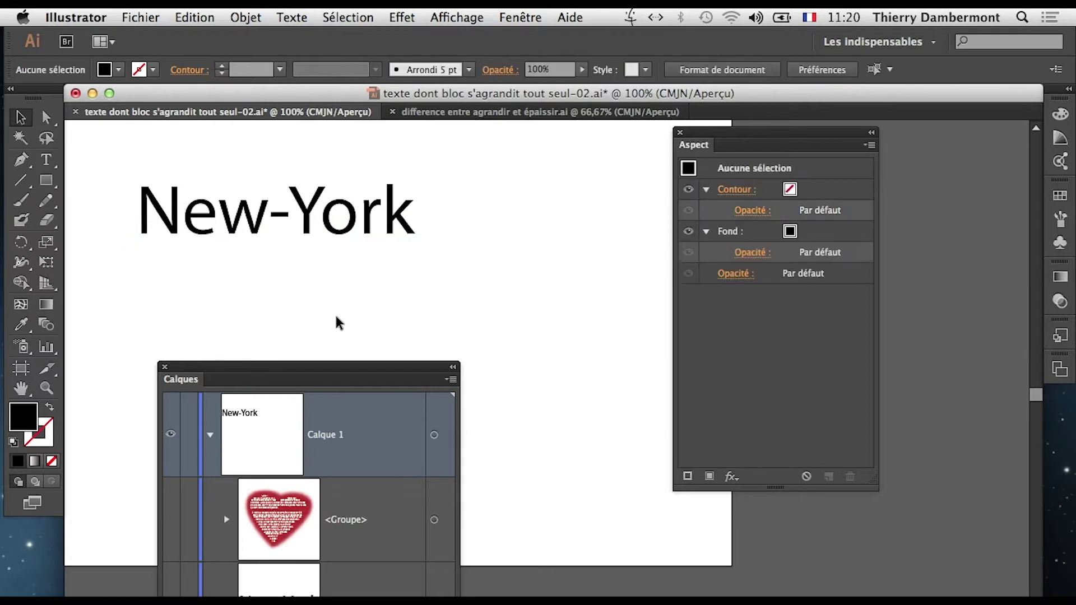
# Select the New-York text, float the toolbox beside it and move the layer list out of the way
pyautogui.click(327, 236)
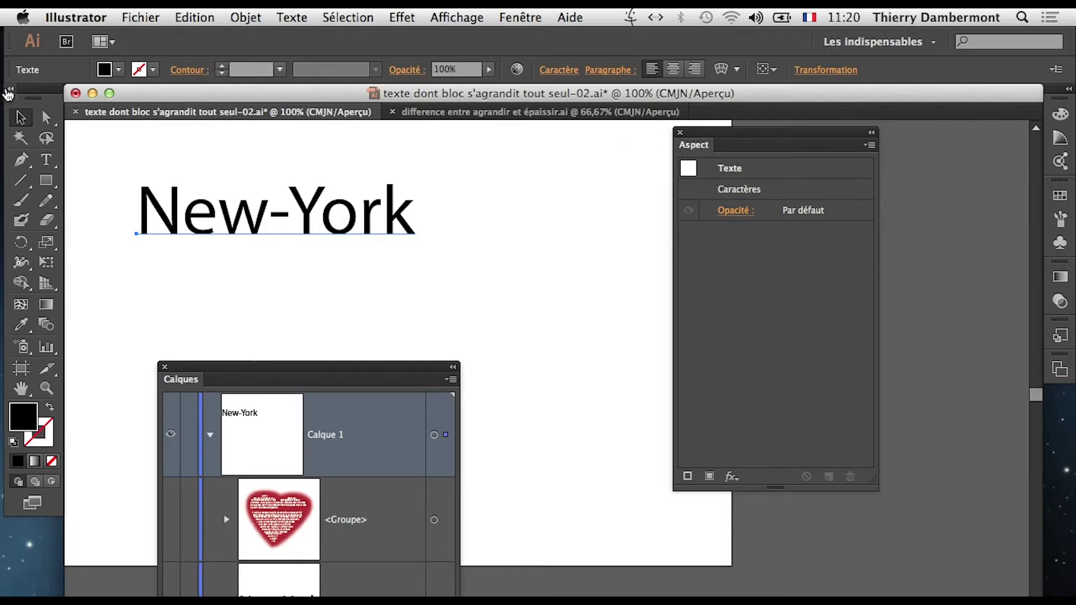
pyautogui.moveTo(8, 94); pyautogui.dragTo(510, 145)
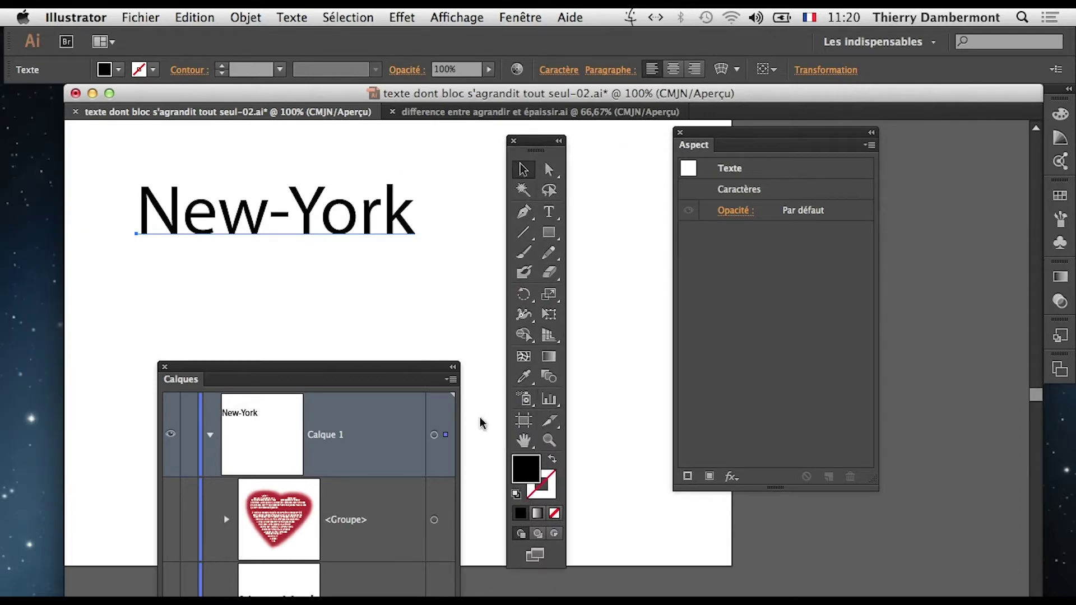
pyautogui.moveTo(435, 374); pyautogui.dragTo(283, 387)
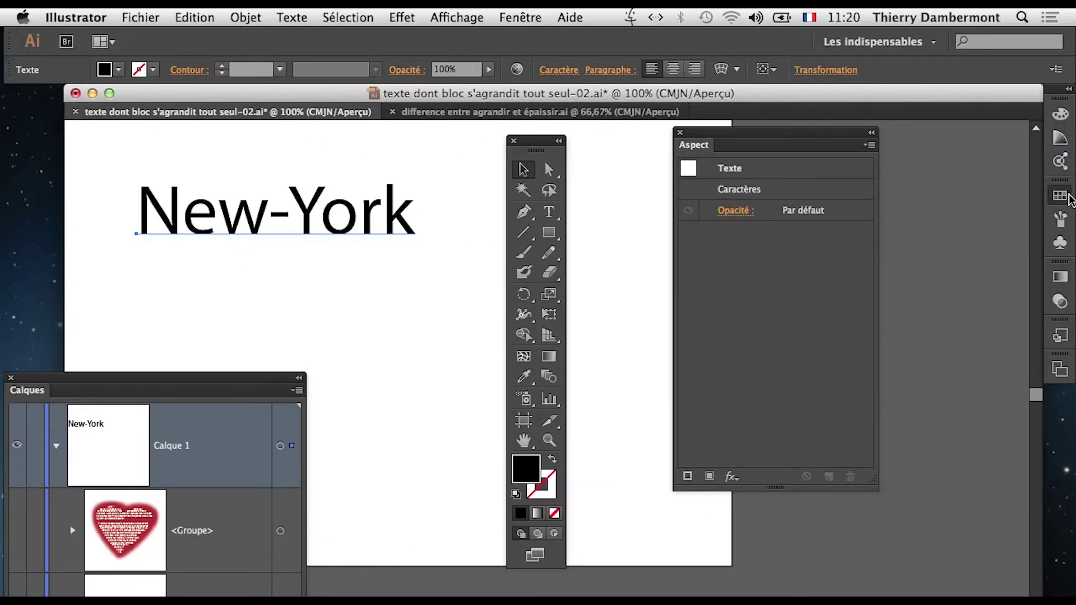
# Float and enlarge the swatches near the New-York text, colour the text cyan blue and arrange the swatches and appearance attributes around it
pyautogui.click(1068, 196)
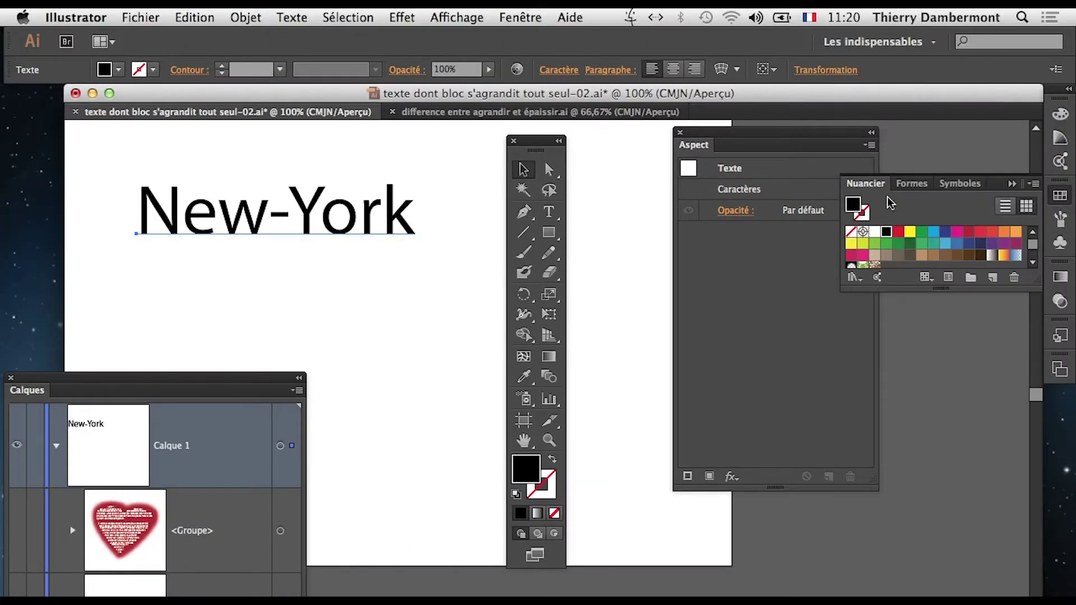
pyautogui.moveTo(865, 183); pyautogui.dragTo(307, 252)
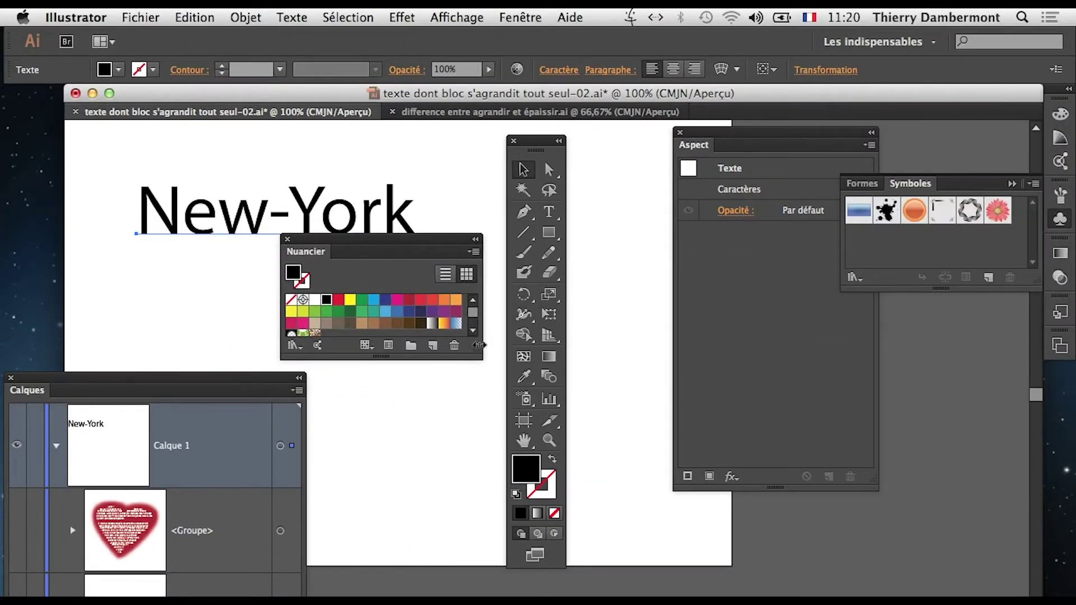
pyautogui.moveTo(479, 345); pyautogui.dragTo(472, 413)
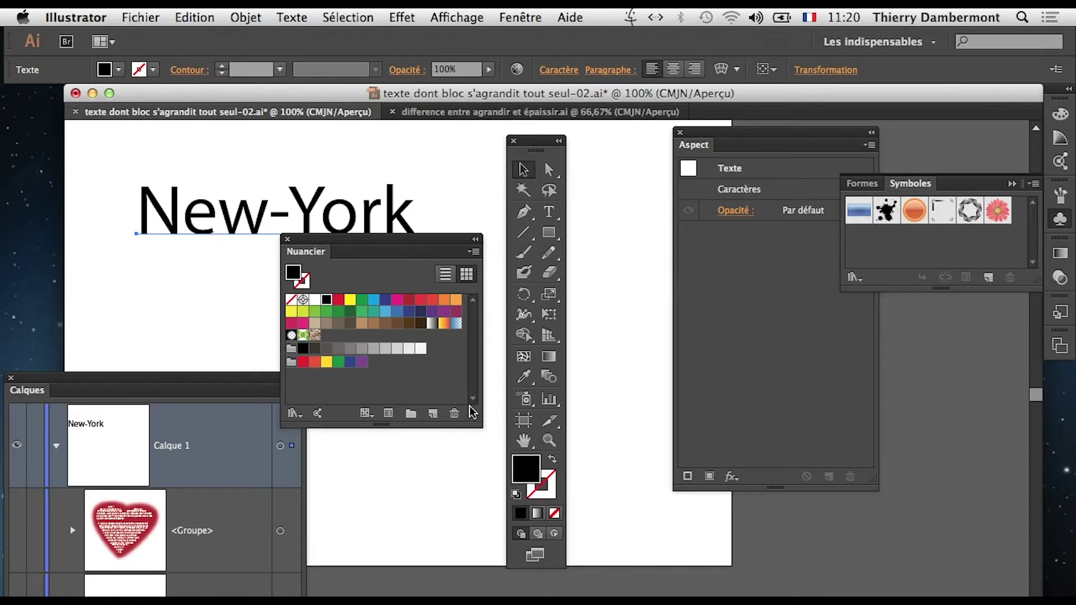
pyautogui.click(384, 301)
pyautogui.click(373, 301)
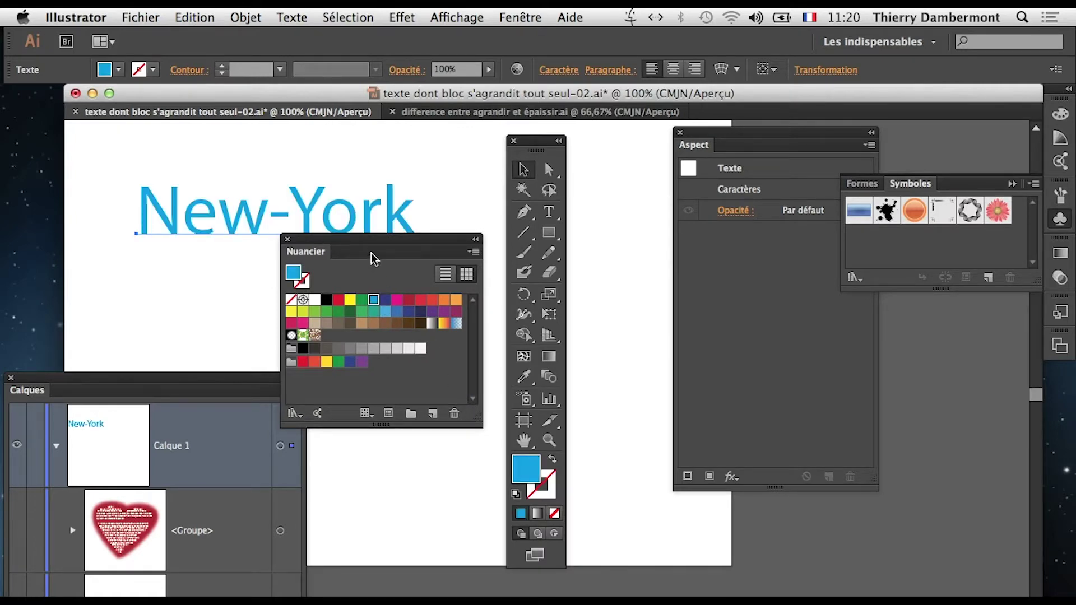
pyautogui.moveTo(374, 240); pyautogui.dragTo(347, 276)
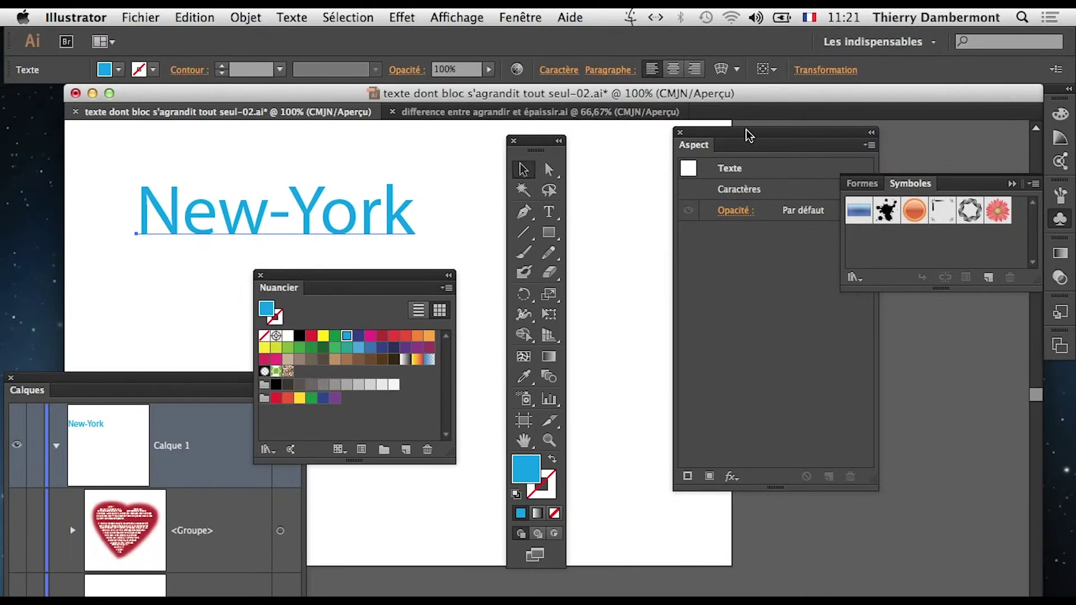
pyautogui.moveTo(748, 135); pyautogui.dragTo(675, 177)
pyautogui.moveTo(375, 274); pyautogui.dragTo(378, 302)
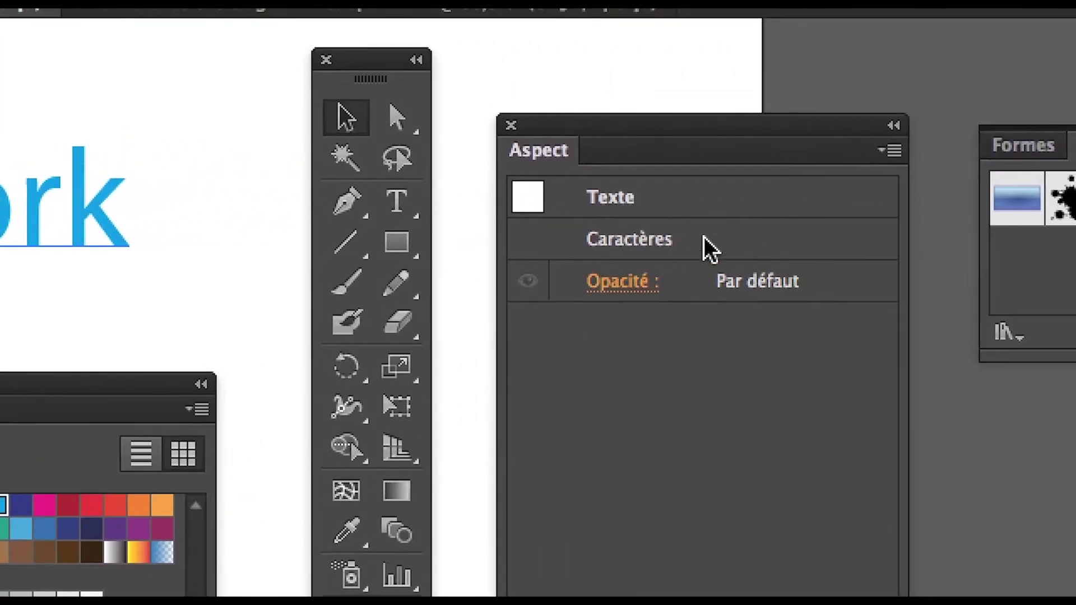
# Examine the character-level stroke, fill and opacity of the New-York text and return to the text object level
pyautogui.doubleClick(704, 236)
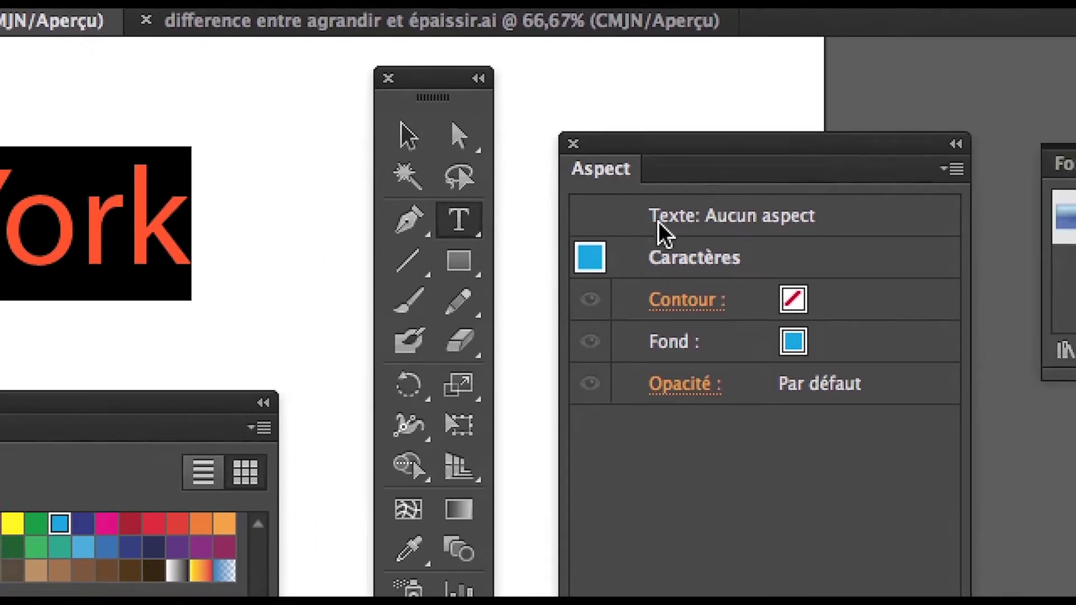
pyautogui.click(807, 224)
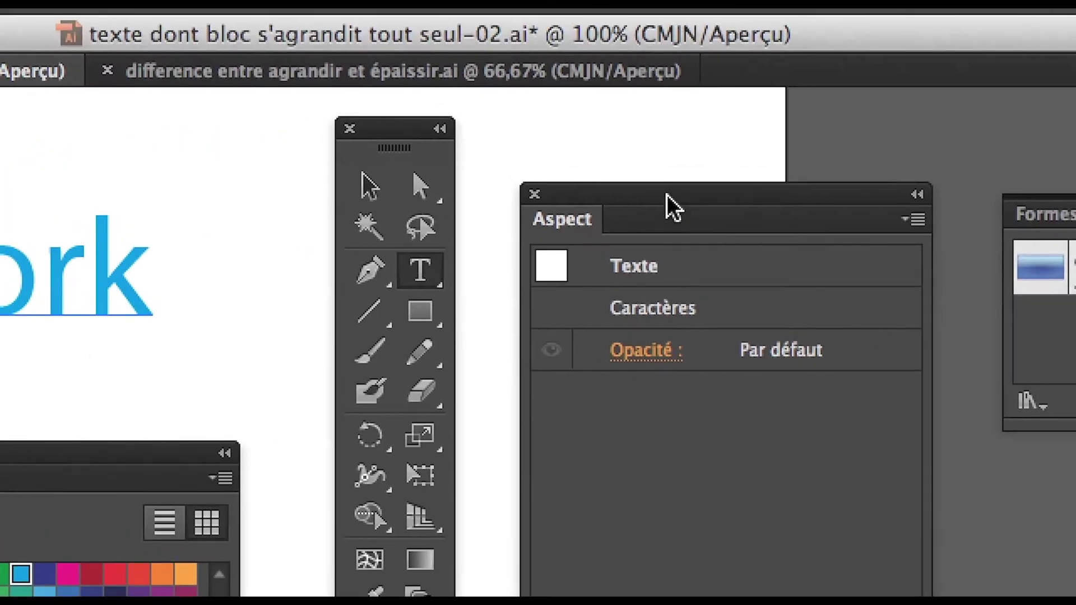
pyautogui.moveTo(1075, 89); pyautogui.dragTo(1075, 45)
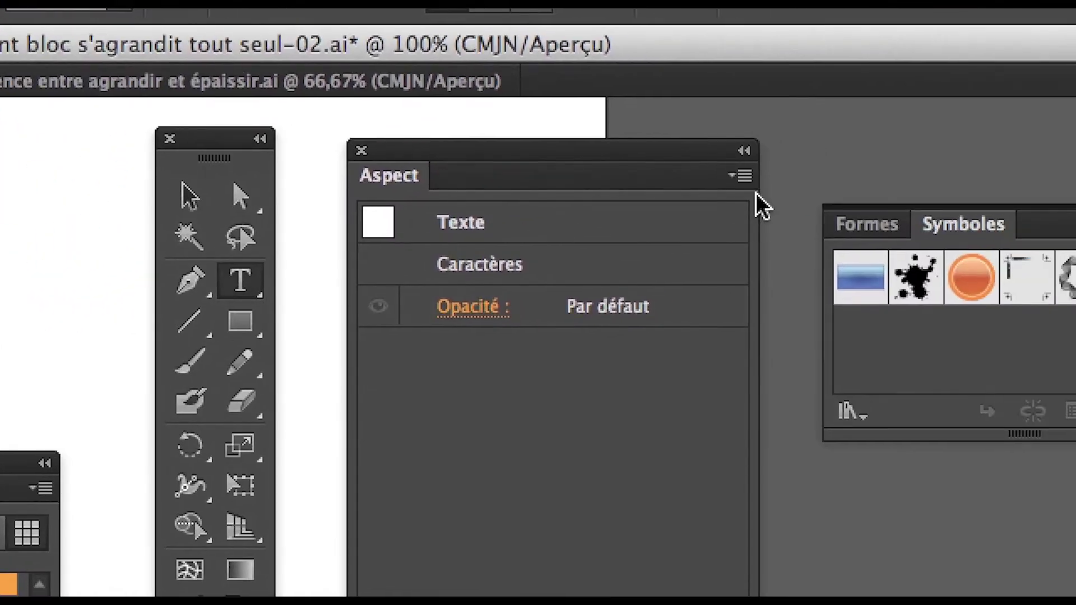
# Add a new fill to the New-York text object and set its colour to magenta
pyautogui.click(748, 178)
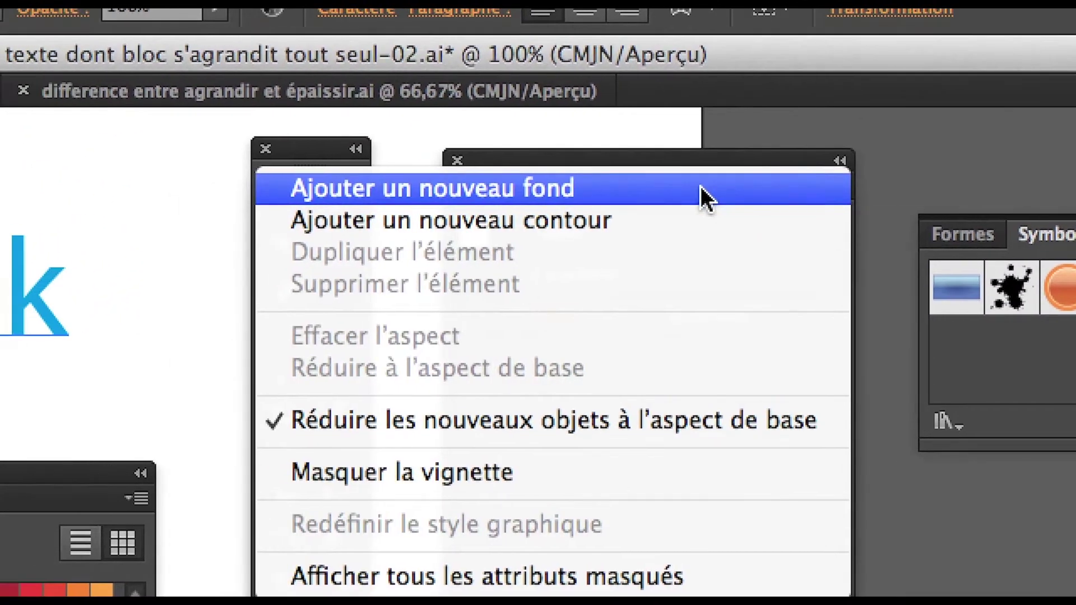
pyautogui.click(701, 187)
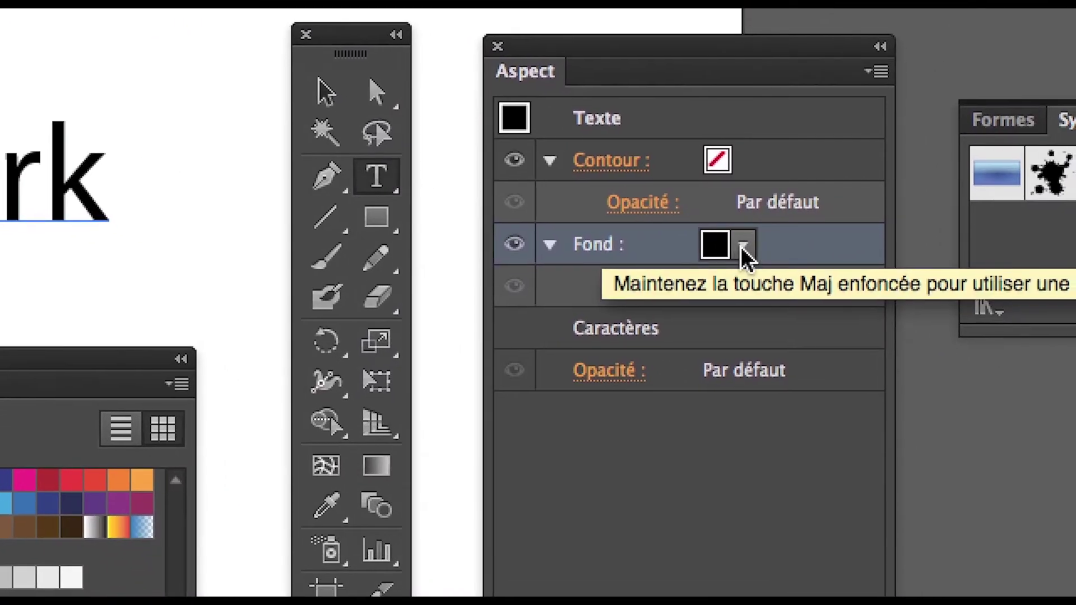
pyautogui.click(743, 247)
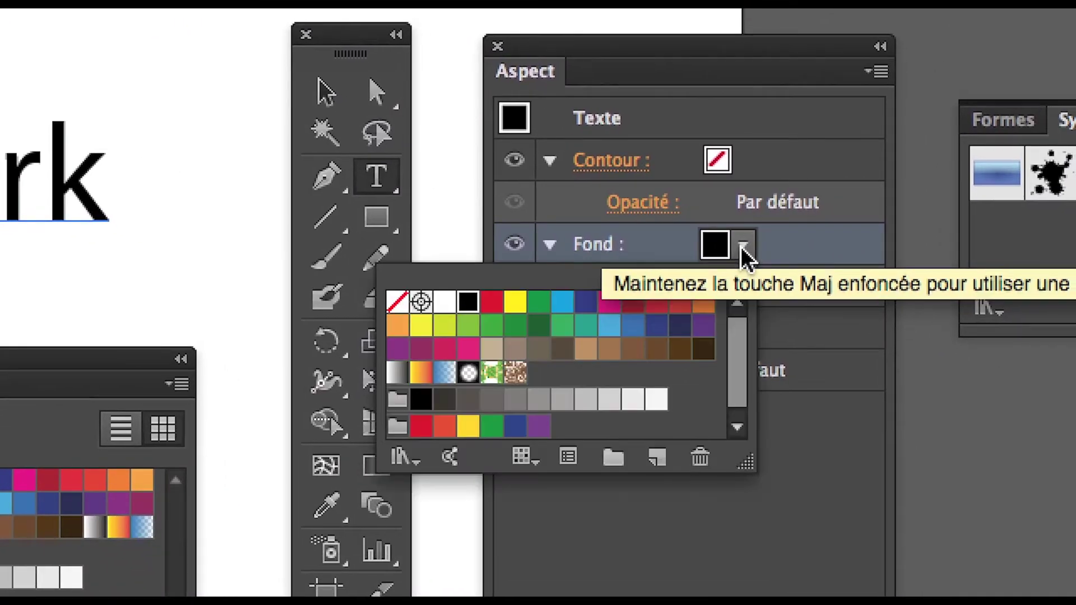
pyautogui.click(743, 249)
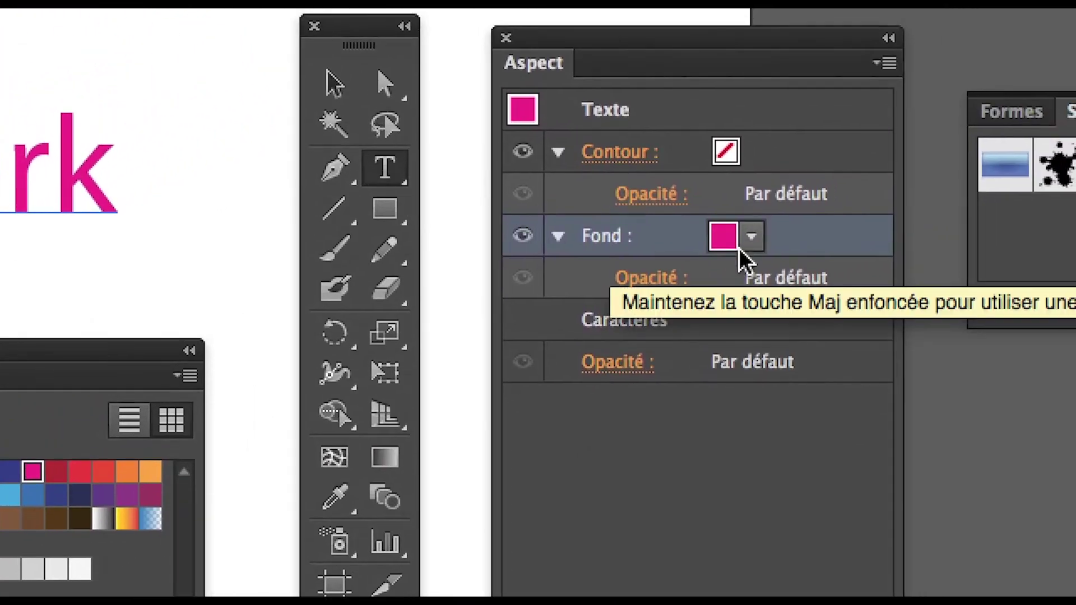
pyautogui.click(755, 239)
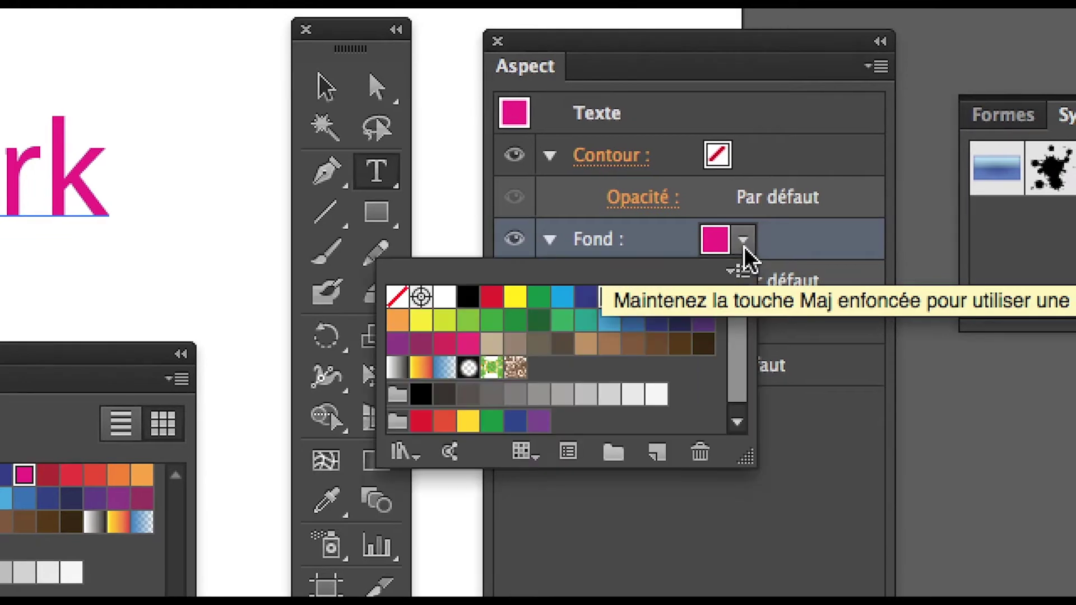
pyautogui.click(744, 245)
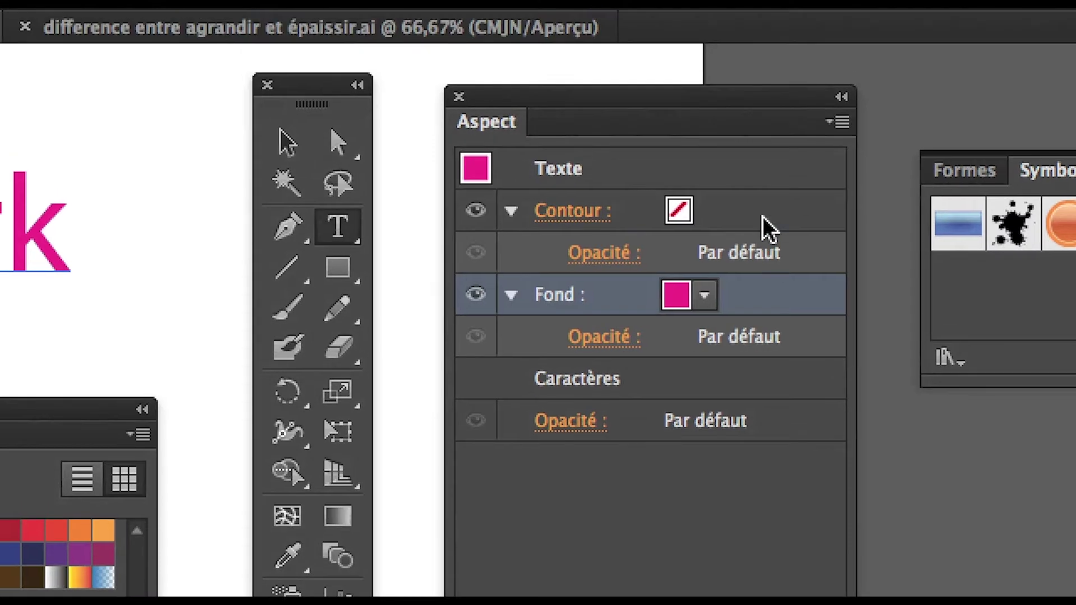
# Try red, orange and other swatches on the text object's new fill and return it to magenta
pyautogui.click(757, 161)
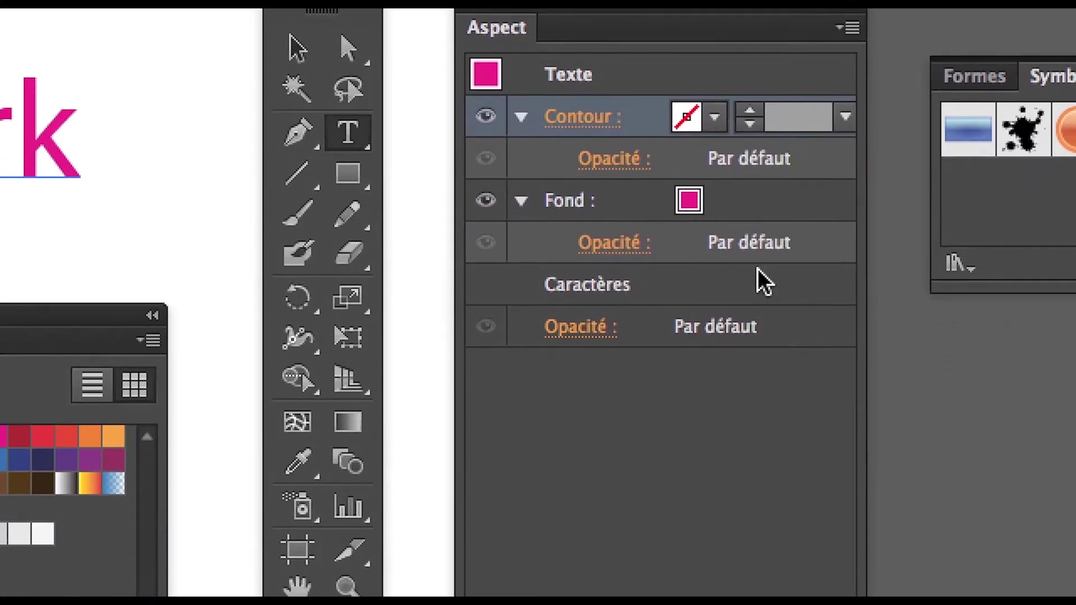
pyautogui.click(768, 329)
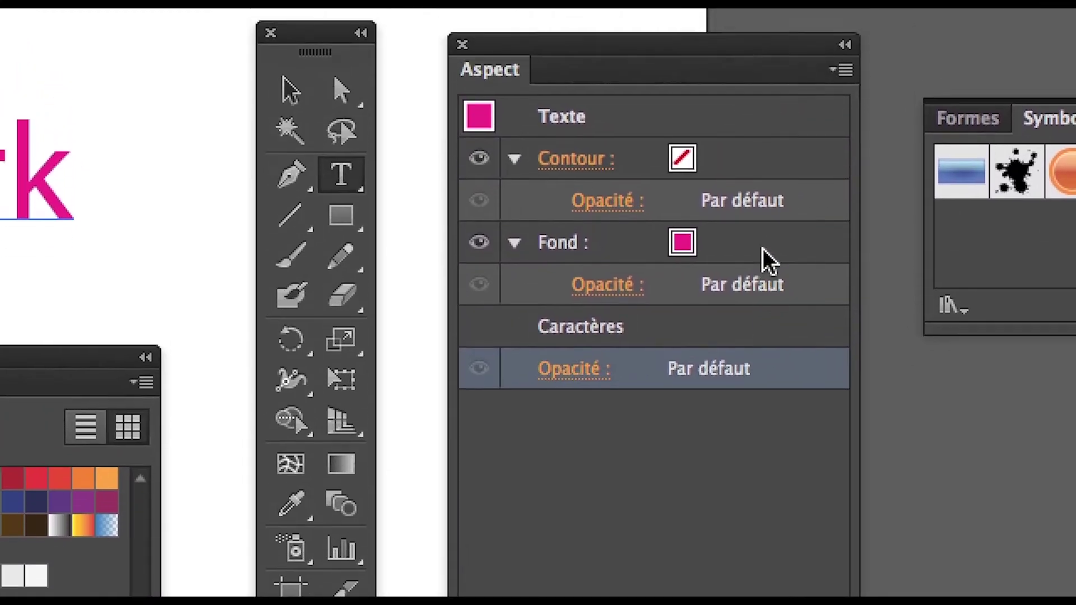
pyautogui.click(763, 250)
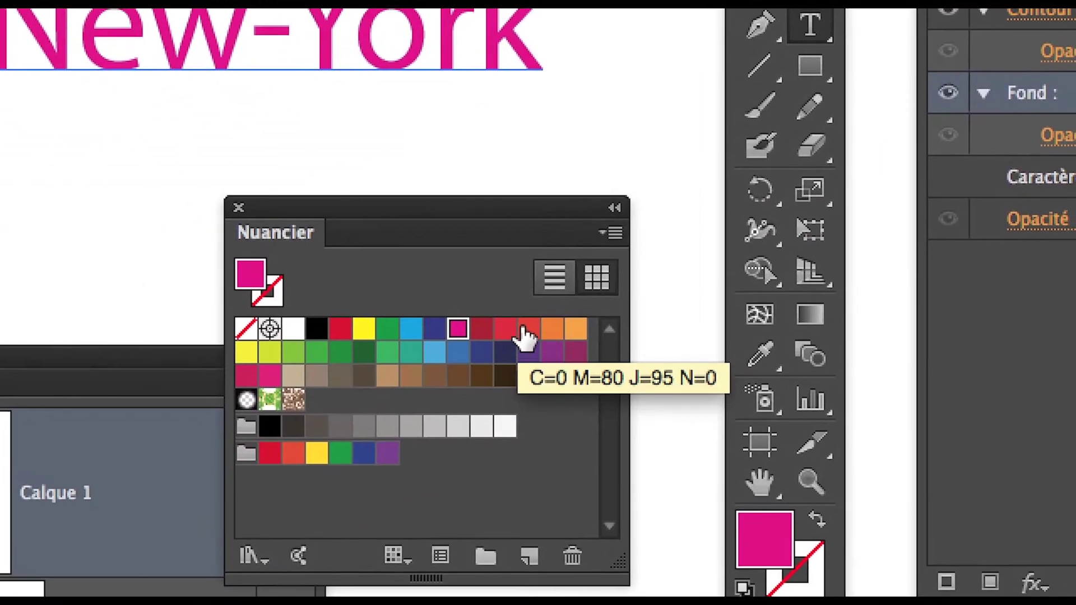
pyautogui.click(244, 464)
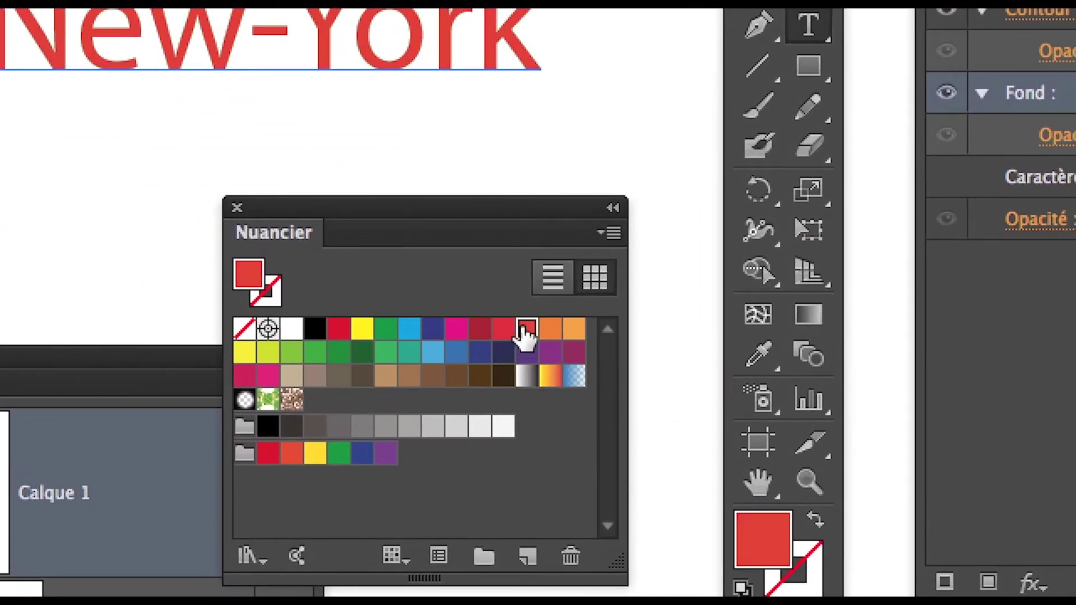
pyautogui.click(533, 329)
pyautogui.click(553, 329)
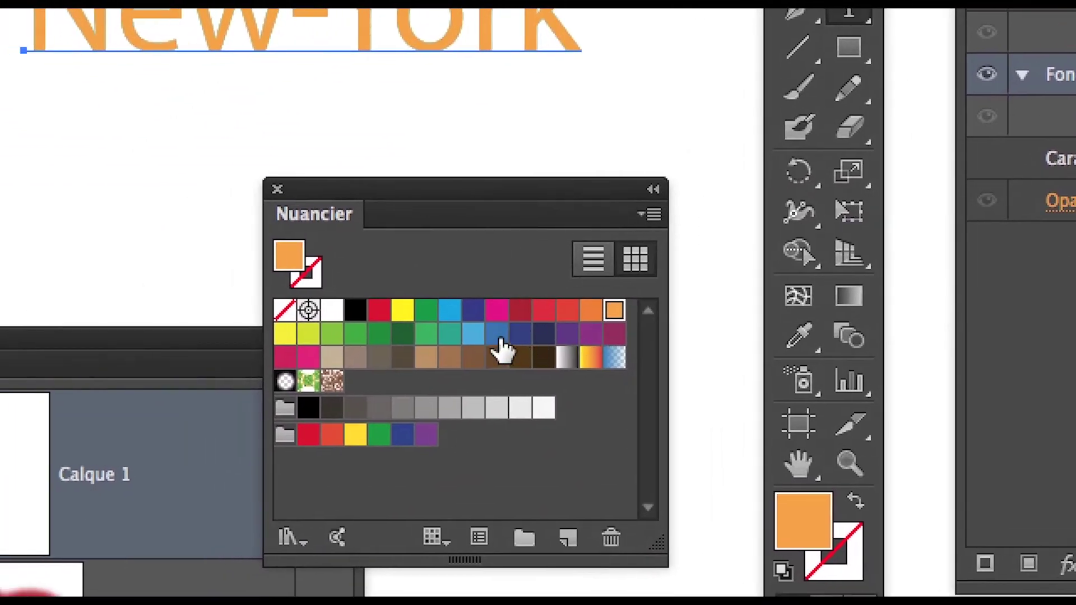
pyautogui.click(436, 351)
pyautogui.click(529, 329)
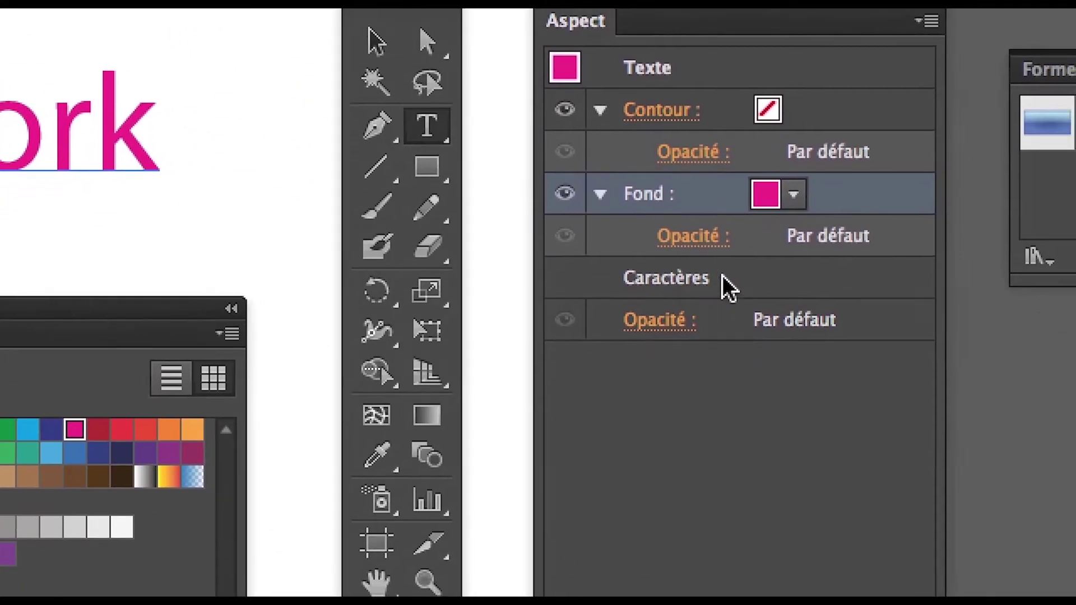
# Compare the character-level fill with the text object's fill, return to the object level and move the swatches off the artboard
pyautogui.doubleClick(728, 286)
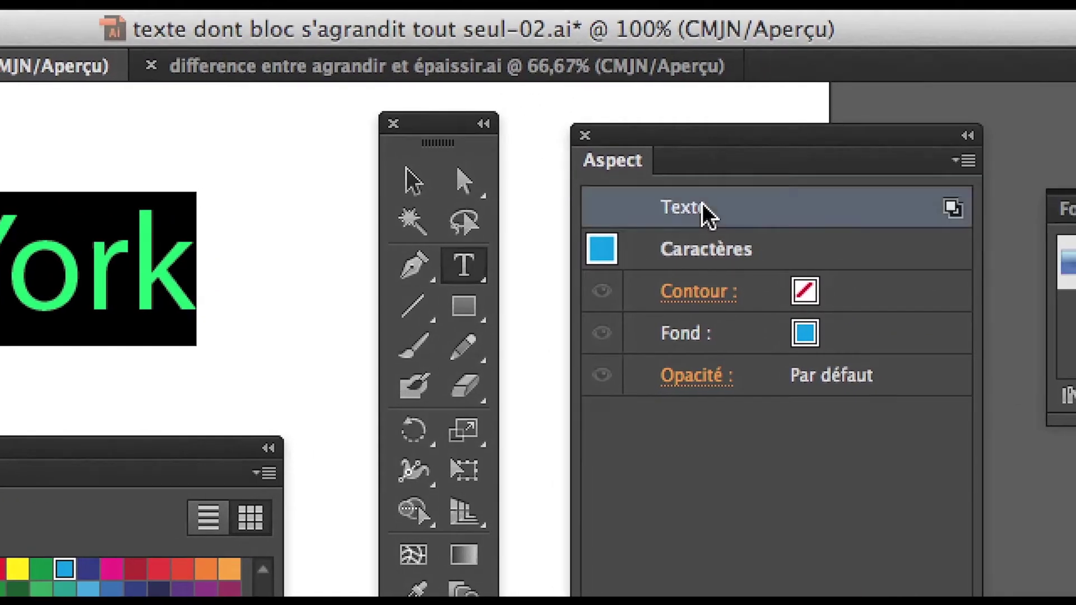
pyautogui.click(734, 214)
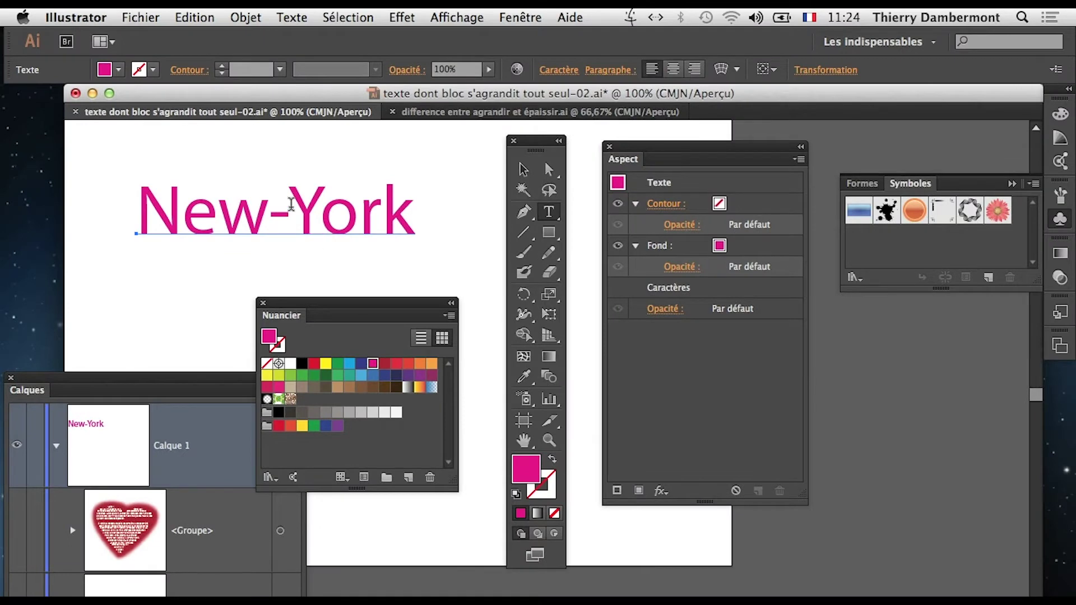
pyautogui.moveTo(330, 307); pyautogui.dragTo(915, 373)
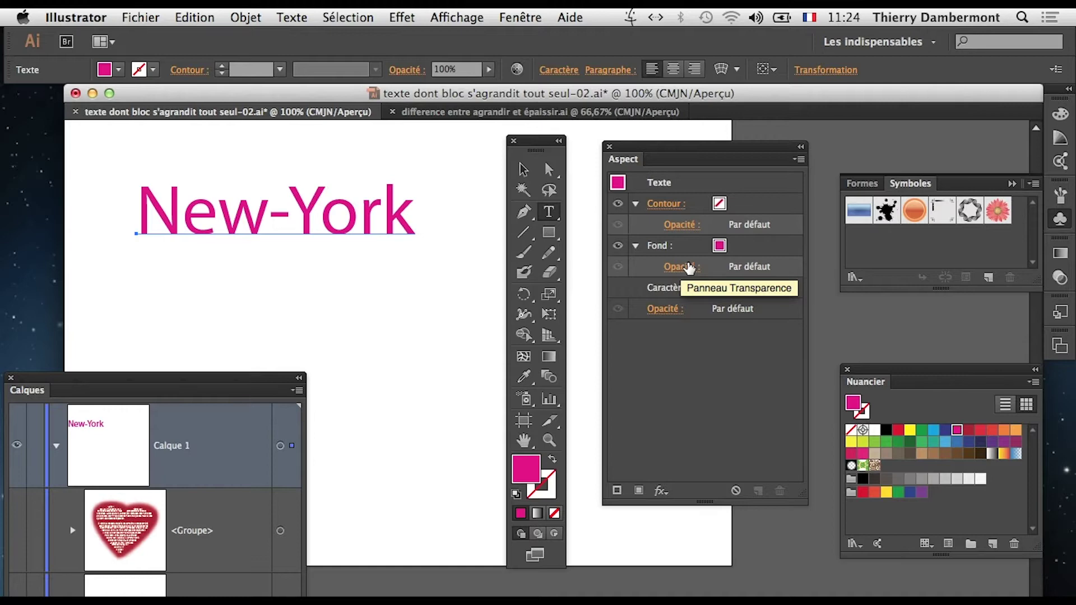
# Collapse Calque 1 and reposition and resize the Layers panel so it sits below the New-York text
pyautogui.moveTo(224, 373); pyautogui.dragTo(284, 312)
pyautogui.click(116, 385)
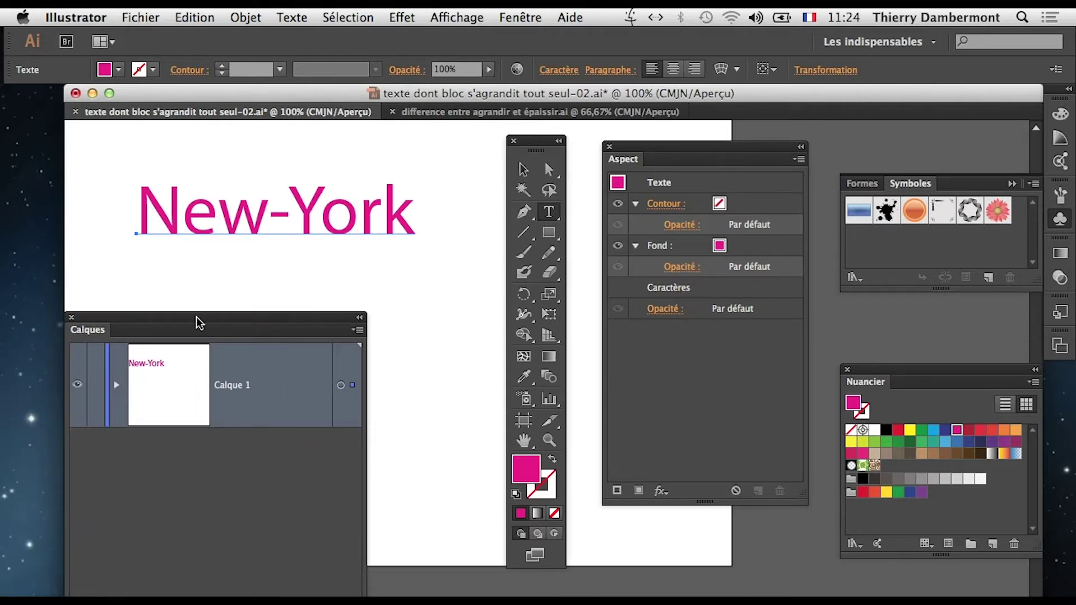
pyautogui.moveTo(197, 322); pyautogui.dragTo(198, 274)
pyautogui.moveTo(361, 594); pyautogui.dragTo(377, 504)
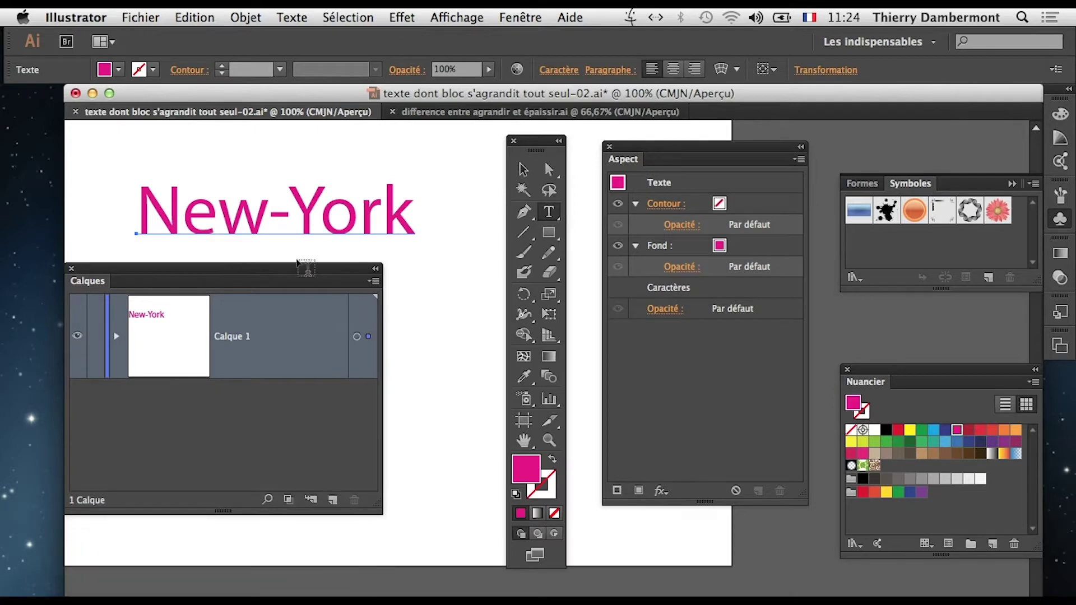
pyautogui.moveTo(292, 274); pyautogui.dragTo(325, 367)
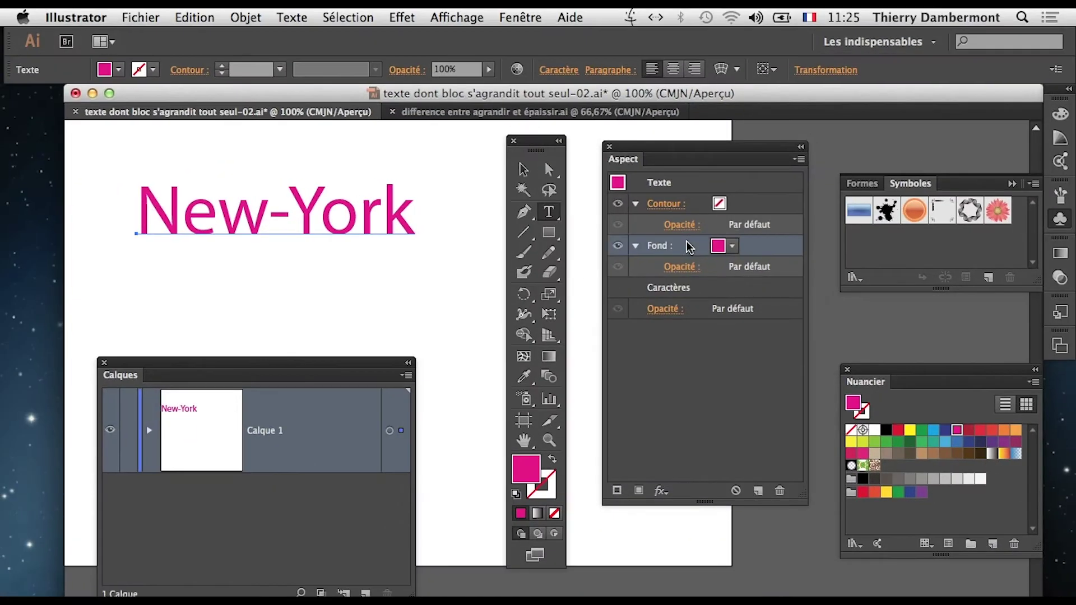
# Convert the text object's magenta fill to a rounded rectangle with relative size, 6,35 mm extra width and height, and 3,175 mm radius
pyautogui.click(401, 16)
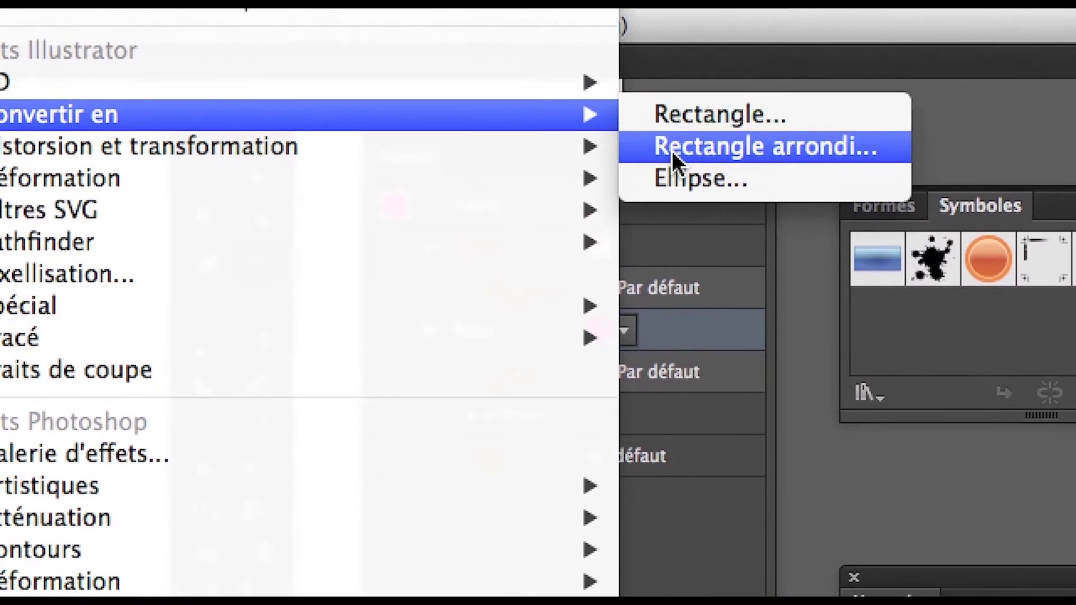
pyautogui.click(671, 150)
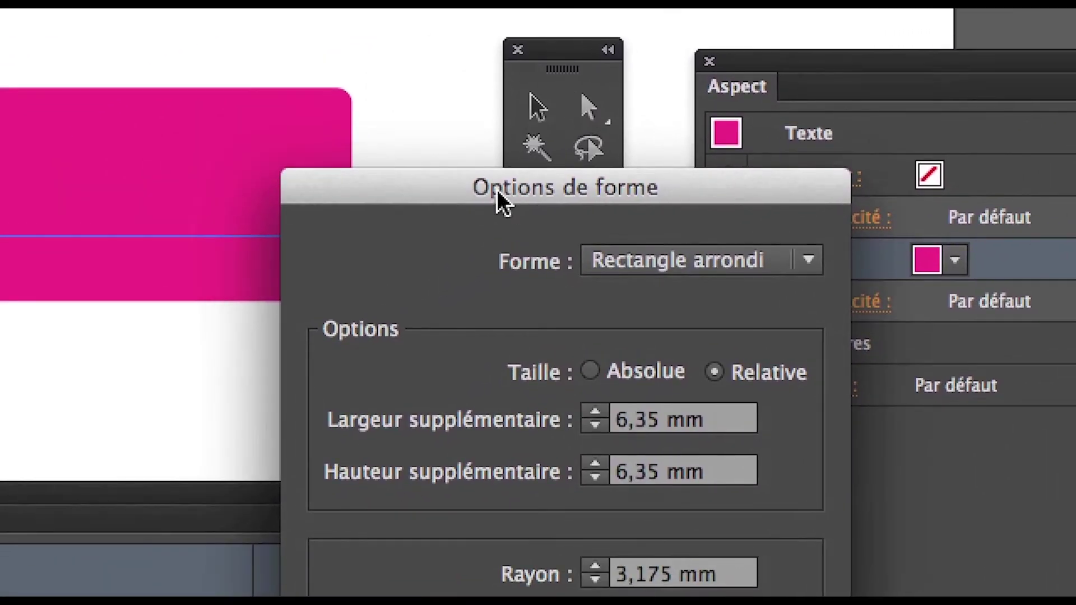
pyautogui.moveTo(496, 189); pyautogui.dragTo(539, 122)
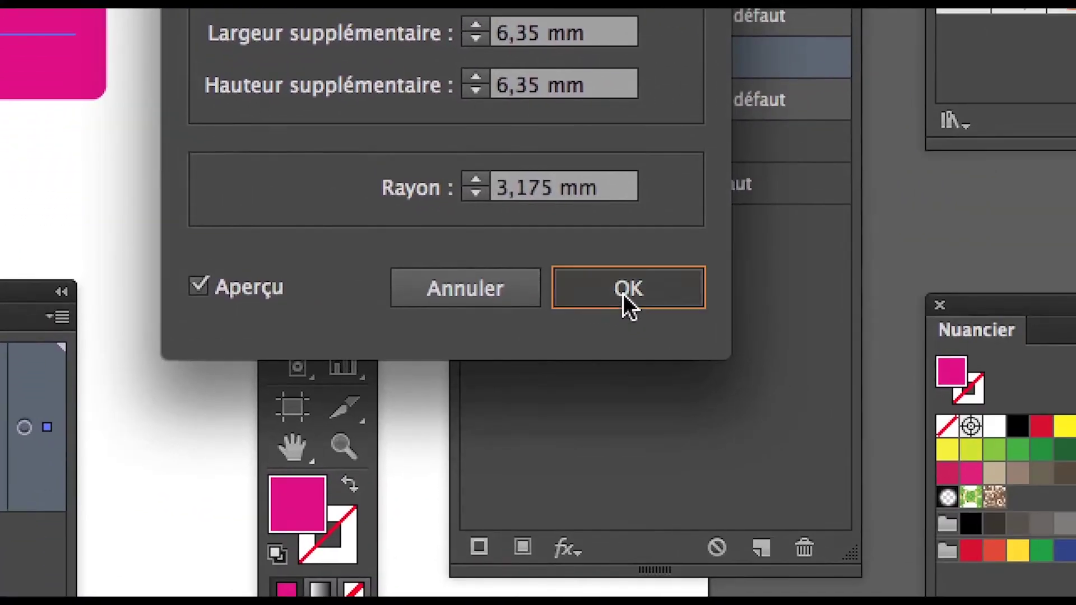
pyautogui.click(625, 292)
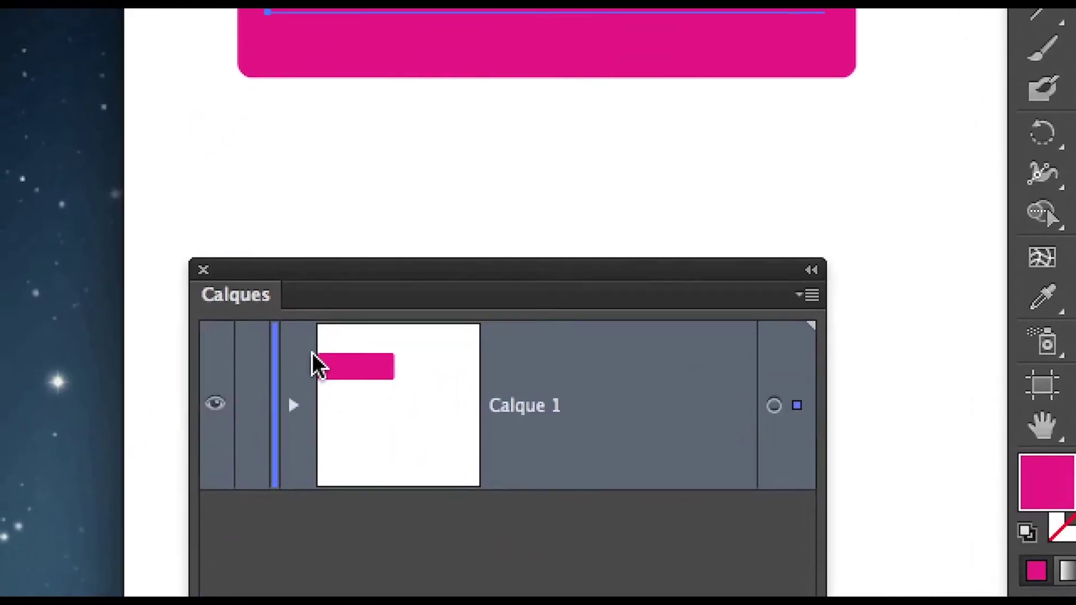
# Expand Calque 1 to list its contents, then enlarge the Layers panel and move it below the magenta block
pyautogui.click(298, 373)
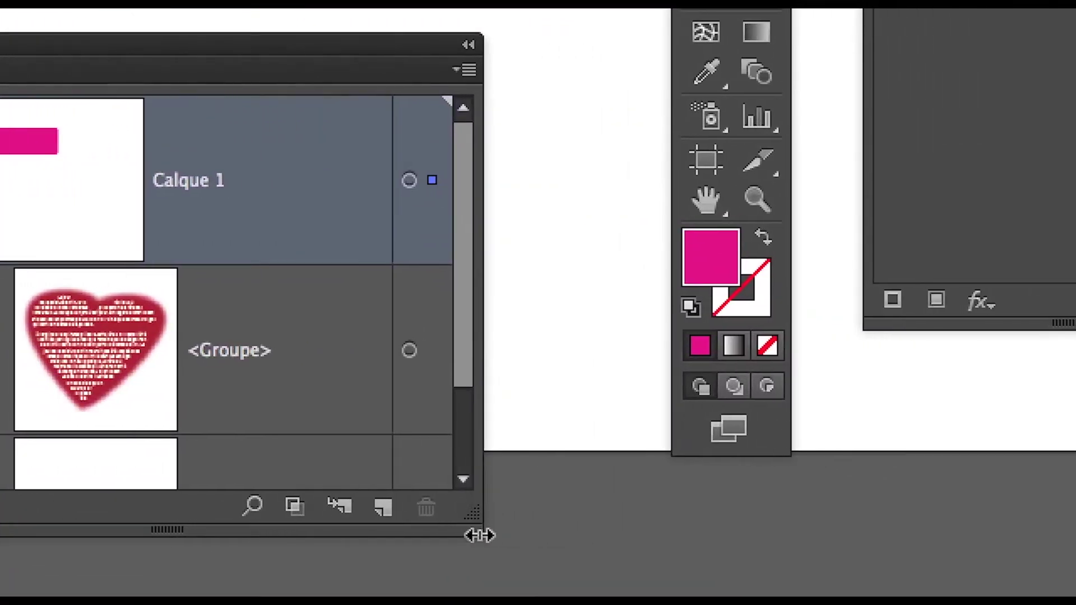
pyautogui.moveTo(475, 515); pyautogui.dragTo(476, 594)
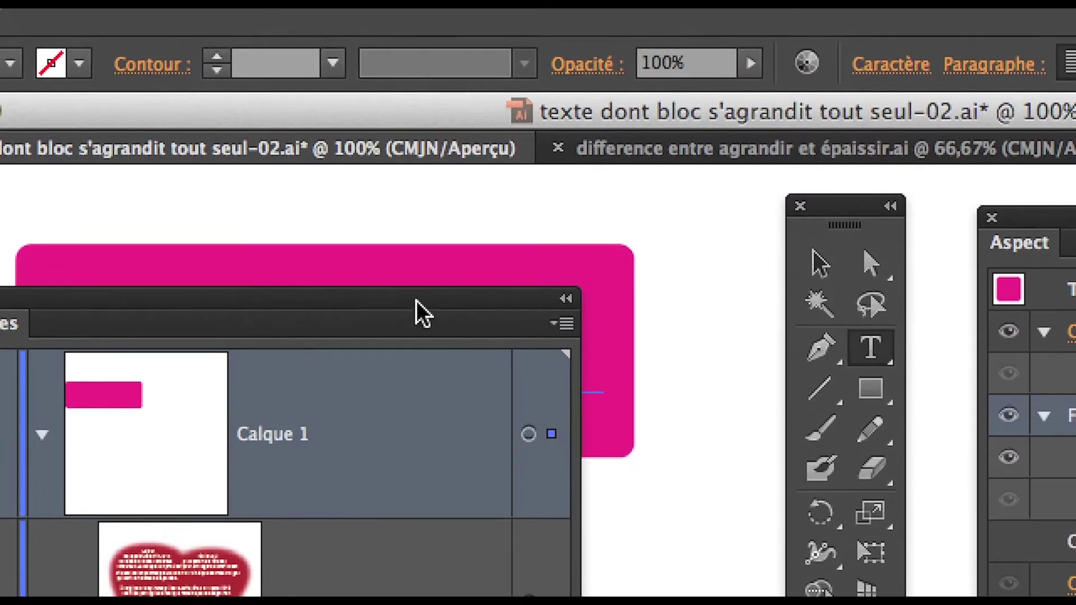
pyautogui.moveTo(417, 325); pyautogui.dragTo(361, 560)
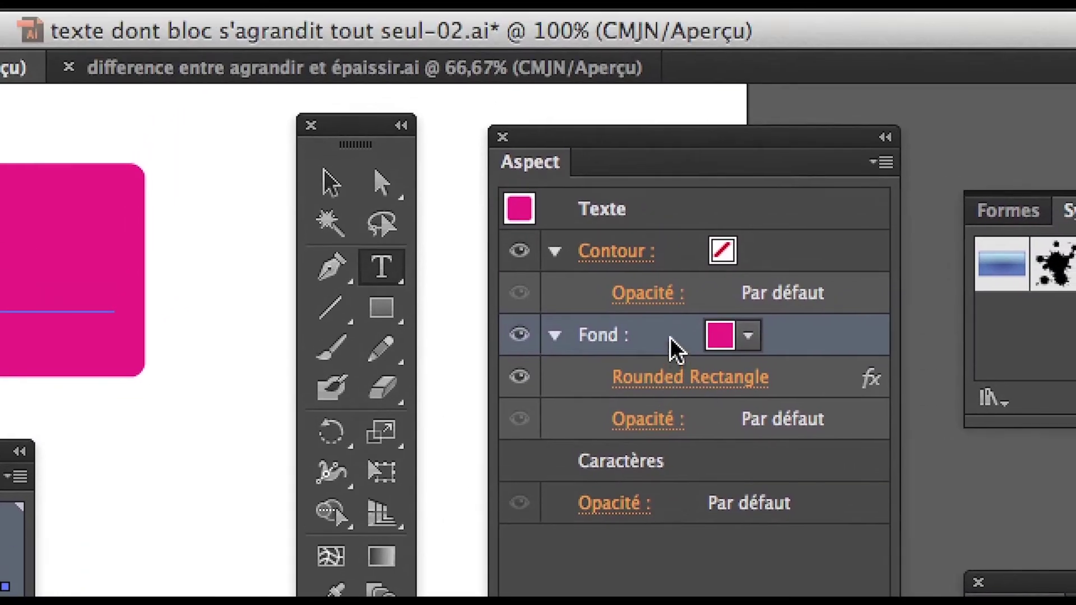
# Move the magenta fill with its Rounded Rectangle effect below Caractères in the text object's appearance order and select that fill
pyautogui.moveTo(684, 296); pyautogui.dragTo(665, 385)
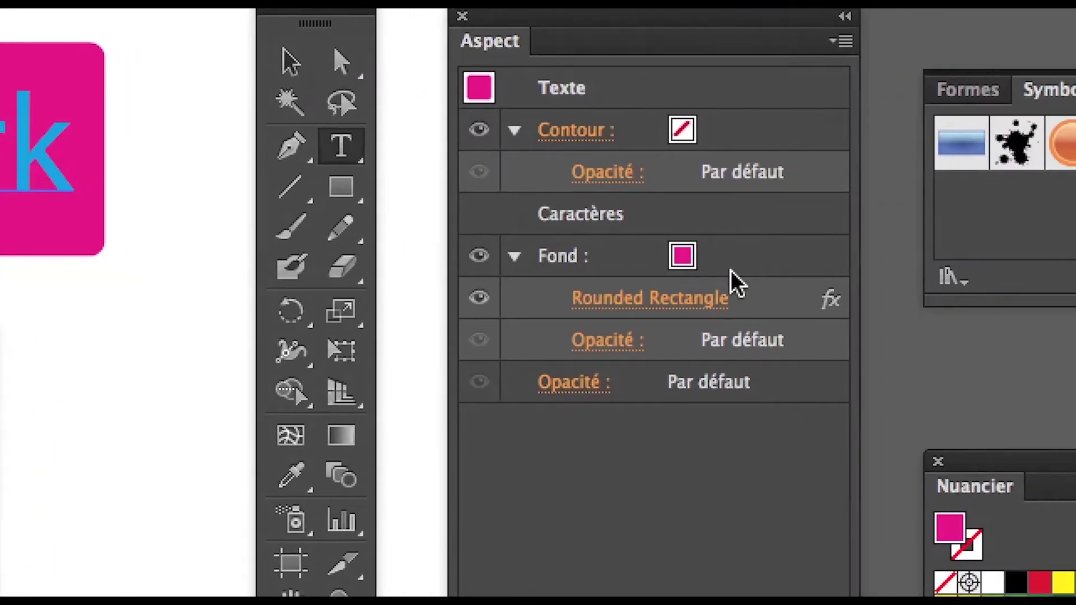
pyautogui.click(818, 281)
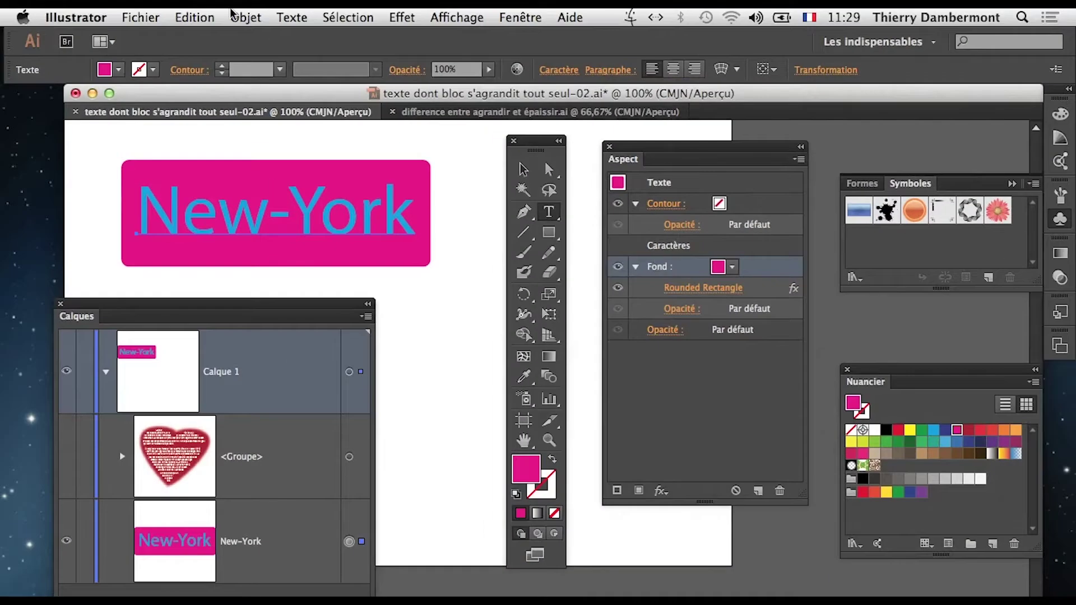
# Save the document as "texte dont bloc s'agrandit tout seul-03.ai" in Adobe Illustrator format, accepting the Illustrator CC options
pyautogui.click(141, 16)
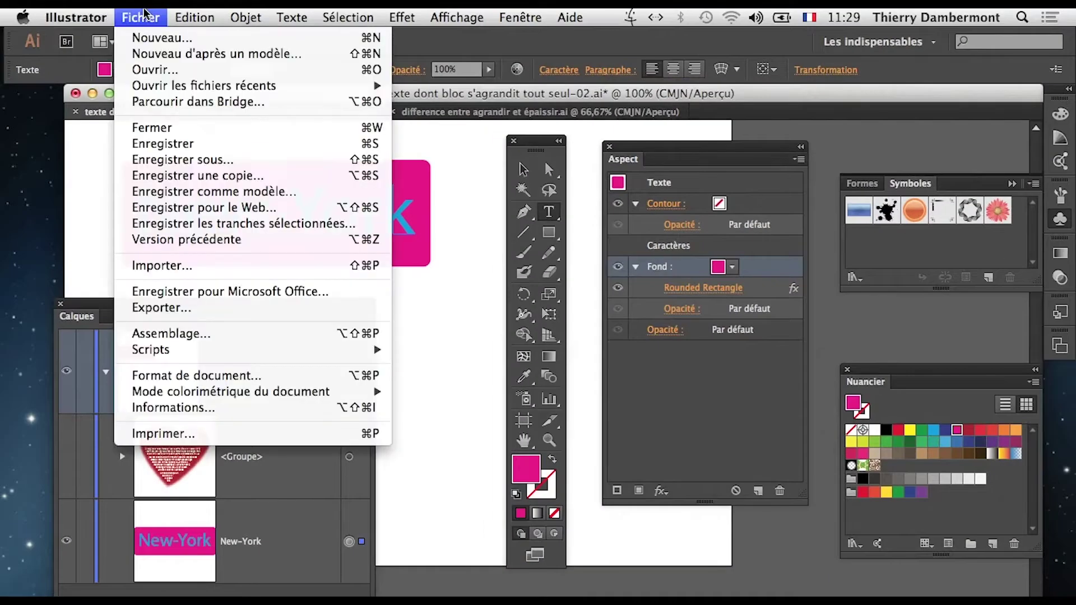
pyautogui.click(180, 161)
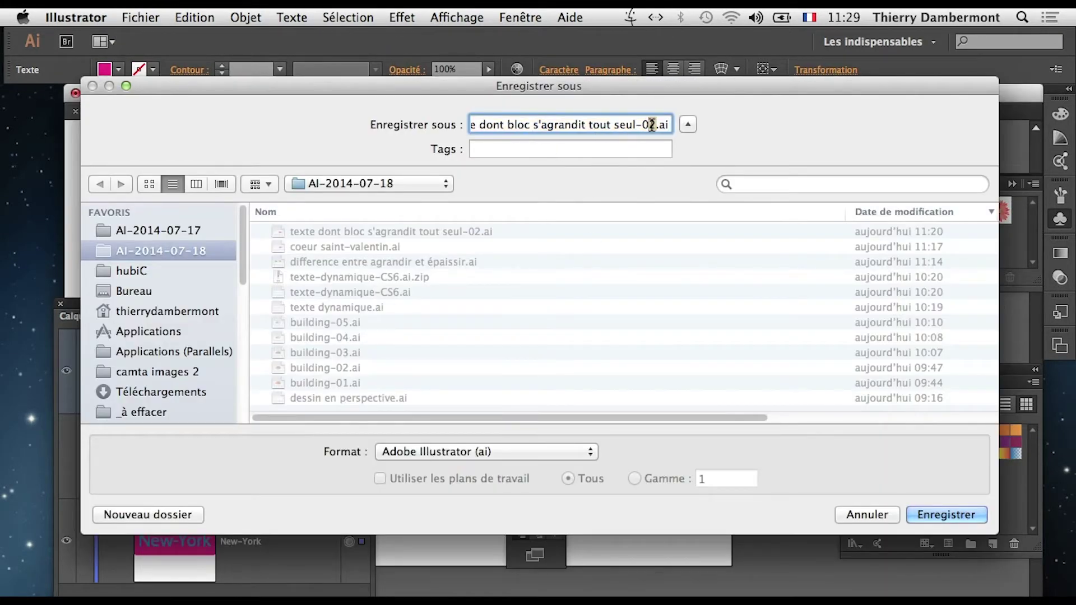
pyautogui.write('3')
pyautogui.click(912, 509)
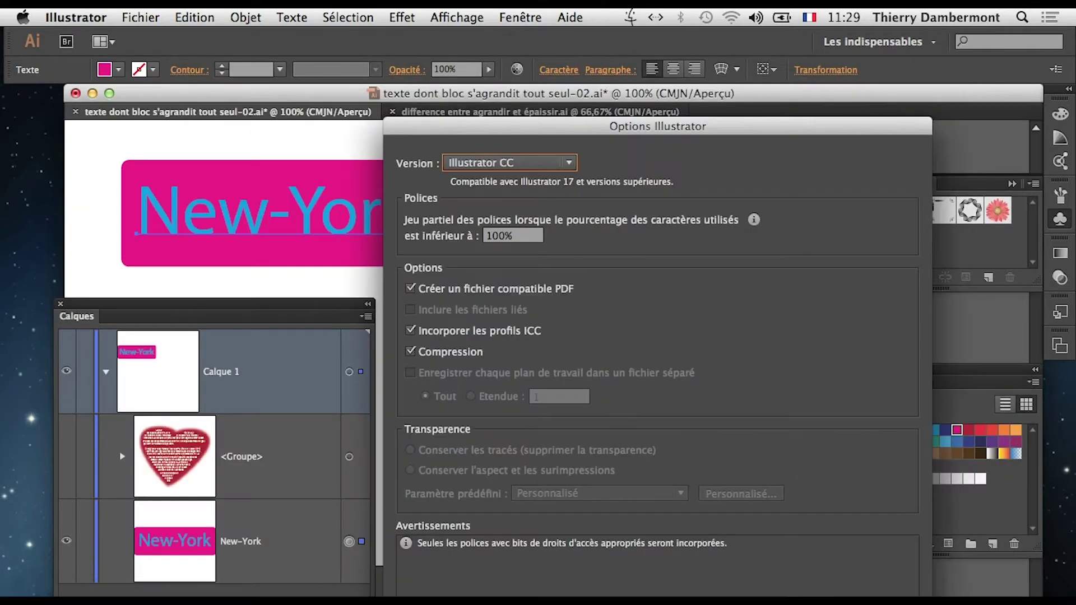
pyautogui.press('Return')
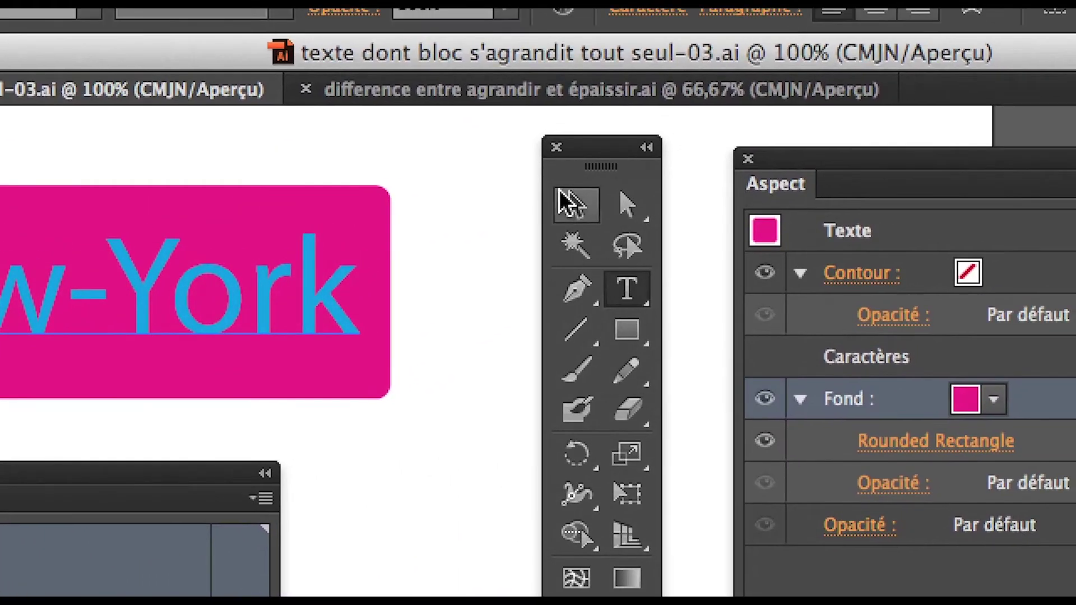
# Deselect and reselect the New-York text object to compare its listed appearance attributes in both states
pyautogui.click(563, 199)
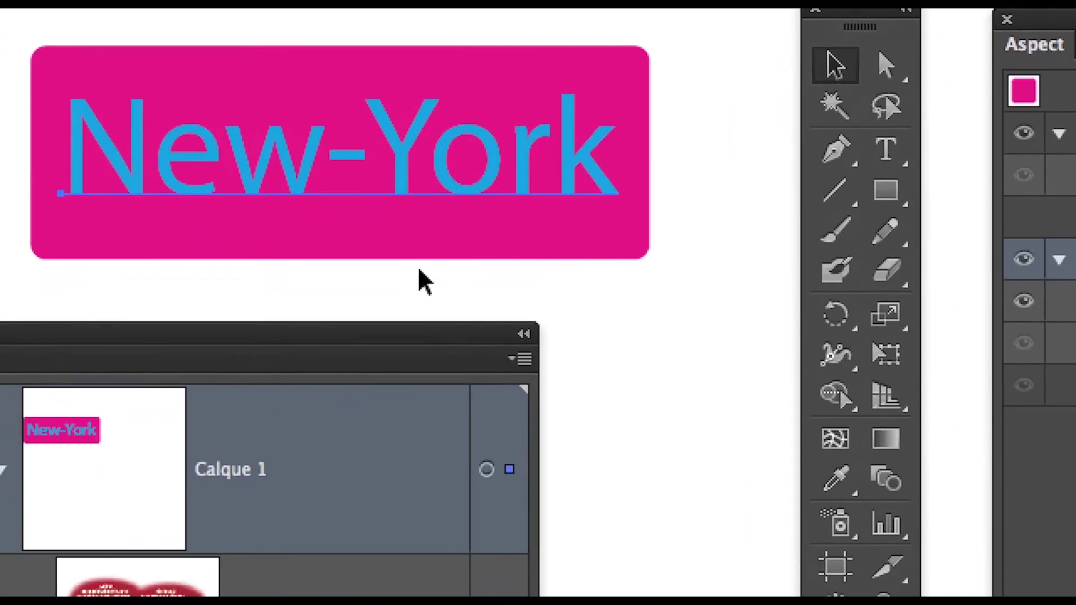
pyautogui.click(424, 280)
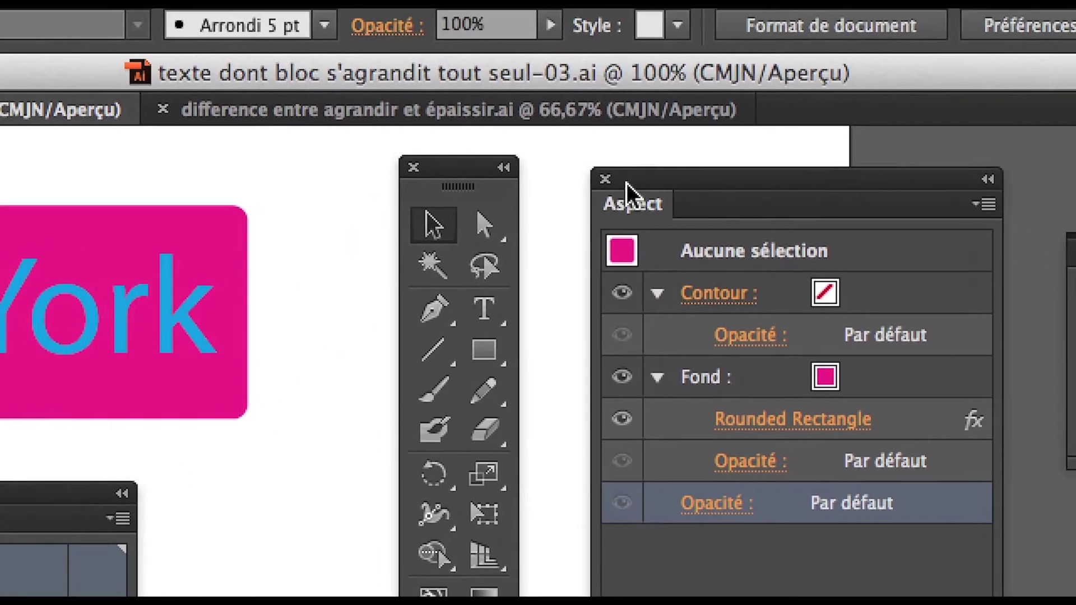
pyautogui.moveTo(723, 97); pyautogui.dragTo(460, 114)
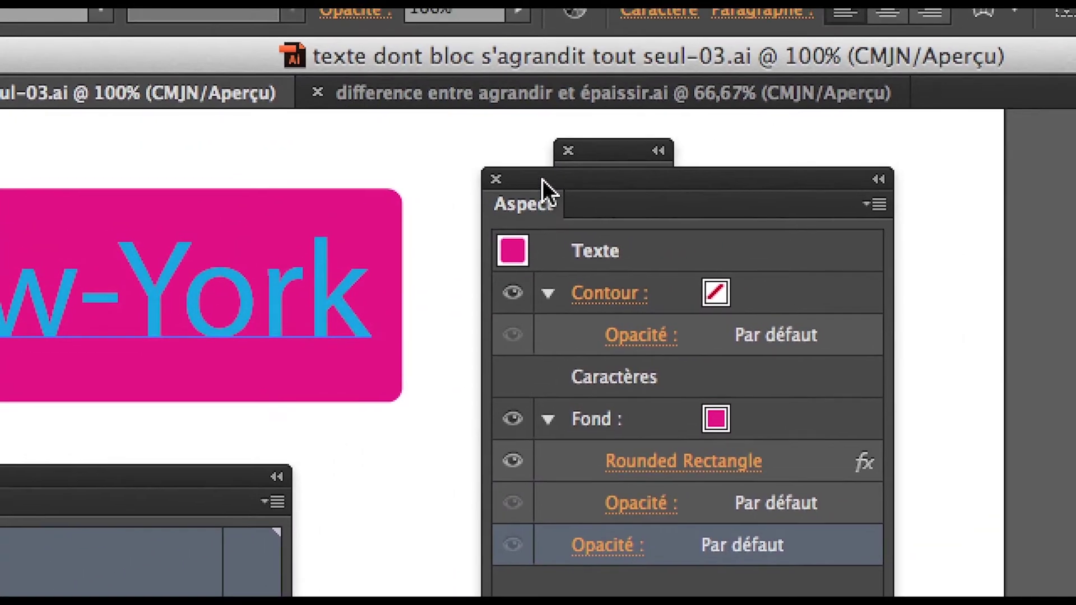
pyautogui.moveTo(810, 78); pyautogui.dragTo(1043, 67)
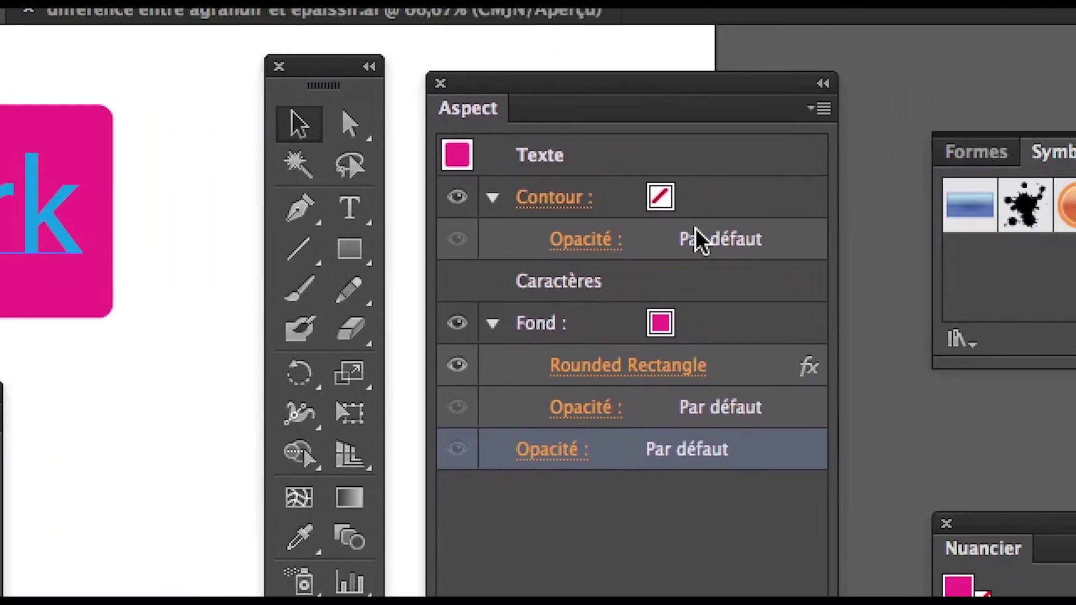
# Try blue, red and other swatches on the text object's stroke and settle on light orange
pyautogui.click(688, 217)
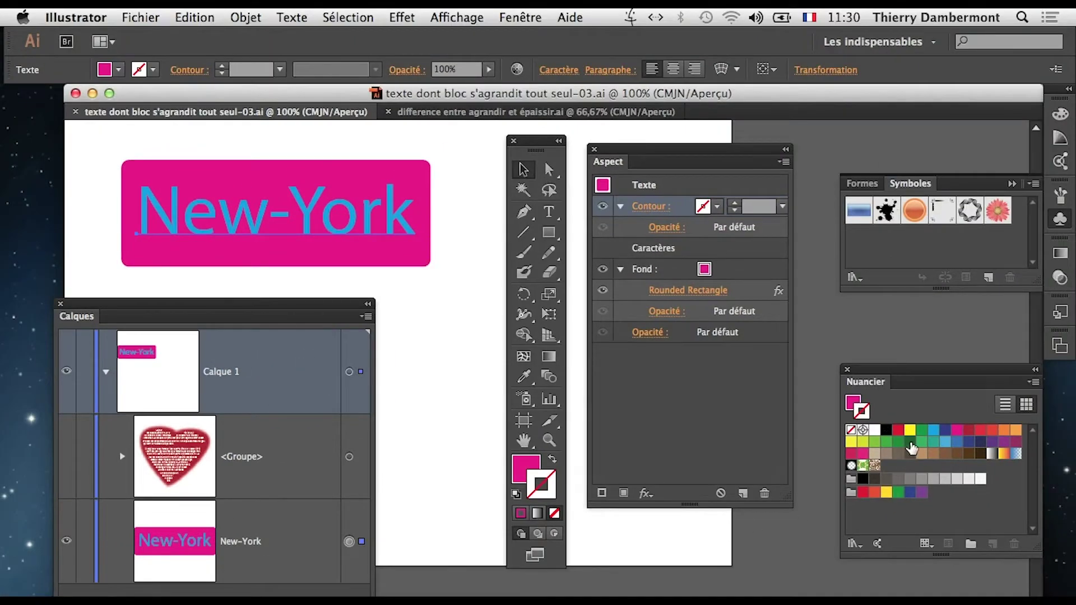
pyautogui.click(920, 431)
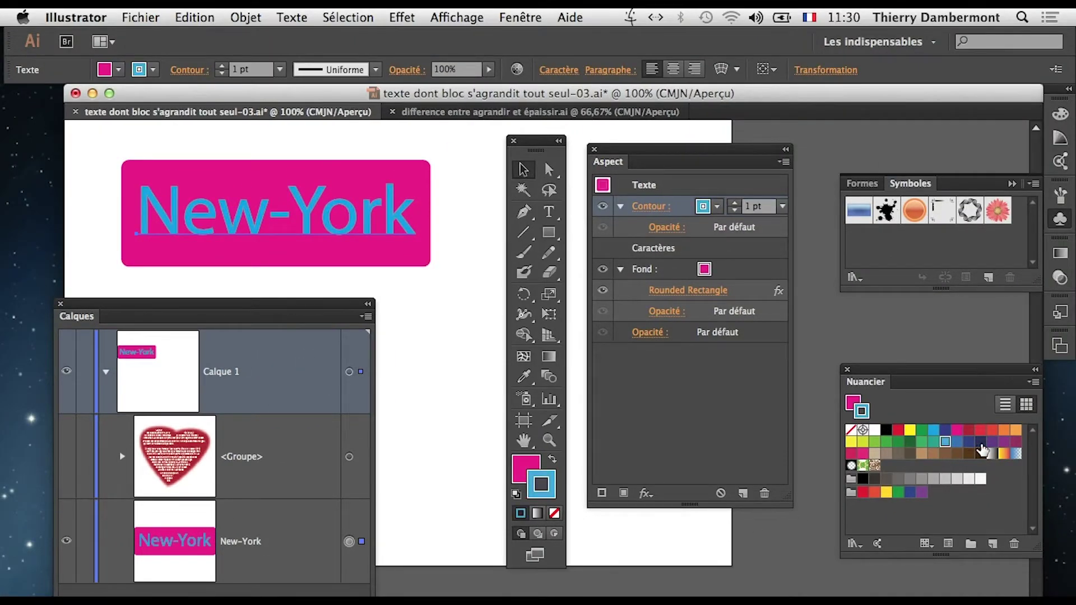
pyautogui.click(981, 443)
pyautogui.click(992, 432)
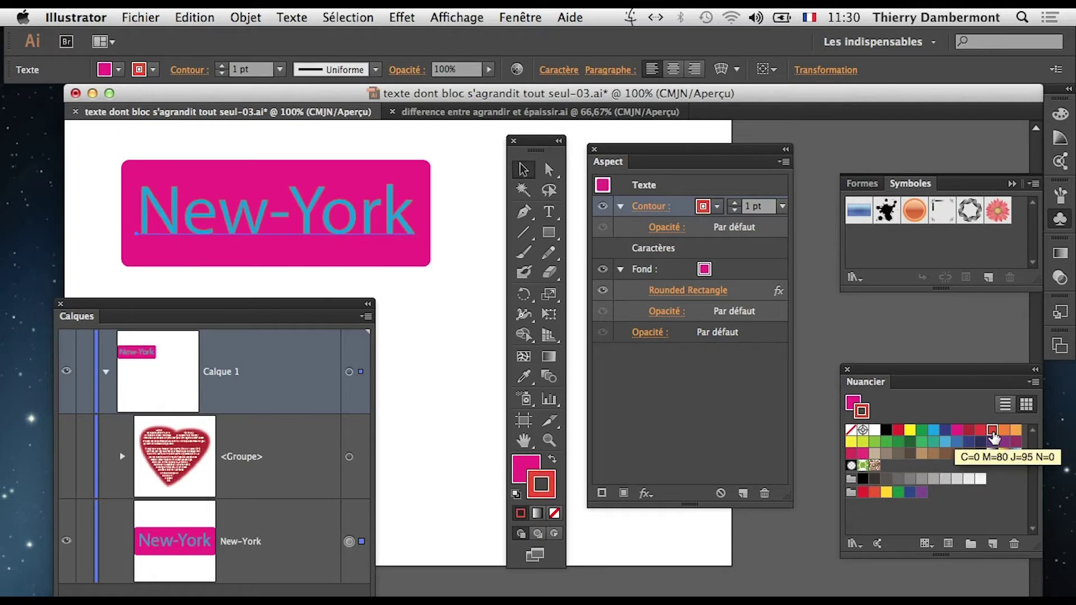
pyautogui.click(1015, 432)
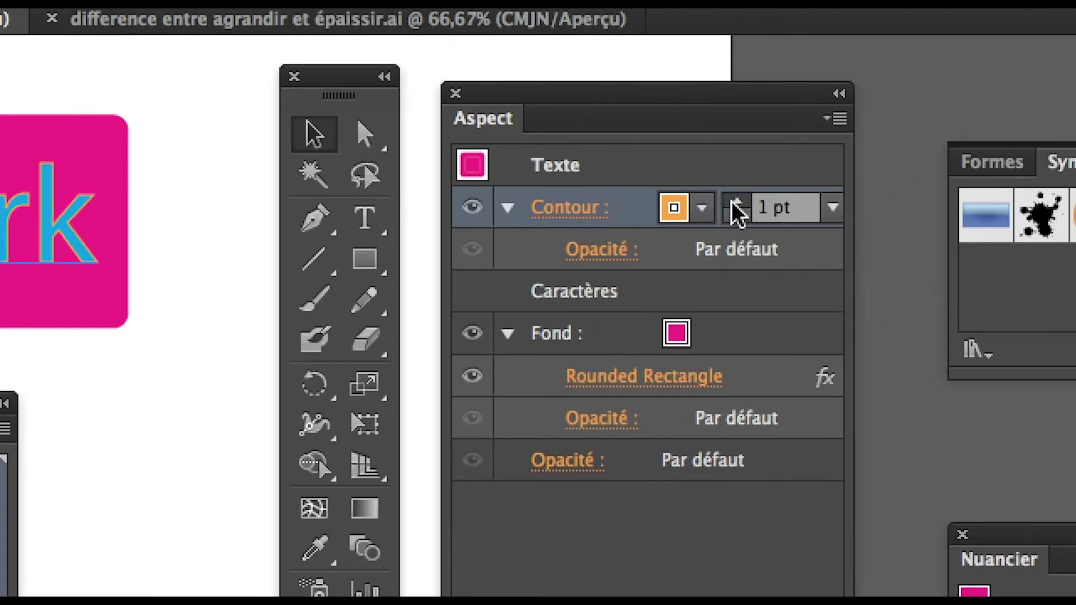
# Increase the text object's orange stroke weight to 4 pt
pyautogui.click(734, 202)
pyautogui.click(735, 203)
pyautogui.click(734, 203)
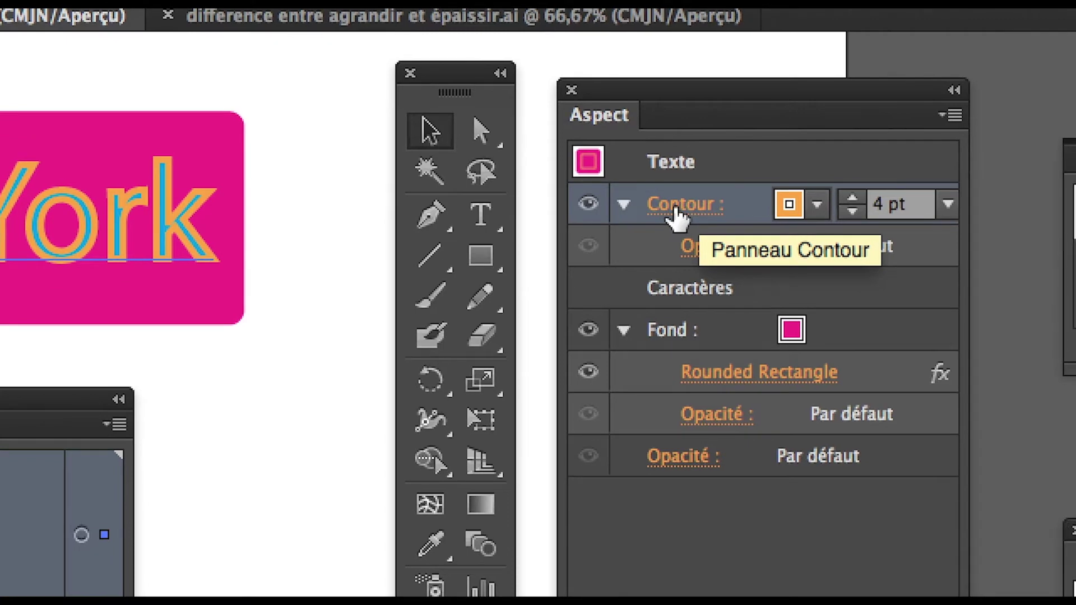
# Examine the detailed stroke options for the text object's 4 pt orange stroke and close them unchanged
pyautogui.click(677, 213)
pyautogui.click(675, 207)
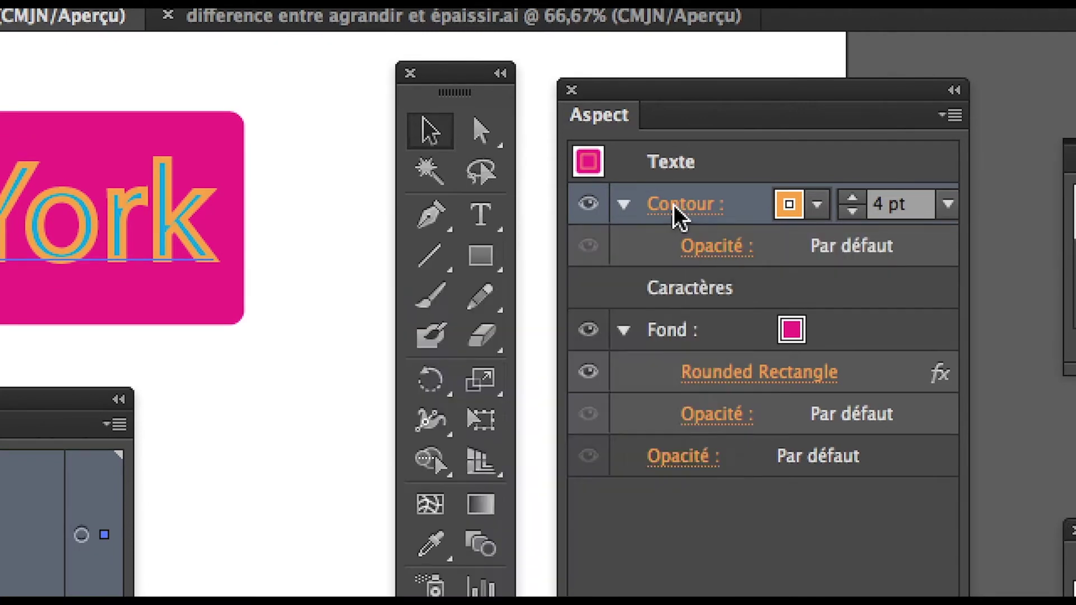
pyautogui.click(676, 212)
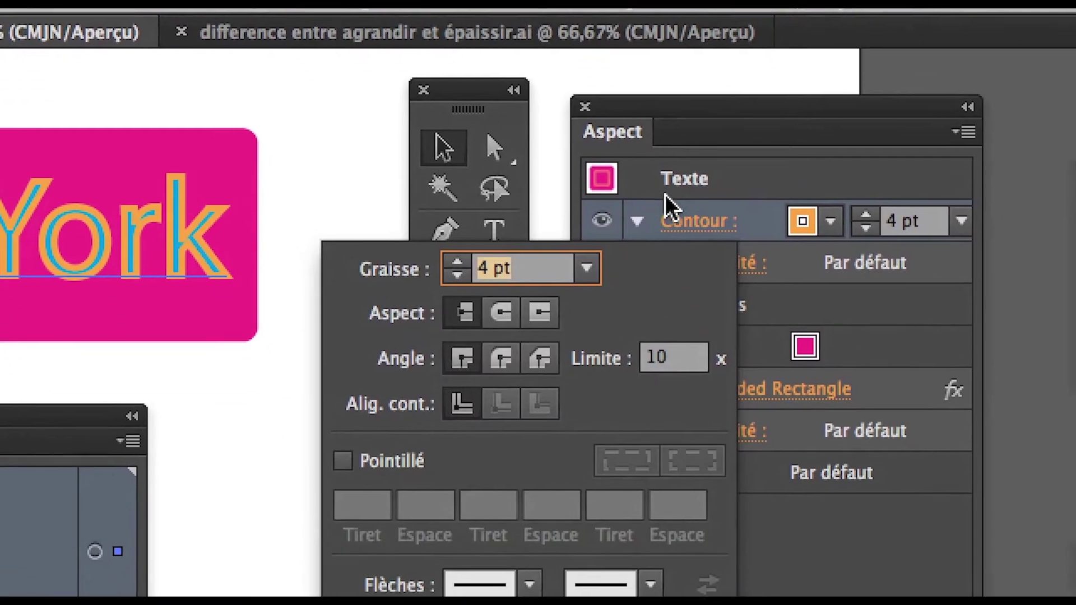
pyautogui.click(672, 209)
pyautogui.click(671, 208)
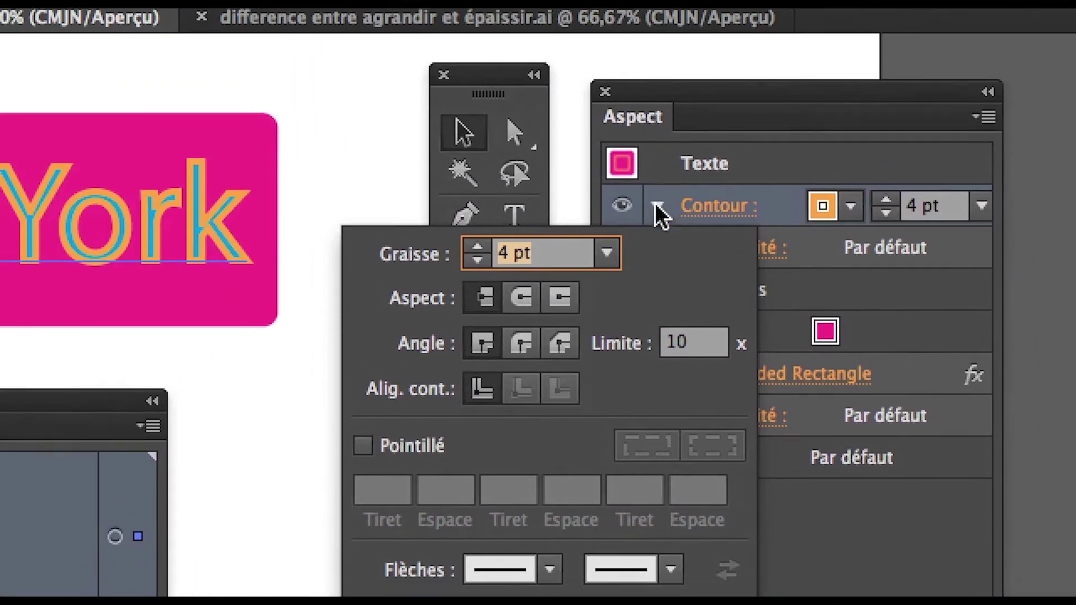
pyautogui.click(669, 210)
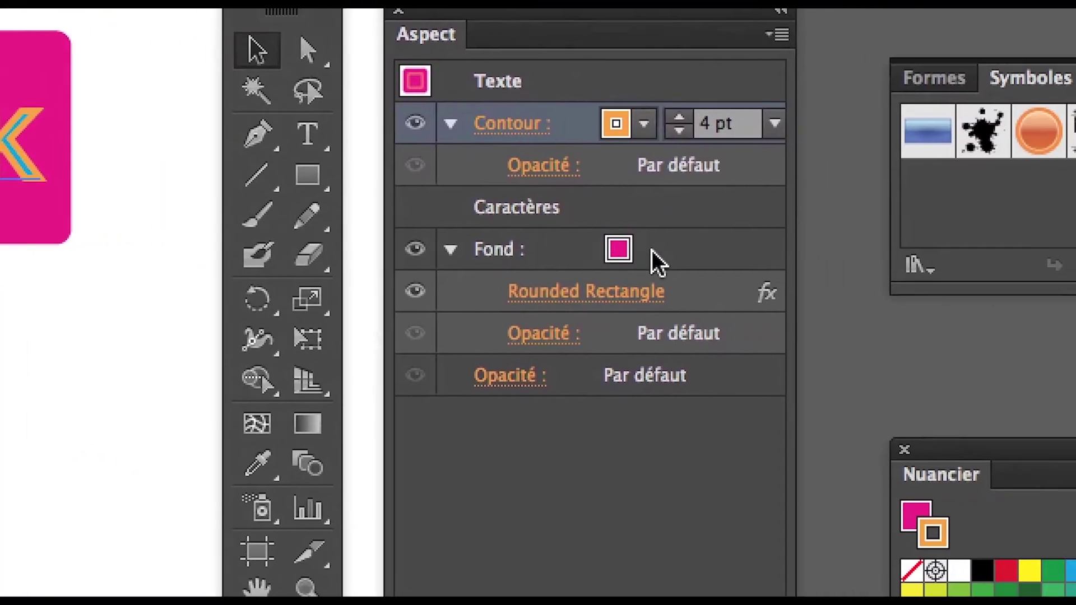
# Select the magenta fill and toggle the visibility of its Rounded Rectangle effect off and on to compare
pyautogui.click(840, 276)
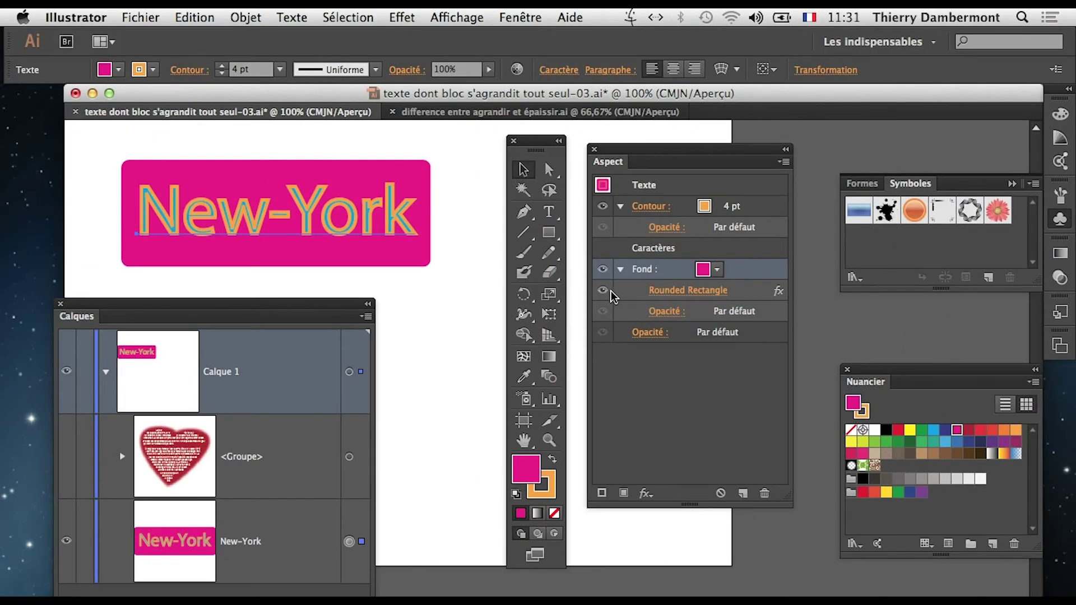
pyautogui.click(603, 291)
pyautogui.click(603, 291)
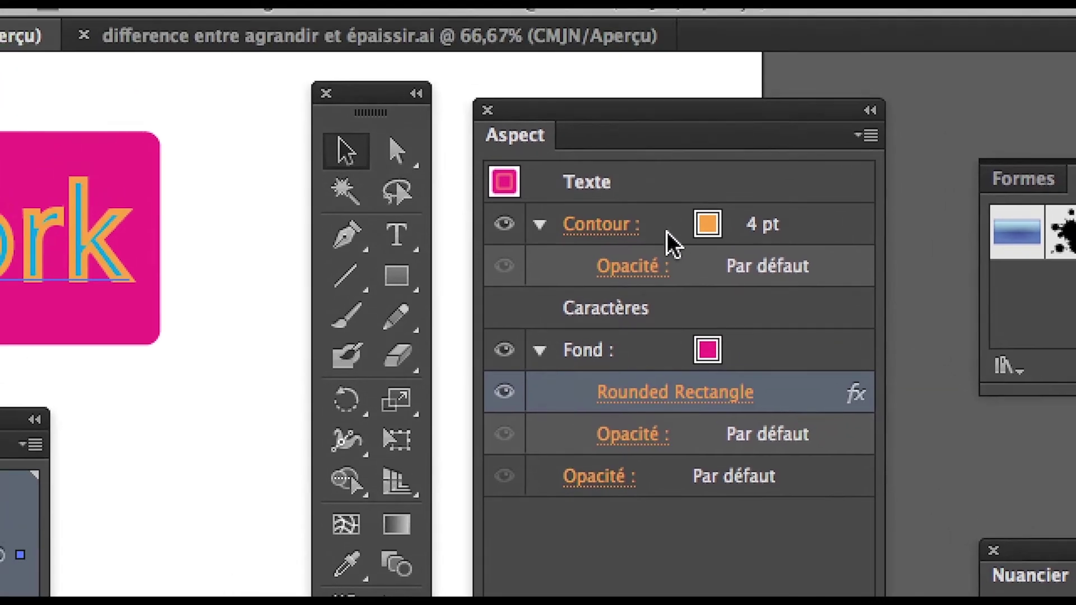
# Move the Rounded Rectangle effect from the magenta fill to the text object's orange stroke
pyautogui.click(578, 135)
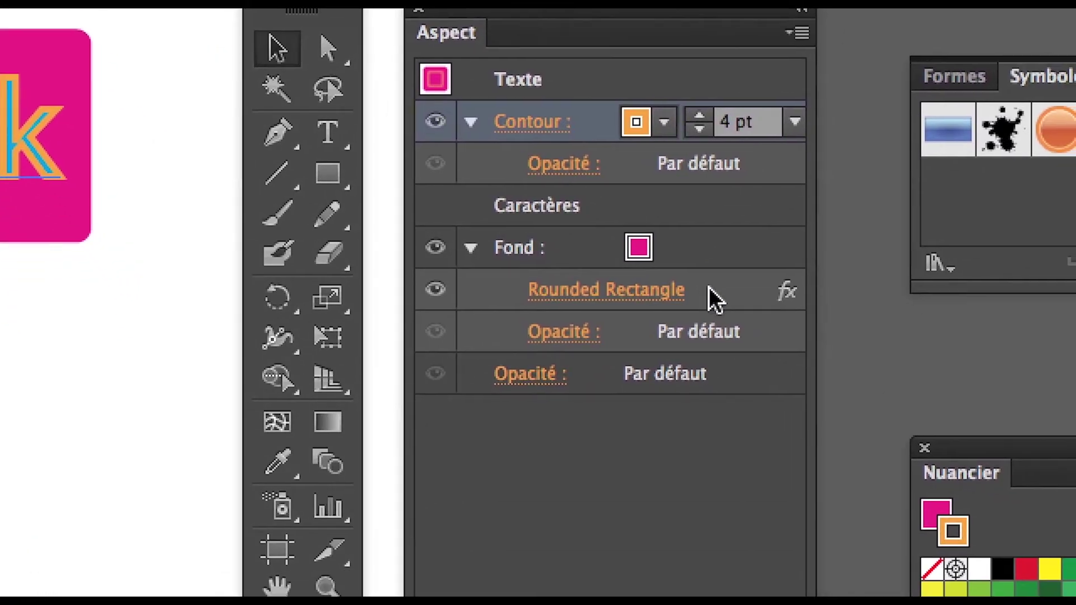
pyautogui.click(709, 296)
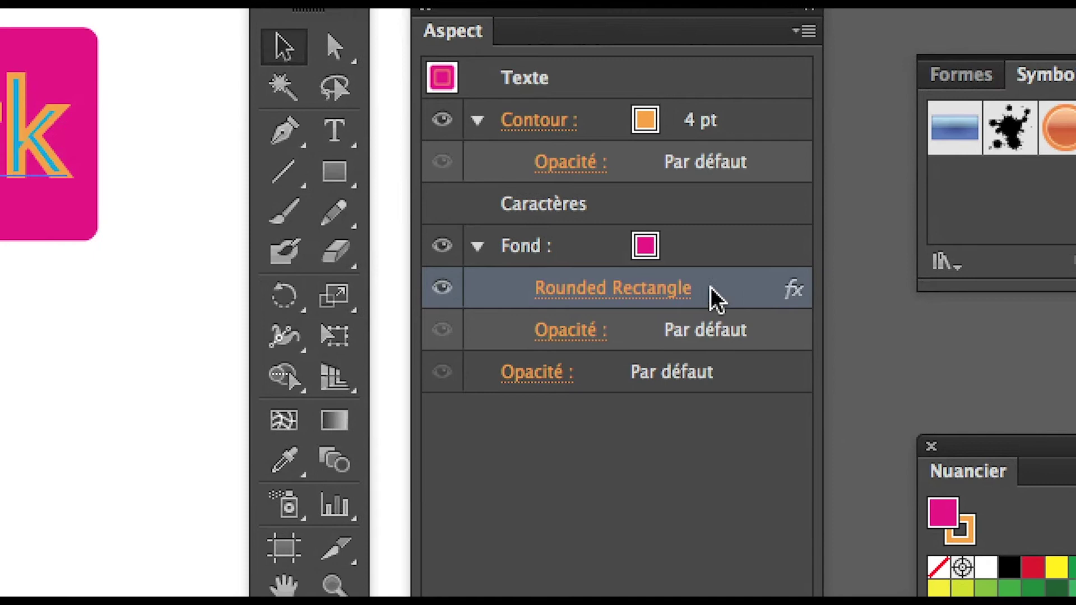
pyautogui.moveTo(717, 300); pyautogui.dragTo(742, 124)
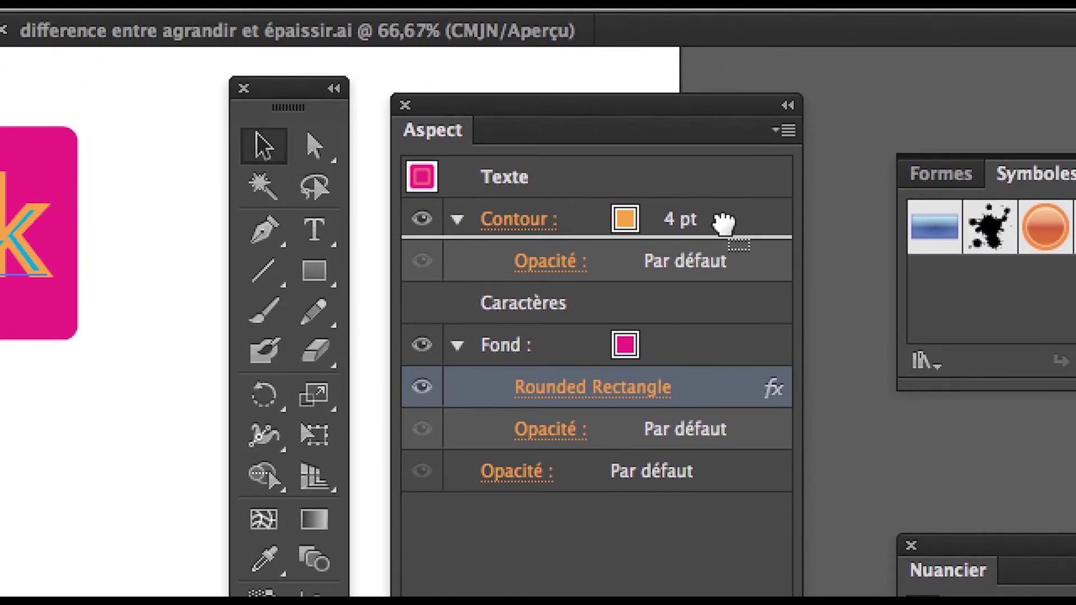
pyautogui.moveTo(723, 224); pyautogui.dragTo(724, 227)
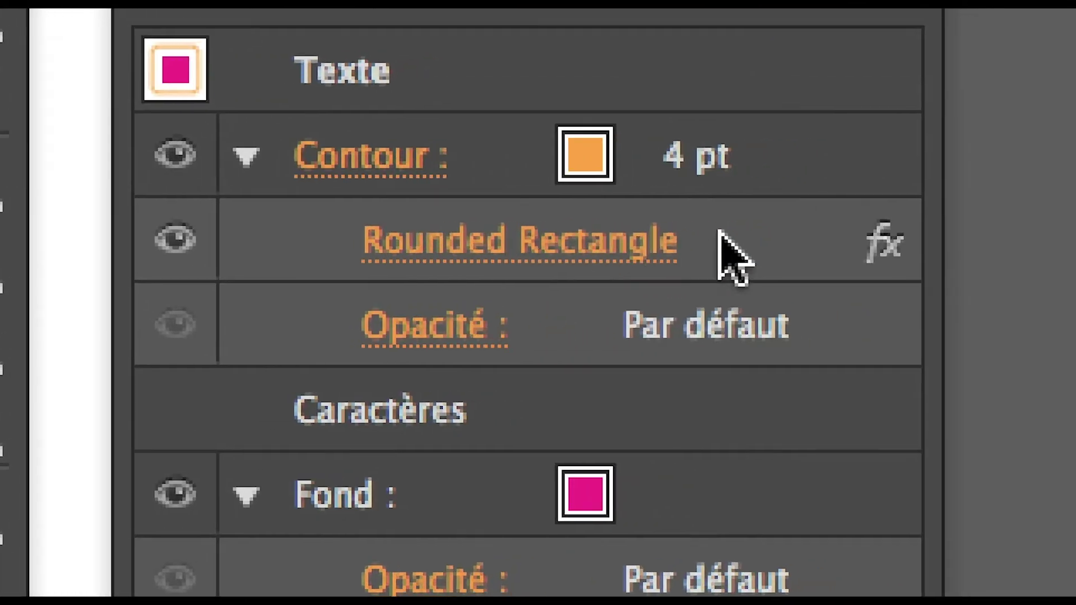
# Move the Rounded Rectangle effect from the text object's orange stroke back to its magenta fill
pyautogui.click(876, 220)
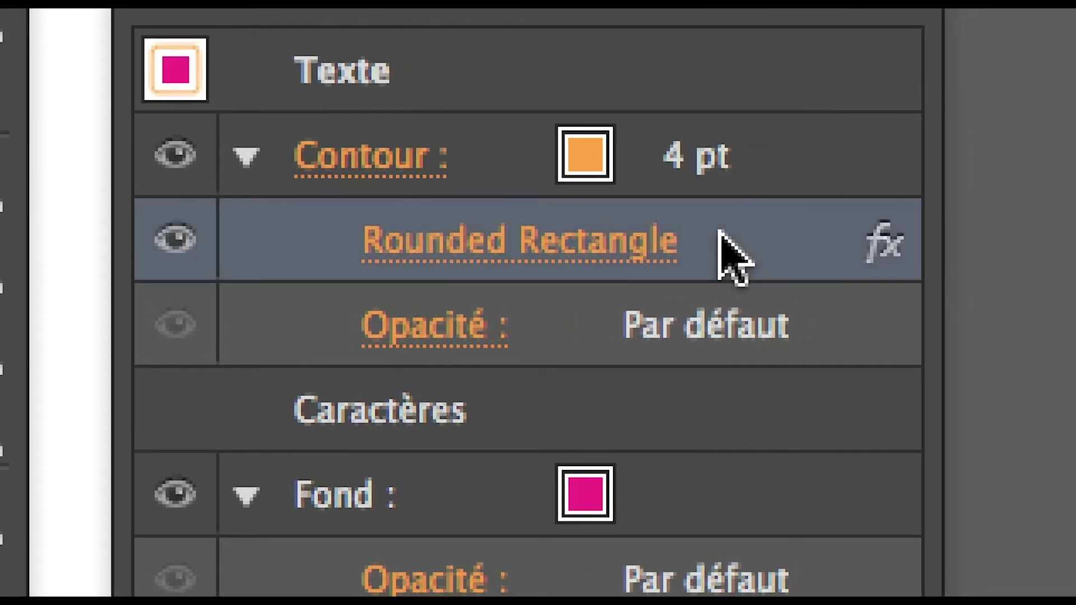
pyautogui.moveTo(718, 233); pyautogui.dragTo(708, 495)
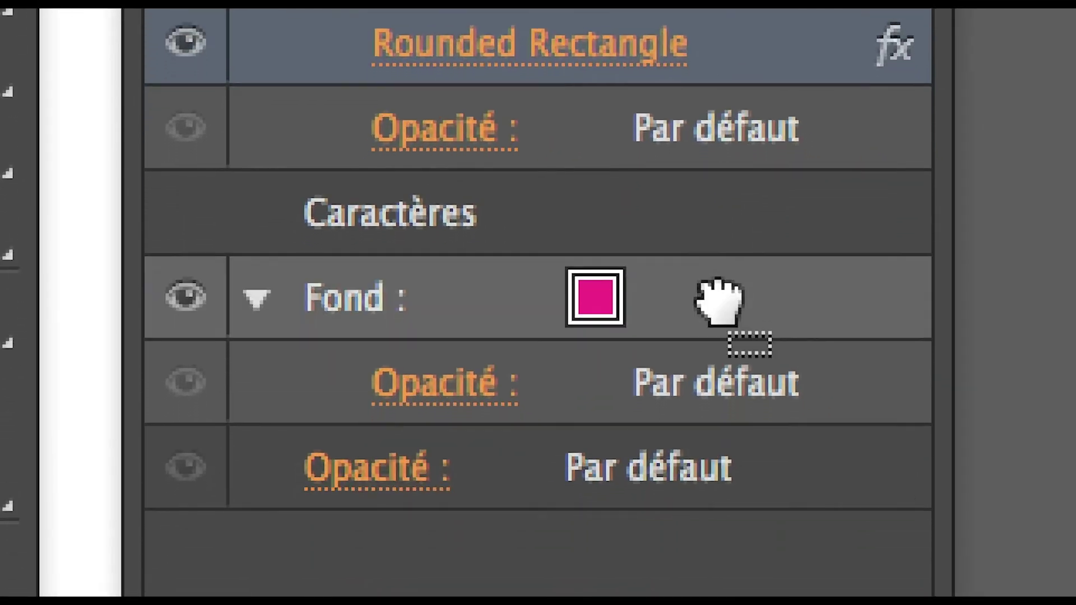
pyautogui.moveTo(719, 300); pyautogui.dragTo(710, 297)
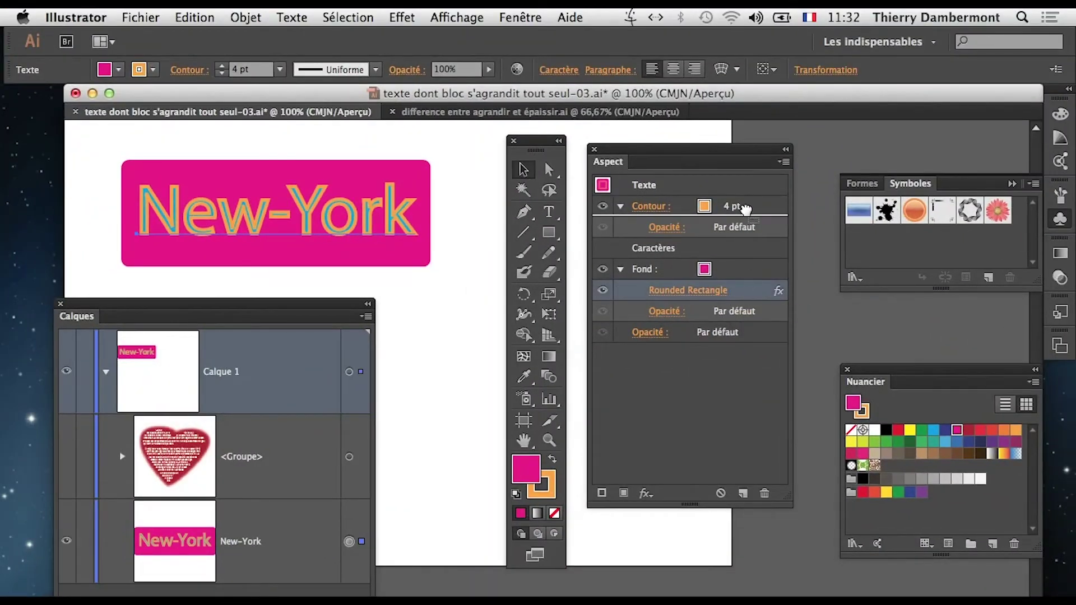
pyautogui.moveTo(748, 205); pyautogui.dragTo(746, 295)
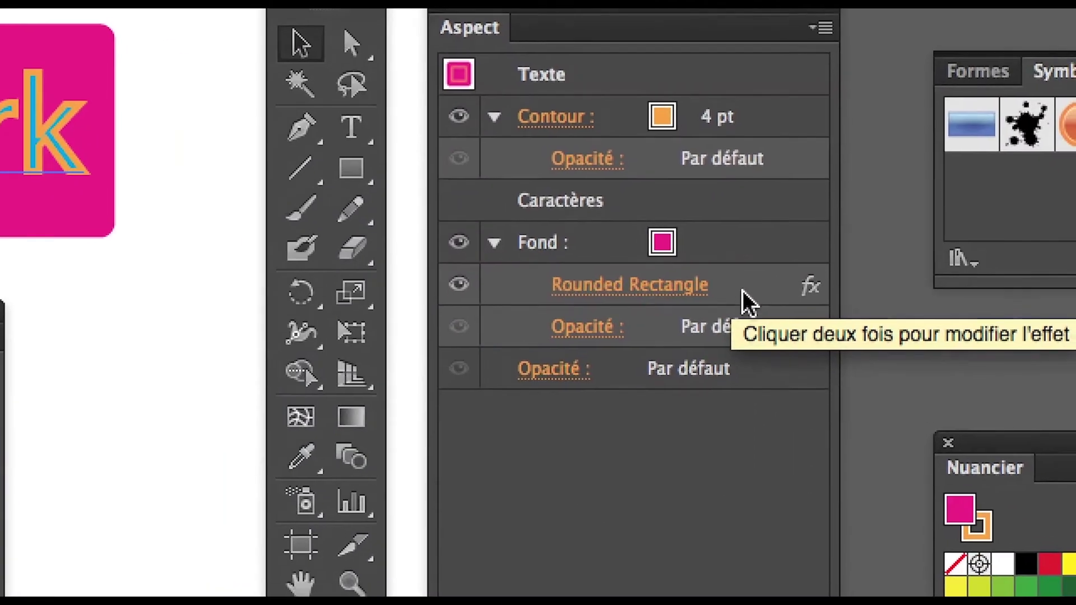
# Duplicate the magenta fill's Rounded Rectangle effect onto the text object's orange stroke, keeping the original on the fill
pyautogui.click(746, 291)
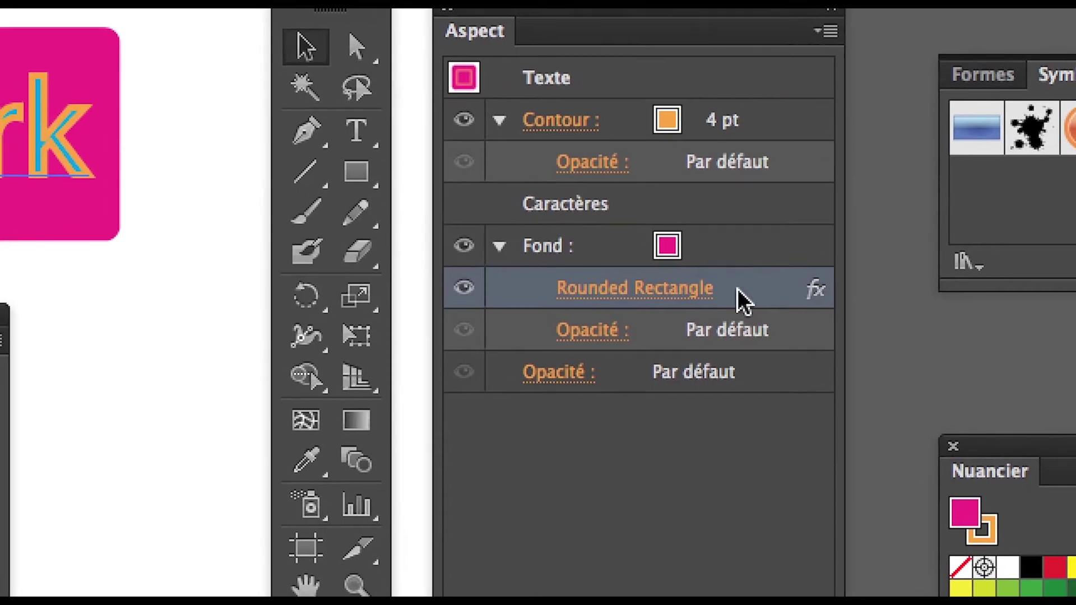
pyautogui.moveTo(747, 302); pyautogui.dragTo(751, 141)
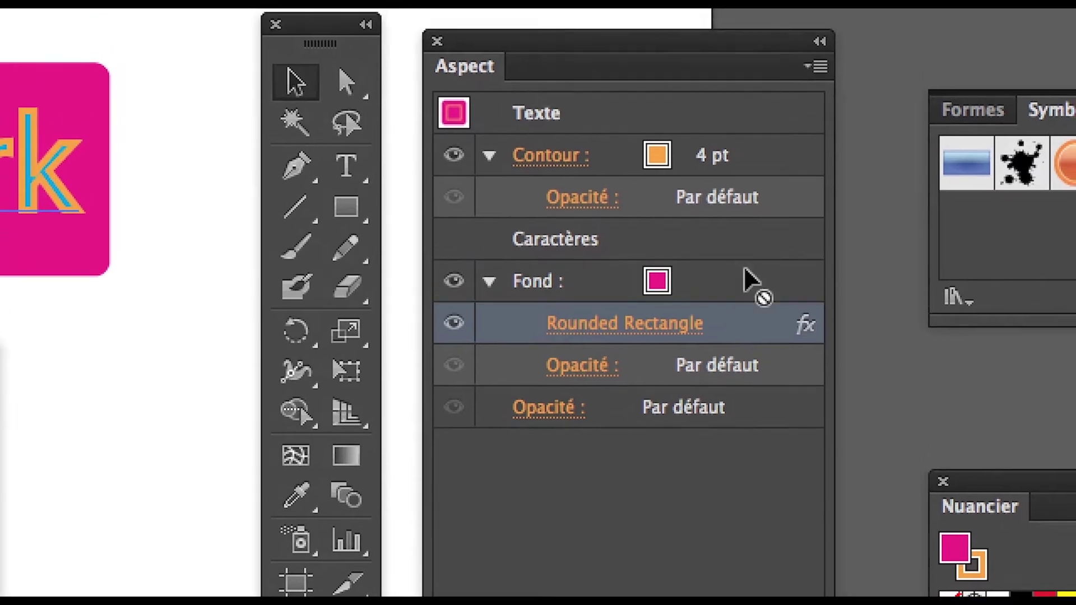
pyautogui.moveTo(745, 229); pyautogui.dragTo(745, 224)
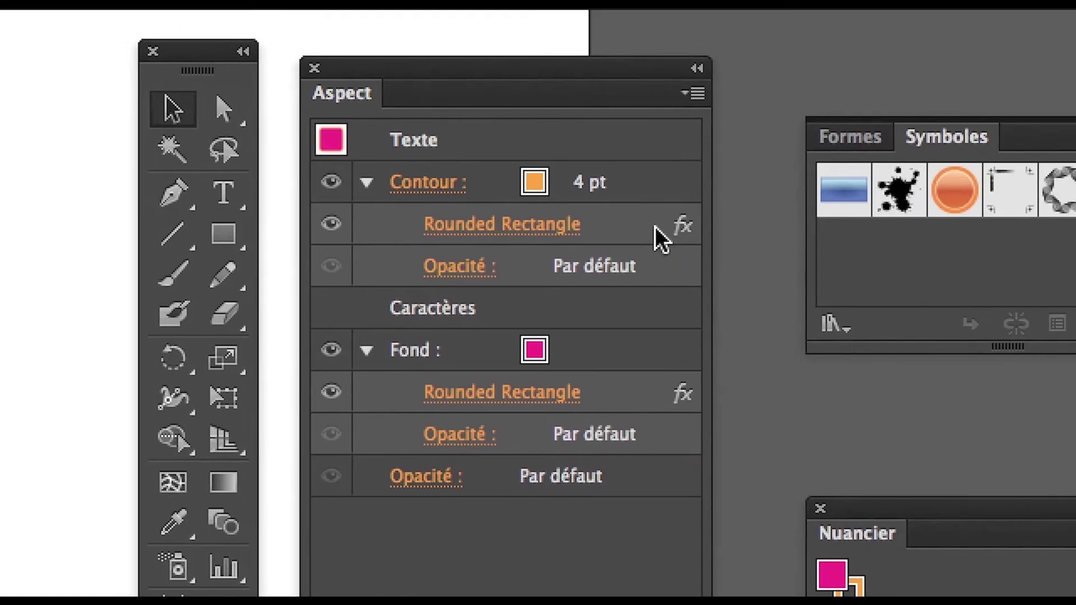
pyautogui.click(644, 227)
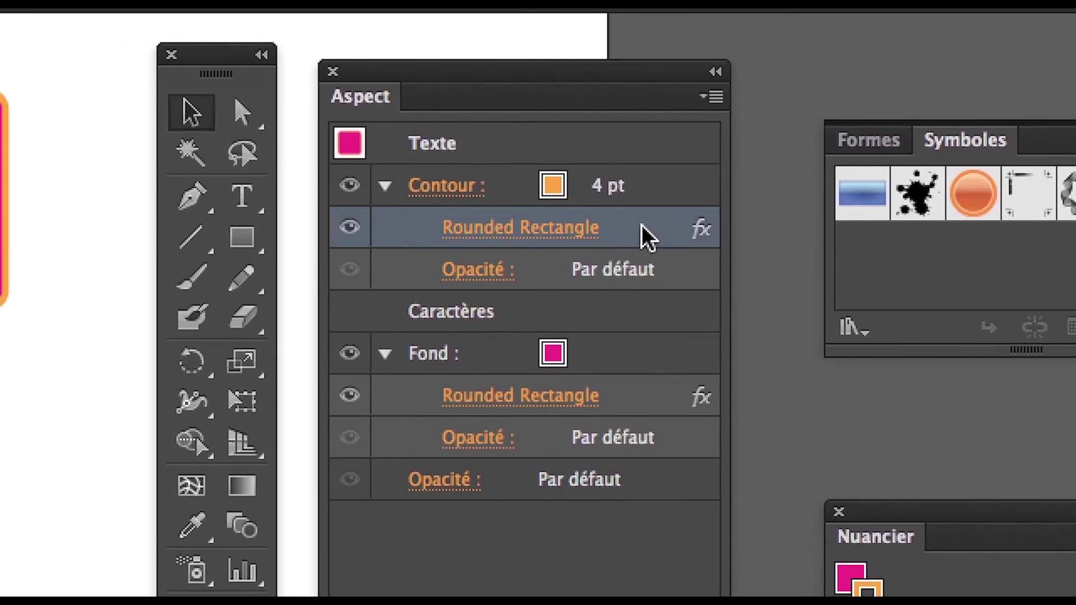
pyautogui.moveTo(641, 225); pyautogui.dragTo(591, 322)
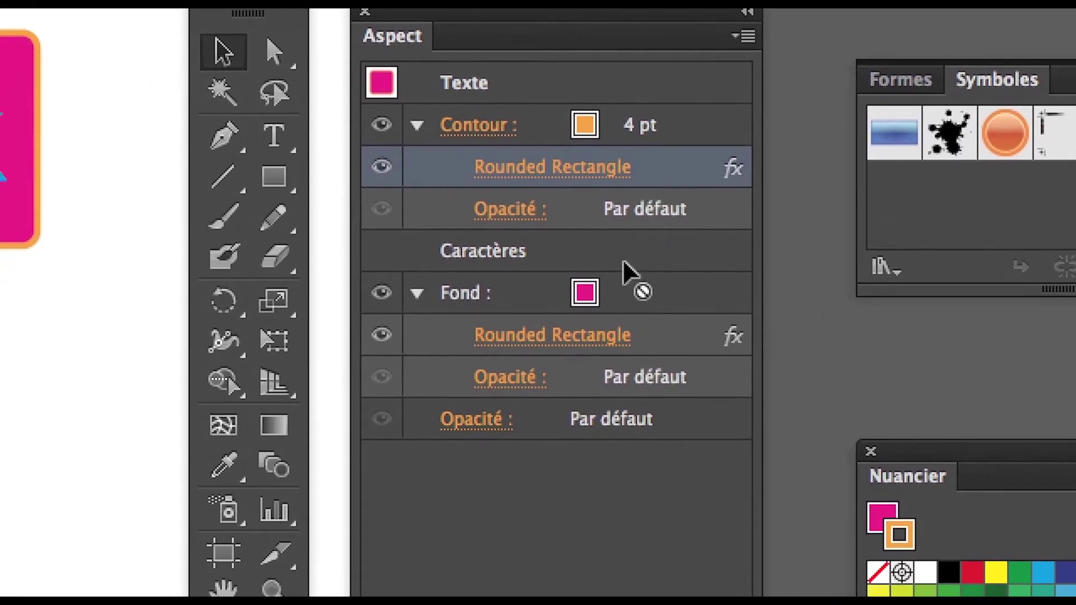
pyautogui.moveTo(627, 273); pyautogui.dragTo(653, 172)
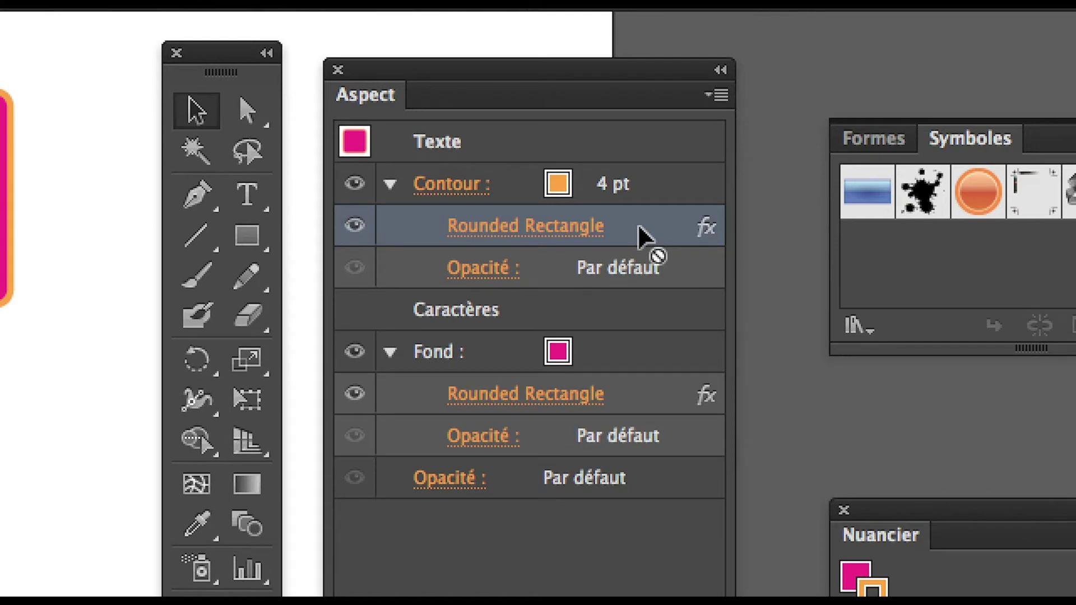
pyautogui.moveTo(639, 227); pyautogui.dragTo(641, 231)
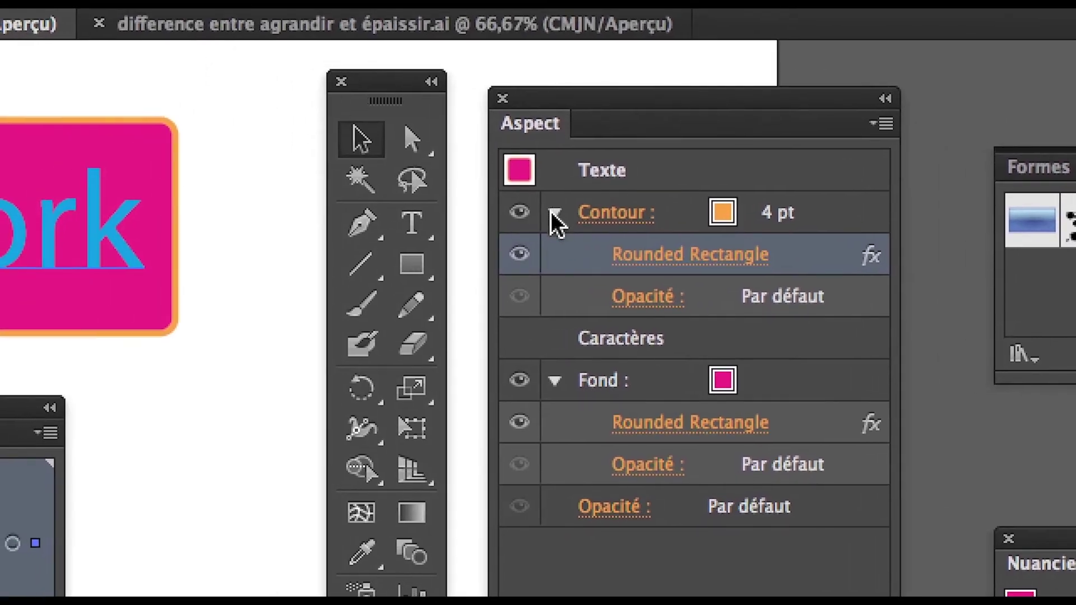
# Duplicate the text object's 4 pt orange stroke together with its Rounded Rectangle effect and expand the upper copy's attributes
pyautogui.click(390, 183)
pyautogui.click(612, 222)
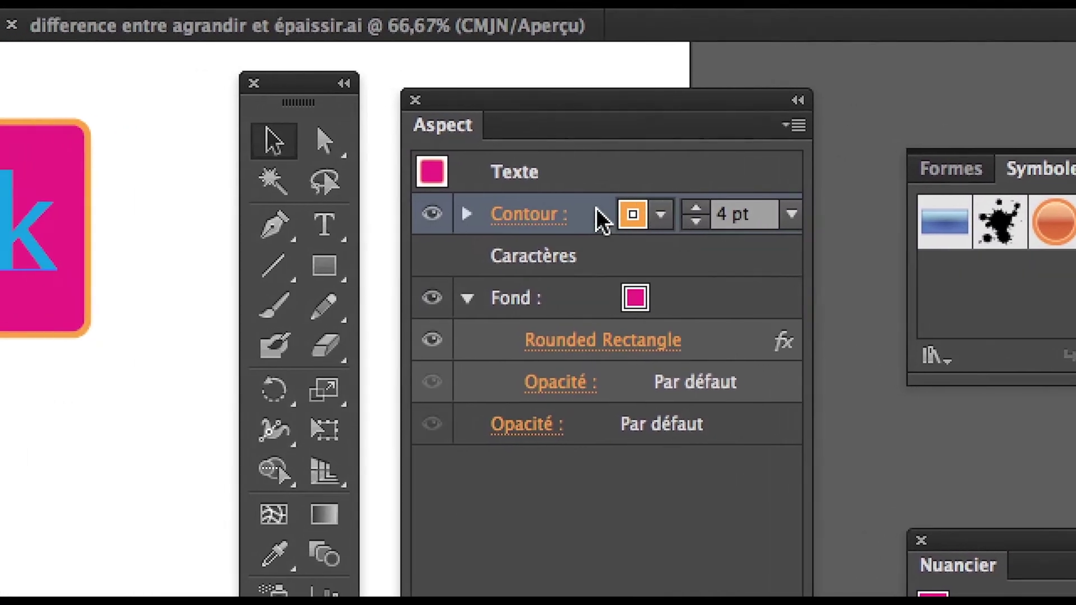
pyautogui.moveTo(602, 221); pyautogui.dragTo(638, 415)
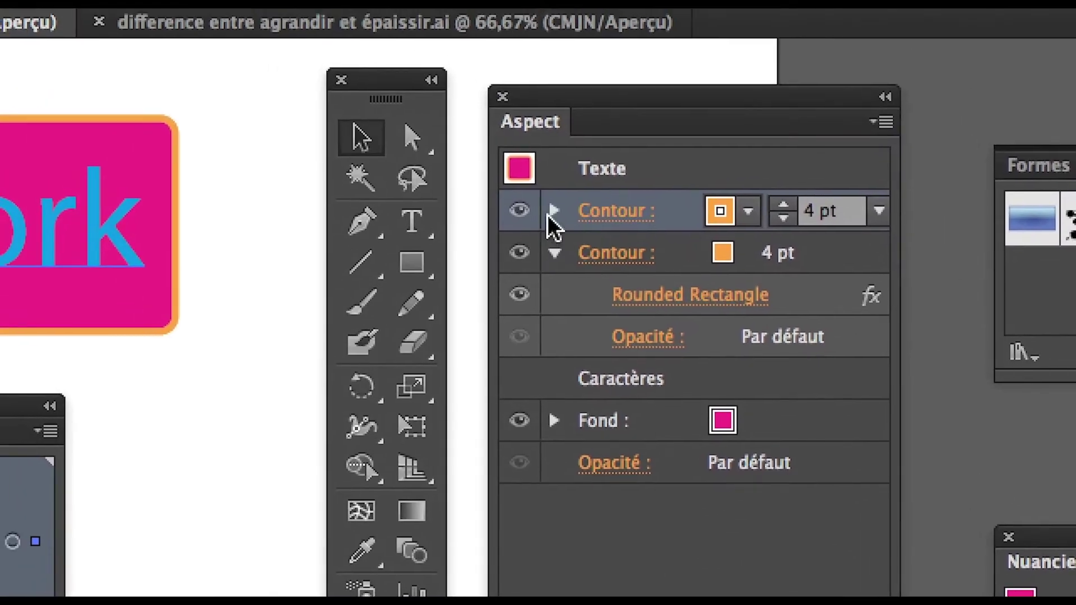
pyautogui.click(551, 213)
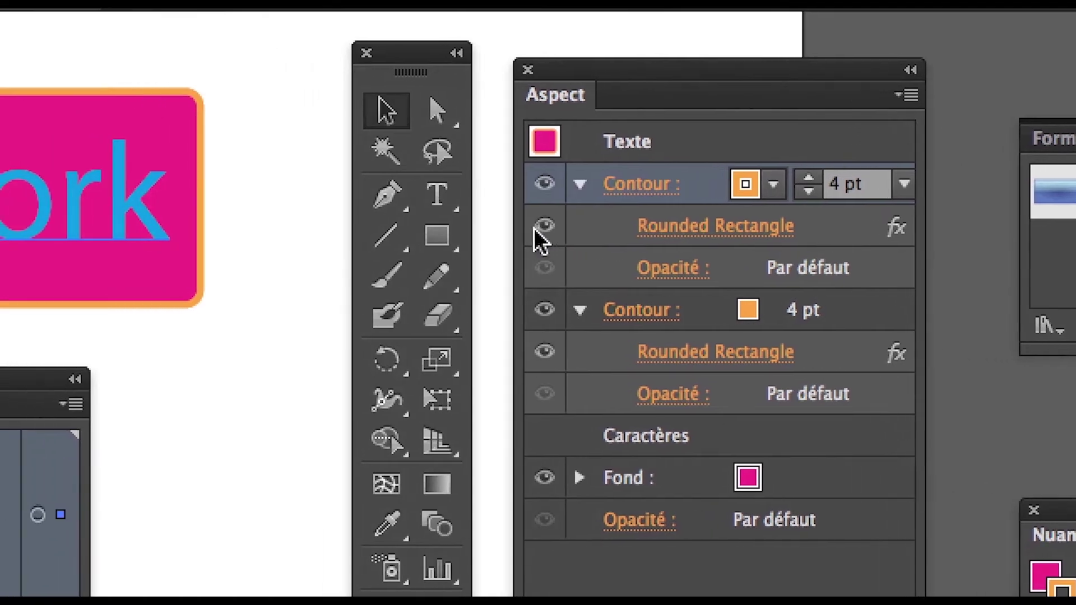
# Toggle the visibility of the upper orange stroke's Rounded Rectangle effect to compare, leaving it hidden
pyautogui.click(518, 253)
pyautogui.click(538, 228)
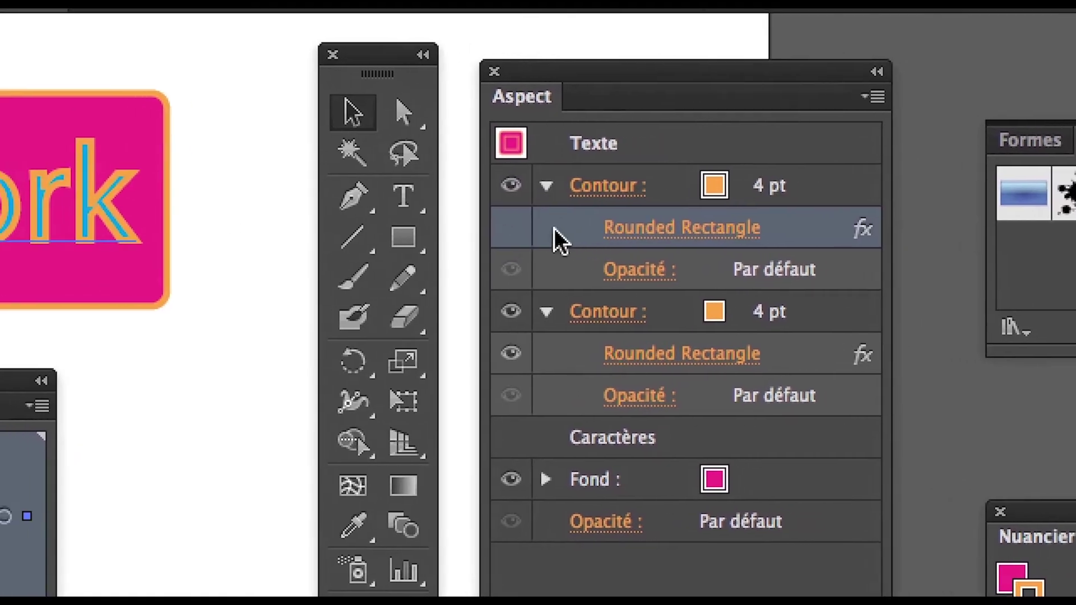
pyautogui.click(536, 228)
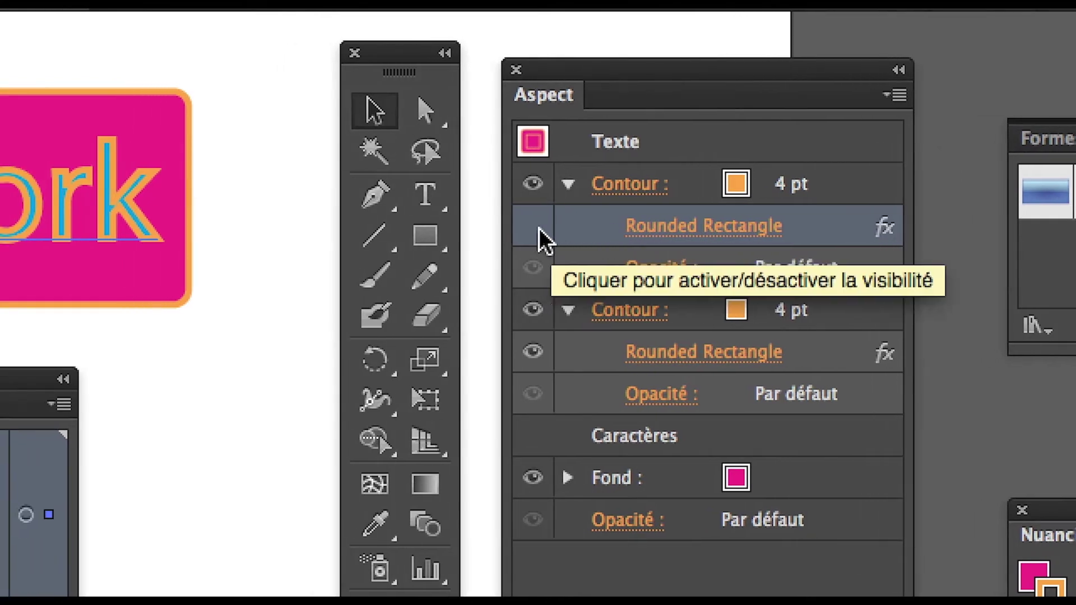
pyautogui.click(538, 228)
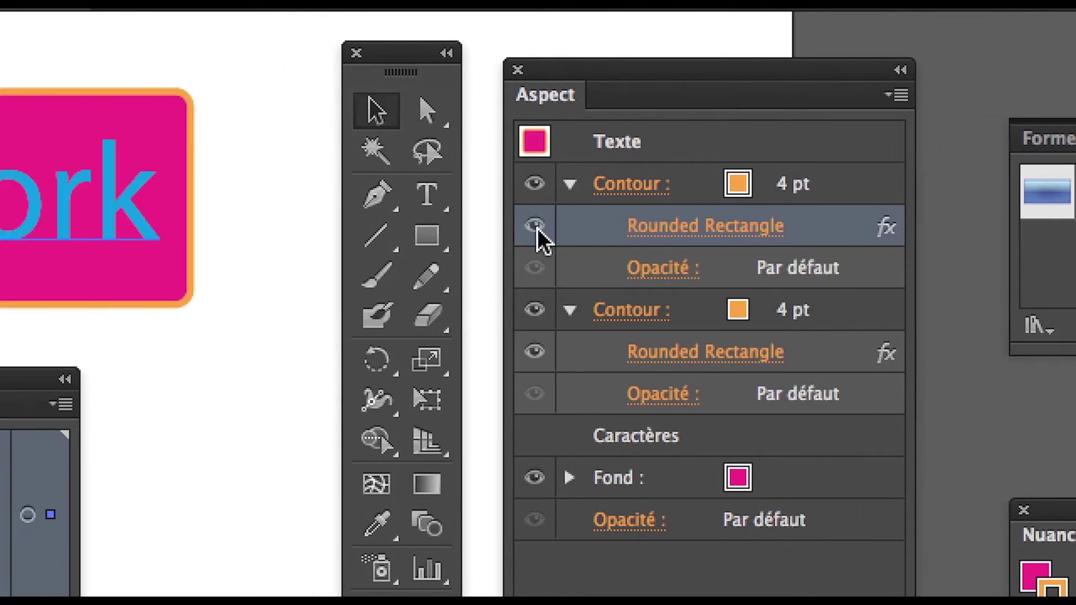
pyautogui.click(537, 227)
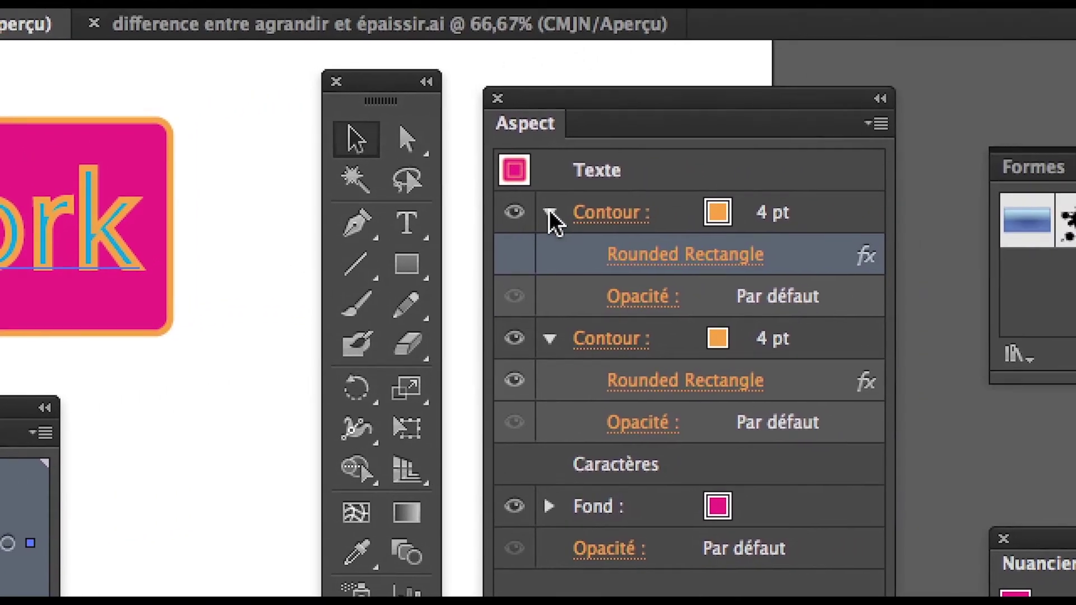
# Remove the duplicate orange stroke and expand the attributes of the remaining one
pyautogui.click(773, 179)
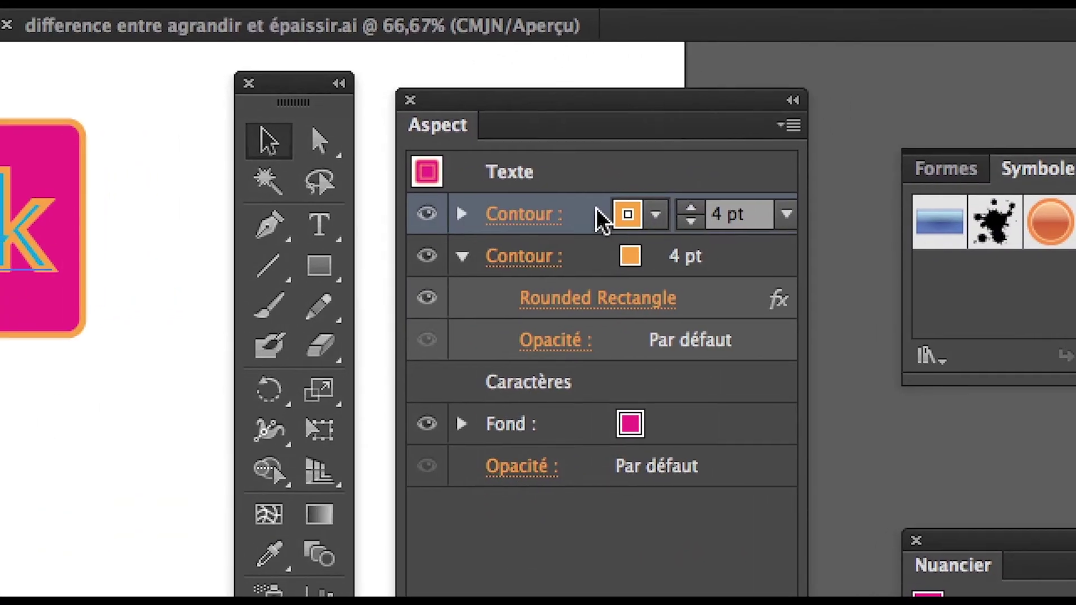
pyautogui.moveTo(503, 211); pyautogui.dragTo(636, 604)
pyautogui.moveTo(644, 401); pyautogui.dragTo(661, 446)
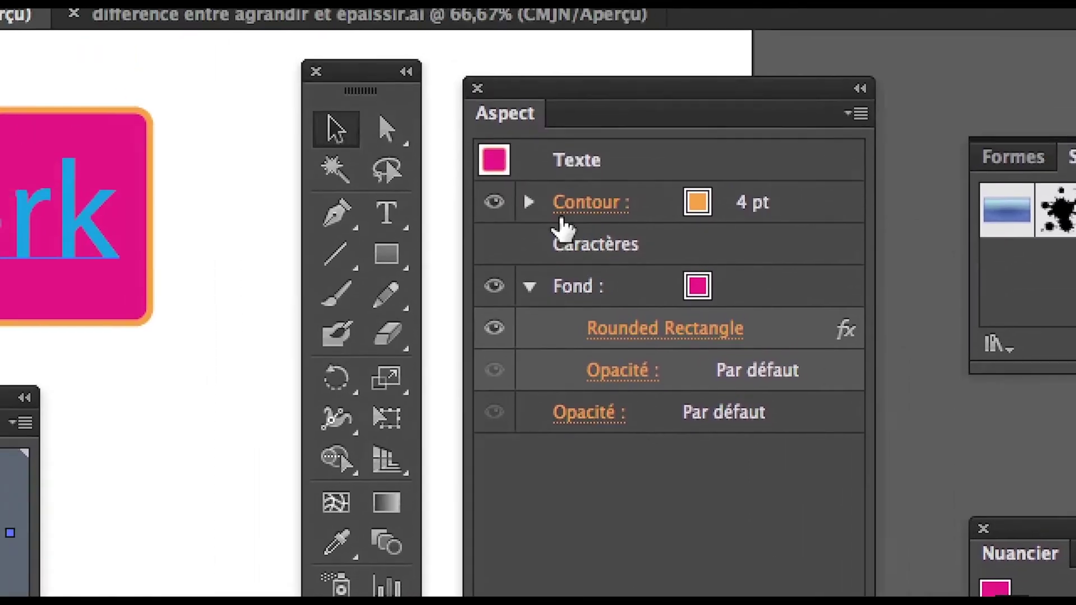
pyautogui.click(530, 203)
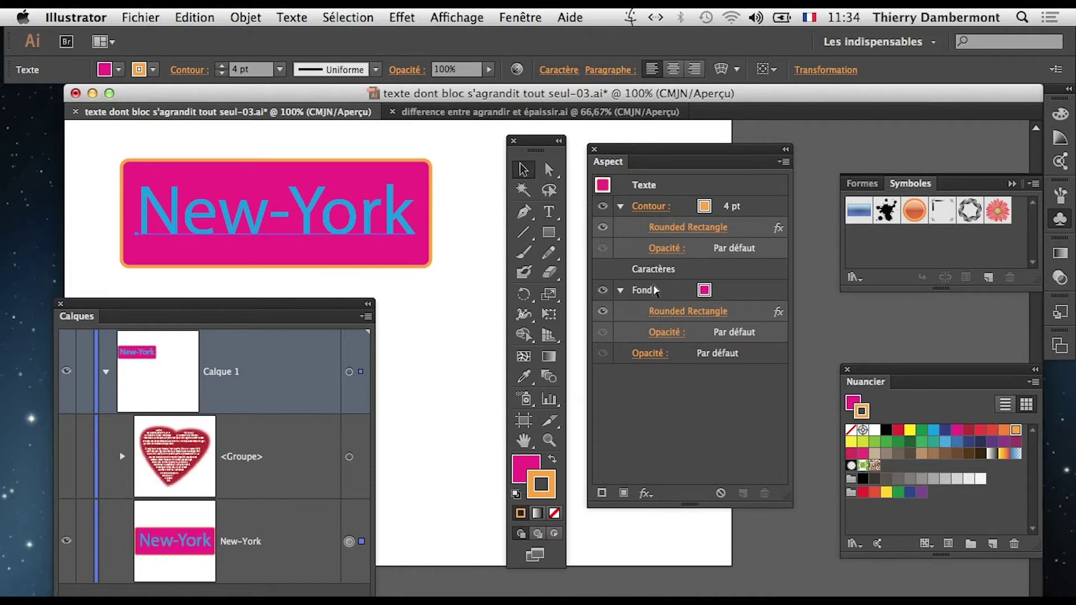
# Reselect the New-York text, open its character-level attributes and set the character fill to a dark gray swatch
pyautogui.click(241, 283)
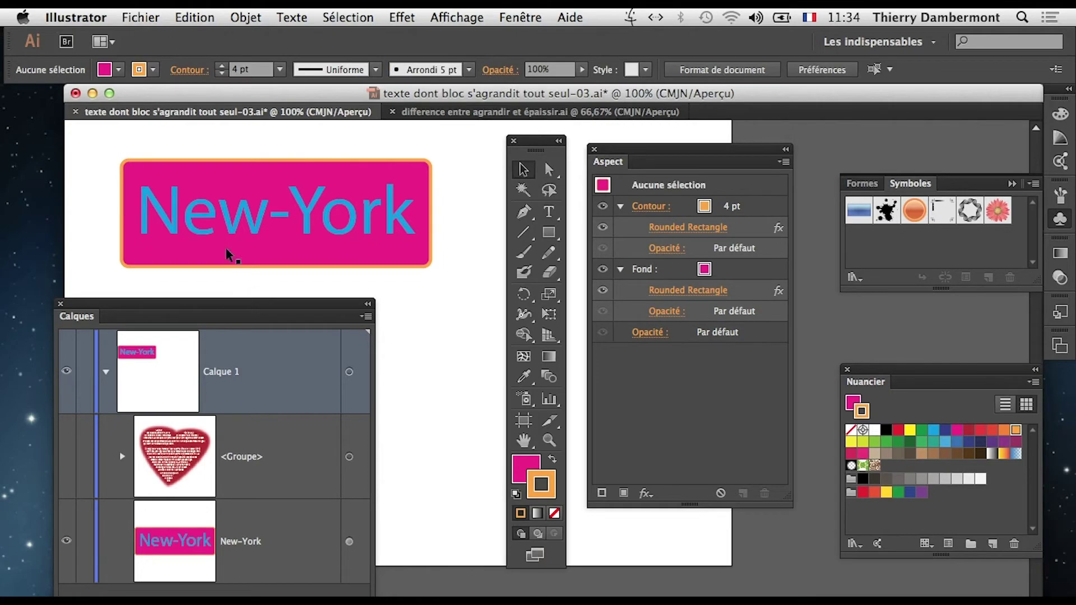
pyautogui.click(279, 235)
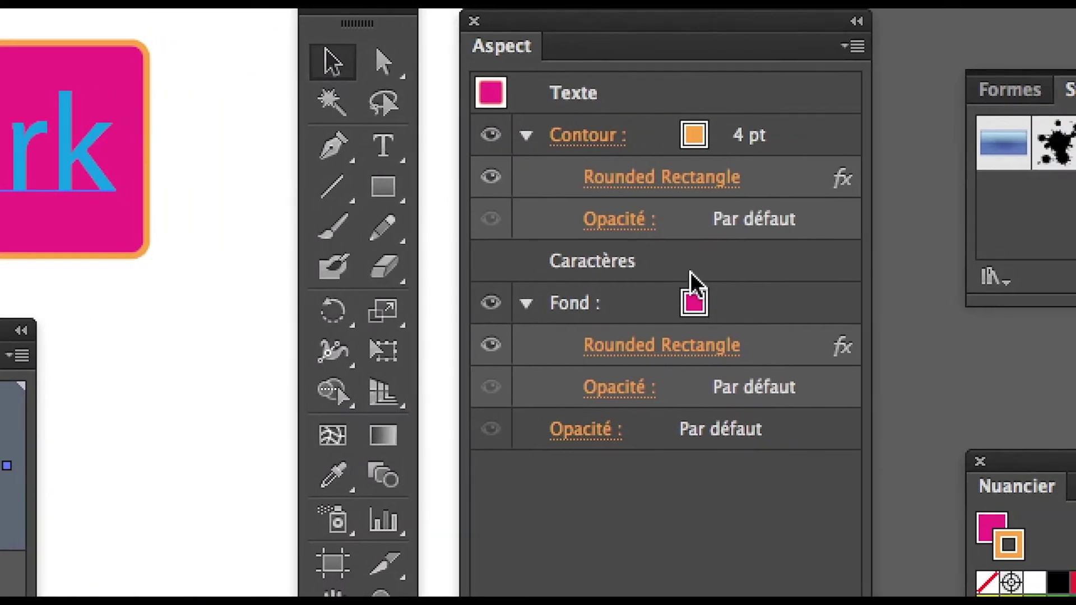
pyautogui.click(694, 270)
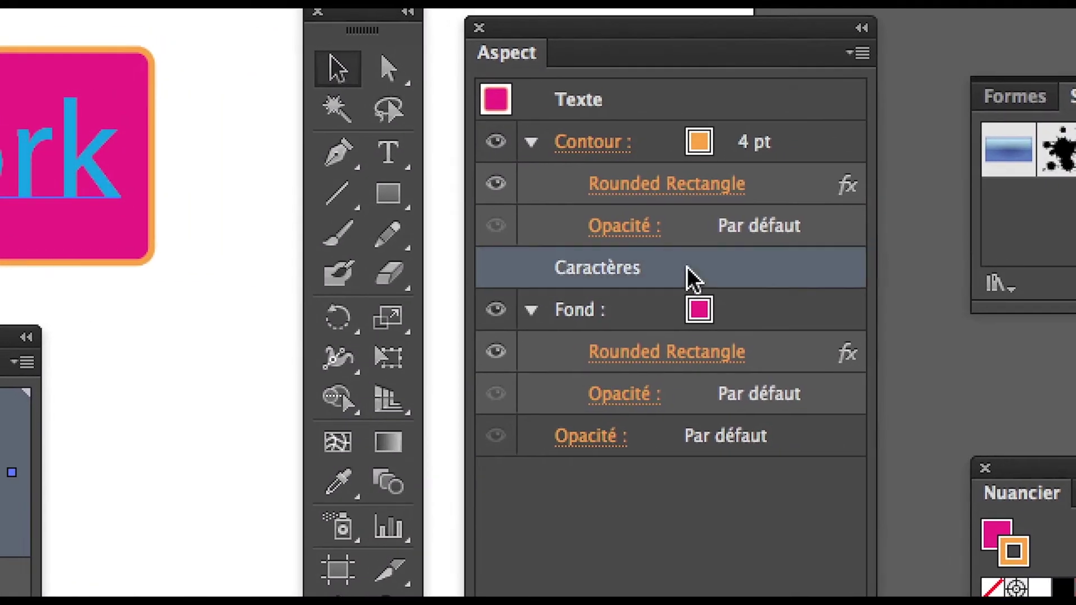
pyautogui.doubleClick(683, 266)
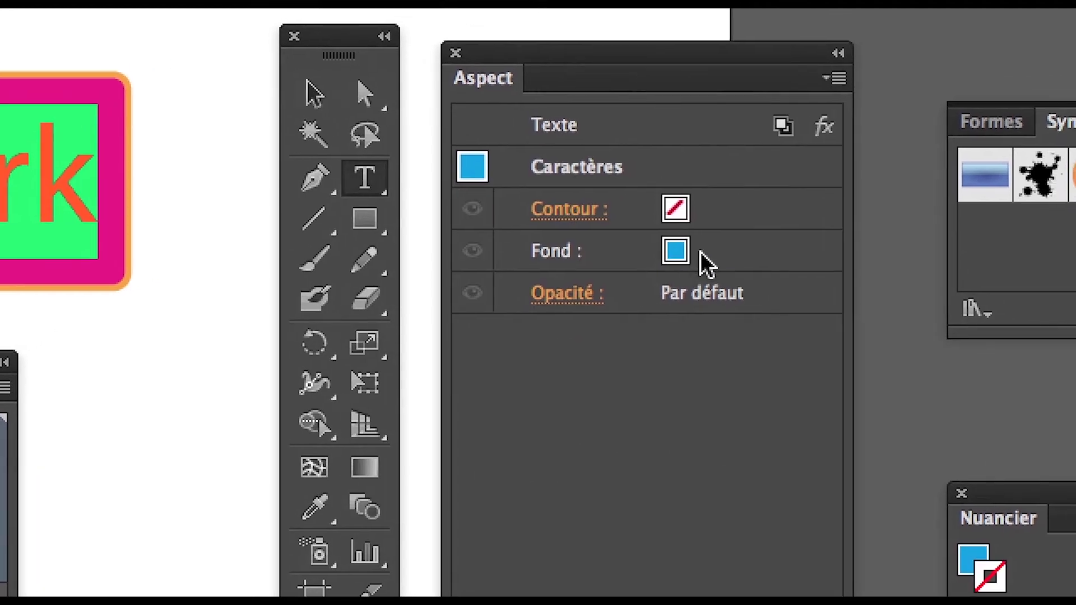
pyautogui.click(732, 230)
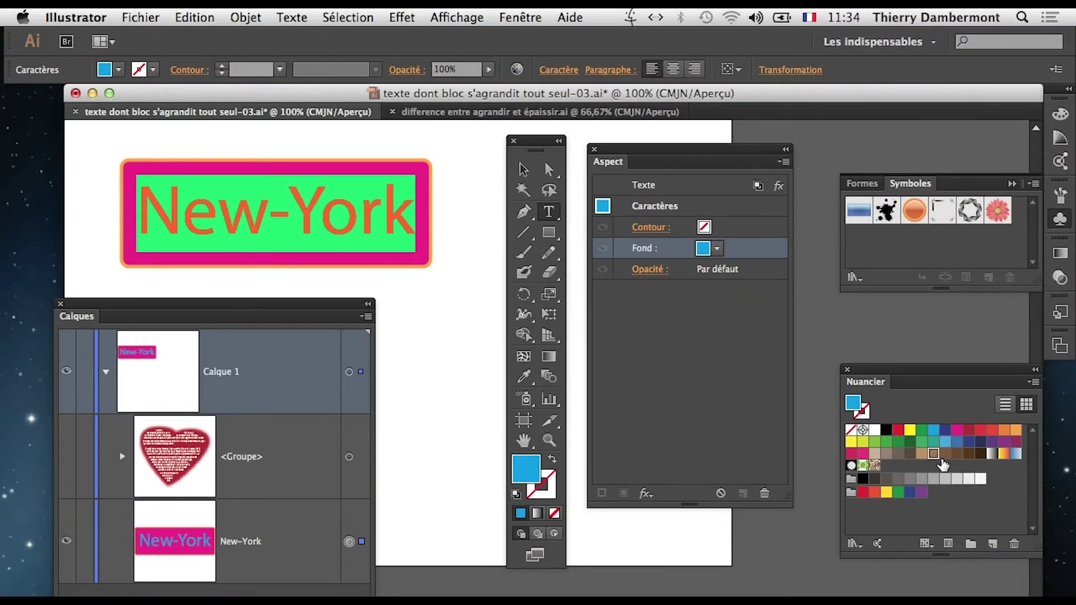
pyautogui.click(920, 480)
pyautogui.click(898, 480)
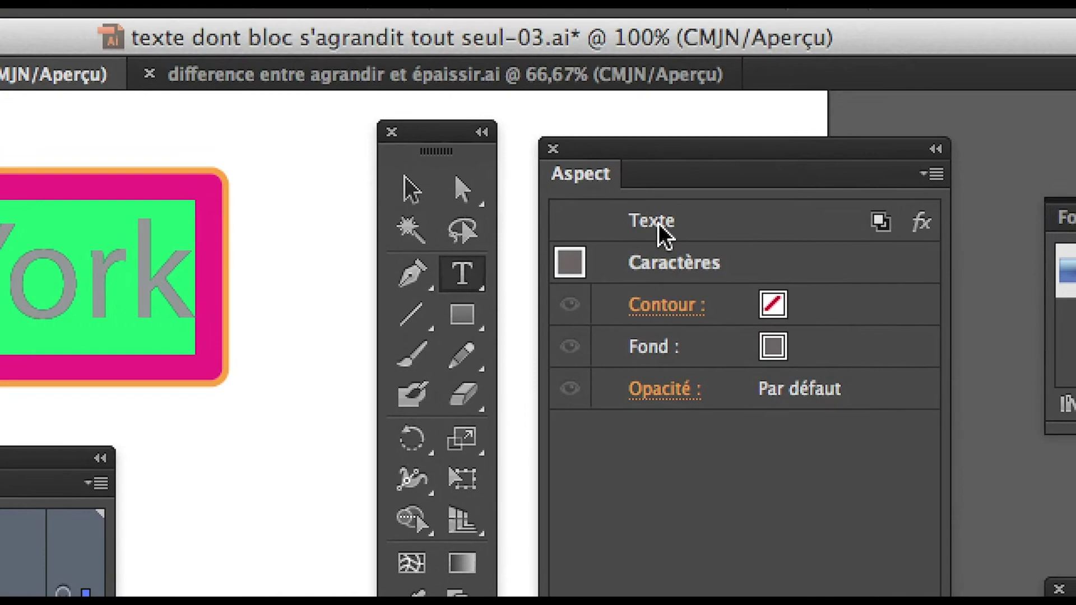
# Return to the object-level text attributes and set the background block's fill to a light gray swatch
pyautogui.click(646, 186)
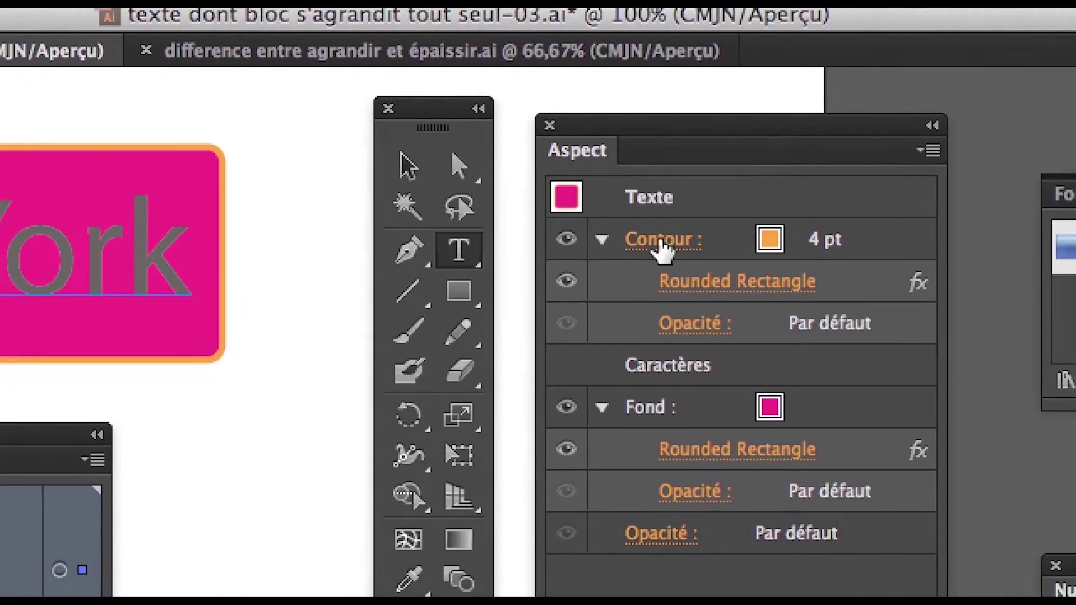
pyautogui.click(851, 405)
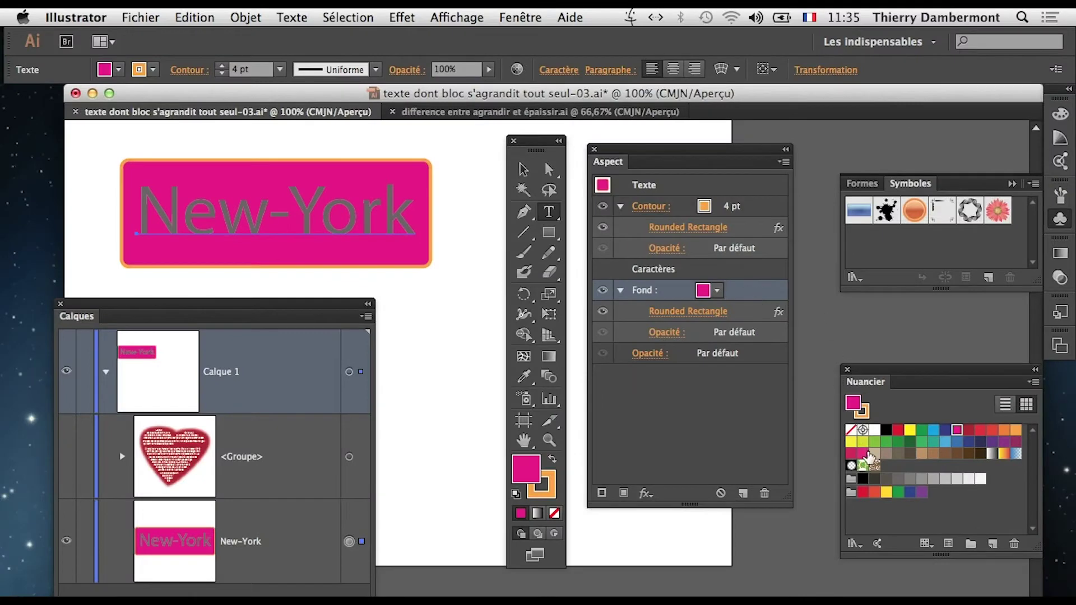
pyautogui.click(889, 481)
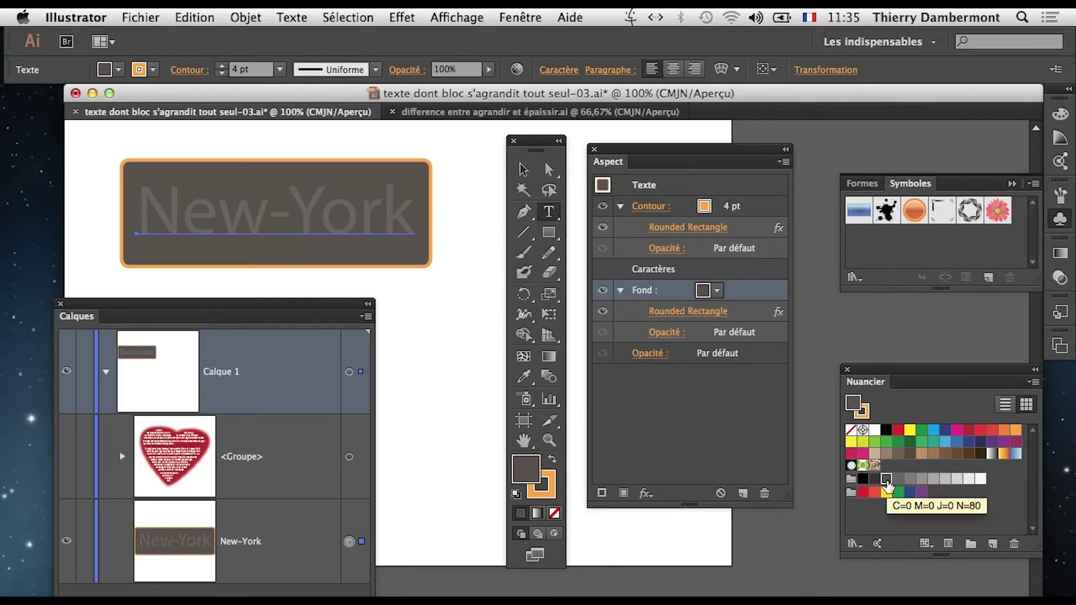
pyautogui.click(895, 479)
pyautogui.click(933, 479)
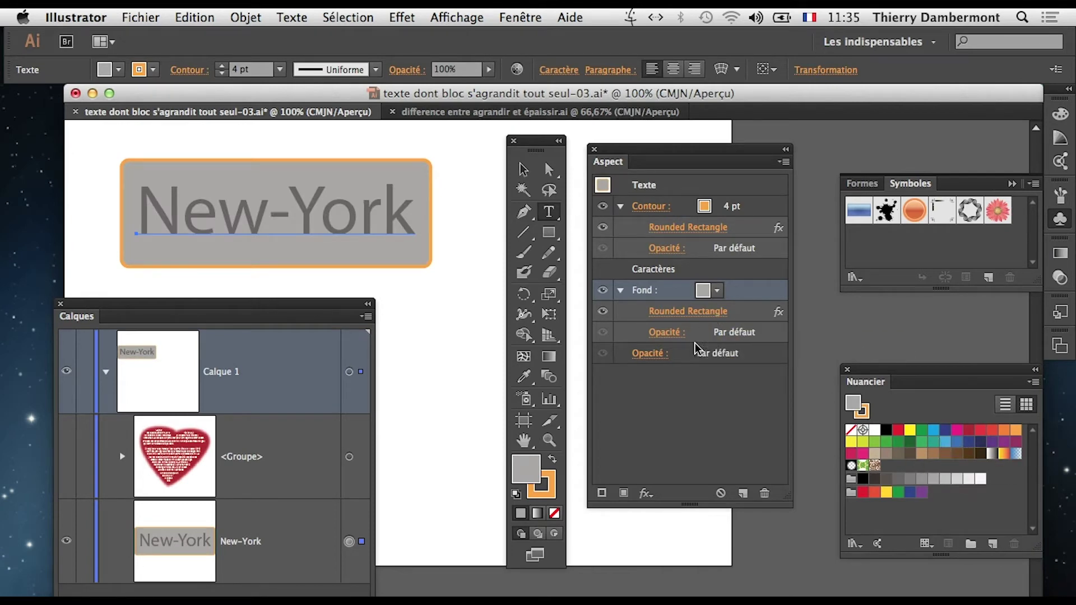
# Set the text object's 4 pt stroke to a dark red swatch and deselect the text
pyautogui.click(763, 212)
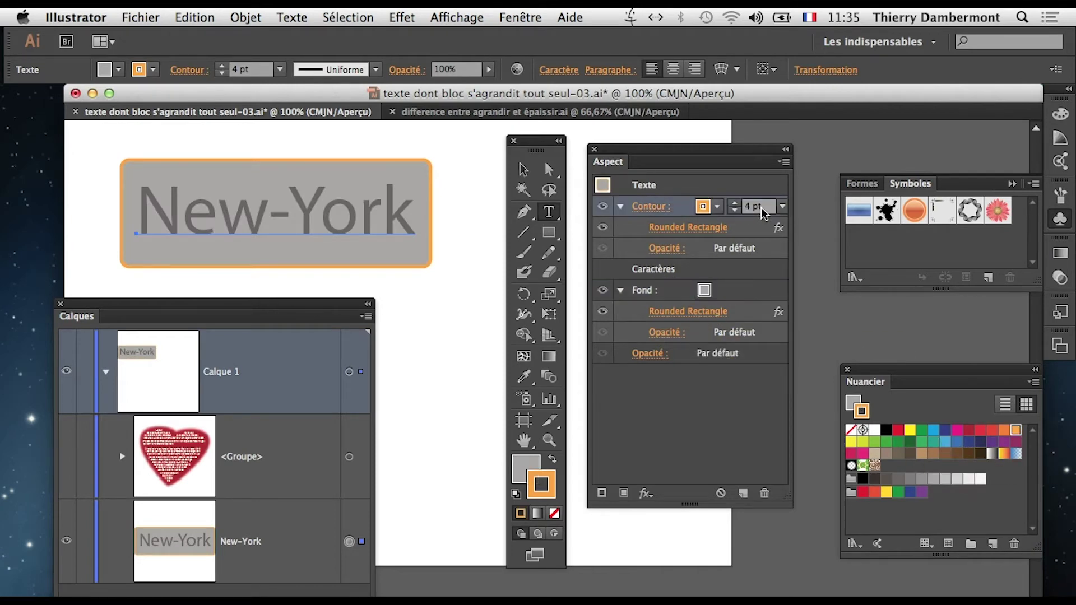
pyautogui.click(967, 431)
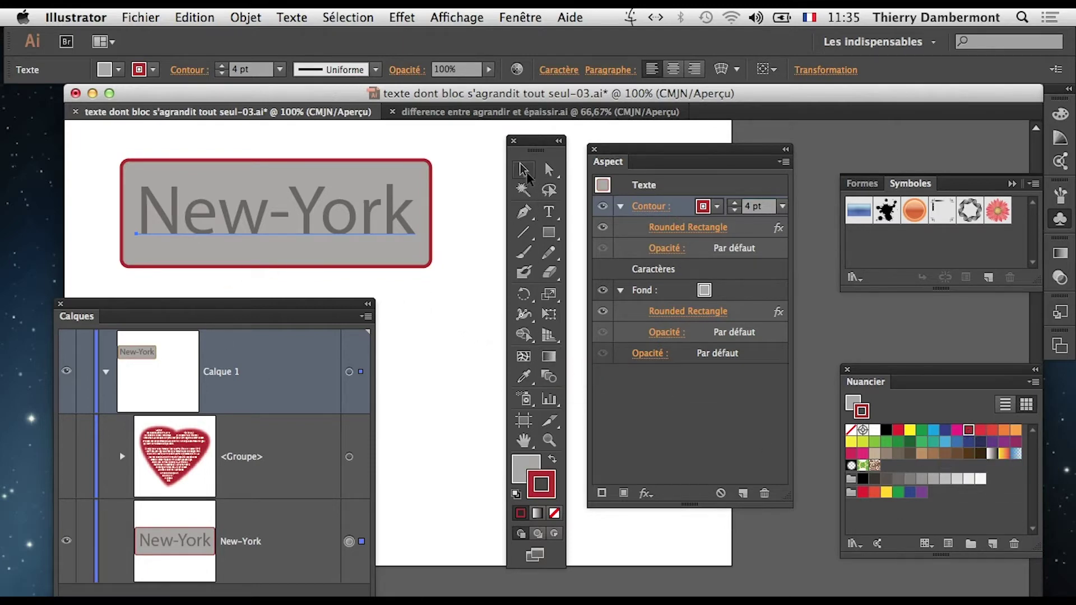
pyautogui.click(470, 420)
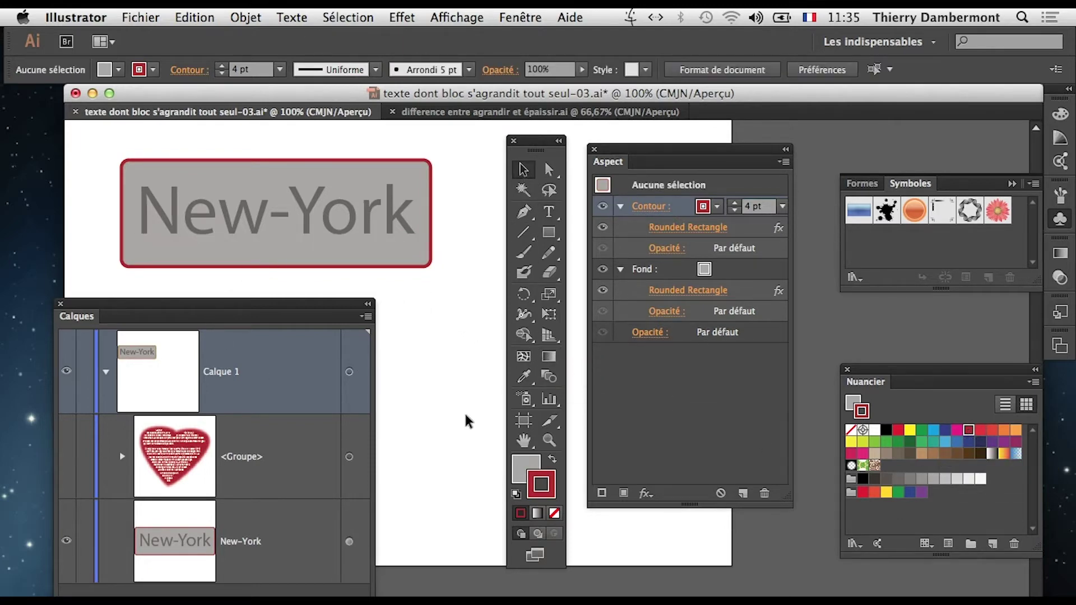
# Save the document as a new Illustrator file named texte dont bloc s'agrandit tout seul-04.ai, keeping the offered Illustrator CC options
pyautogui.click(140, 17)
pyautogui.click(223, 161)
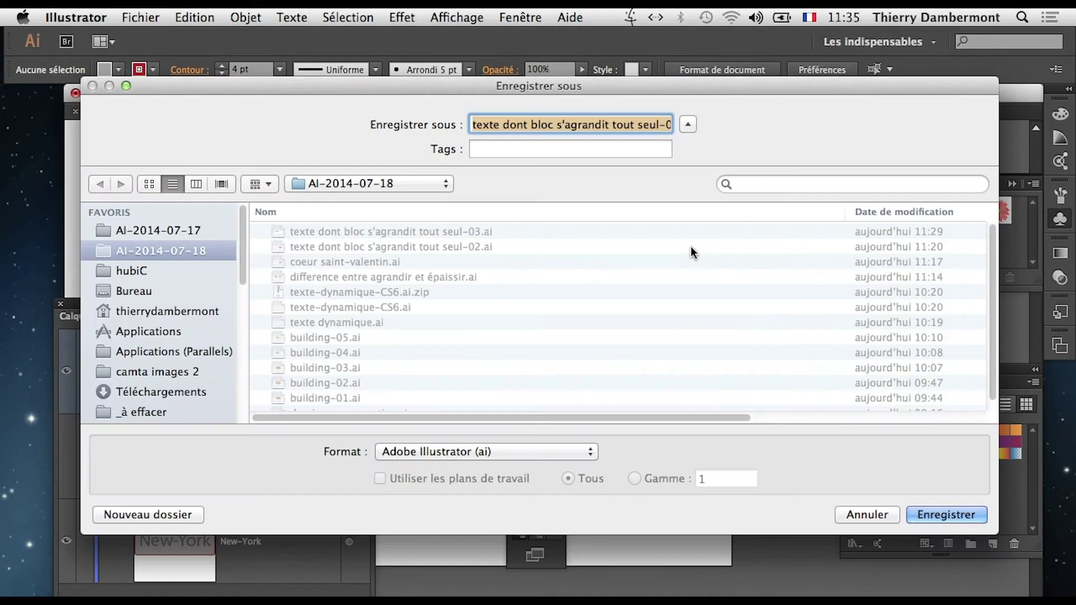
pyautogui.click(650, 125)
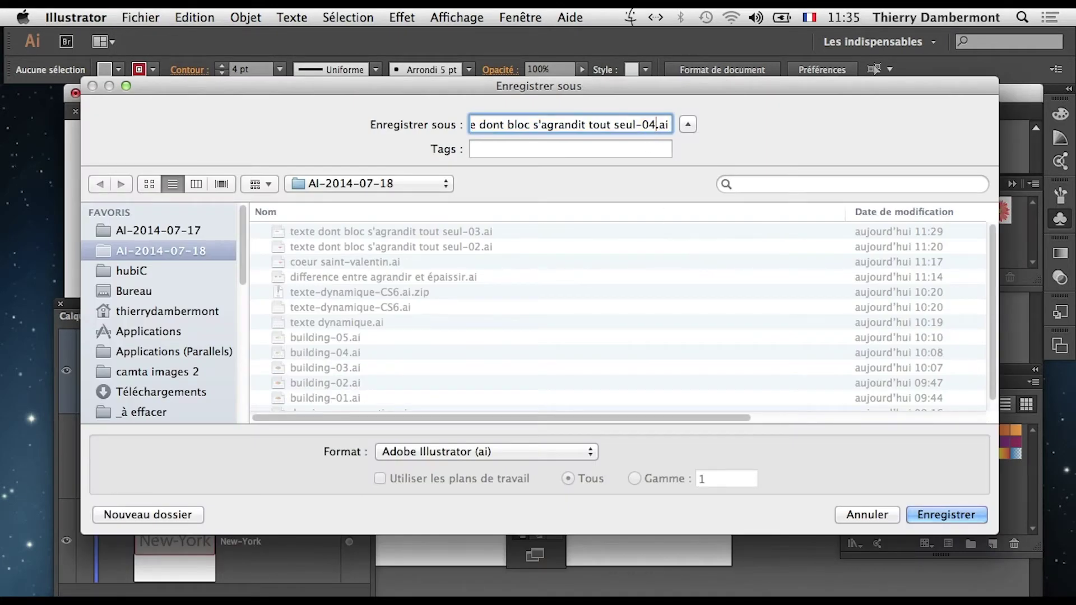
pyautogui.click(952, 510)
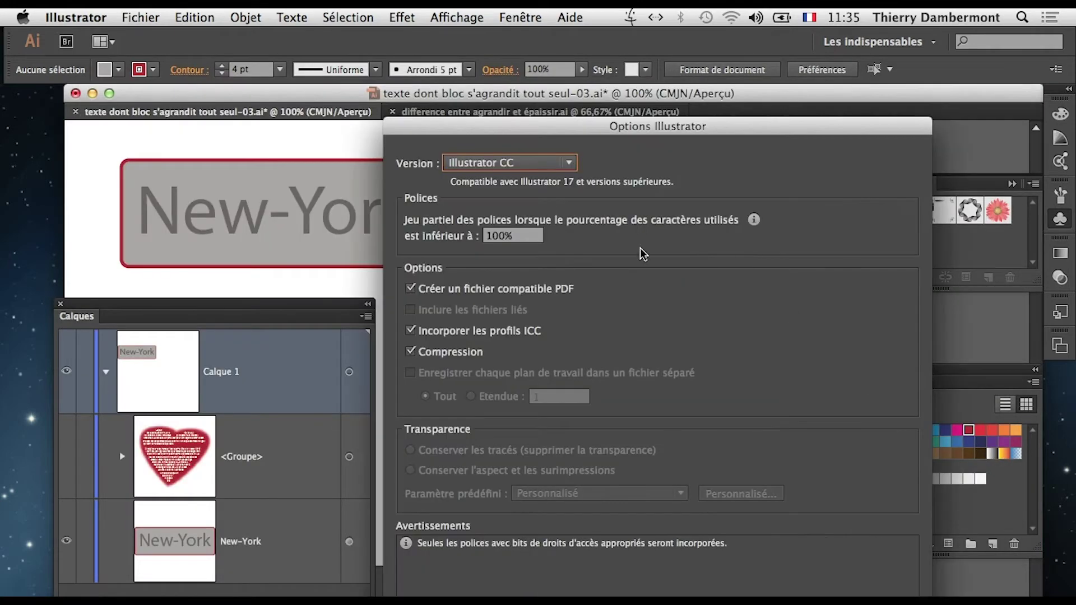
pyautogui.press('Return')
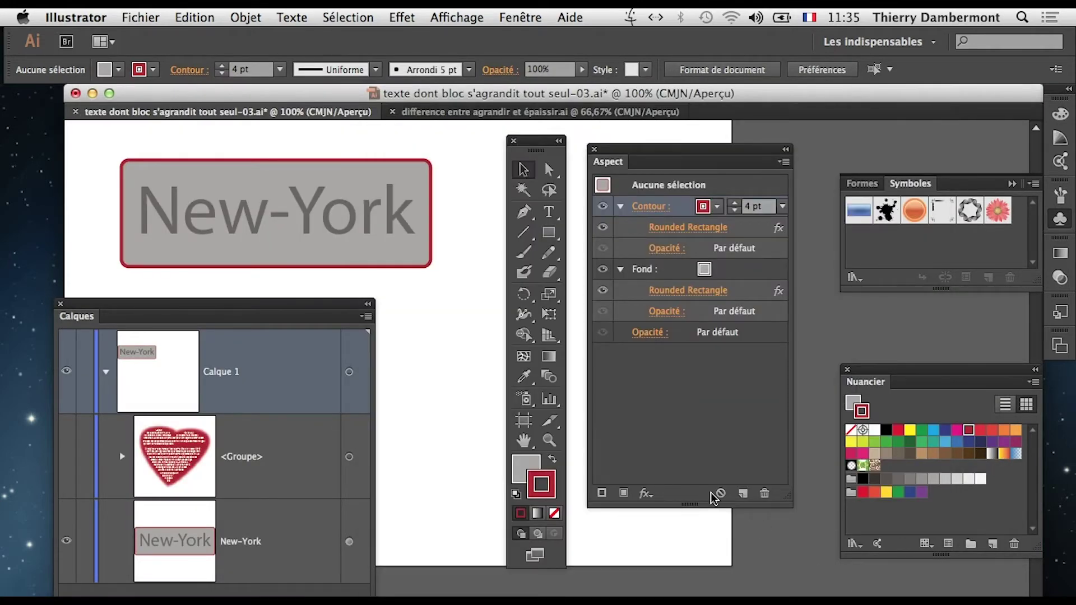
# Clear space around the New-York text and extend its wording to "New-York - Las Vegas - Los Angeles"
pyautogui.moveTo(529, 137); pyautogui.dragTo(468, 322)
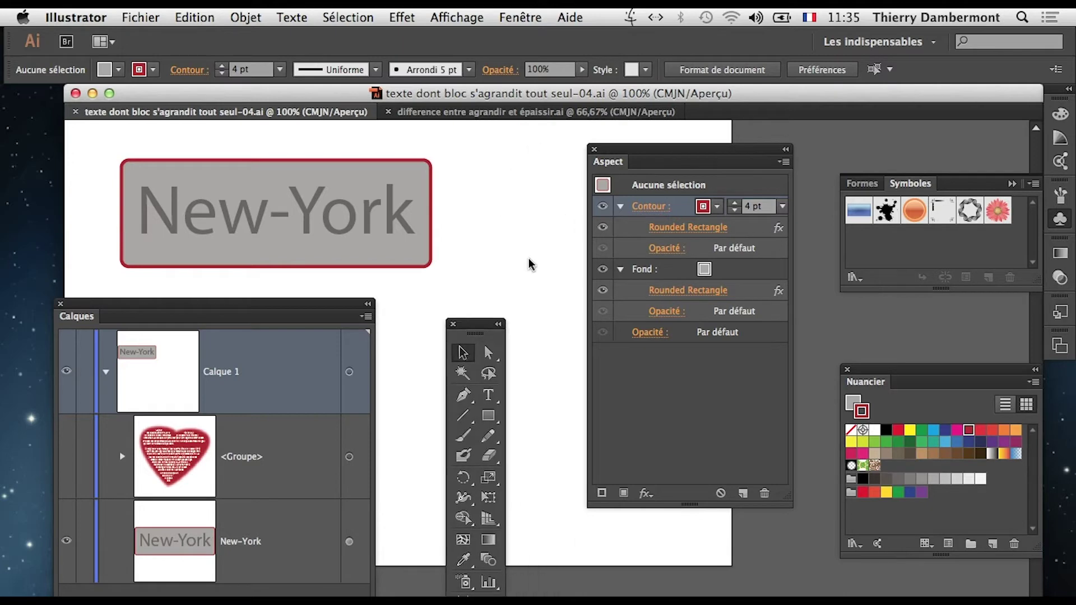
pyautogui.moveTo(627, 147); pyautogui.dragTo(674, 307)
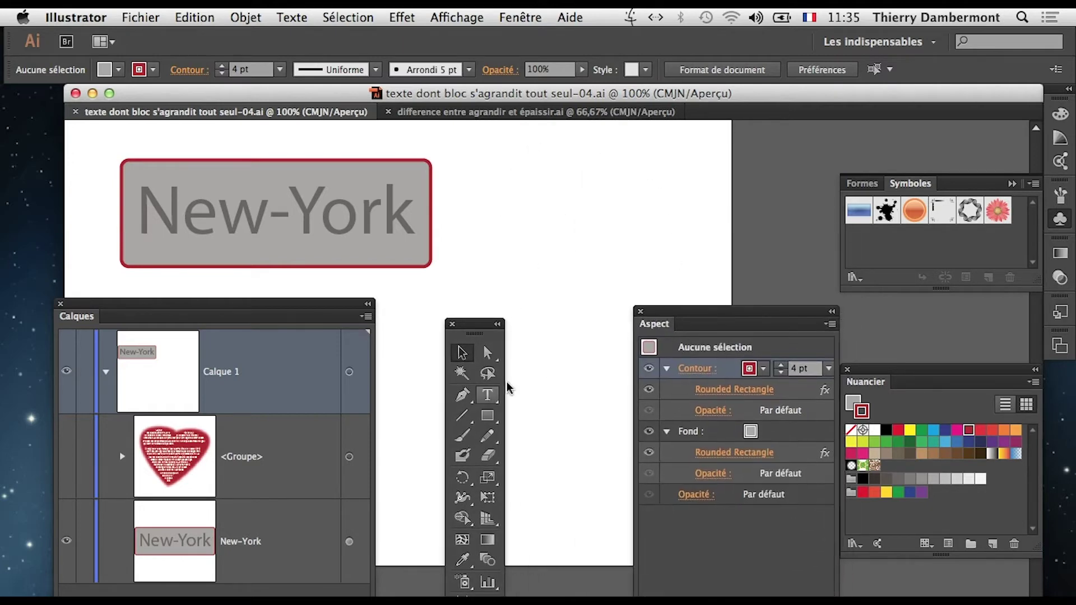
pyautogui.click(484, 399)
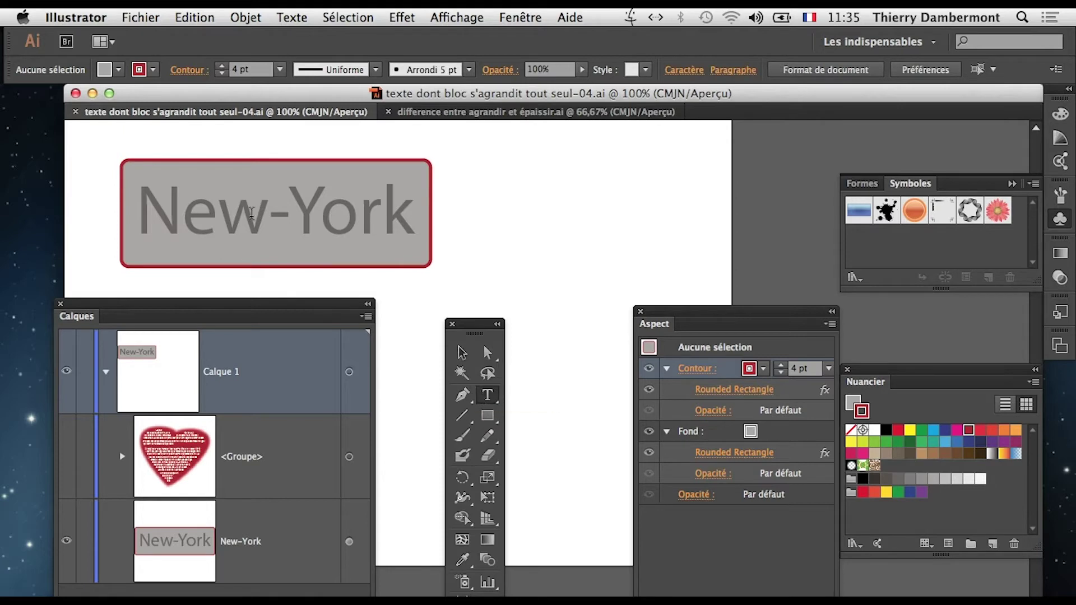
pyautogui.moveTo(139, 214); pyautogui.dragTo(280, 214)
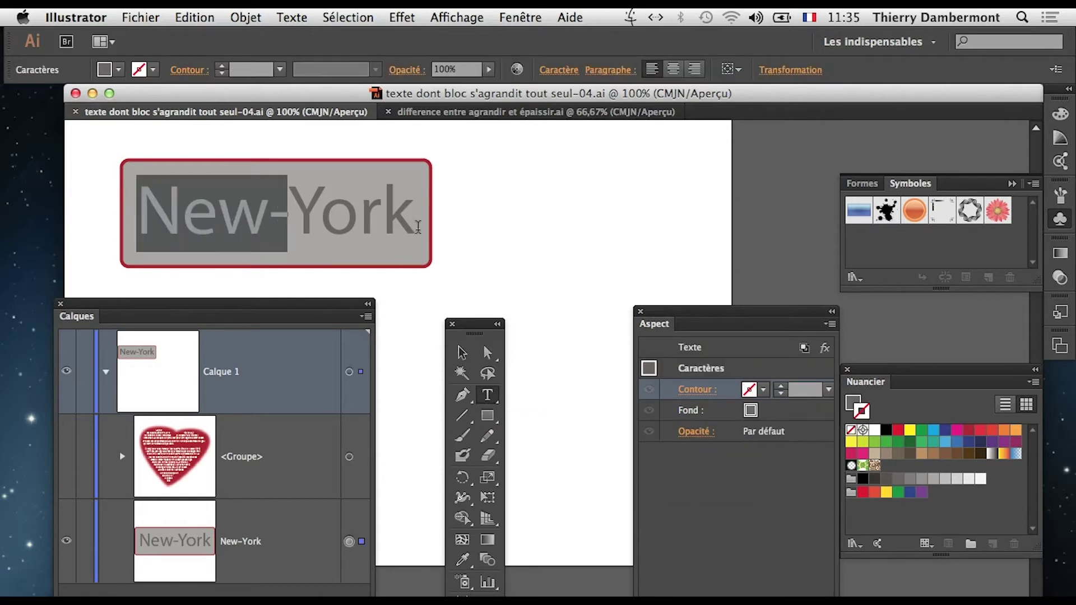
pyautogui.click(417, 227)
pyautogui.write('-')
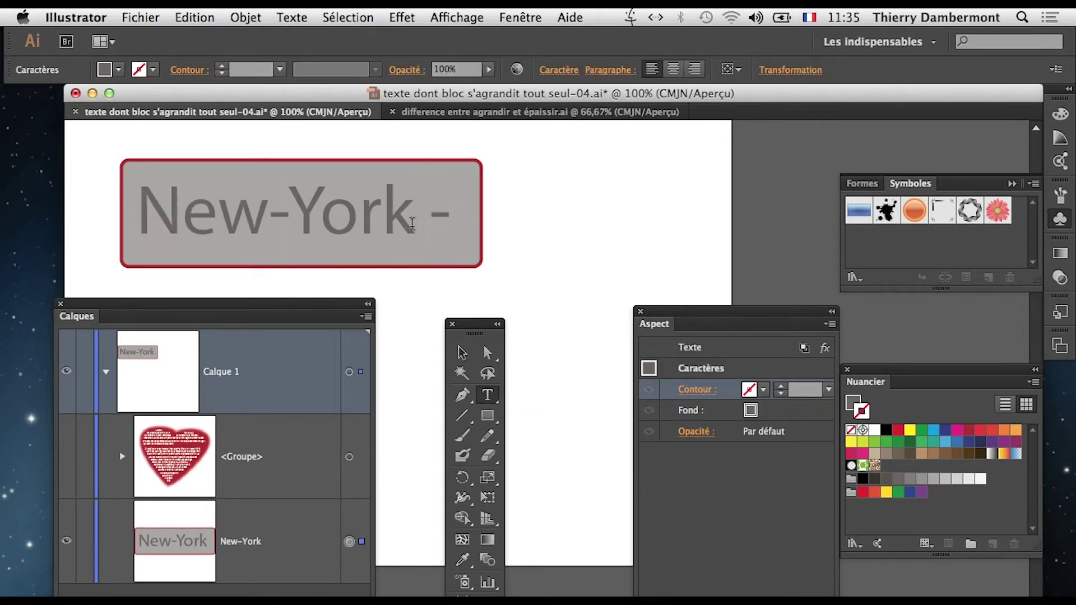
pyautogui.write(' Las Vegas')
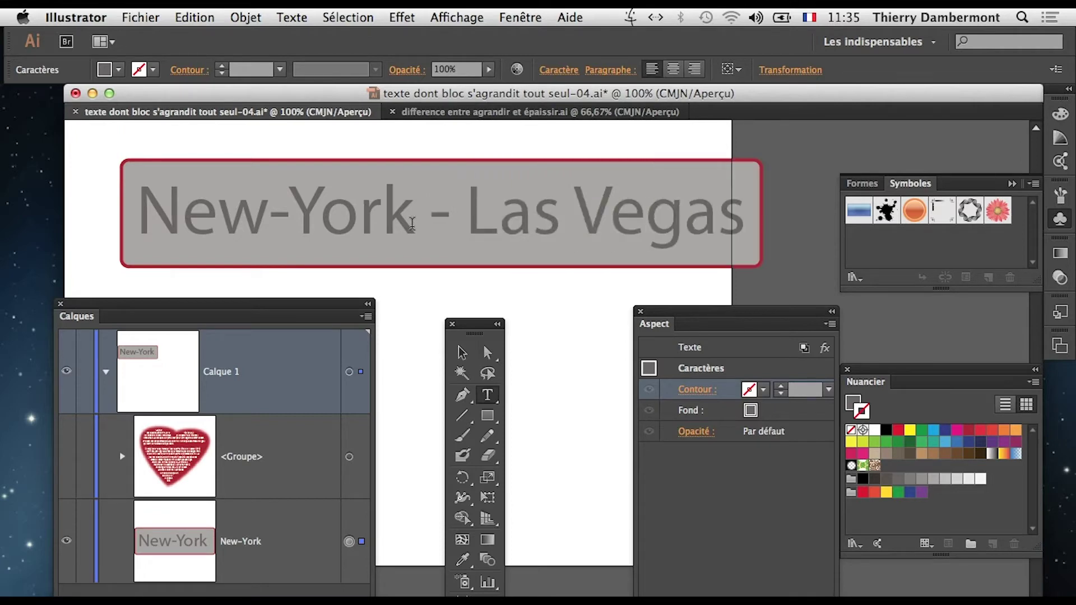
pyautogui.write(' -')
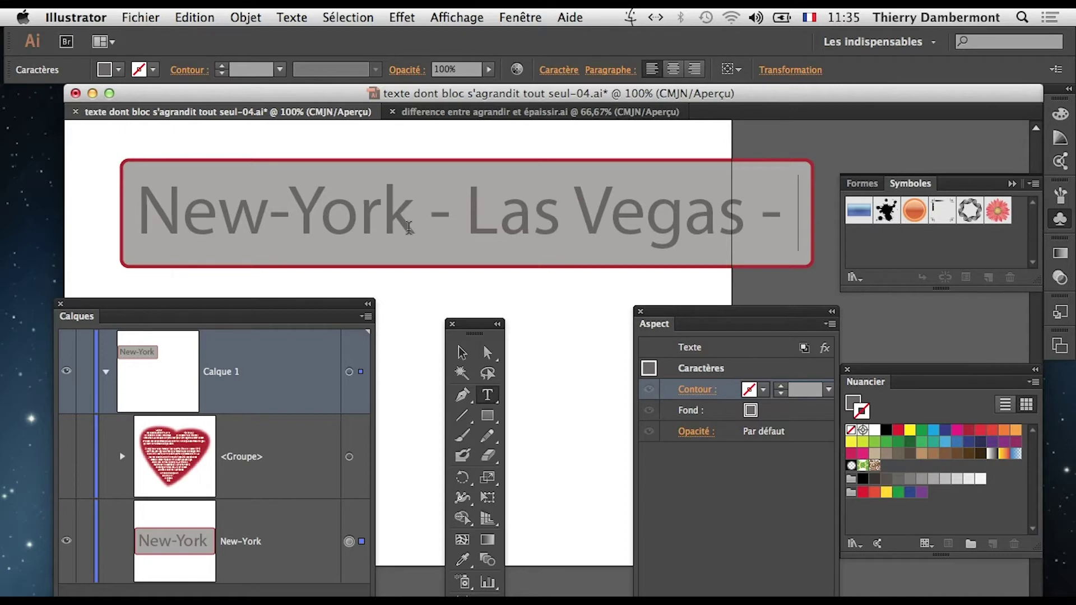
pyautogui.write(' Lo')
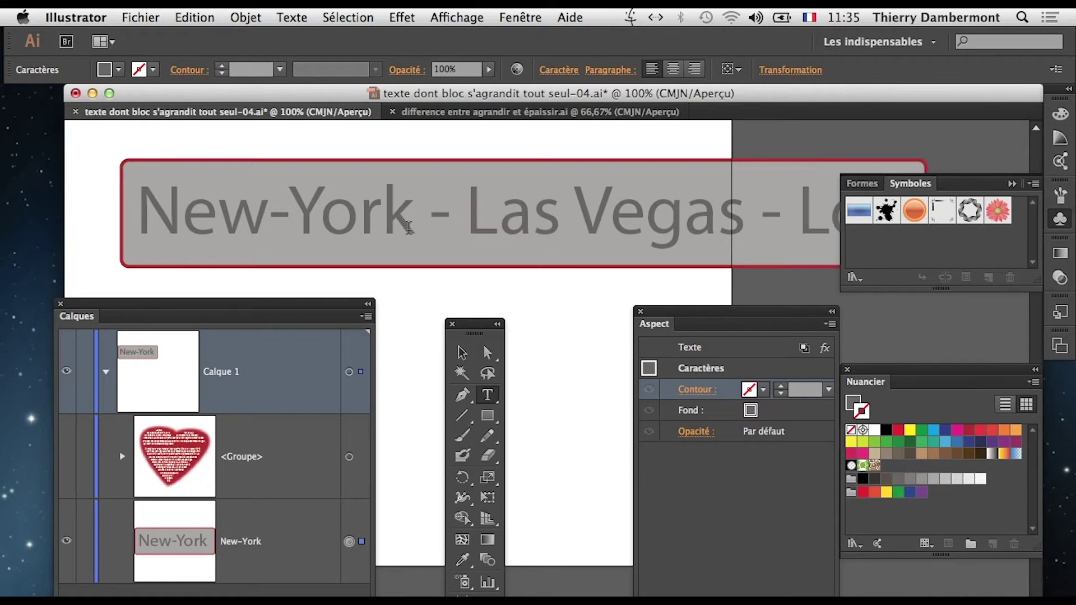
pyautogui.write('s A')
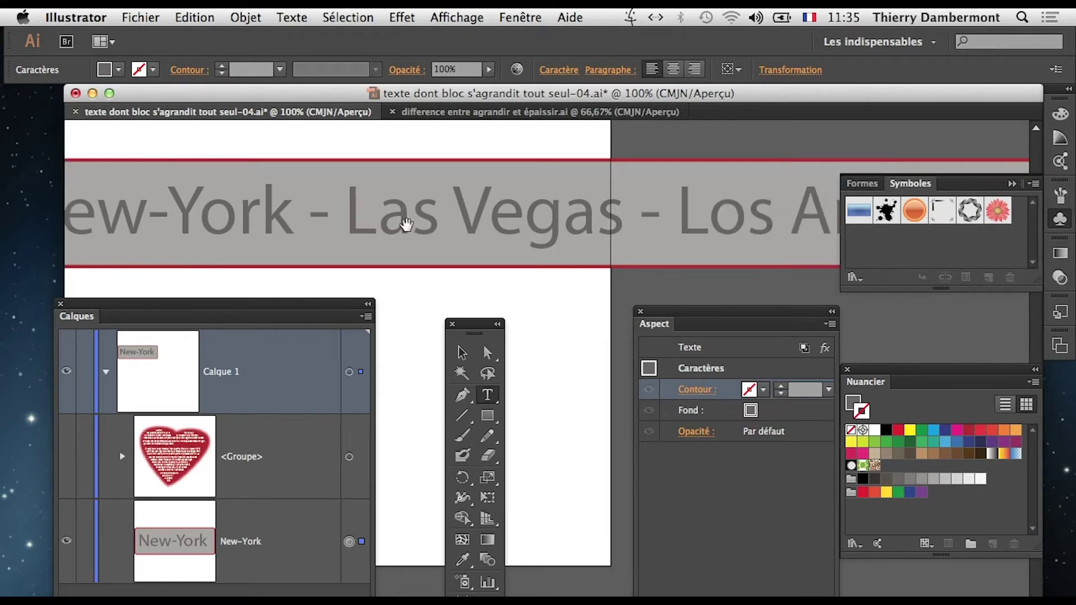
pyautogui.press('super+minus')
# Move the lengthened text object up and left, closer to the artboard's upper-left corner
pyautogui.click(460, 352)
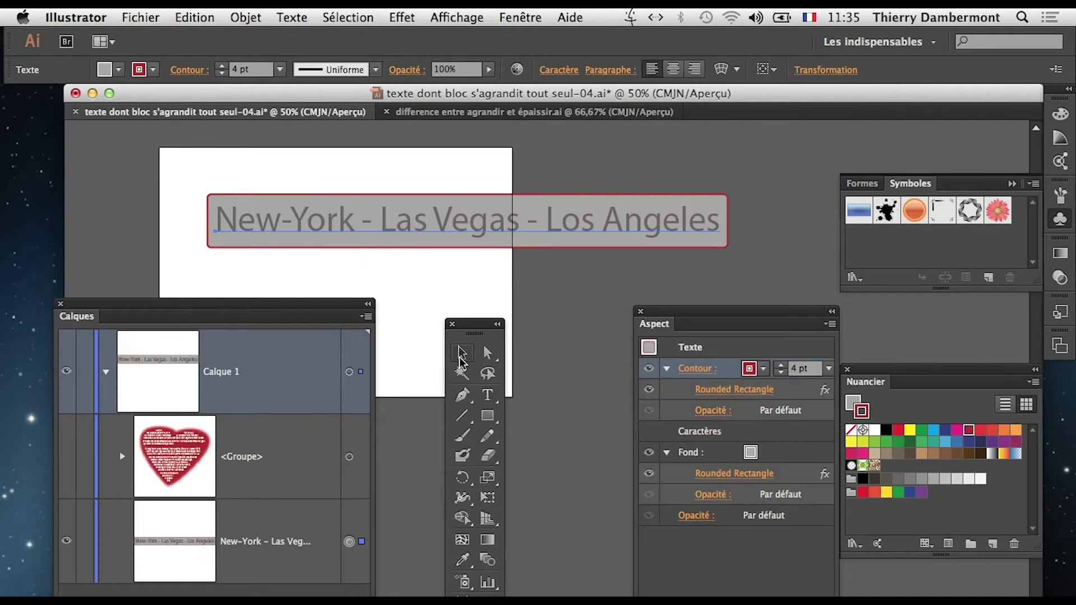
pyautogui.click(542, 293)
pyautogui.moveTo(443, 238); pyautogui.dragTo(407, 218)
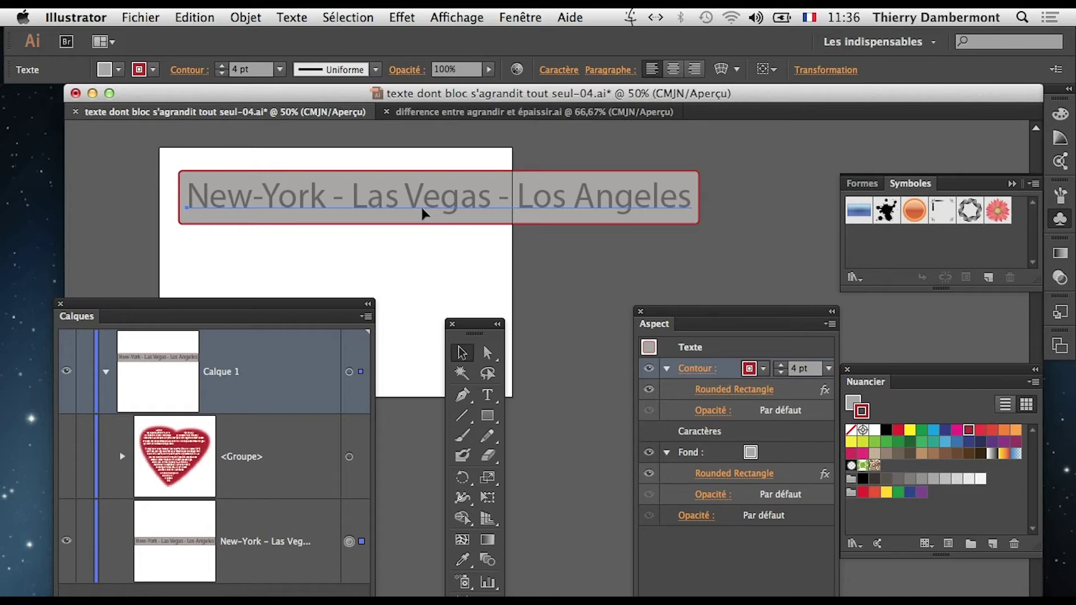
# Delete "Las Vegas - Los Angeles" from the end of the text
pyautogui.click(487, 395)
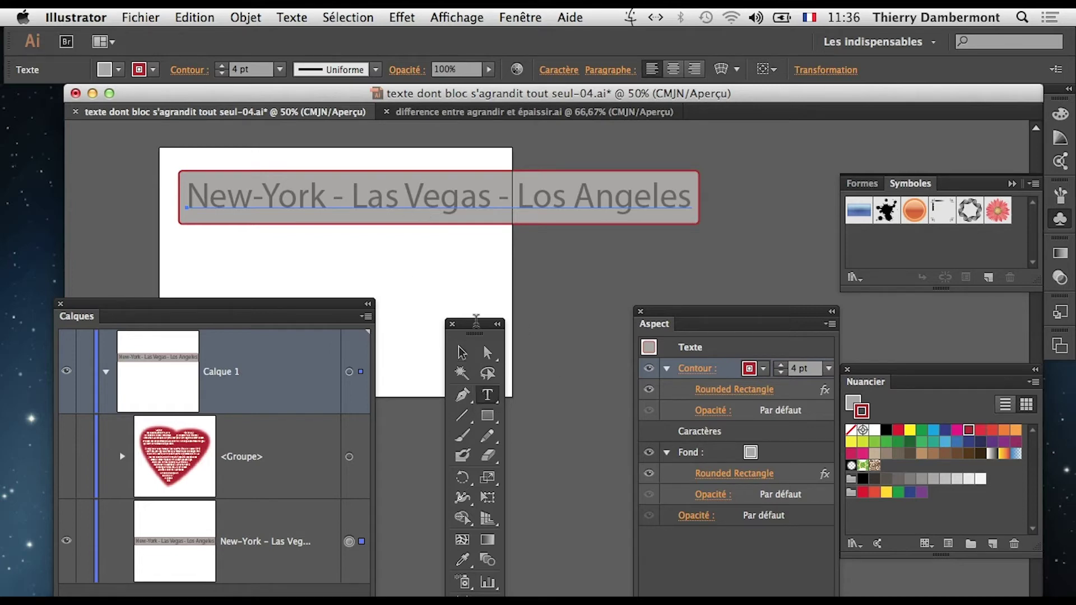
pyautogui.moveTo(351, 196); pyautogui.dragTo(689, 194)
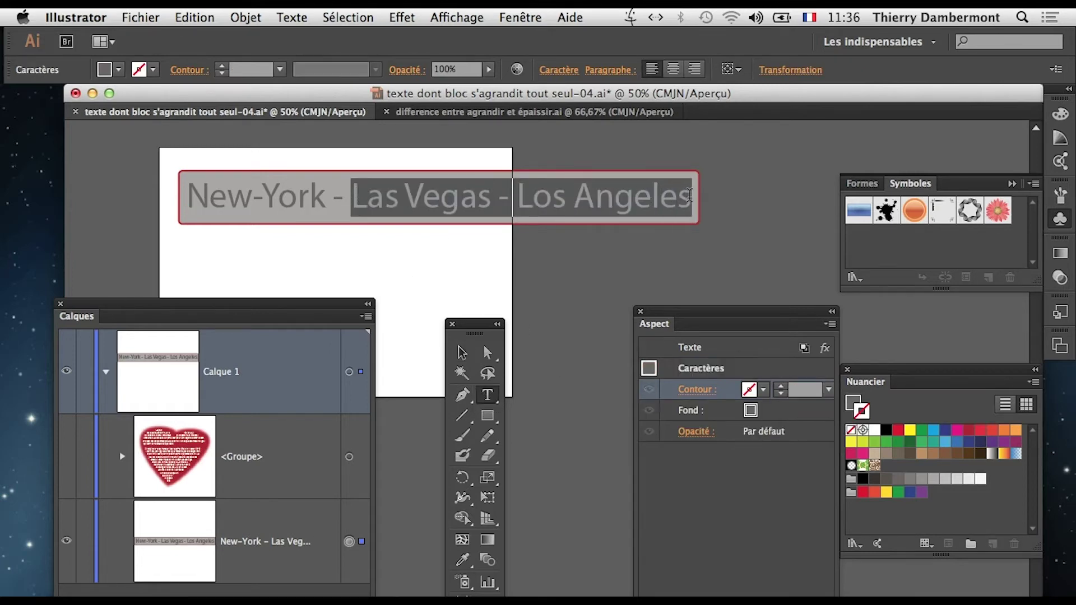
pyautogui.press('BackSpace')
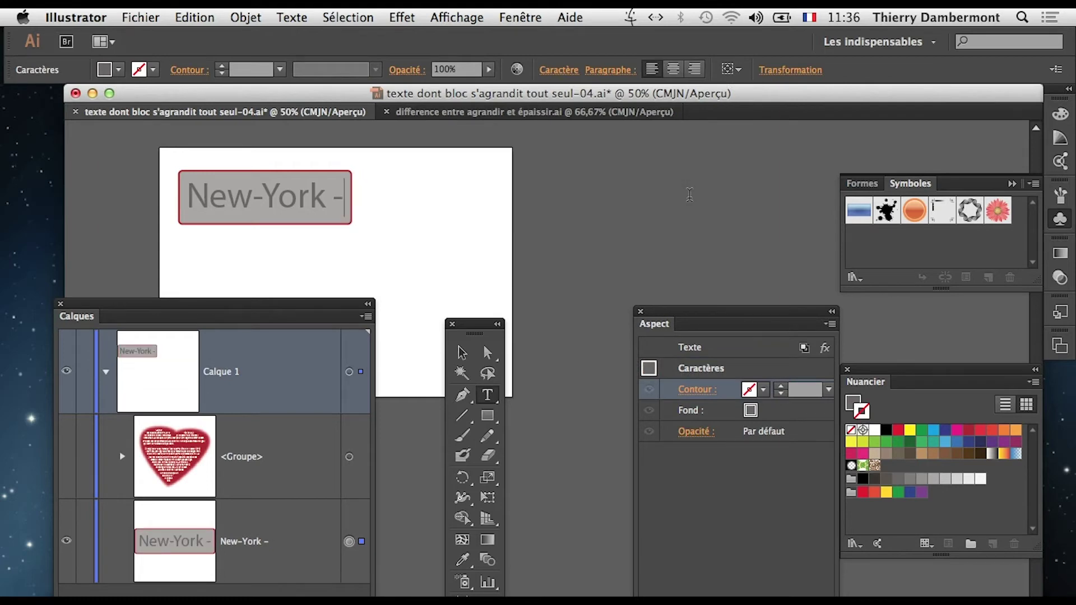
# Add "Moscou" at the end of the text so it reads "New-York - Moscou", and deselect it
pyautogui.doubleClick(345, 199)
pyautogui.moveTo(345, 199); pyautogui.dragTo(201, 211)
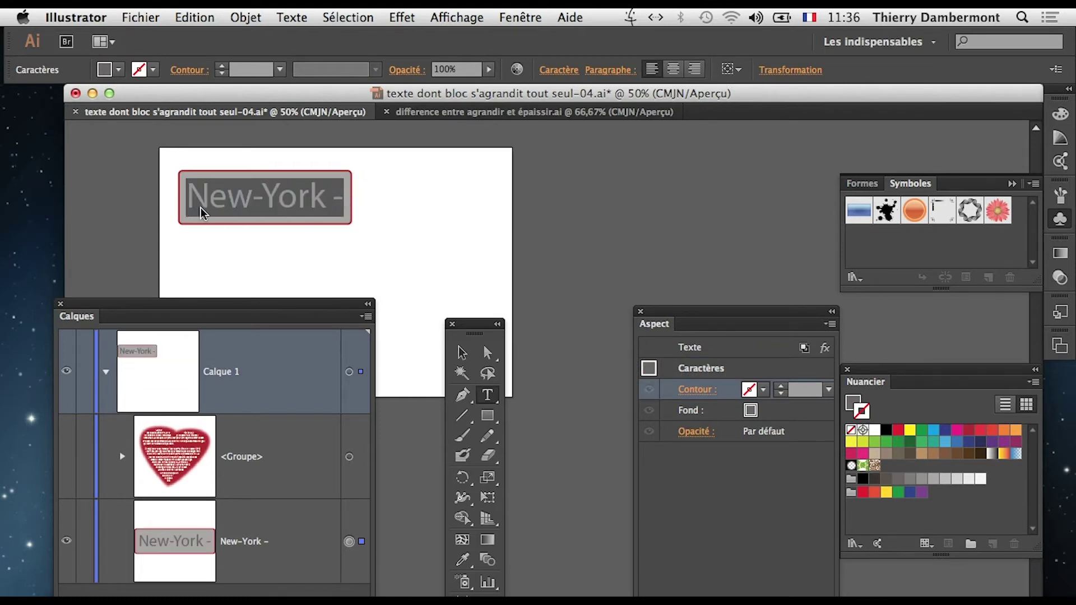
pyautogui.click(351, 200)
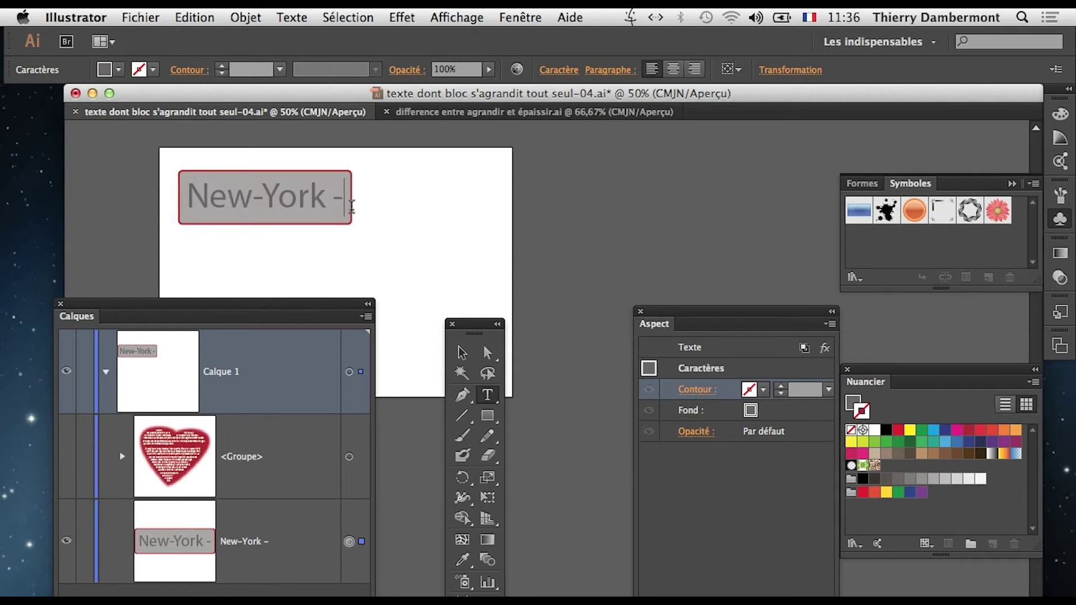
pyautogui.write('Mousco')
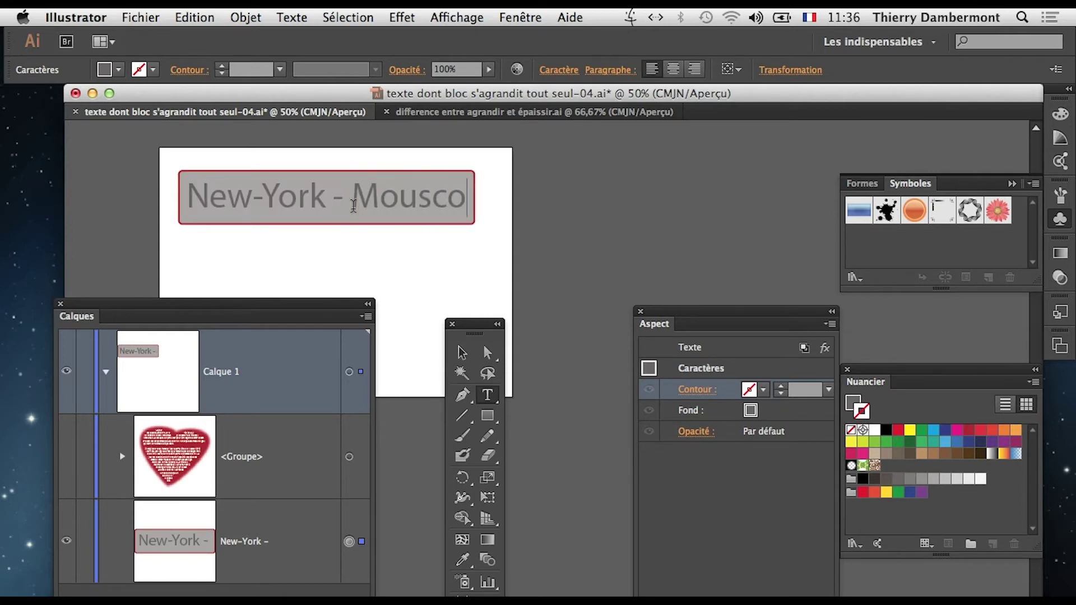
pyautogui.press('BackSpace')
pyautogui.press('BackSpace')
pyautogui.press('BackSpace')
pyautogui.press('BackSpace')
pyautogui.write('scou')
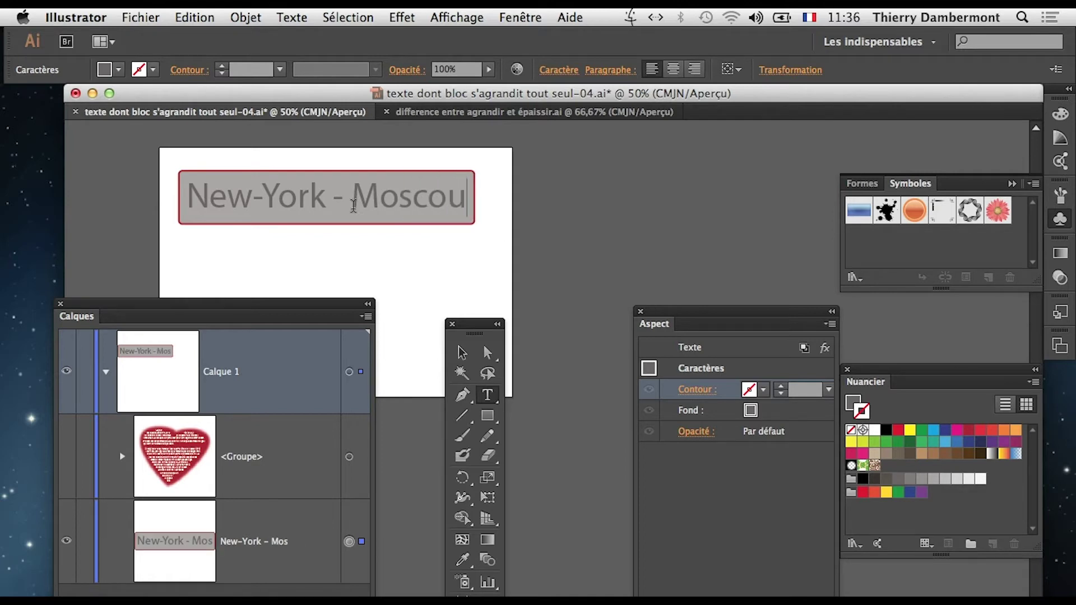
pyautogui.click(462, 354)
pyautogui.click(426, 278)
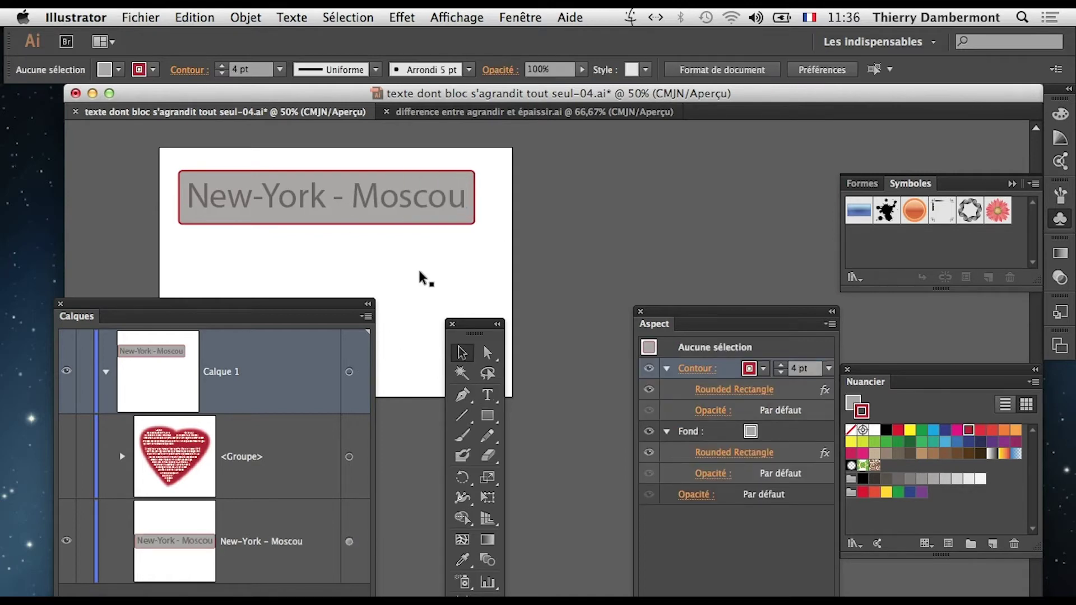
# Select the "New-York - Moscou" text object and open its character-level attributes
pyautogui.click(319, 205)
pyautogui.scroll(1, 314, 226)
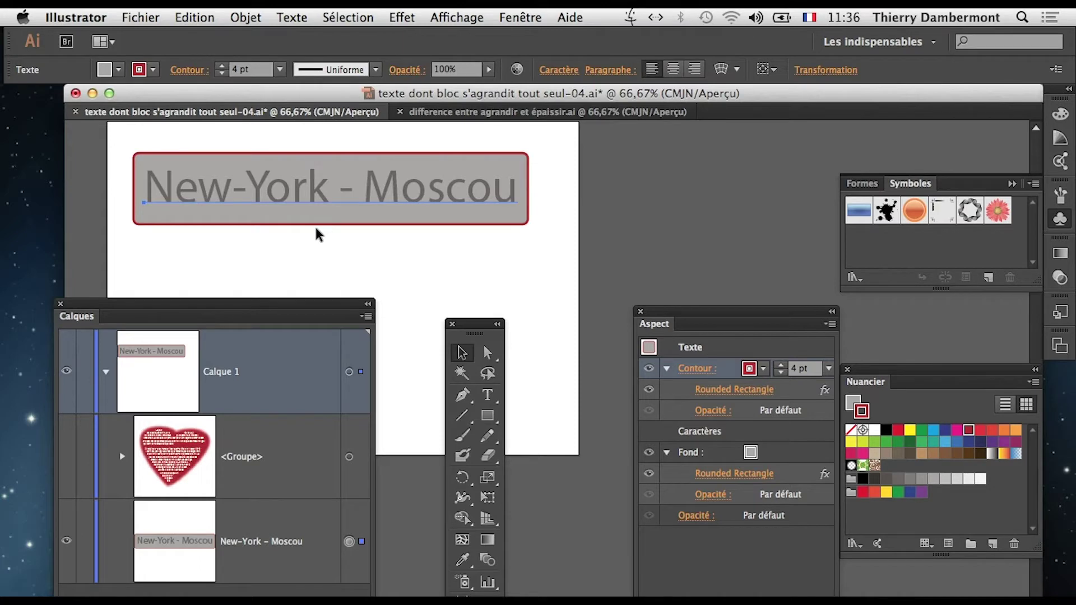
pyautogui.click(329, 251)
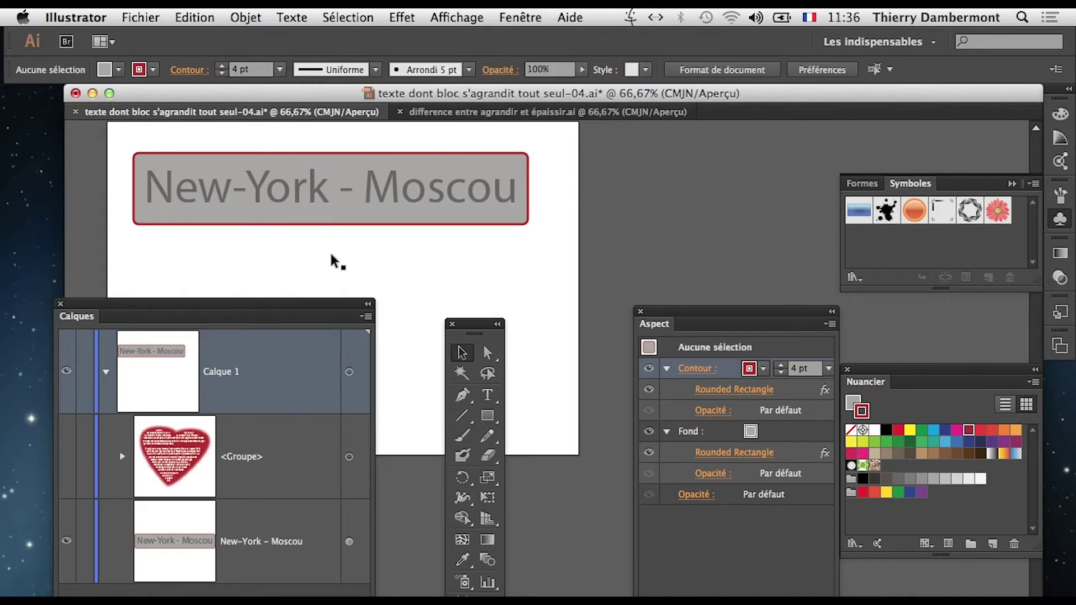
pyautogui.click(343, 187)
pyautogui.doubleClick(723, 431)
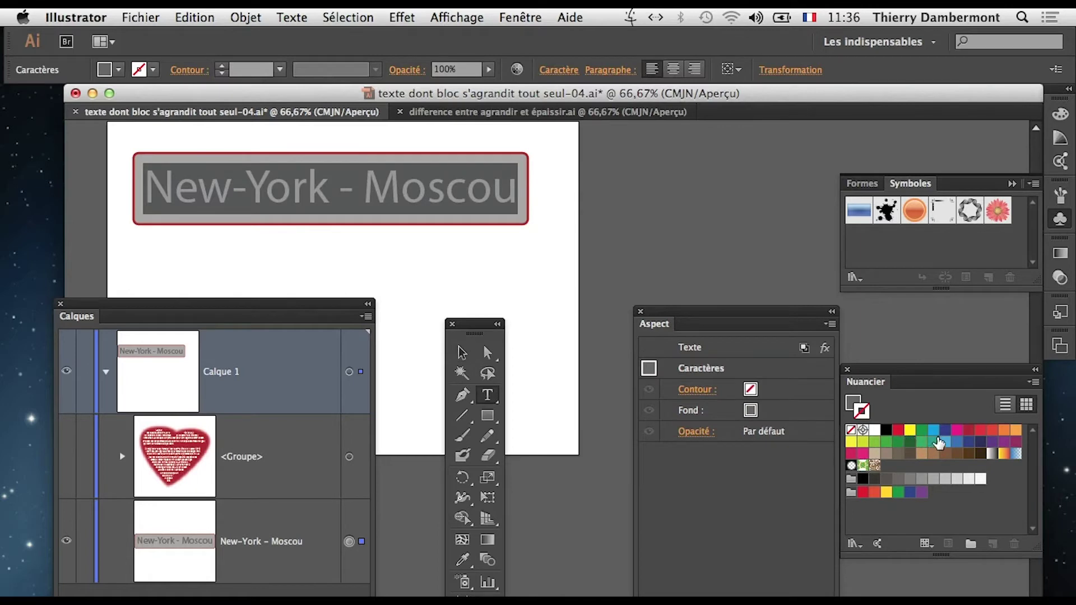
pyautogui.click(943, 432)
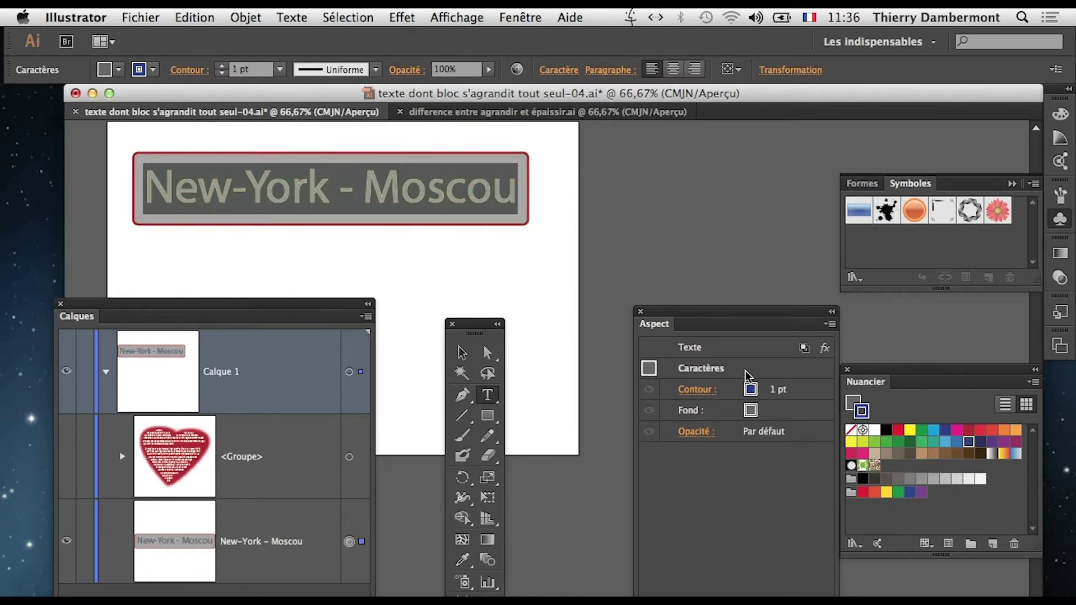
pyautogui.click(783, 395)
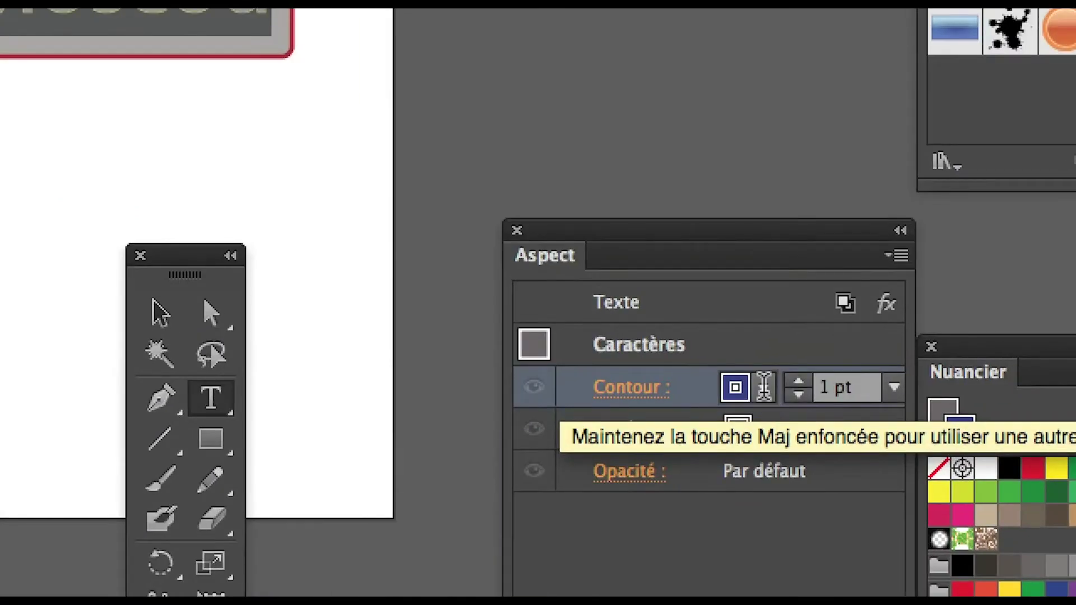
pyautogui.click(735, 387)
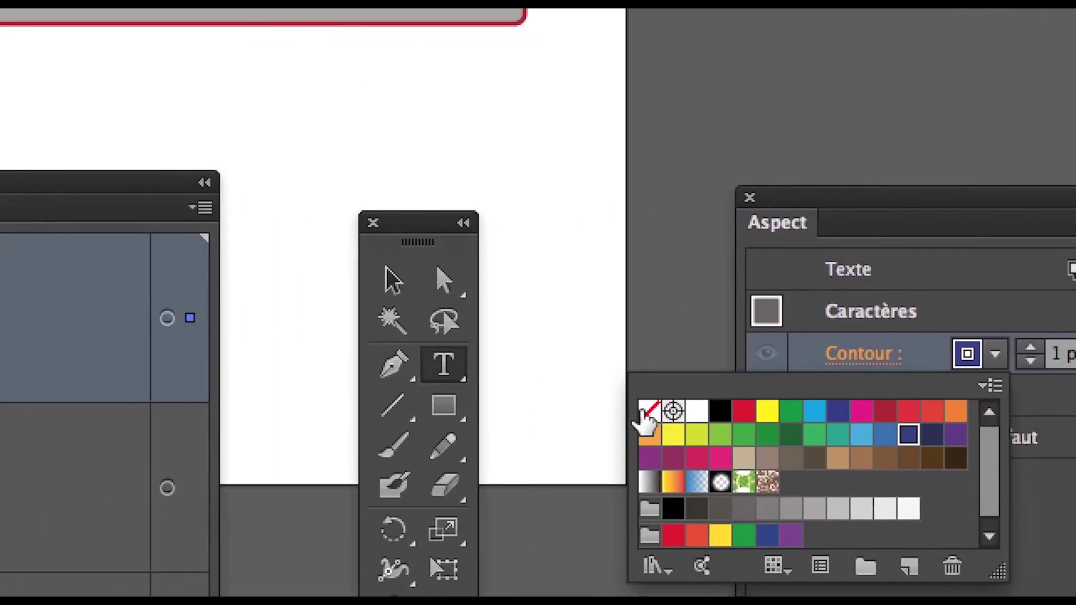
pyautogui.click(418, 443)
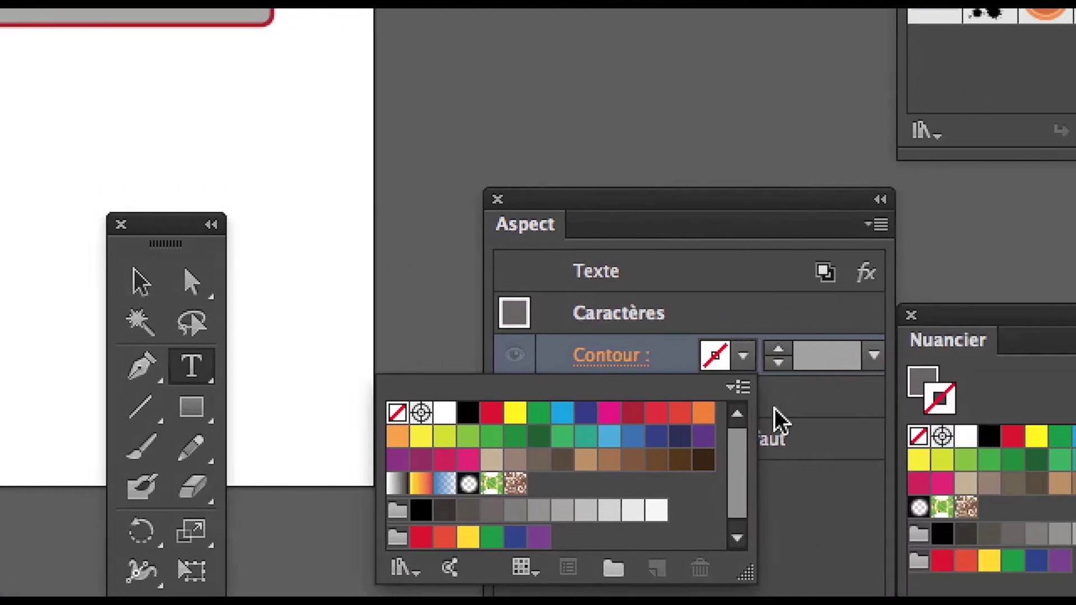
# Set the character fill to the Bleu CMJN swatch, return to the object level and deselect the text
pyautogui.click(1053, 397)
pyautogui.click(1051, 392)
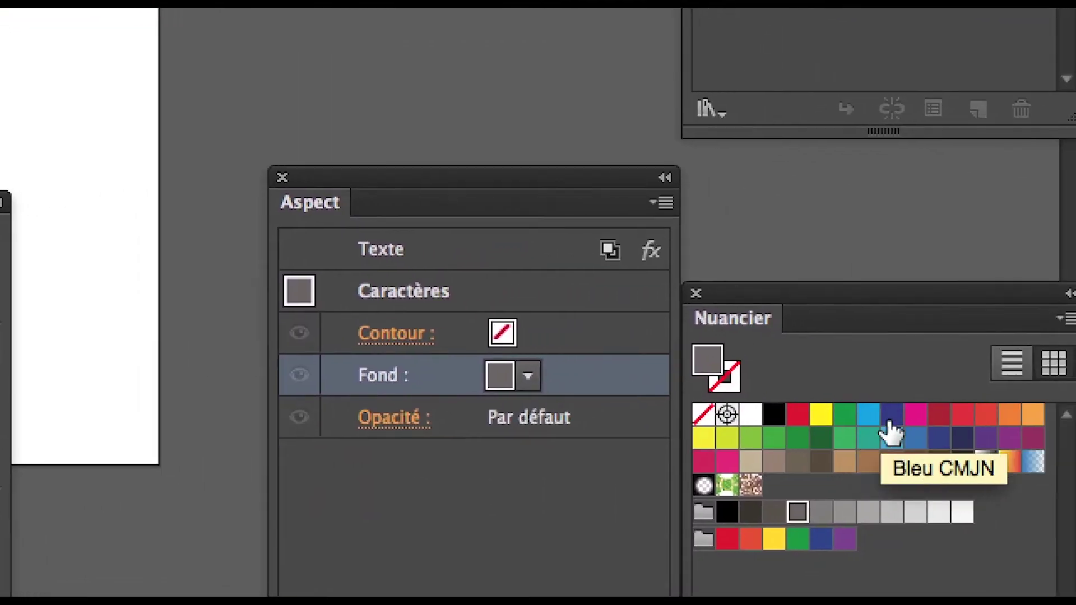
pyautogui.click(890, 417)
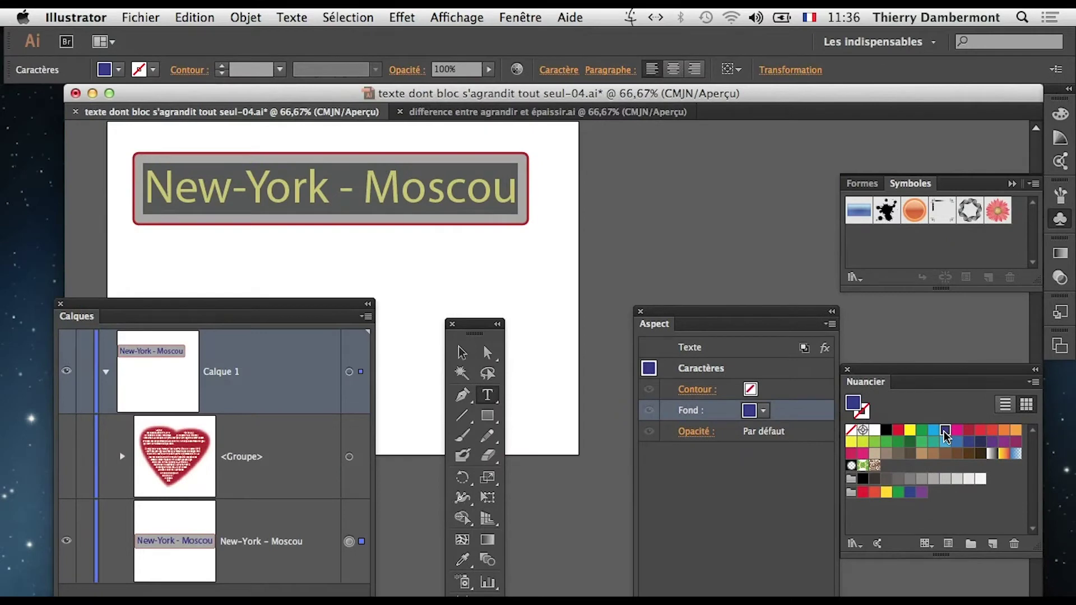
pyautogui.click(462, 351)
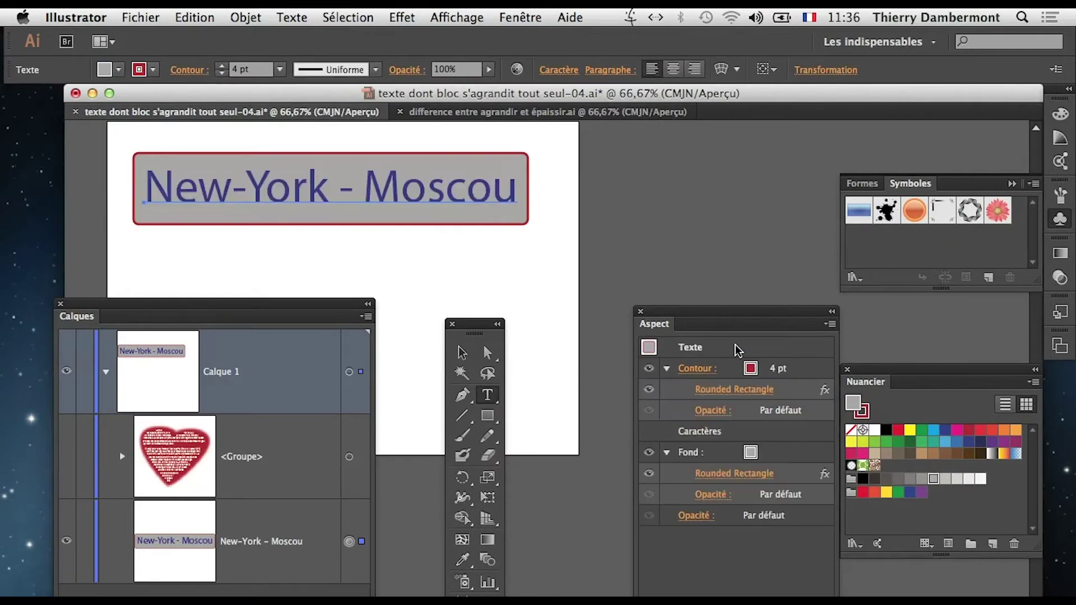
pyautogui.click(500, 304)
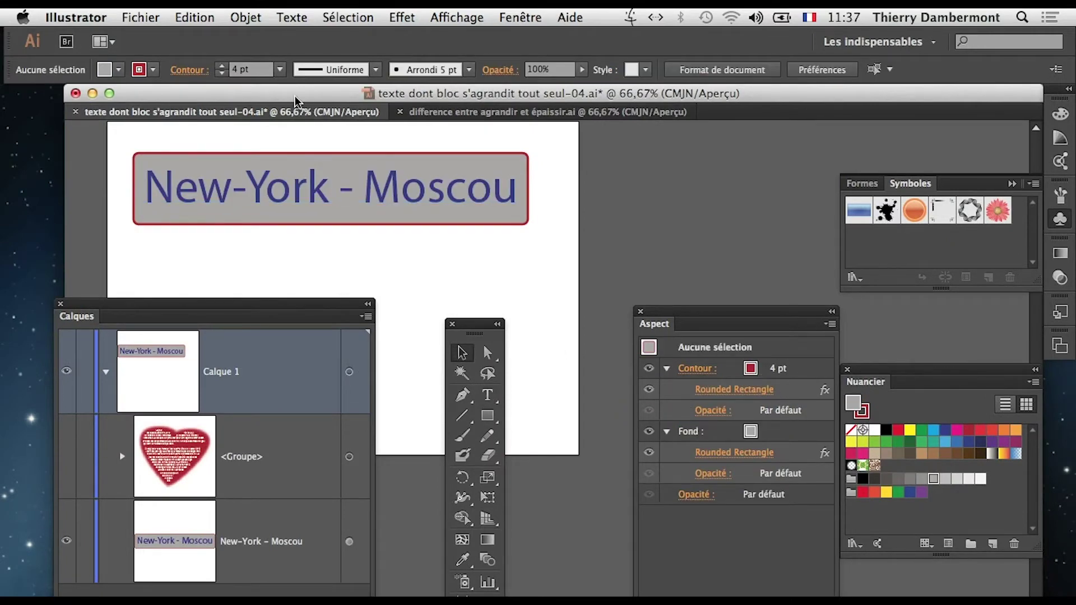
# Create a new blank document with the default settings and fit its page in view
pyautogui.click(140, 17)
pyautogui.click(157, 40)
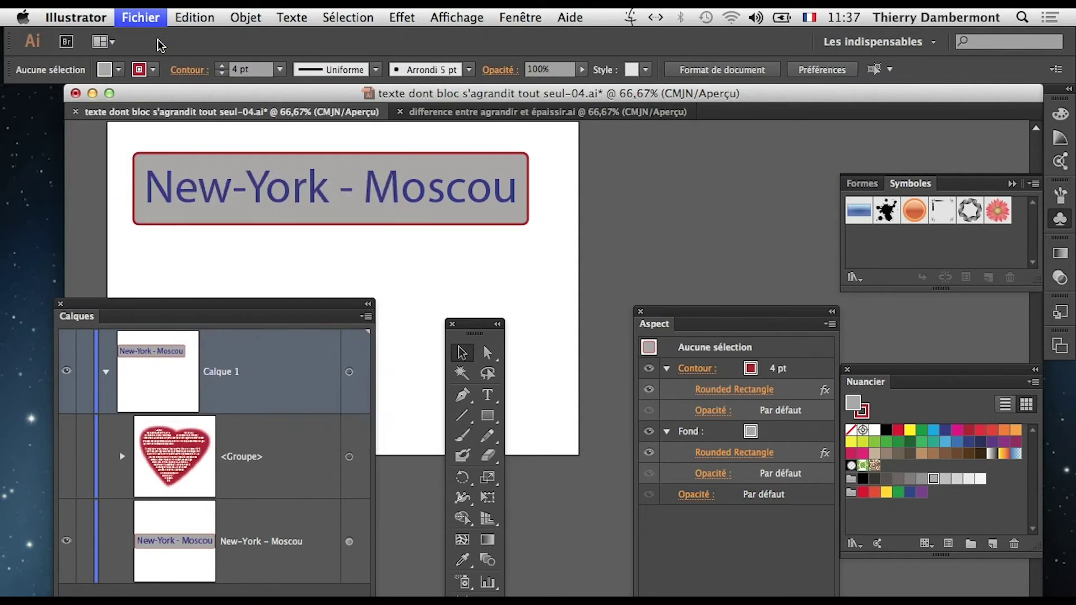
pyautogui.click(693, 489)
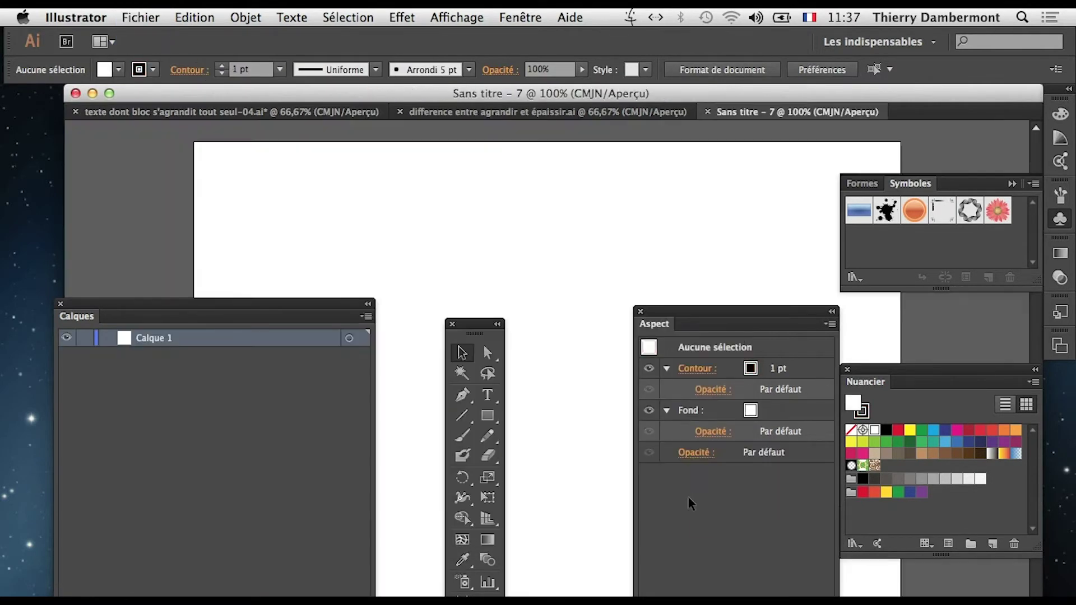
pyautogui.keyDown('alt'); pyautogui.keyDown('super'); pyautogui.click(500, 269); pyautogui.keyUp('super'); pyautogui.keyUp('alt')
pyautogui.scroll(-10, 516, 281)
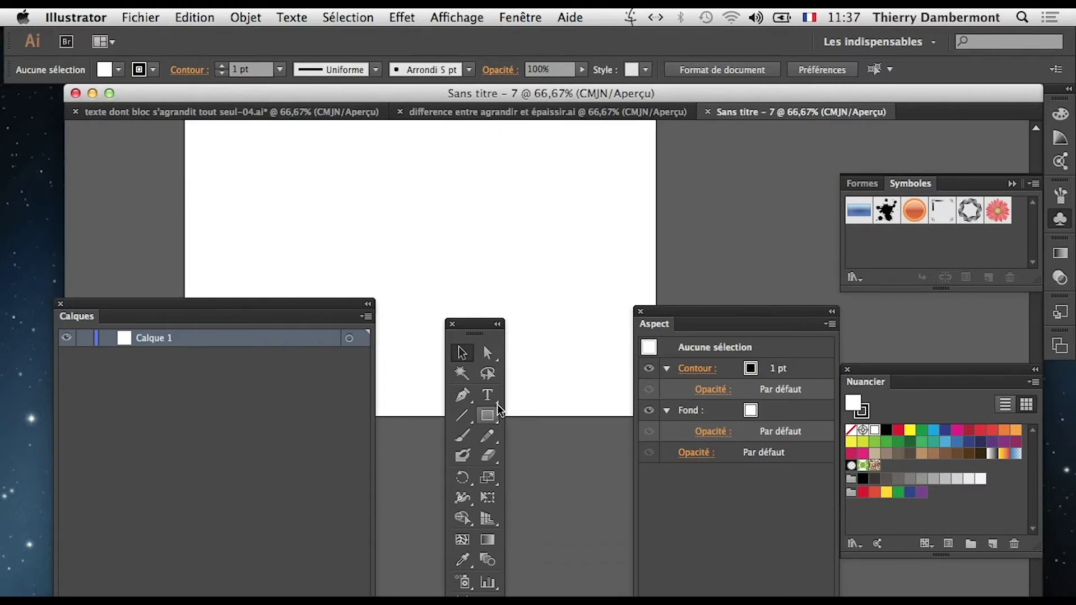
pyautogui.moveTo(448, 188); pyautogui.dragTo(471, 249)
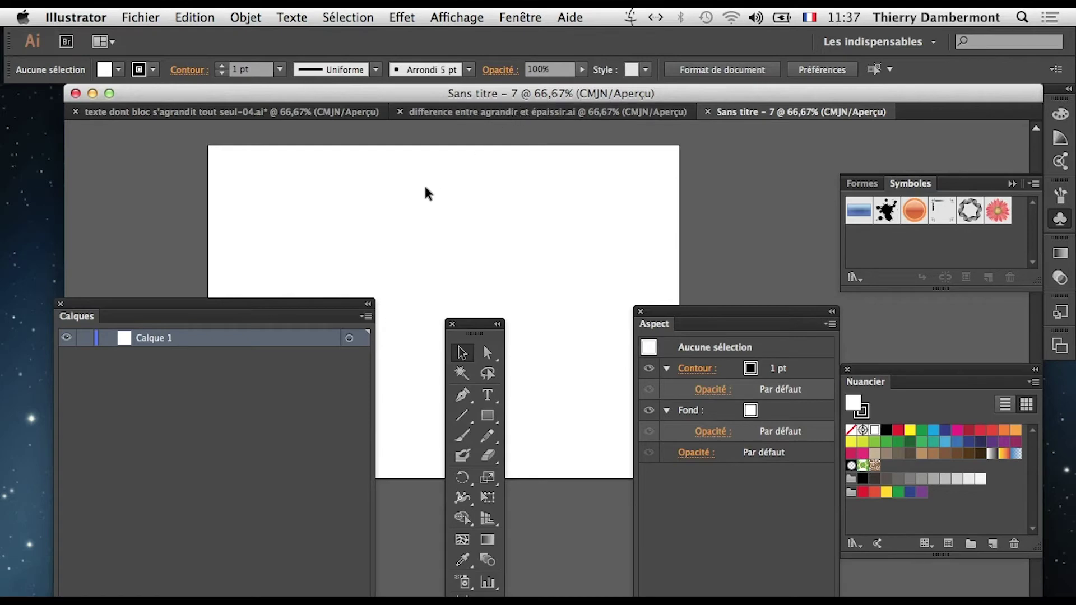
# Try an empty area text frame across the upper part of the page with a dark blue fill, and deselect it
pyautogui.moveTo(262, 180); pyautogui.dragTo(576, 255)
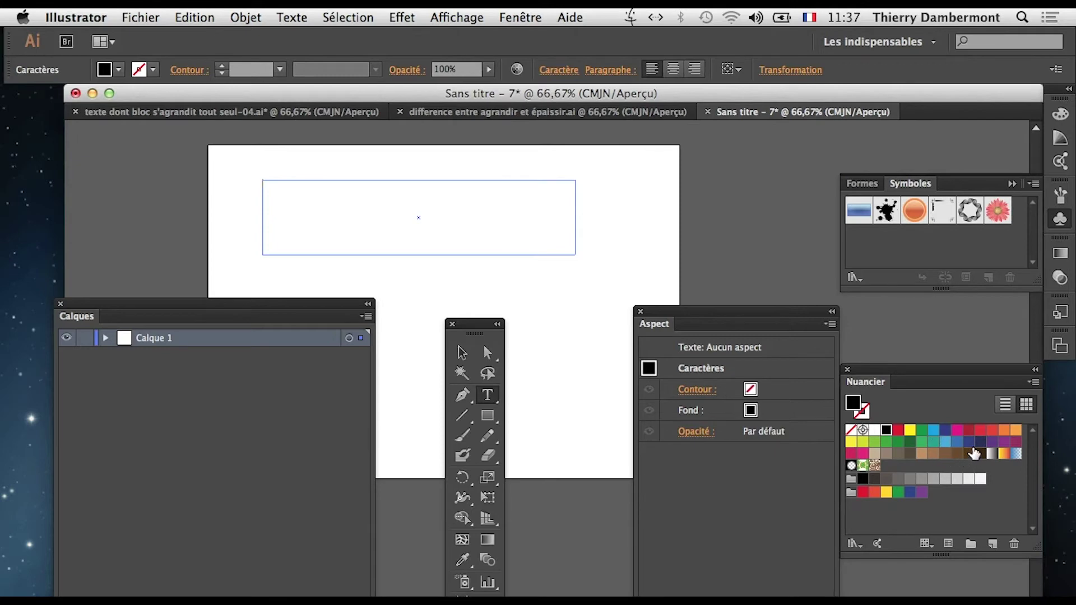
pyautogui.click(968, 442)
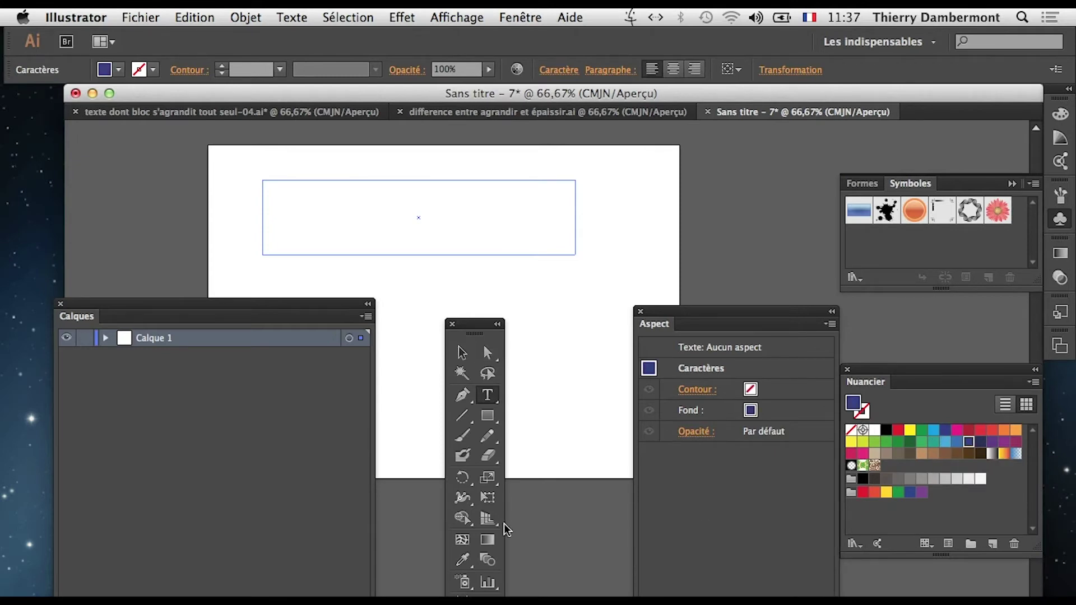
pyautogui.moveTo(476, 329); pyautogui.dragTo(496, 287)
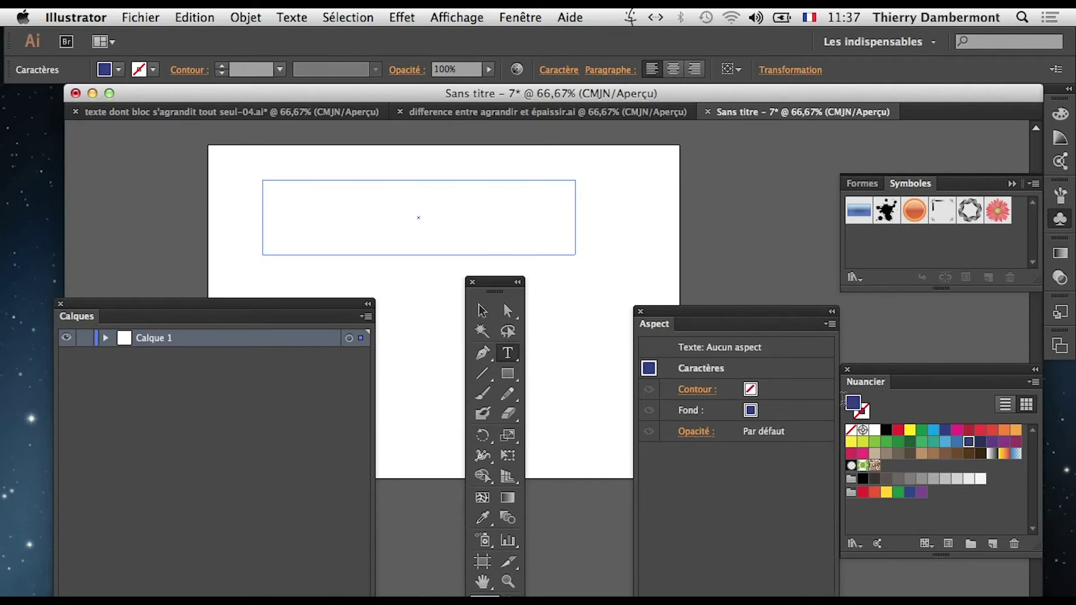
pyautogui.click(482, 310)
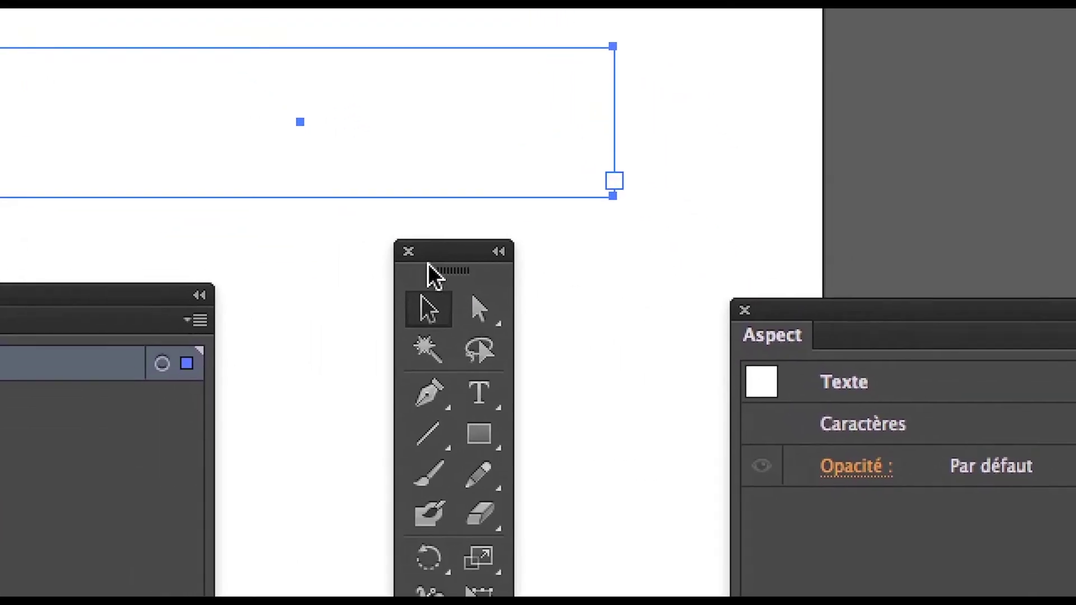
pyautogui.click(400, 258)
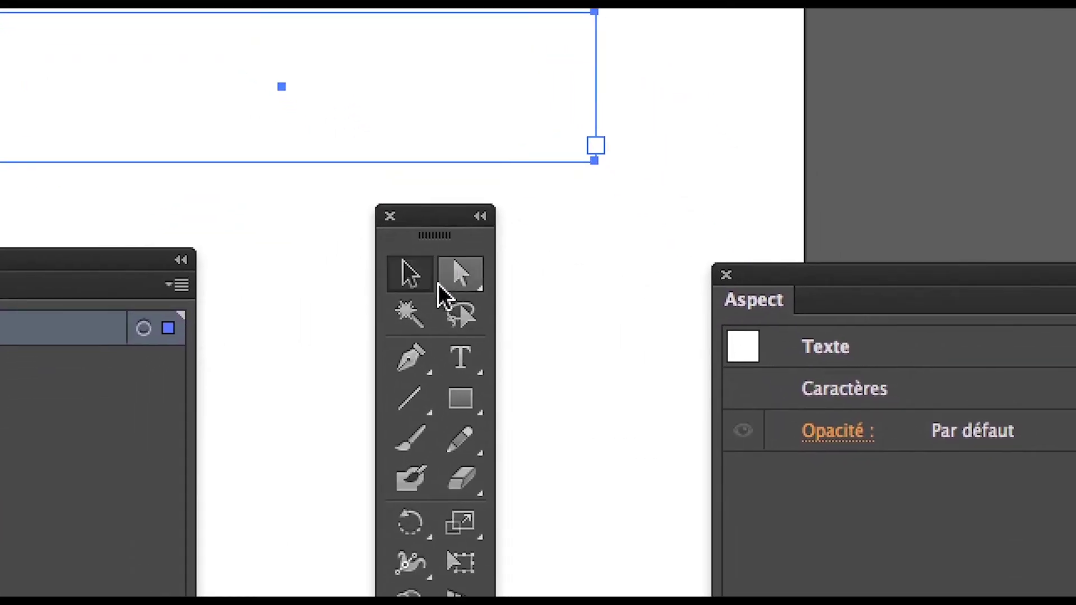
pyautogui.press('super+shift+a')
# Try entering "Moscou - New York" in the area text frame and select the frame as an object
pyautogui.click(462, 358)
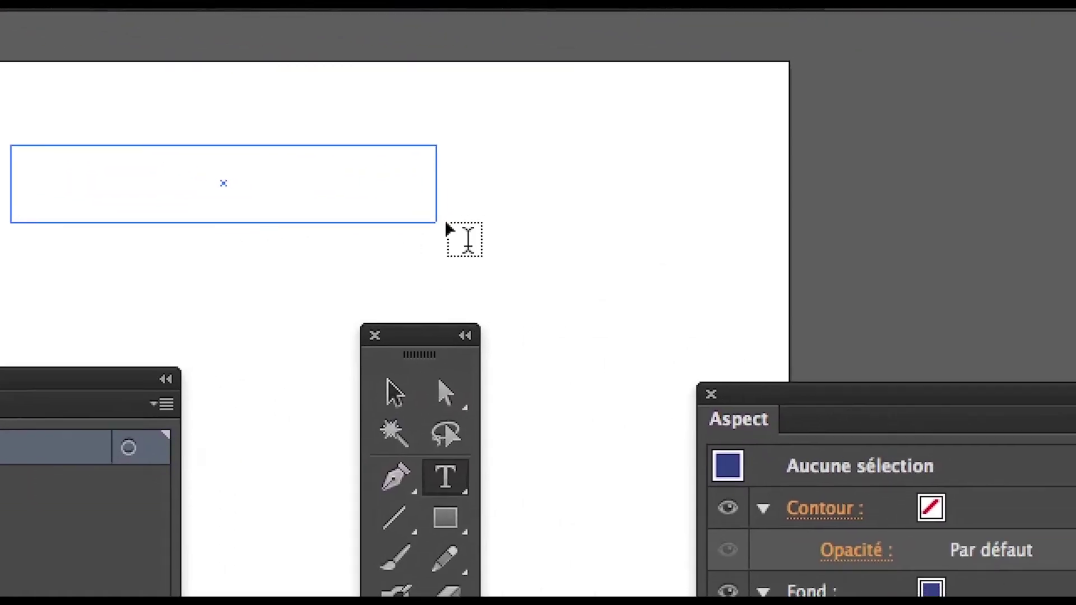
pyautogui.moveTo(468, 240); pyautogui.dragTo(551, 237)
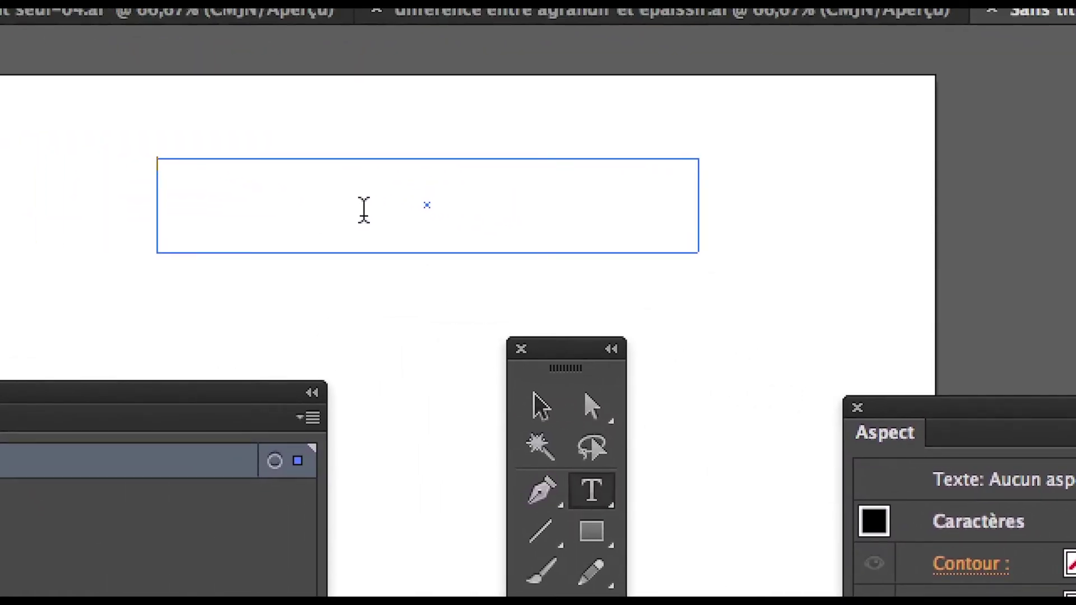
pyautogui.write('W')
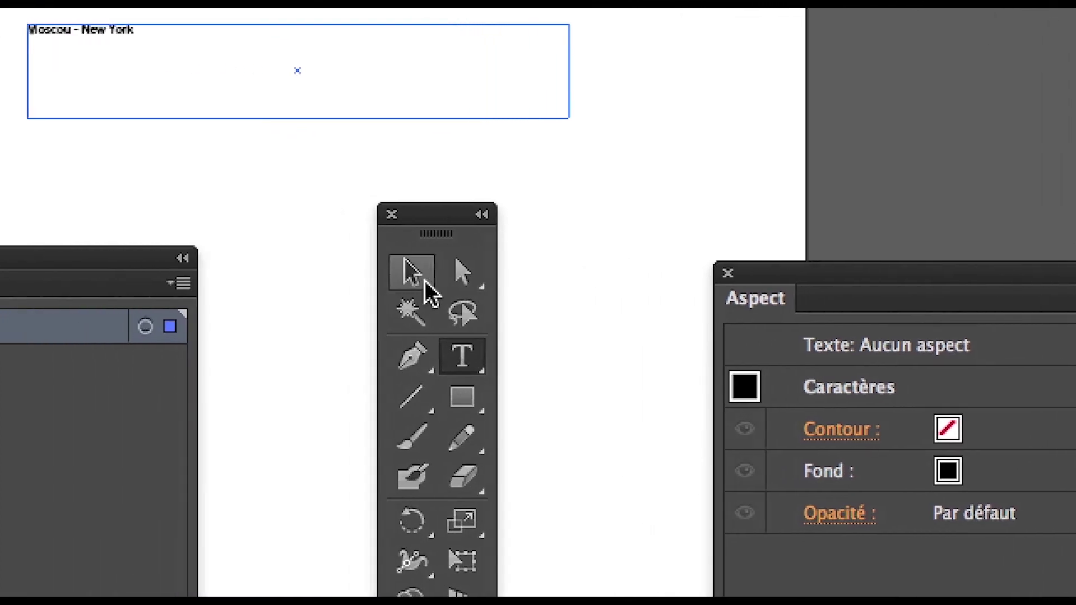
pyautogui.click(423, 279)
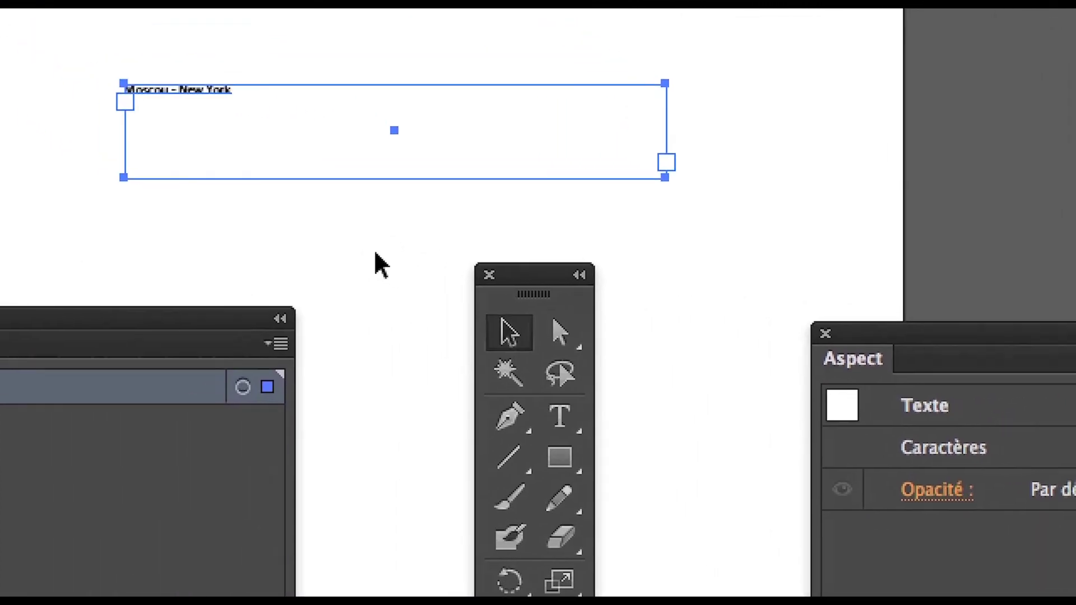
pyautogui.click(271, 191)
# Draw a rounded rectangle about 137 × 35 mm in the upper part of the page and fill it with red
pyautogui.moveTo(418, 365); pyautogui.dragTo(513, 413)
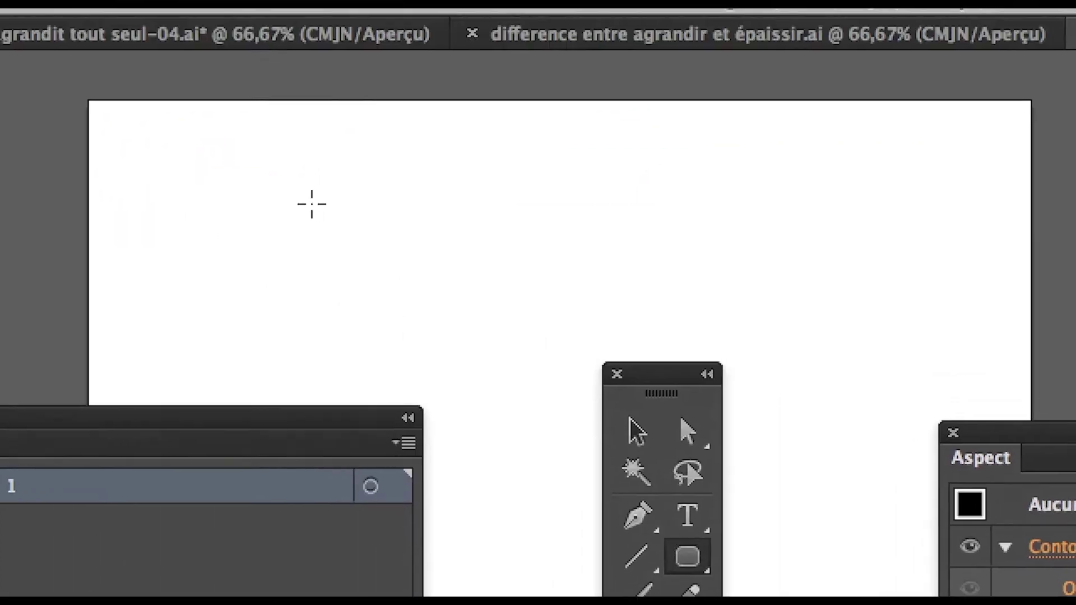
pyautogui.moveTo(310, 201); pyautogui.dragTo(464, 230)
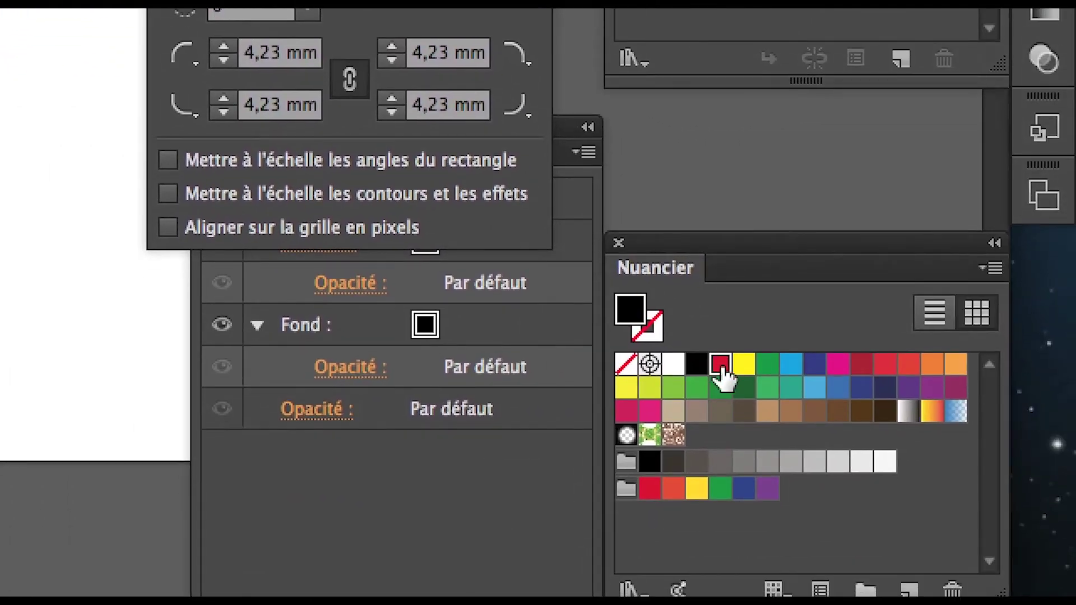
pyautogui.click(720, 365)
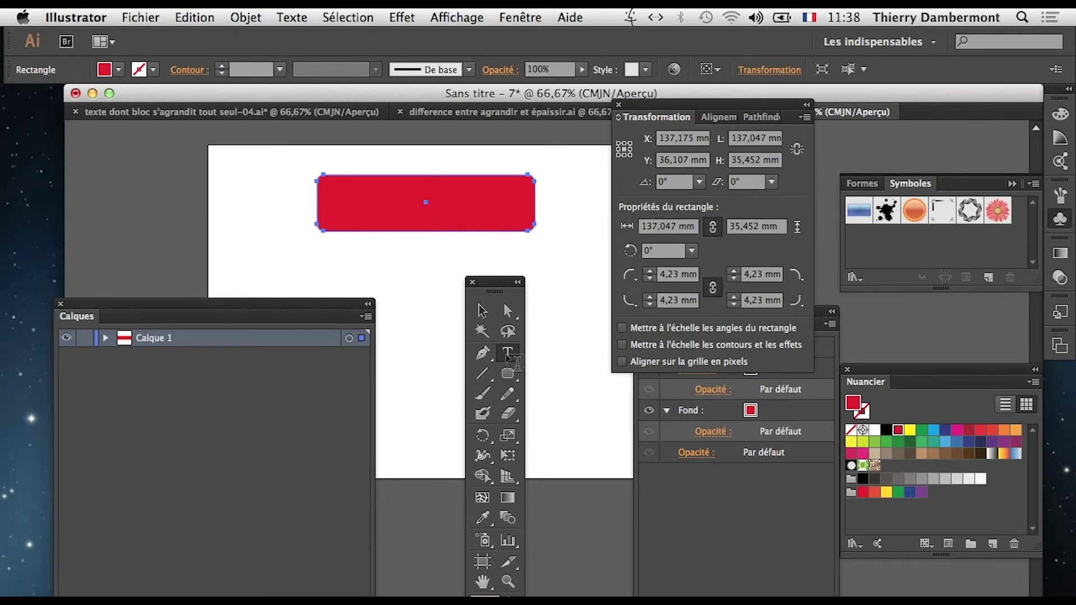
# Create the point text "New-York" just below the red rounded rectangle
pyautogui.click(353, 250)
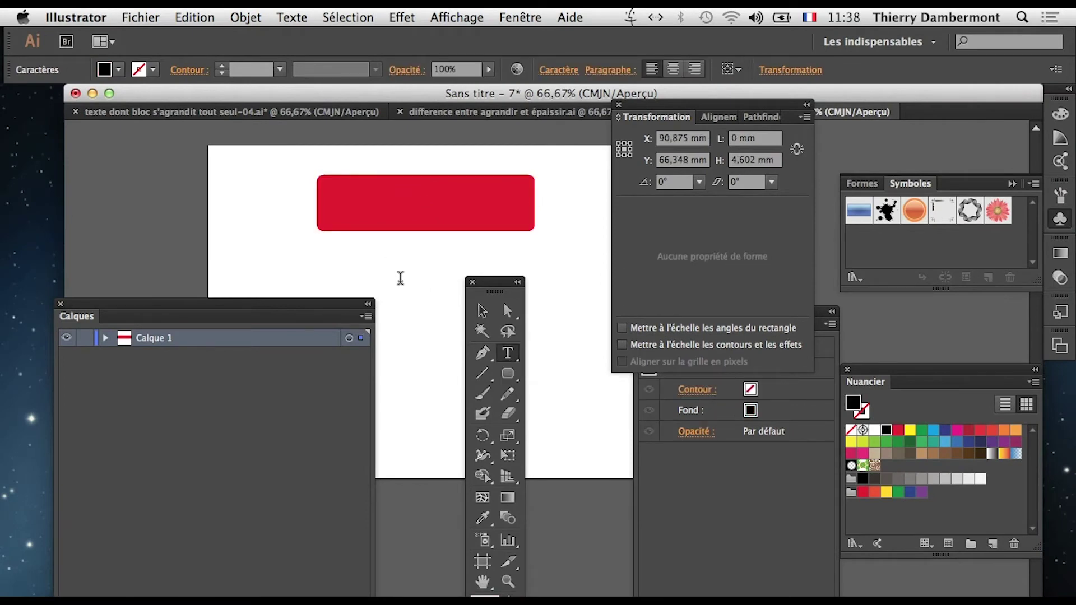
pyautogui.write('New-York')
pyautogui.press('Escape')
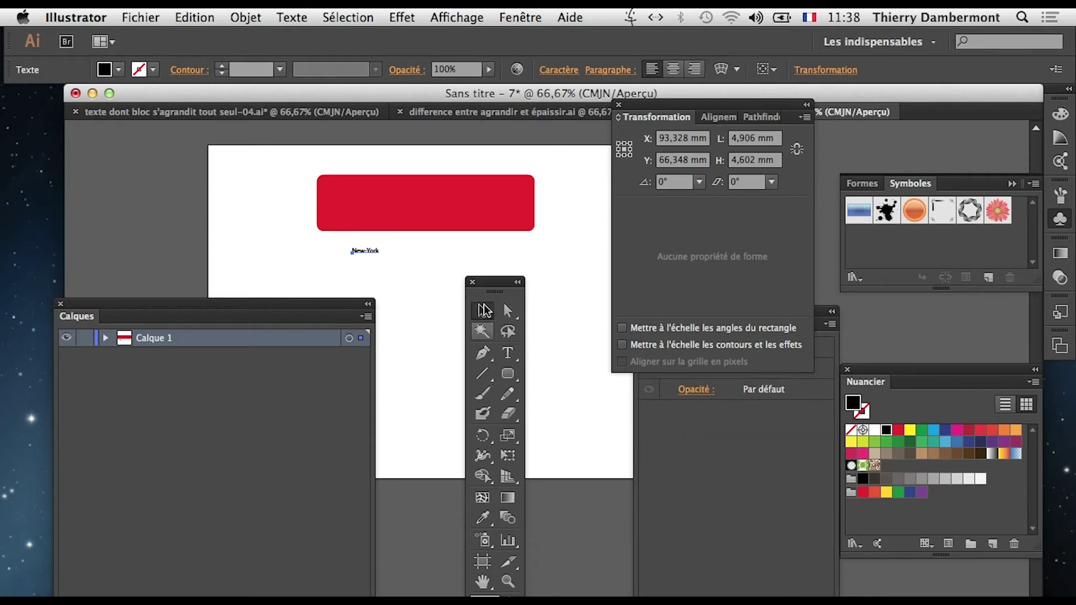
# Scale the "New-York" text to about 120 × 33 mm, centre it on the red rectangle and deselect it
pyautogui.click(507, 455)
pyautogui.moveTo(381, 262); pyautogui.dragTo(576, 372)
pyautogui.moveTo(420, 325); pyautogui.dragTo(397, 205)
pyautogui.press('v')
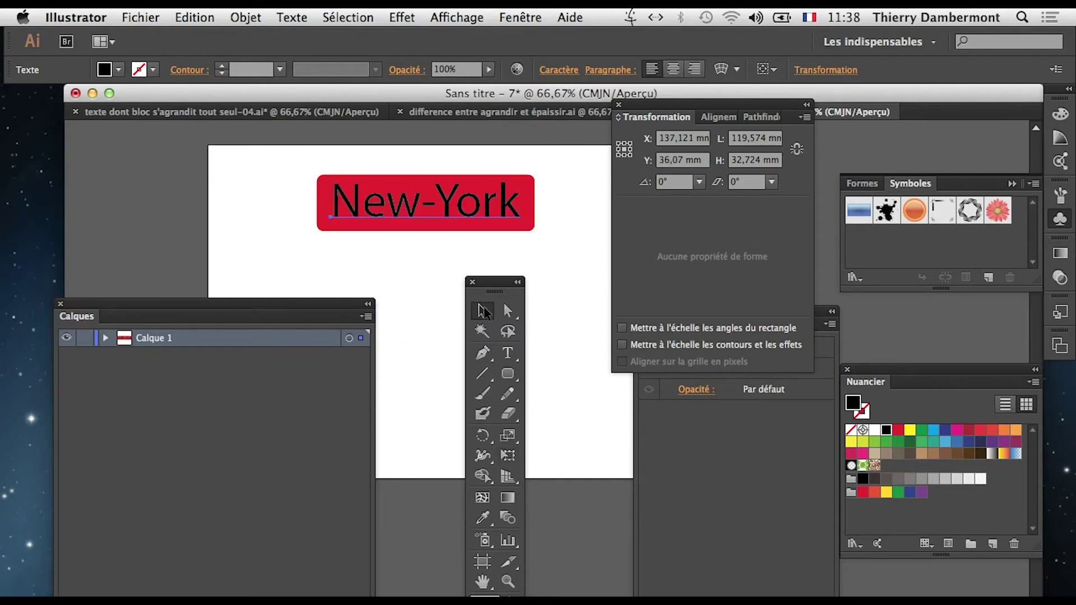
pyautogui.click(451, 312)
# Add " - Moscou" at the end of the text on the red rectangle so it reads "New-York - Moscou"
pyautogui.click(437, 217)
pyautogui.click(507, 352)
pyautogui.click(514, 205)
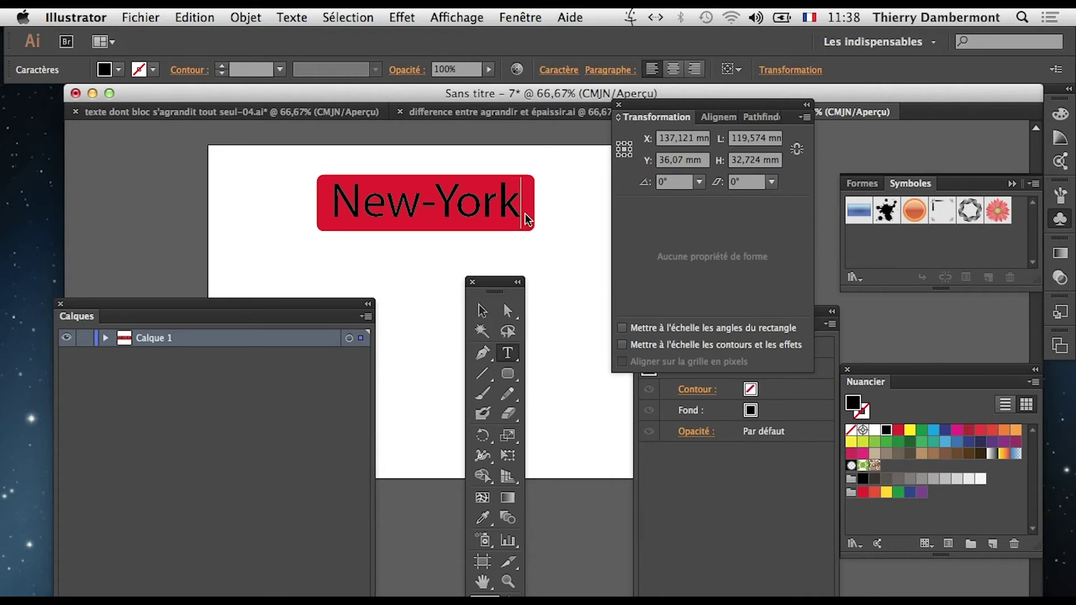
pyautogui.moveTo(669, 101); pyautogui.dragTo(627, 273)
pyautogui.write('-')
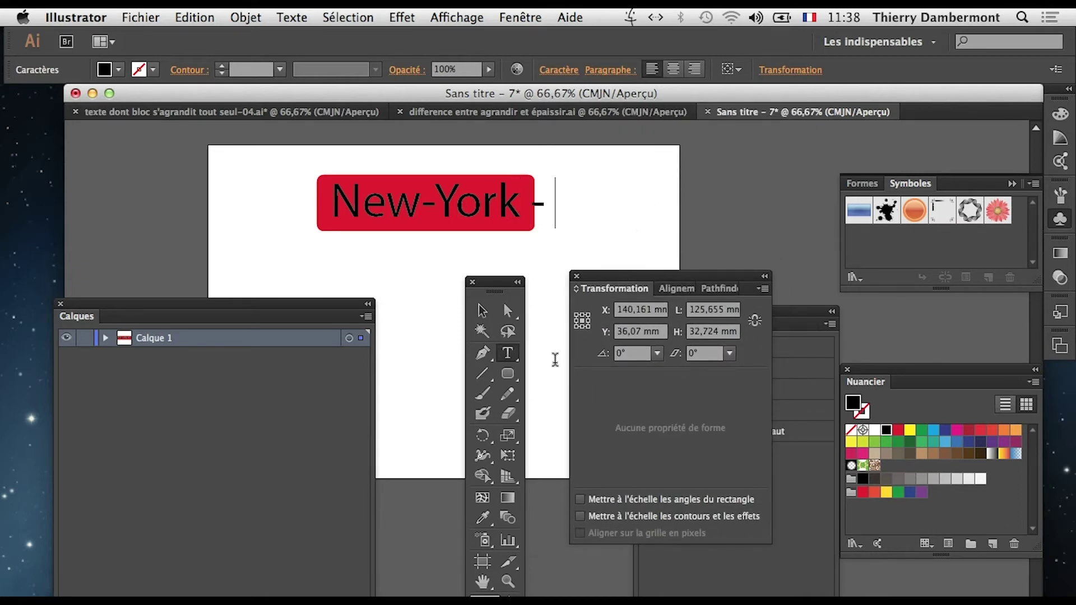
pyautogui.write(' Moqs')
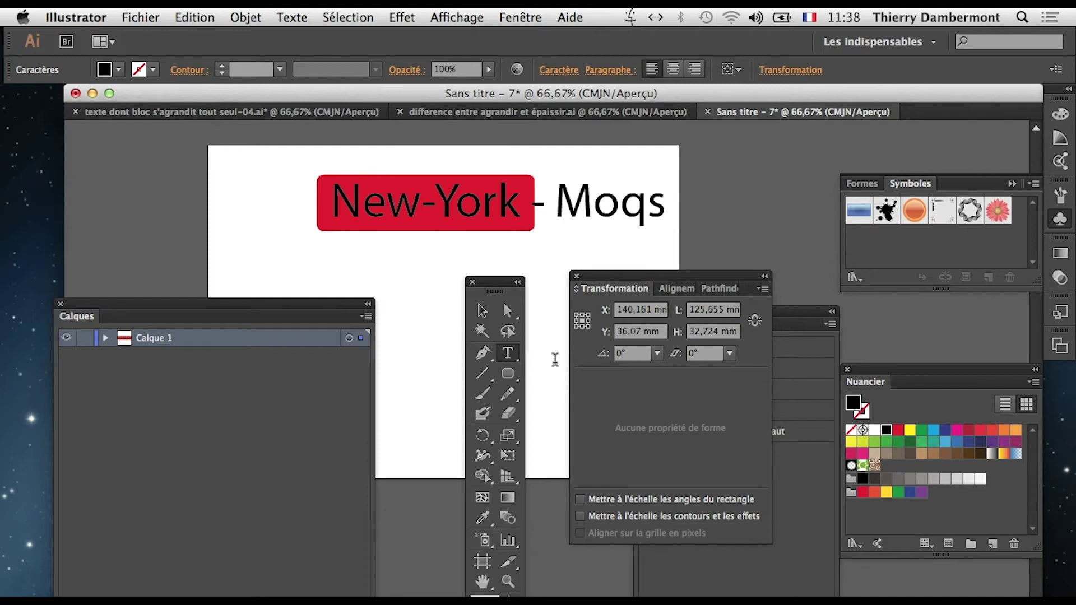
pyautogui.press('BackSpace')
pyautogui.press('BackSpace')
pyautogui.write('s cou')
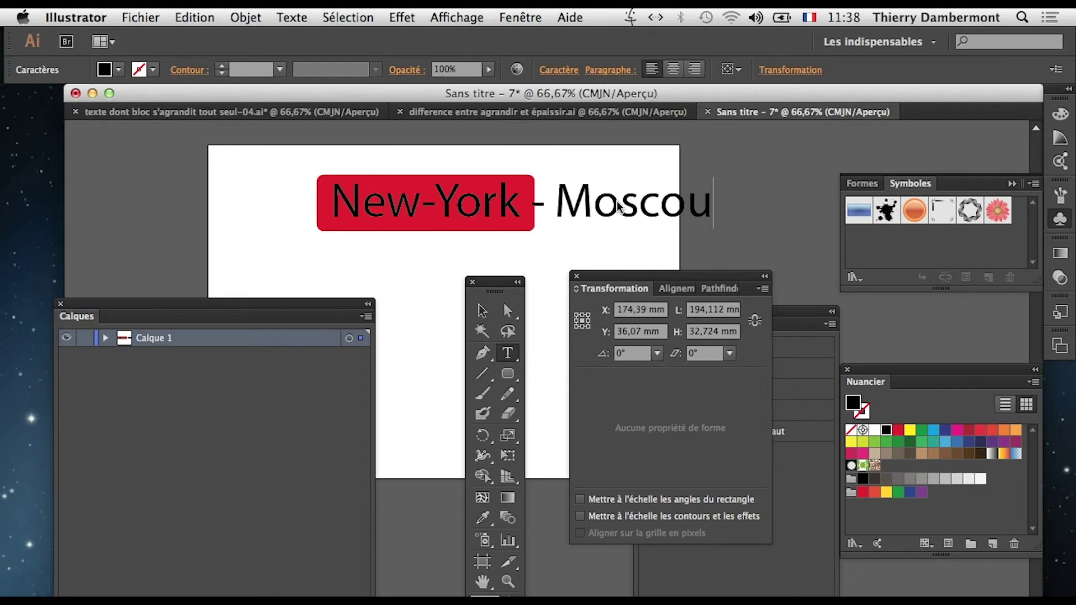
pyautogui.press('Escape')
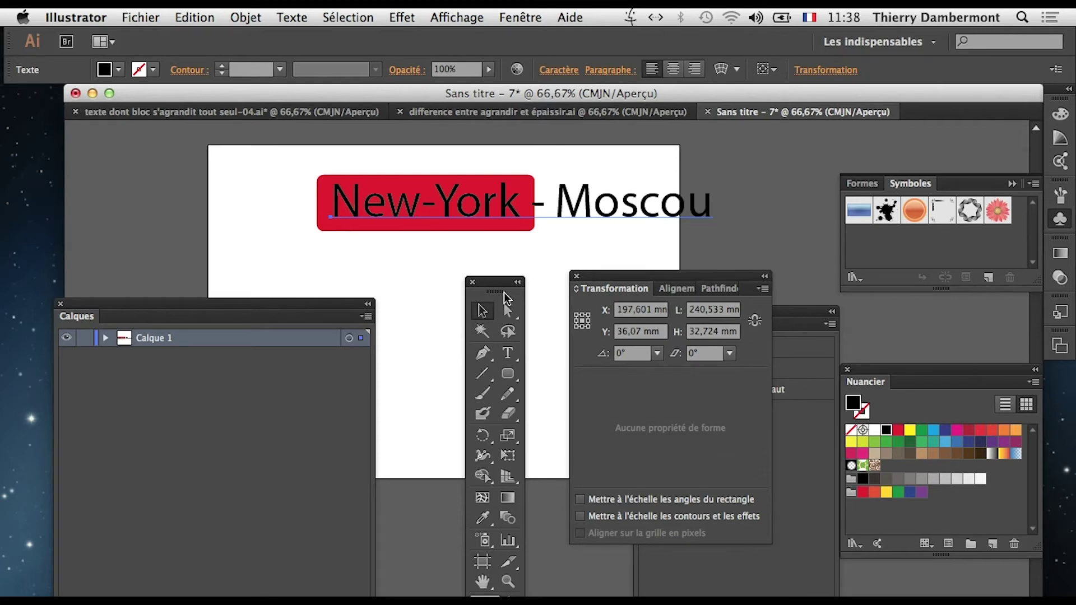
# In "texte dont bloc s'agrandit tout seul-04.ai", delete " - Moscou" from the end of the text and deselect it
pyautogui.click(547, 111)
pyautogui.click(314, 112)
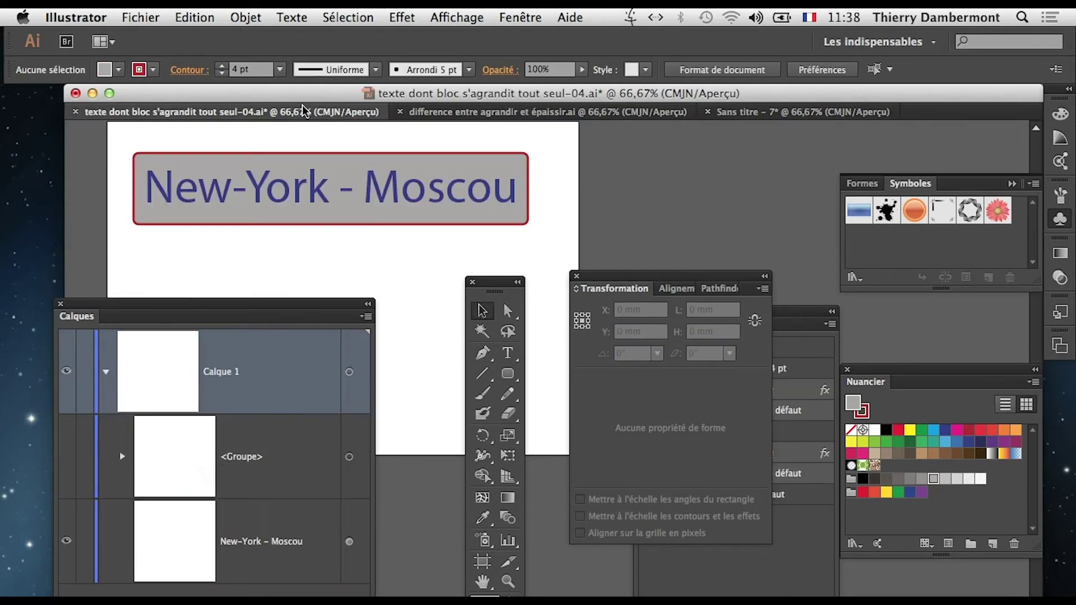
pyautogui.click(508, 352)
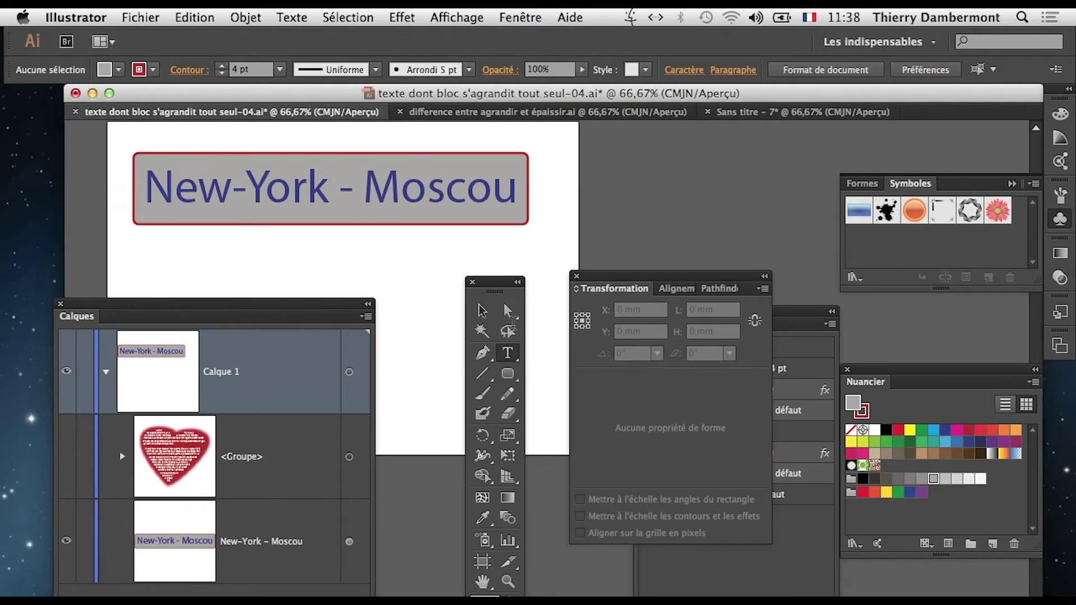
pyautogui.click(518, 184)
pyautogui.hotkey('shift', 'Left')
pyautogui.hotkey('shift', 'Left')
pyautogui.hotkey('shift', 'Left')
pyautogui.hotkey('shift', 'Left')
pyautogui.hotkey('shift', 'Left')
pyautogui.hotkey('shift', 'Left')
pyautogui.hotkey('shift', 'Left')
pyautogui.hotkey('shift', 'Left')
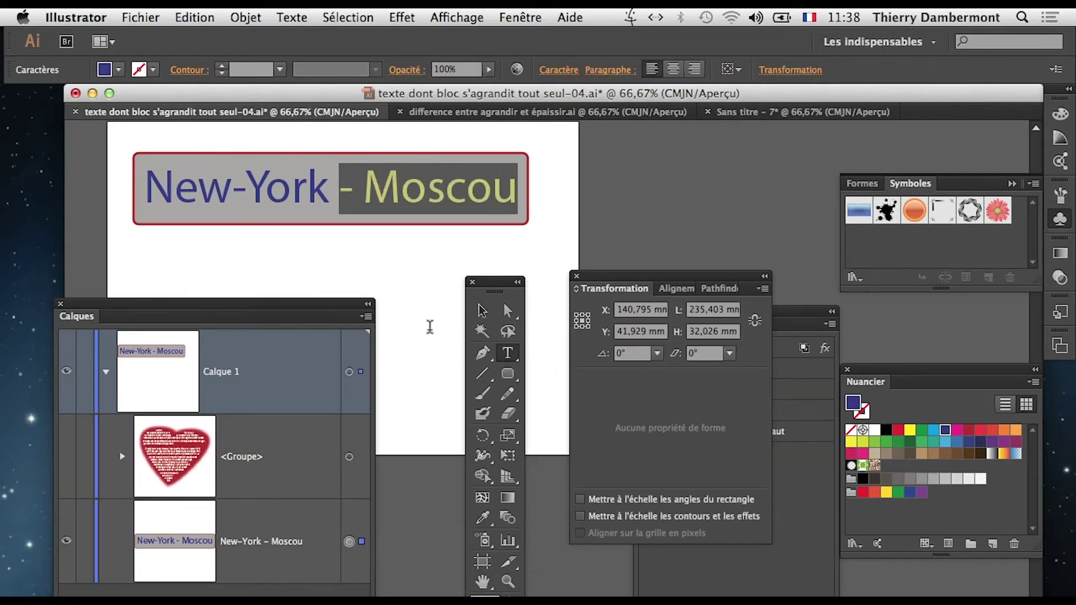
pyautogui.press('BackSpace')
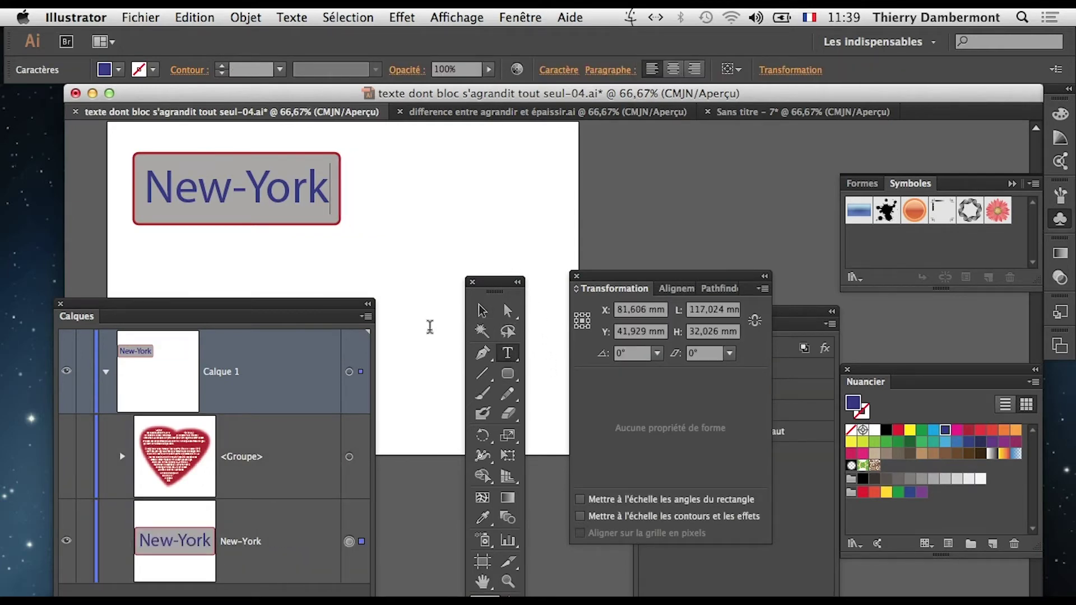
pyautogui.click(471, 312)
pyautogui.click(378, 283)
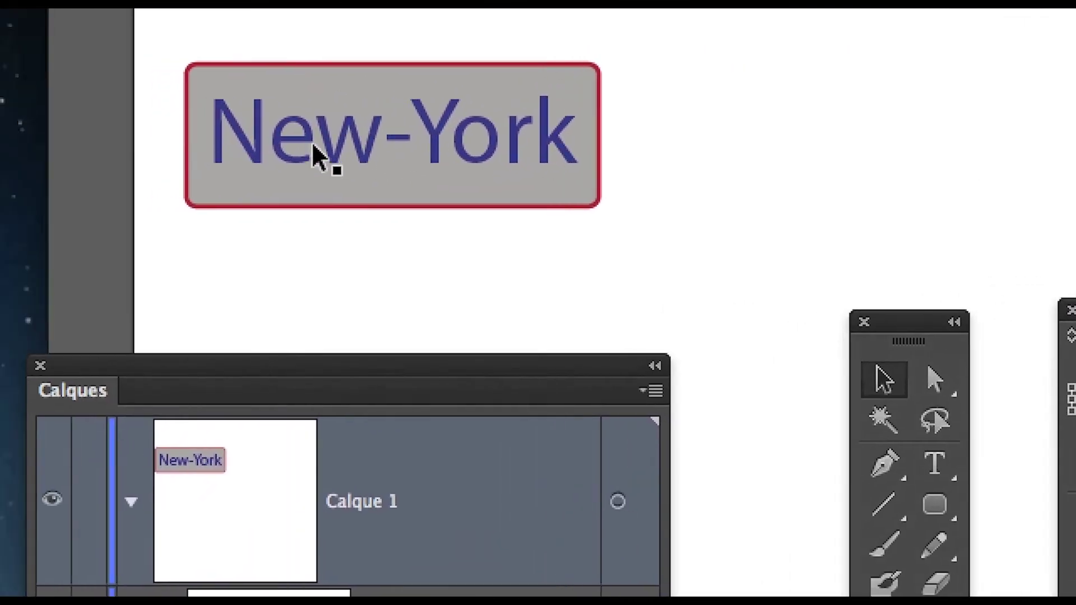
# Select the "New-York" text object, hide the transform settings and bring its appearance attributes beside the artwork
pyautogui.click(78, 175)
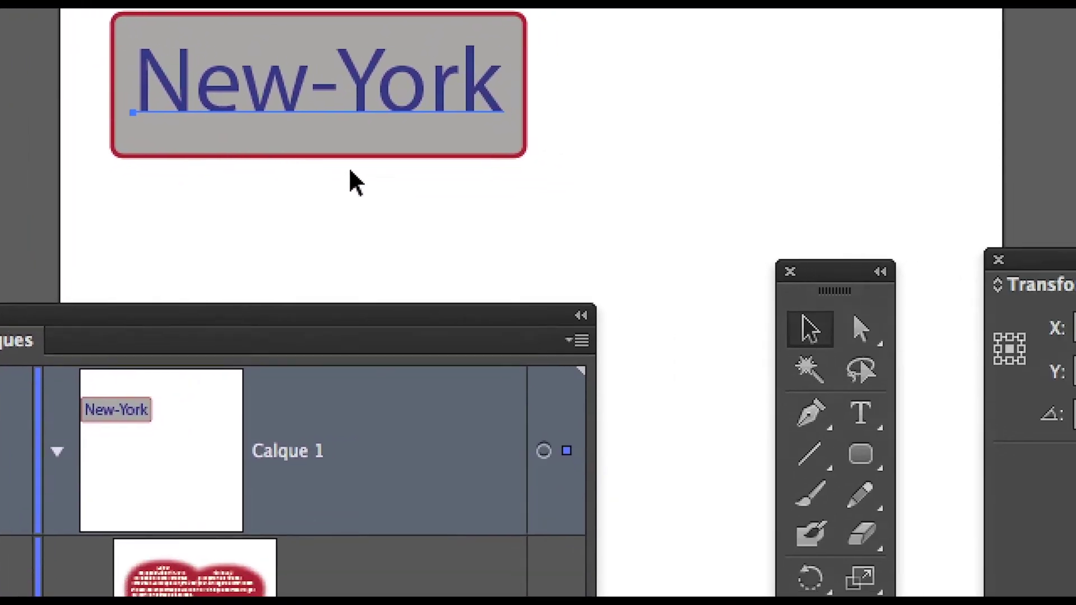
pyautogui.click(393, 207)
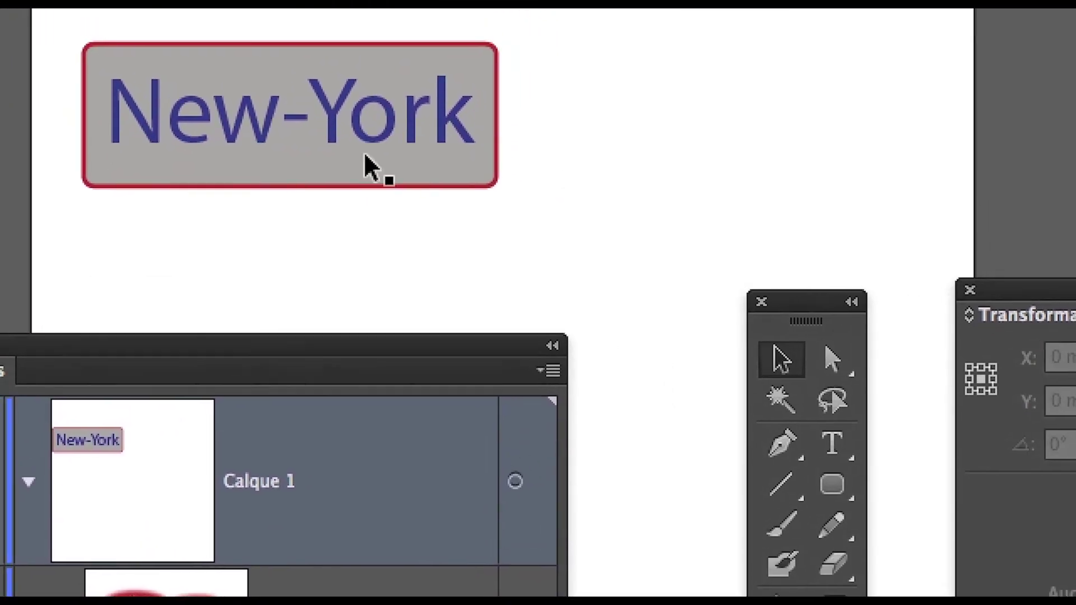
pyautogui.click(392, 129)
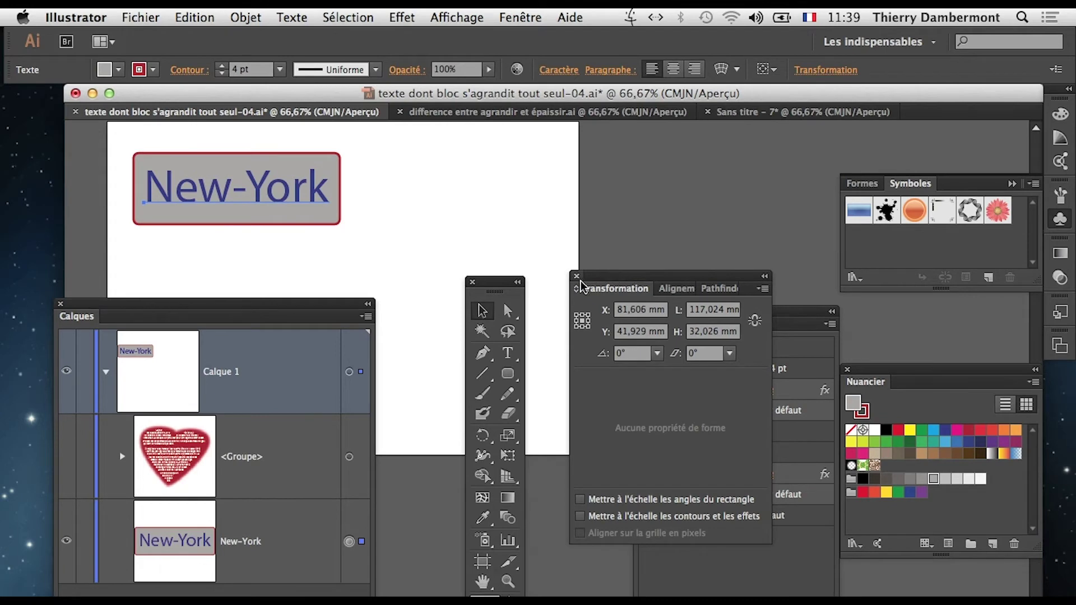
pyautogui.click(575, 276)
pyautogui.moveTo(659, 311); pyautogui.dragTo(613, 181)
pyautogui.moveTo(498, 281); pyautogui.dragTo(456, 413)
pyautogui.moveTo(641, 149); pyautogui.dragTo(587, 134)
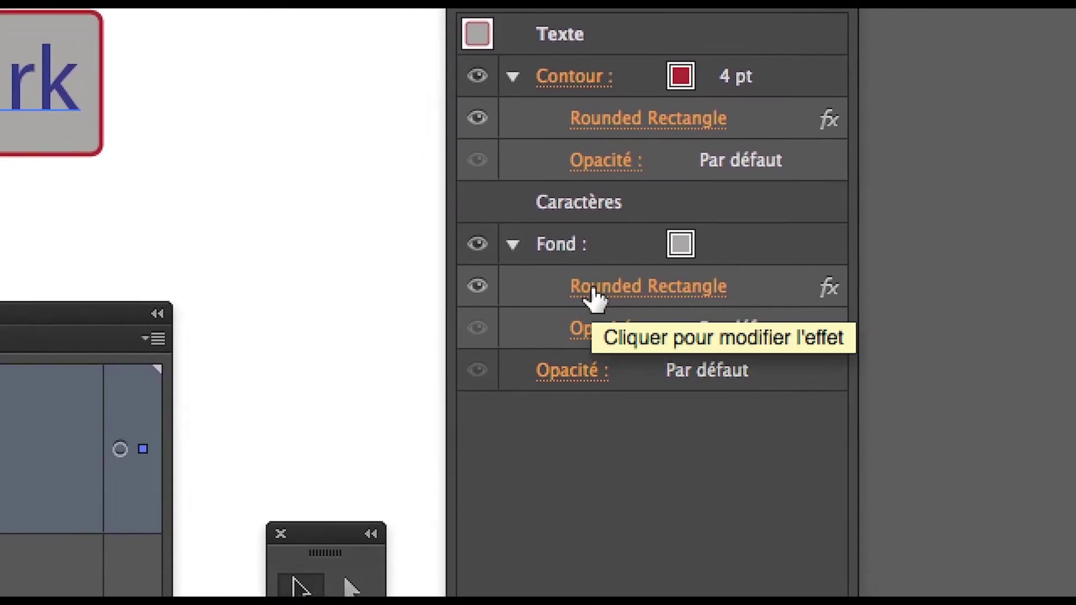
# Lower the extra height of the Rounded Rectangle effect on the "New-York" text's grey fill to 0 mm
pyautogui.click(592, 289)
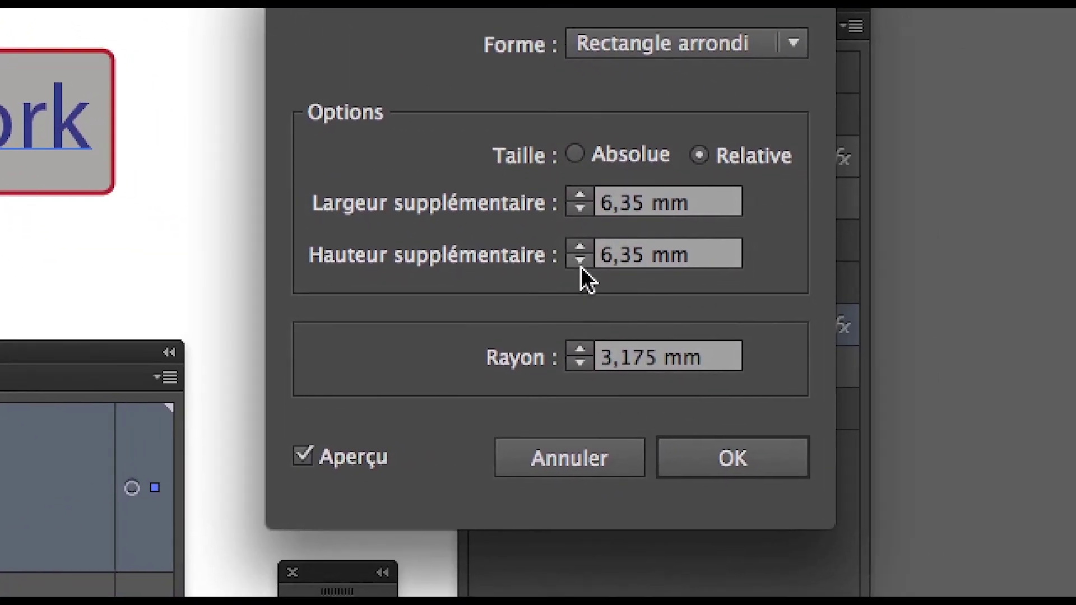
pyautogui.click(590, 268)
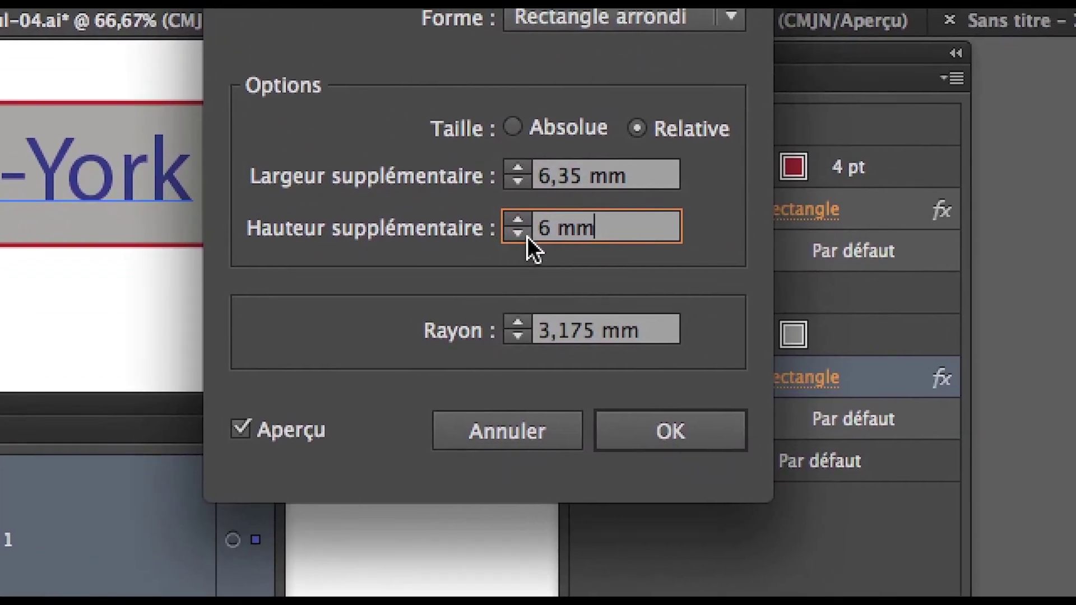
pyautogui.click(646, 280)
pyautogui.click(645, 280)
pyautogui.click(646, 280)
pyautogui.click(525, 233)
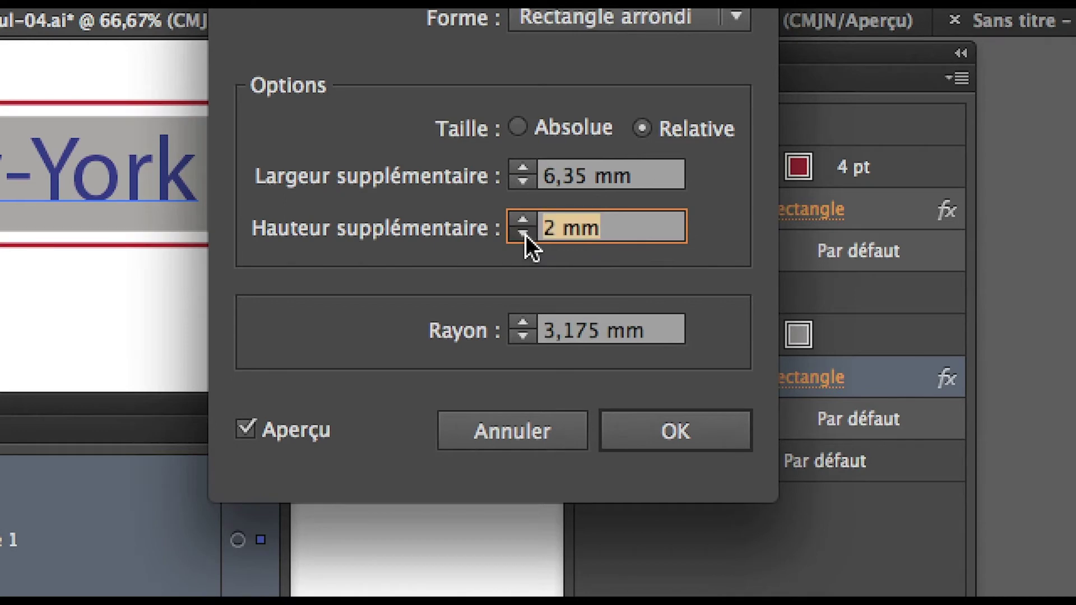
pyautogui.click(524, 234)
pyautogui.click(524, 233)
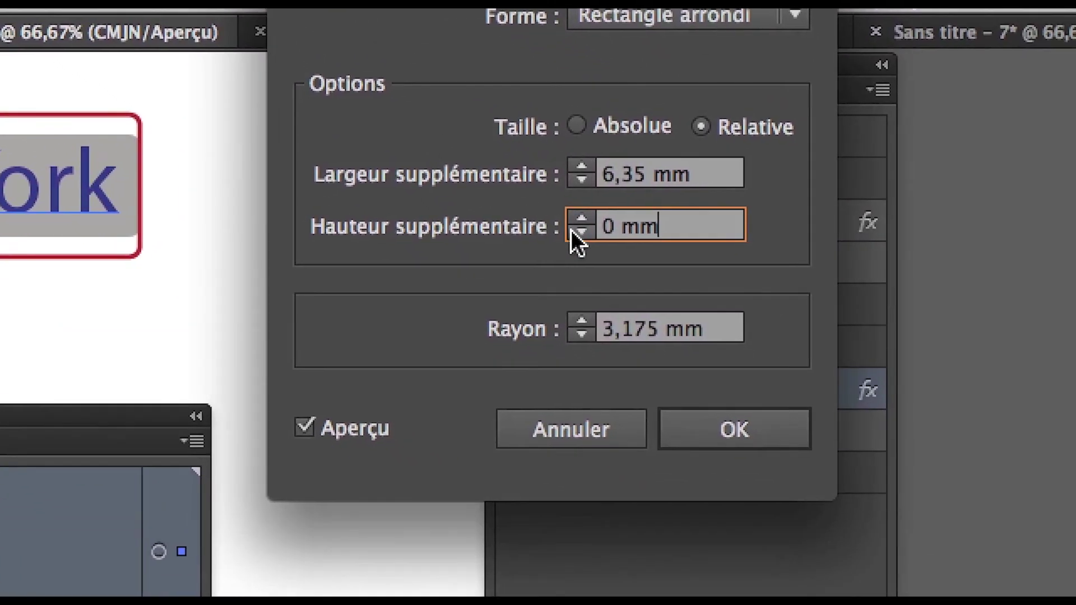
# Try negative extra heights down to -11 mm for the grey fill's rounded rectangle and bring the value back to 0 mm
pyautogui.click(593, 244)
pyautogui.click(594, 245)
pyautogui.moveTo(570, 231); pyautogui.dragTo(570, 230)
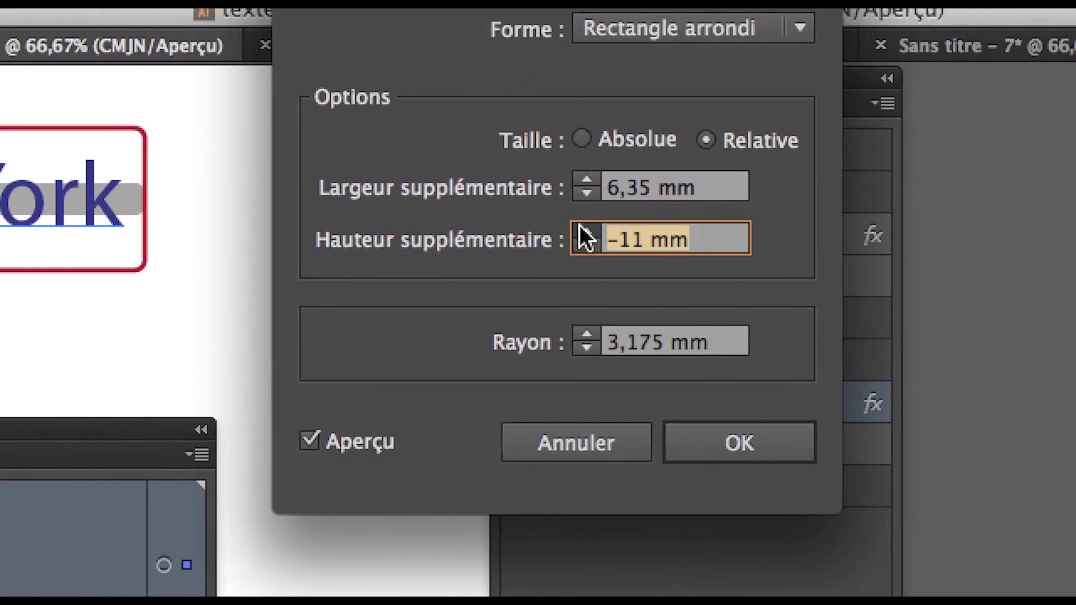
pyautogui.click(580, 225)
pyautogui.click(580, 225)
pyautogui.click(579, 226)
pyautogui.click(579, 225)
pyautogui.click(579, 225)
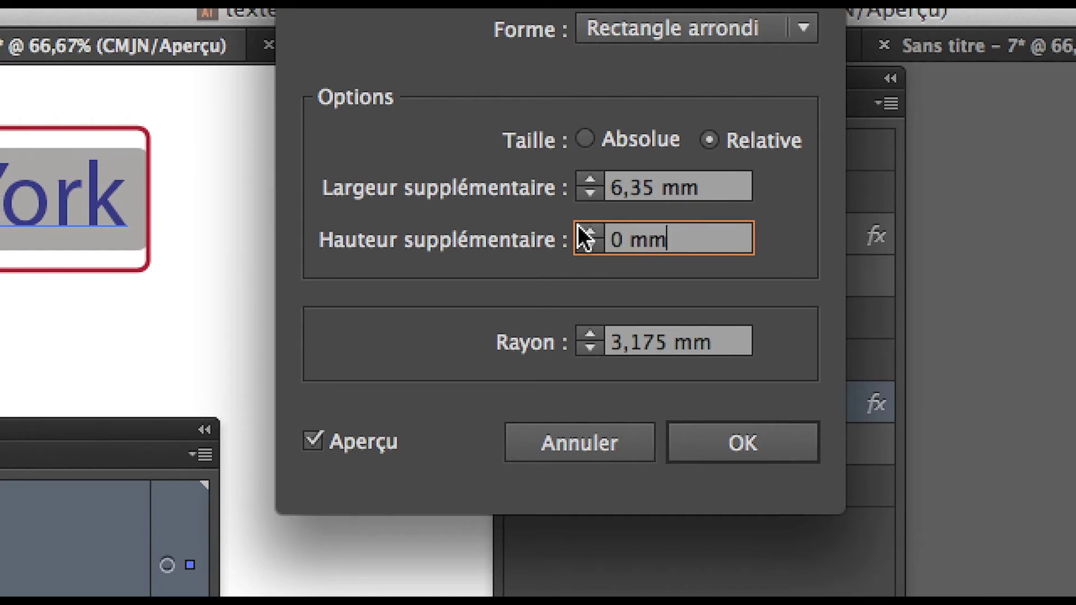
# Compare extra heights of 1 mm and 0 mm for the grey fill's rounded rectangle and apply 0 mm
pyautogui.click(579, 225)
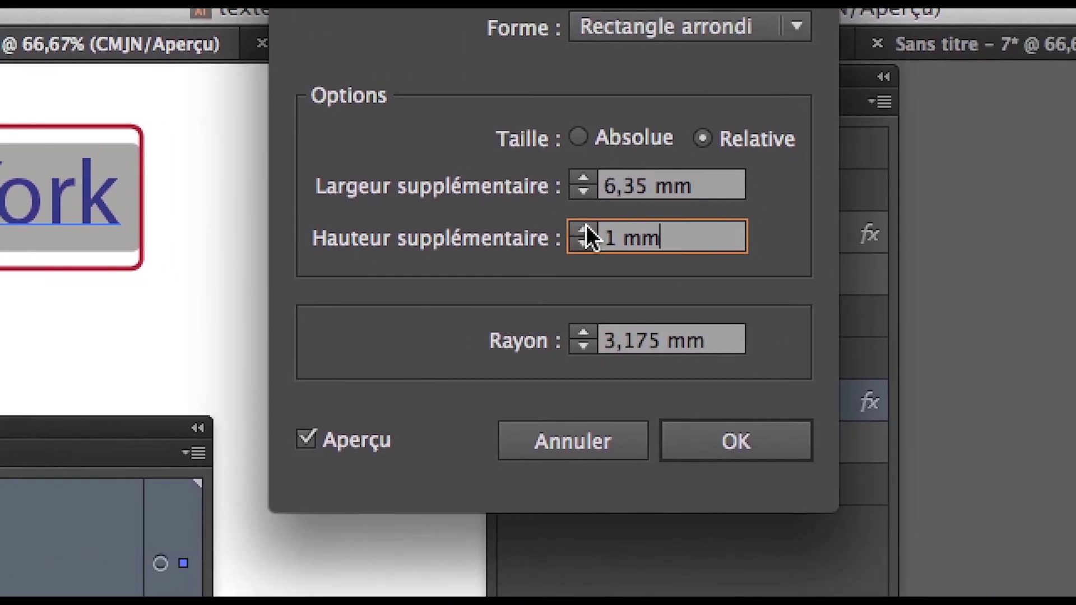
pyautogui.click(584, 244)
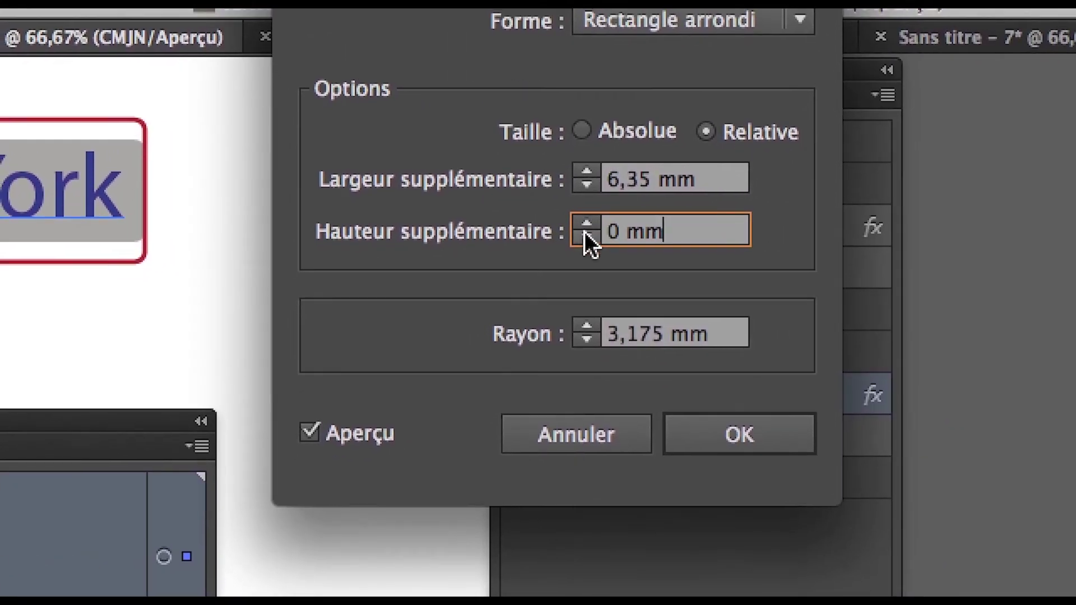
pyautogui.click(584, 231)
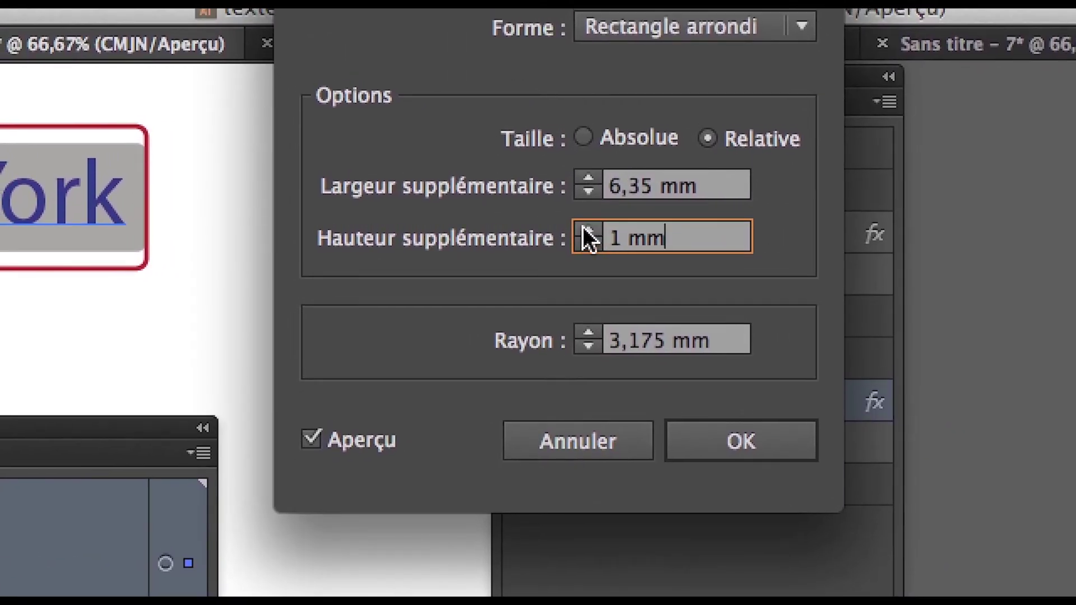
pyautogui.click(586, 244)
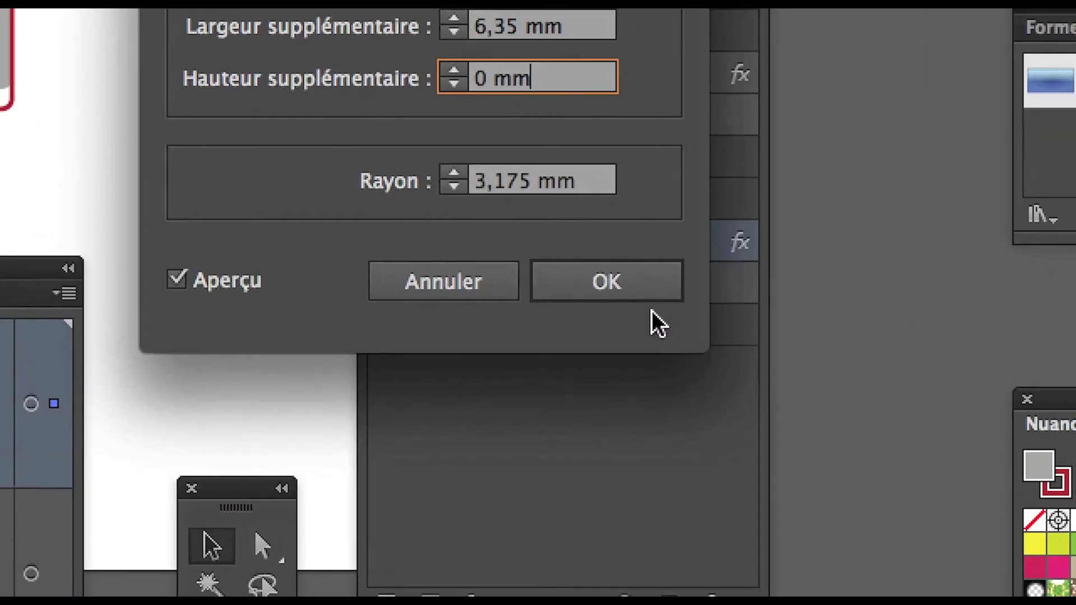
pyautogui.click(1056, 461)
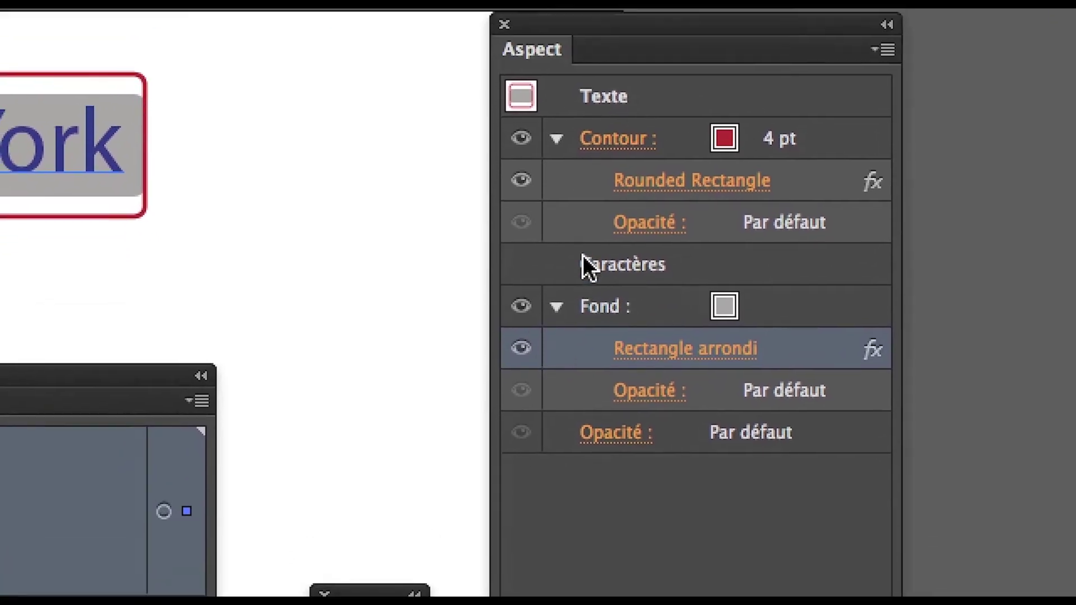
# Set the extra height of the Rounded Rectangle effect on the red stroke to 0 mm and apply it
pyautogui.click(569, 236)
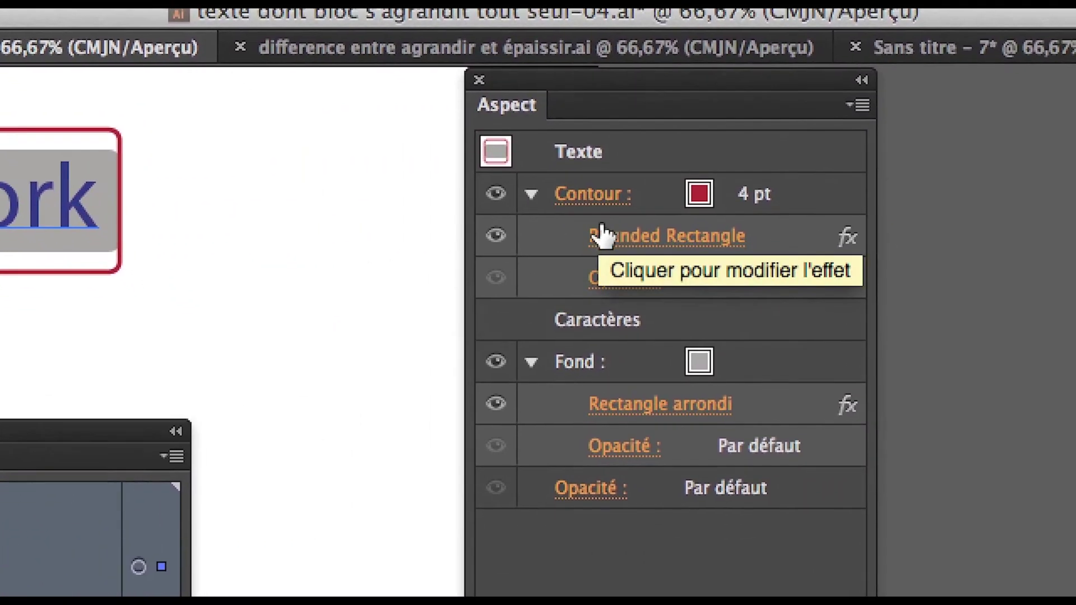
pyautogui.click(605, 235)
pyautogui.click(586, 235)
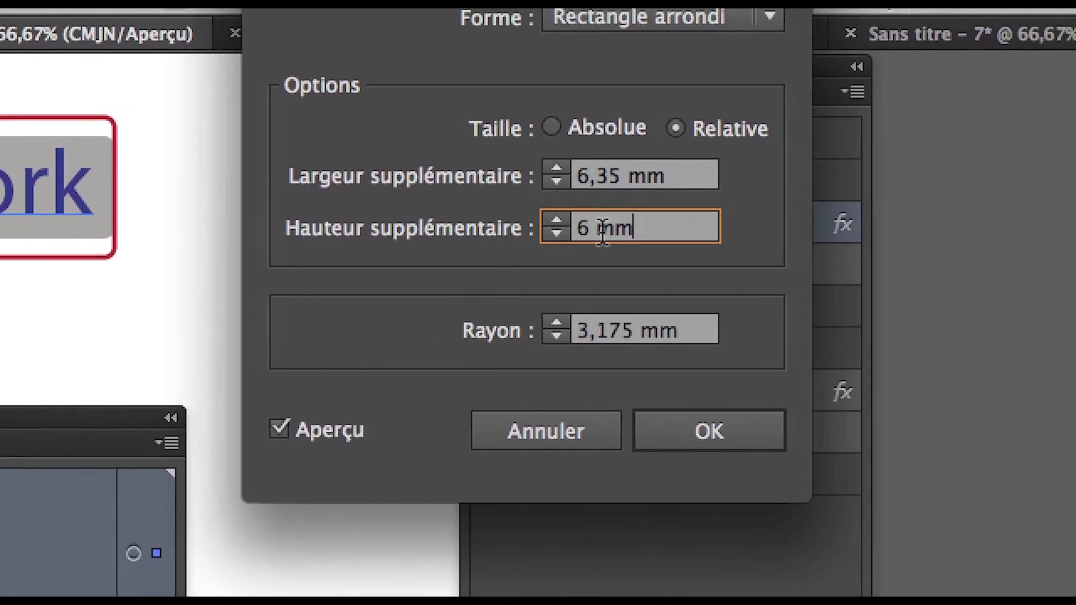
pyautogui.moveTo(637, 230); pyautogui.dragTo(525, 223)
pyautogui.write('0')
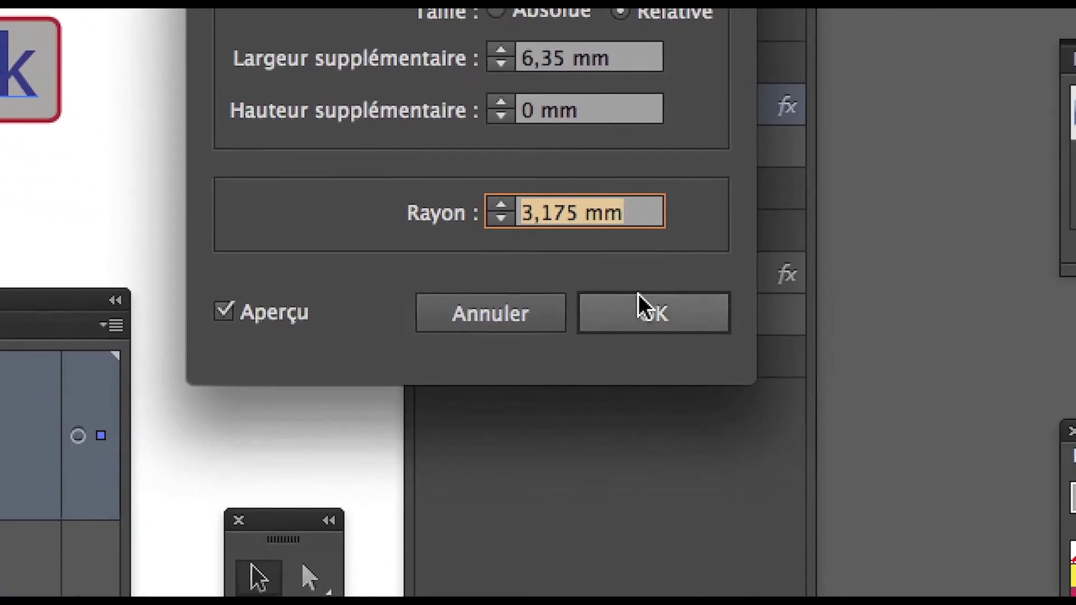
pyautogui.click(1008, 408)
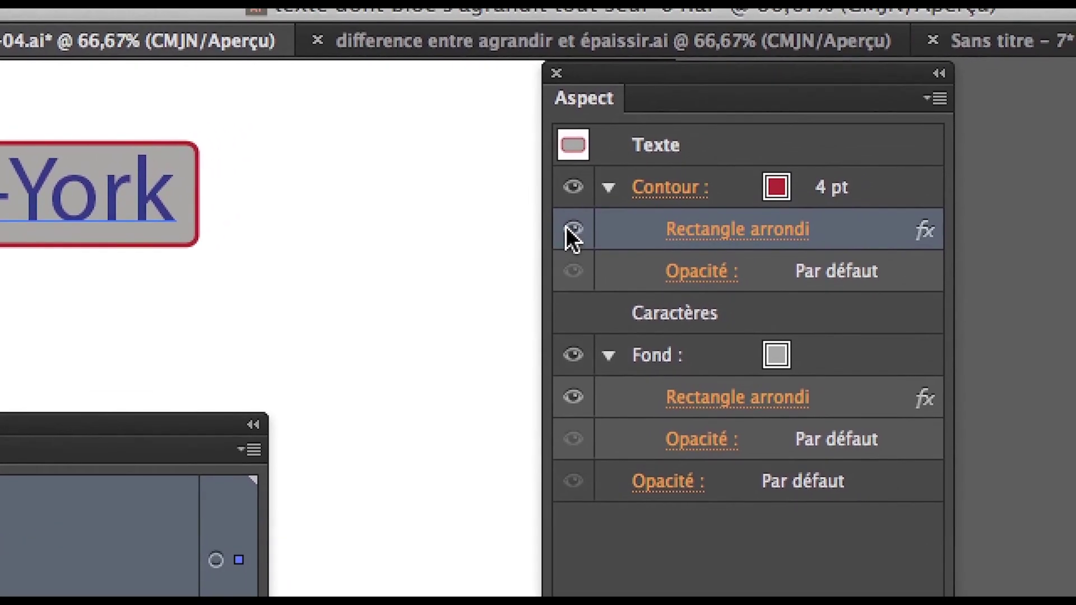
# Hide and show again the Rounded Rectangle effect of the red stroke, and do the same for the grey fill
pyautogui.click(628, 203)
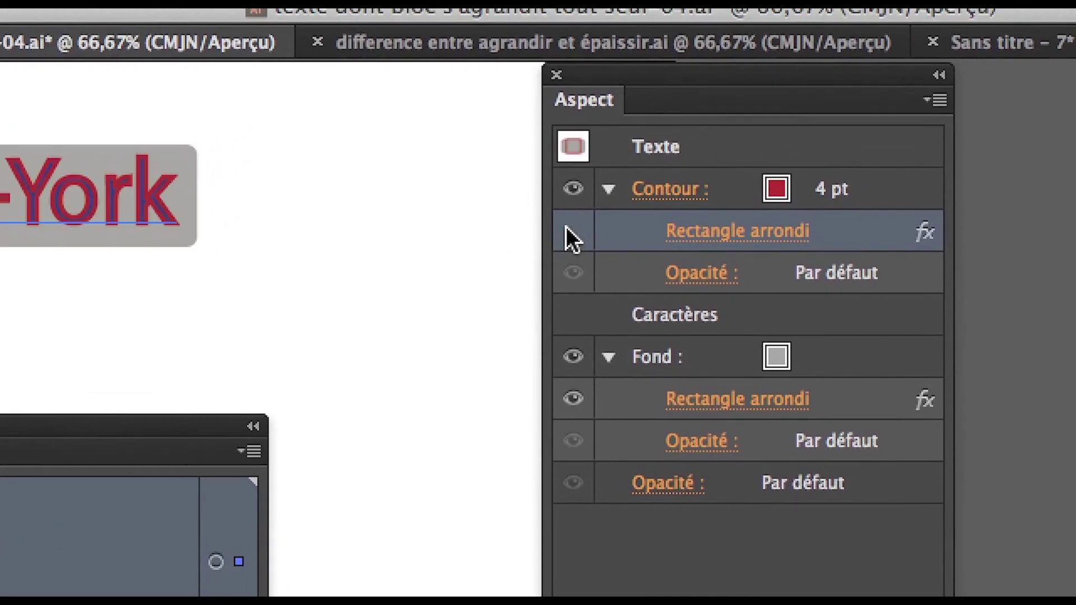
pyautogui.click(629, 203)
pyautogui.click(570, 396)
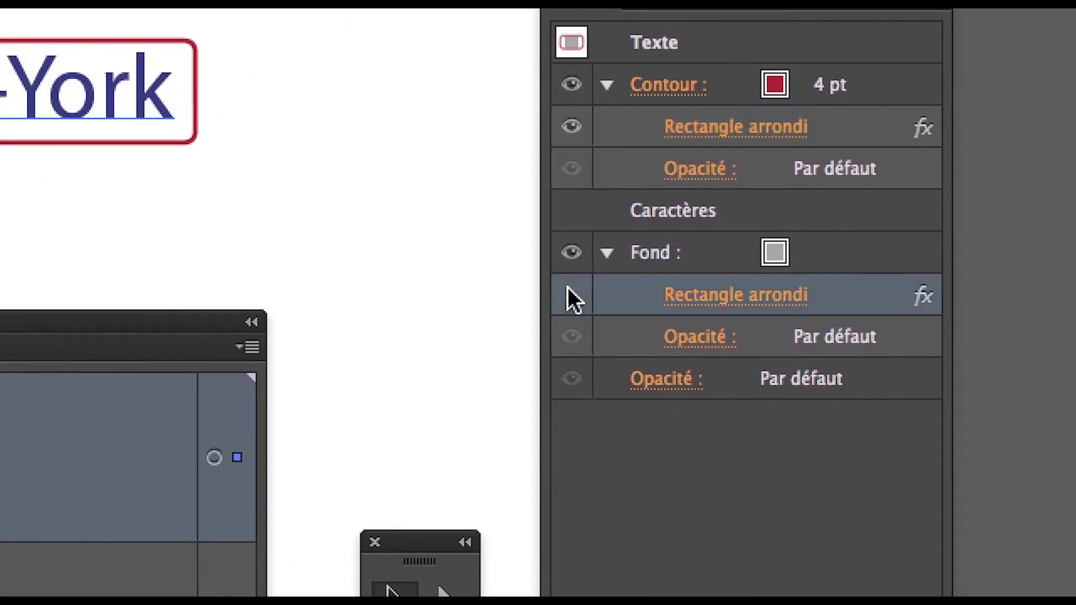
pyautogui.click(568, 291)
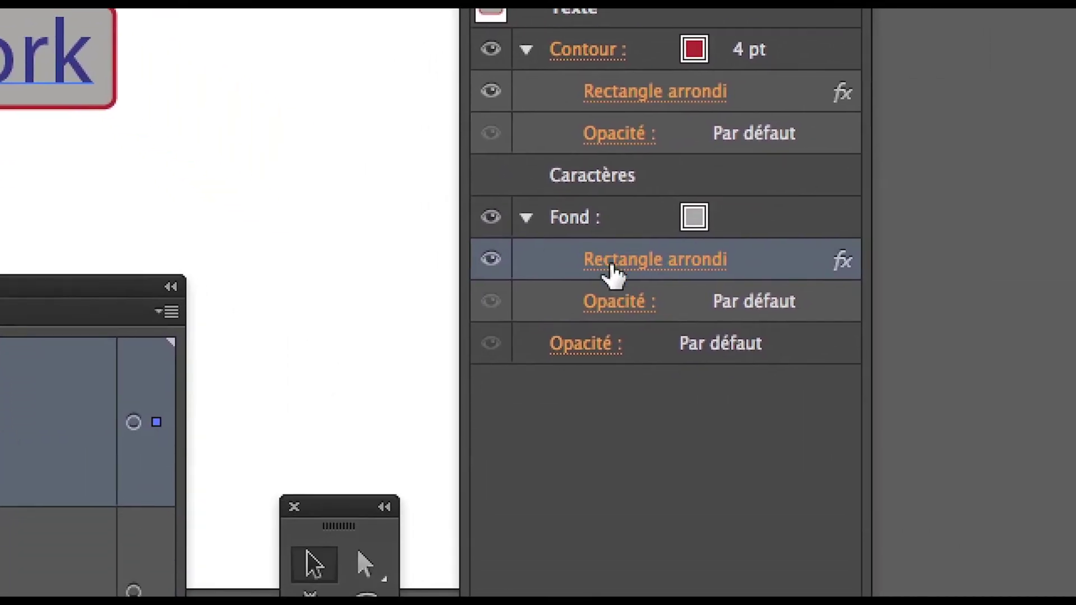
# Set the extra height of the grey fill's Rounded Rectangle effect to 1,455 mm and apply it
pyautogui.click(561, 373)
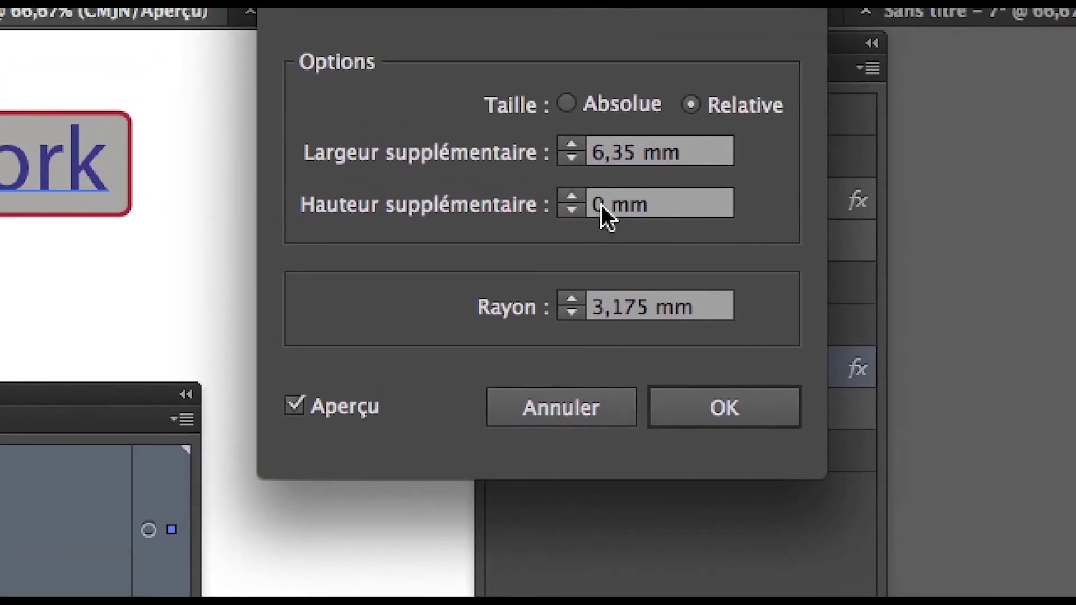
pyautogui.click(601, 202)
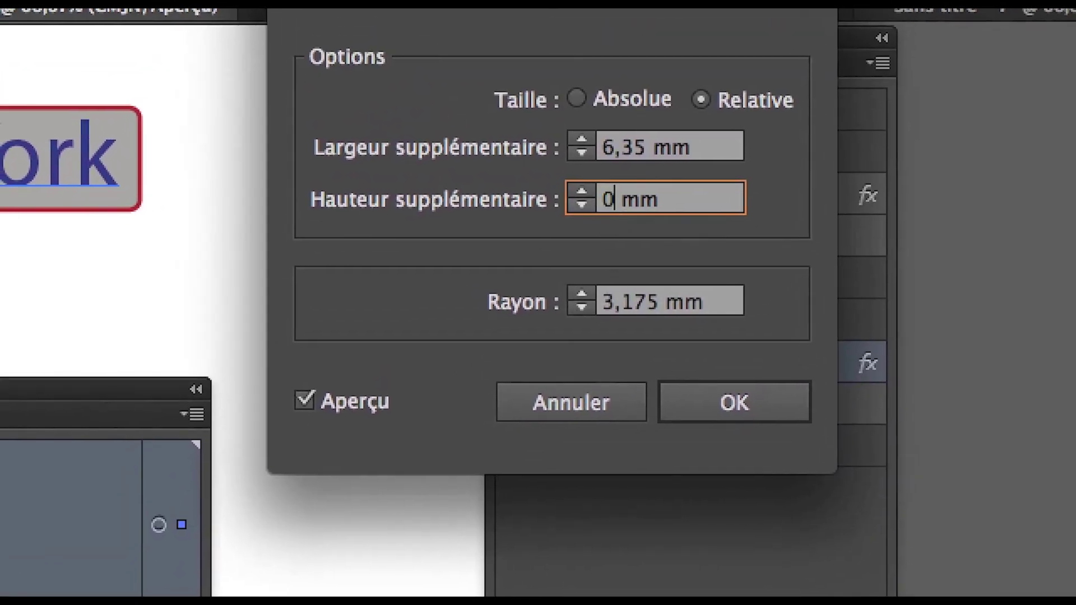
pyautogui.write(',455')
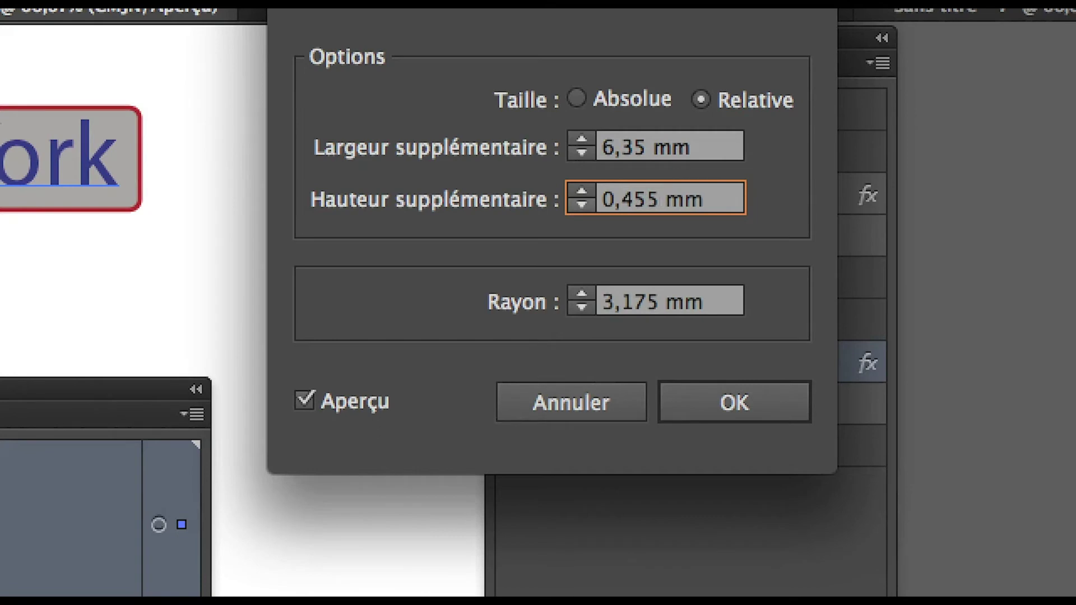
pyautogui.press('Tab')
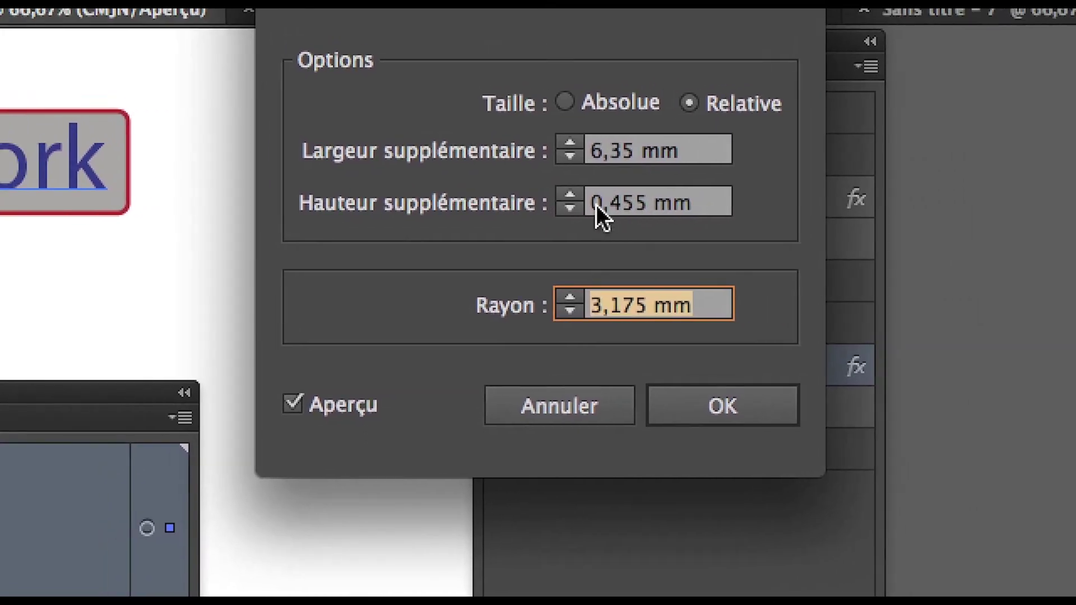
pyautogui.moveTo(608, 189); pyautogui.dragTo(600, 189)
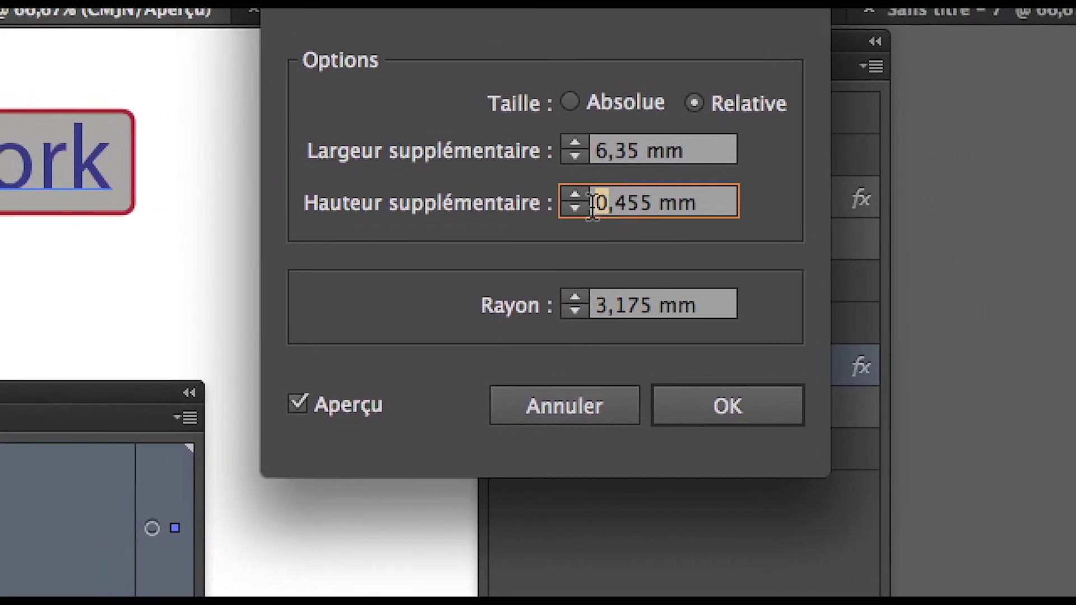
pyautogui.write('1')
pyautogui.press('Tab')
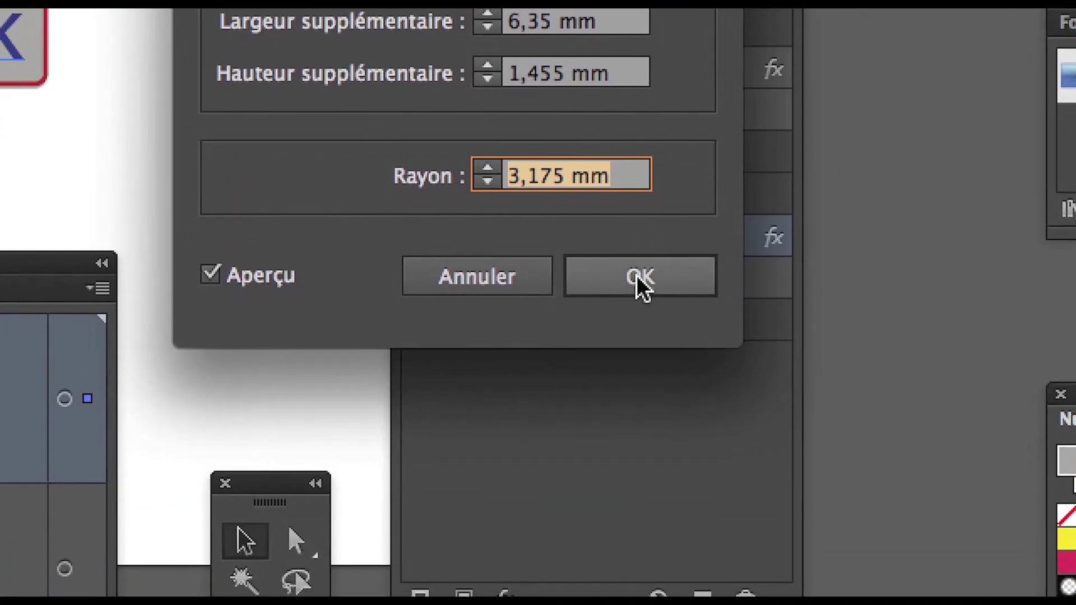
pyautogui.click(727, 405)
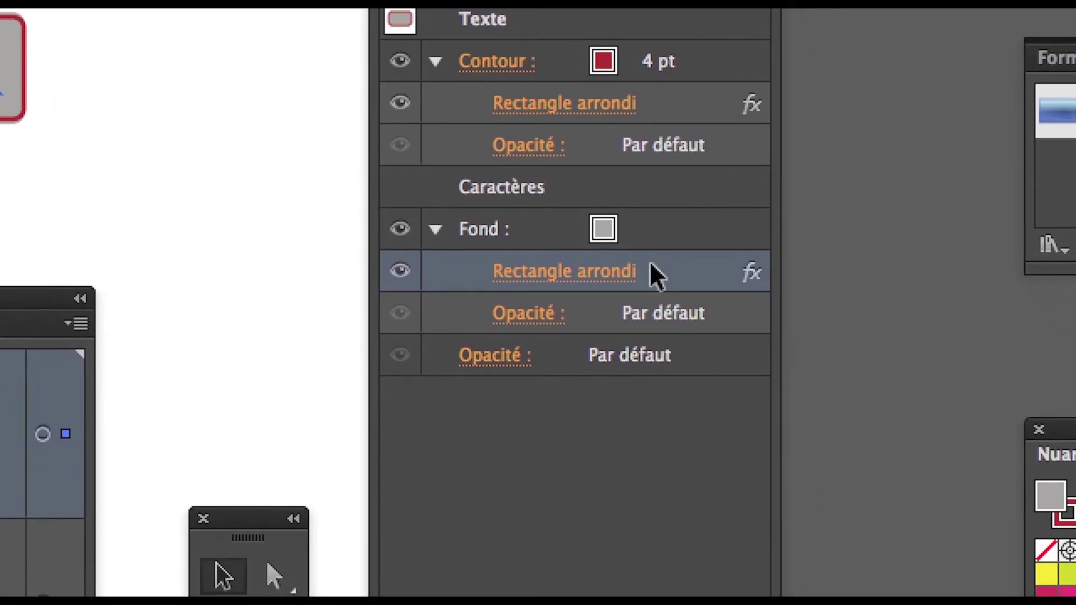
# Hide the red stroke's Rounded Rectangle effect and duplicate the grey fill's Rounded Rectangle effect onto the stroke
pyautogui.moveTo(649, 272); pyautogui.dragTo(656, 109)
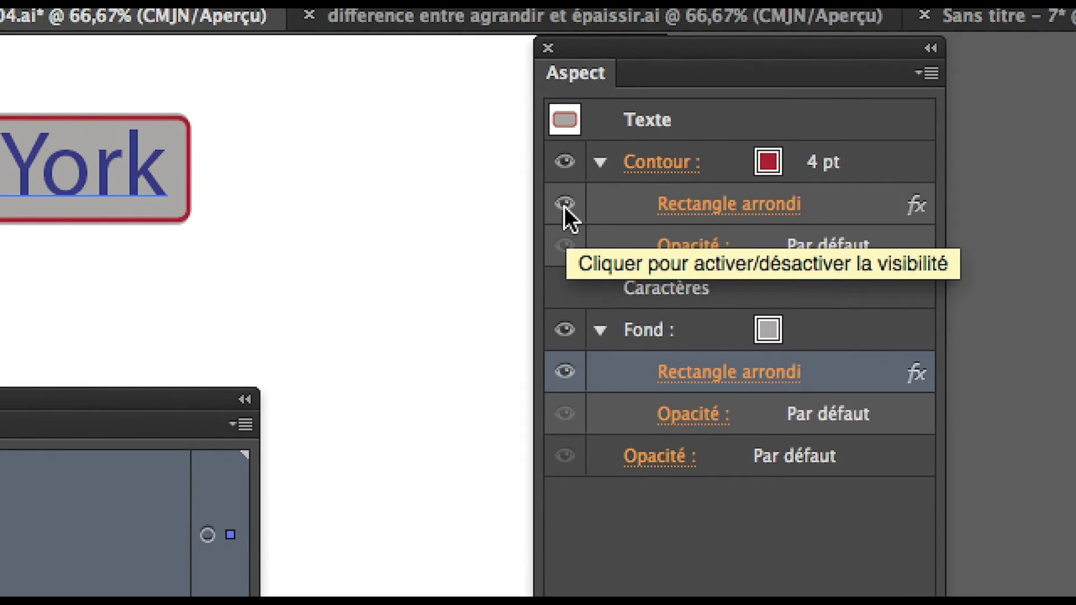
pyautogui.click(394, 211)
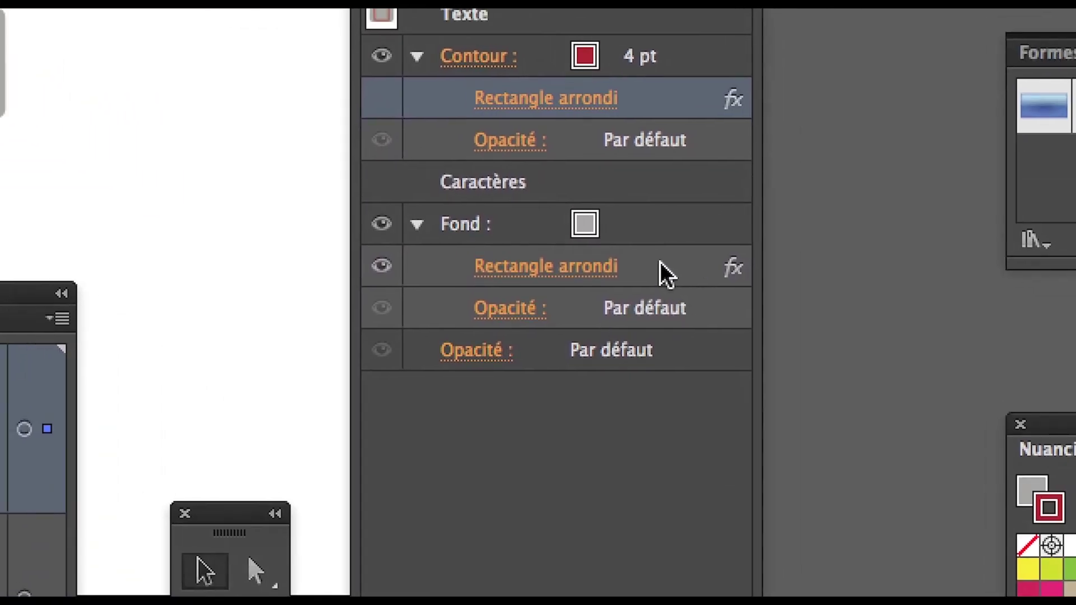
pyautogui.click(828, 371)
pyautogui.moveTo(654, 262); pyautogui.dragTo(615, 190)
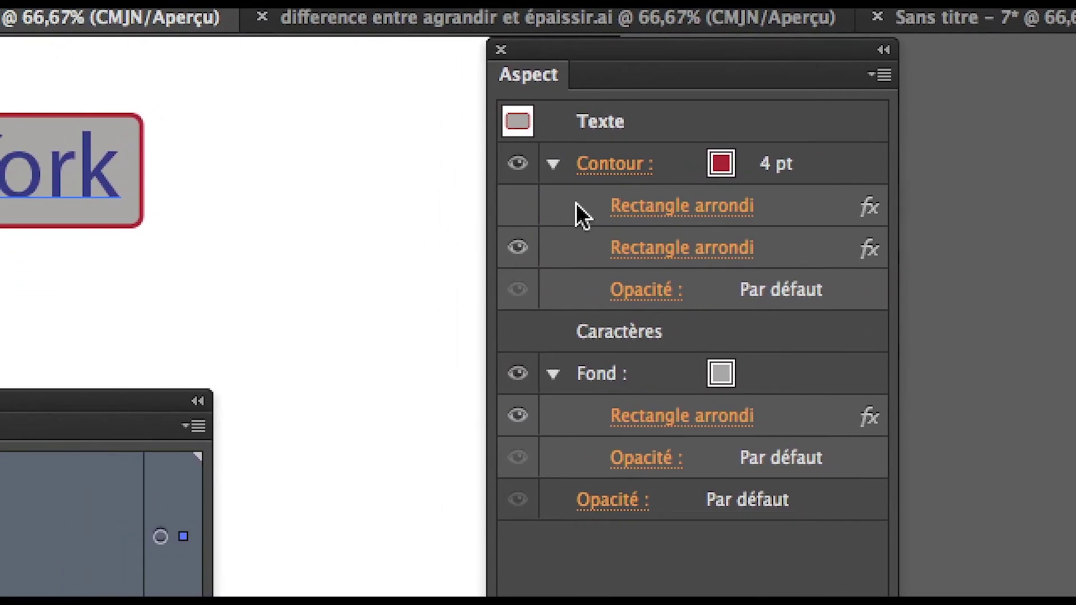
# Delete the hidden Rounded Rectangle effect from the red stroke, keeping the duplicated one
pyautogui.click(576, 203)
pyautogui.keyDown('shift'); pyautogui.click(608, 243); pyautogui.keyUp('shift')
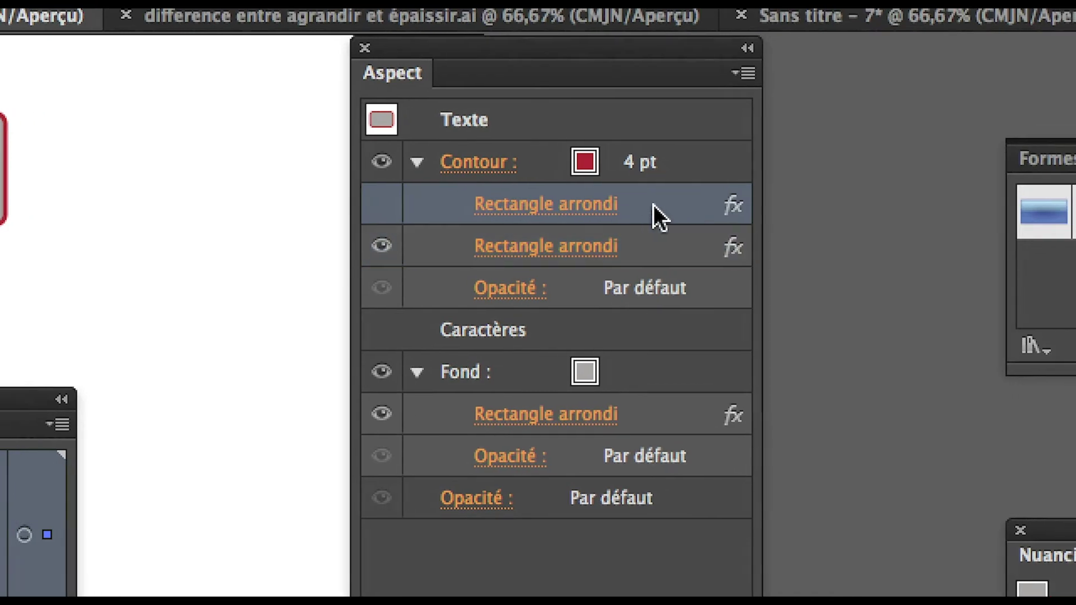
pyautogui.moveTo(653, 204); pyautogui.dragTo(679, 419)
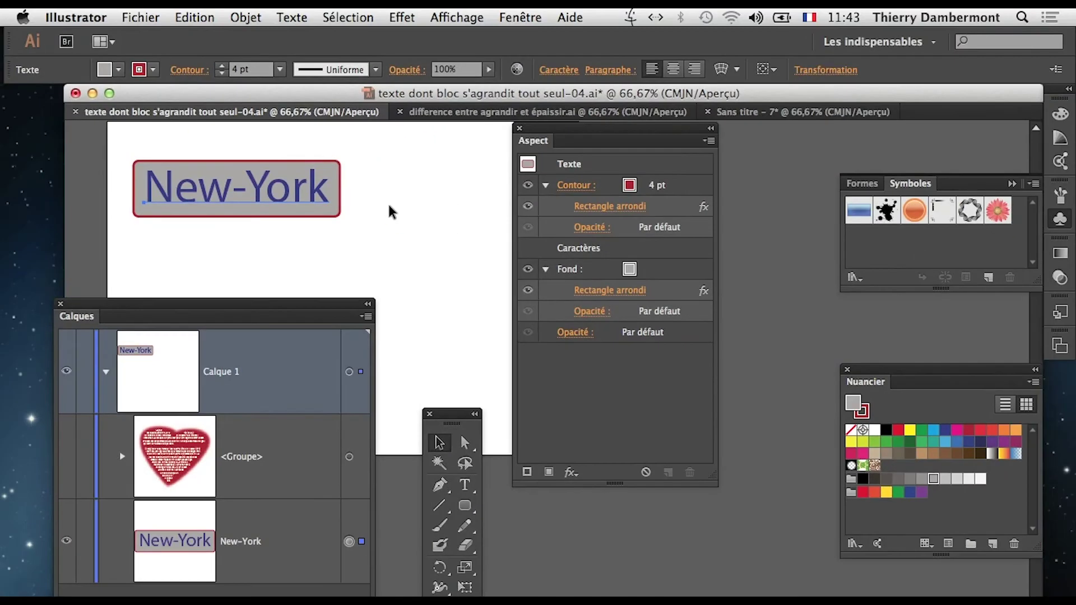
# Examine the "New-York" text block up close and check the settings of its grey fill's Rounded Rectangle effect
pyautogui.scroll(2, 277, 199)
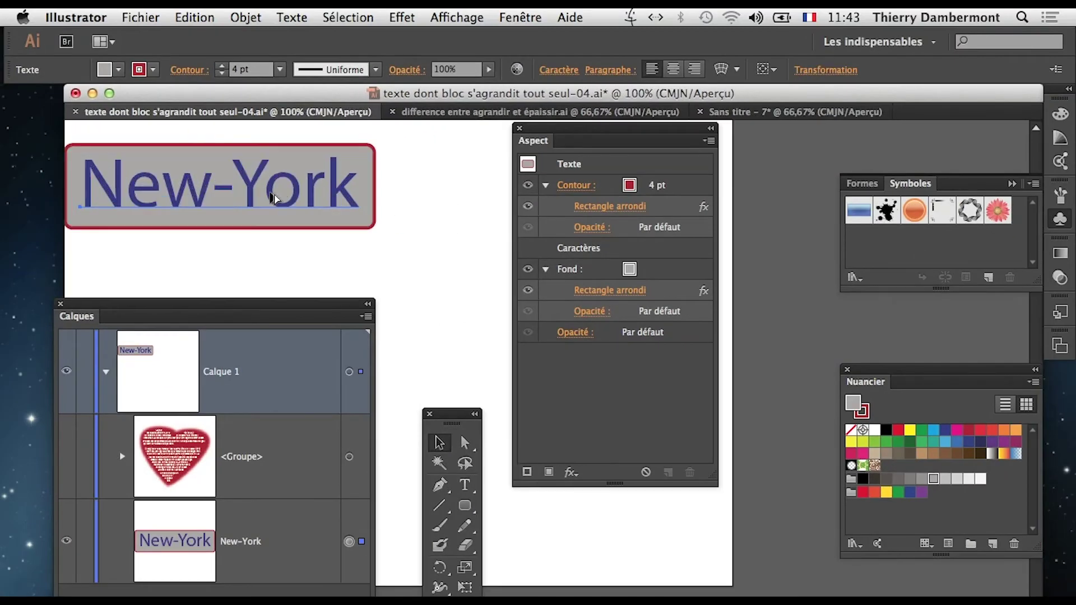
pyautogui.moveTo(272, 198); pyautogui.dragTo(364, 249)
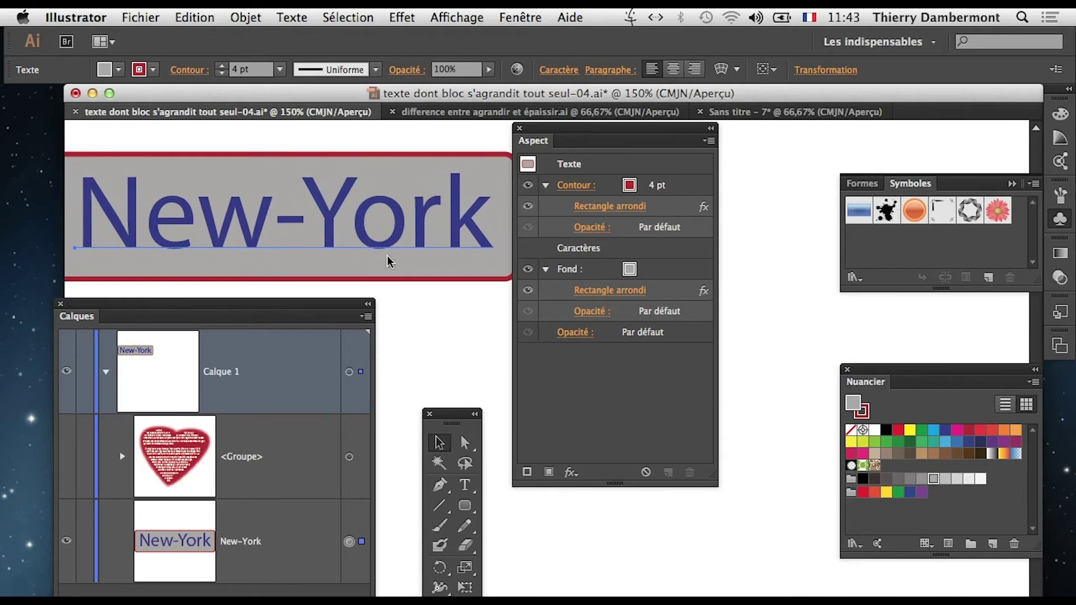
pyautogui.moveTo(535, 141); pyautogui.dragTo(656, 151)
pyautogui.moveTo(456, 194); pyautogui.dragTo(527, 188)
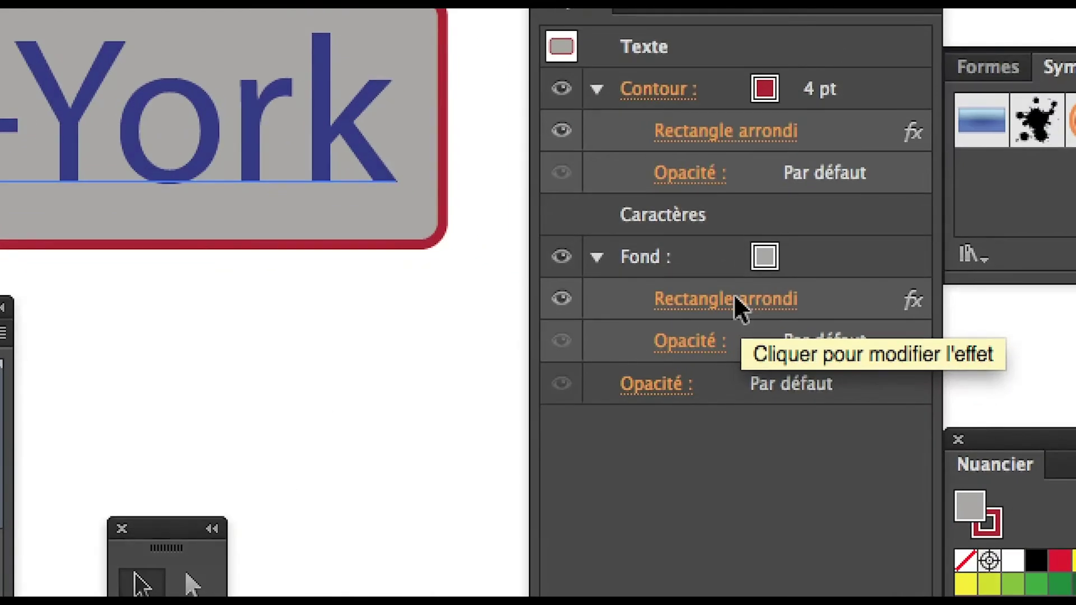
pyautogui.click(737, 305)
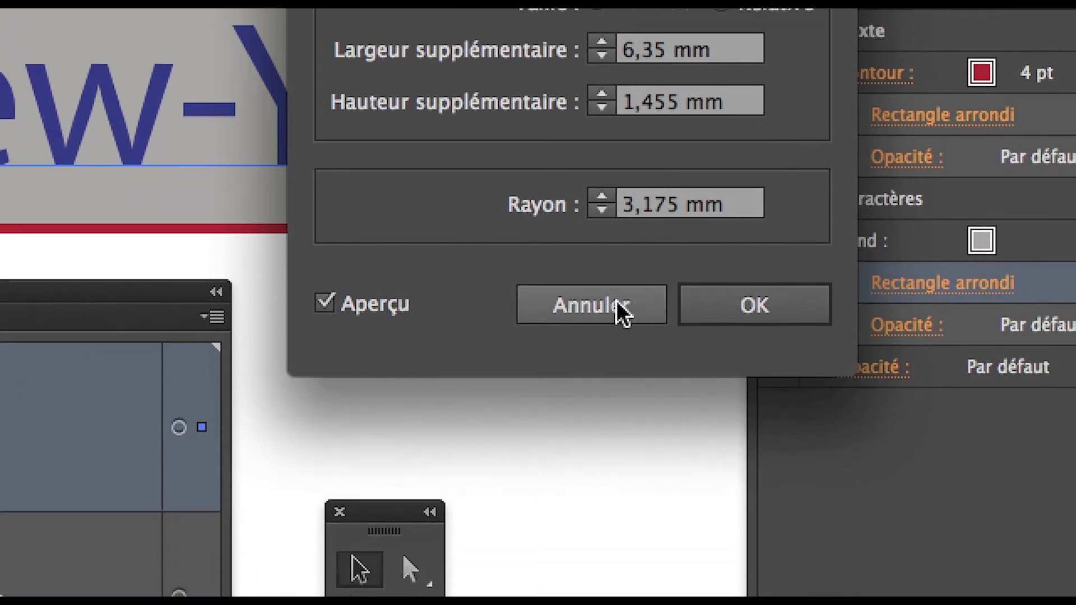
pyautogui.click(596, 432)
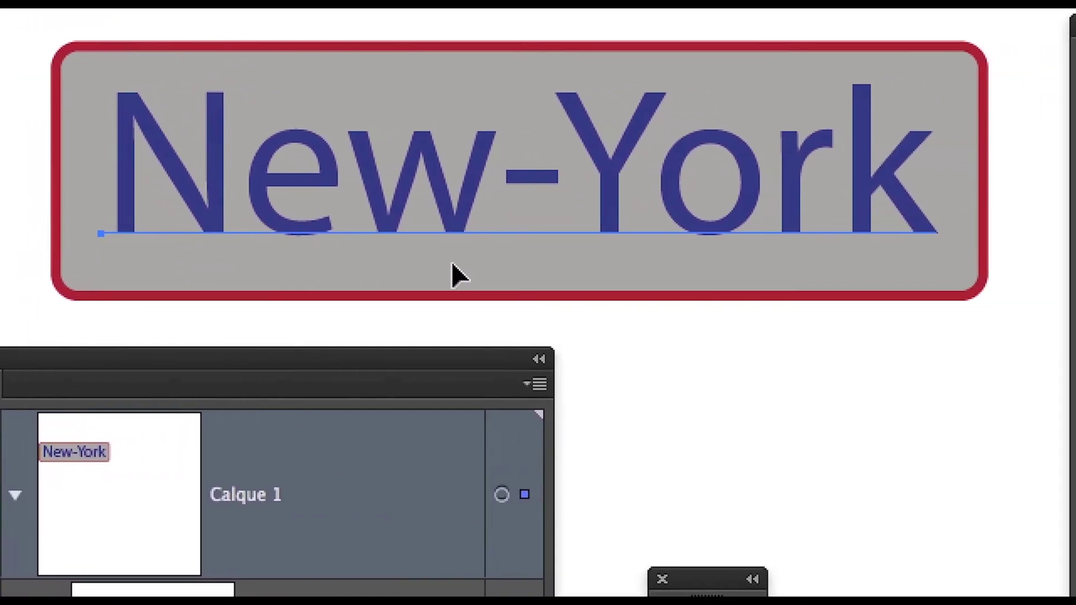
# Add a Transform effect to the grey fill with a vertical move of -3,175 mm and apply it
pyautogui.click(773, 277)
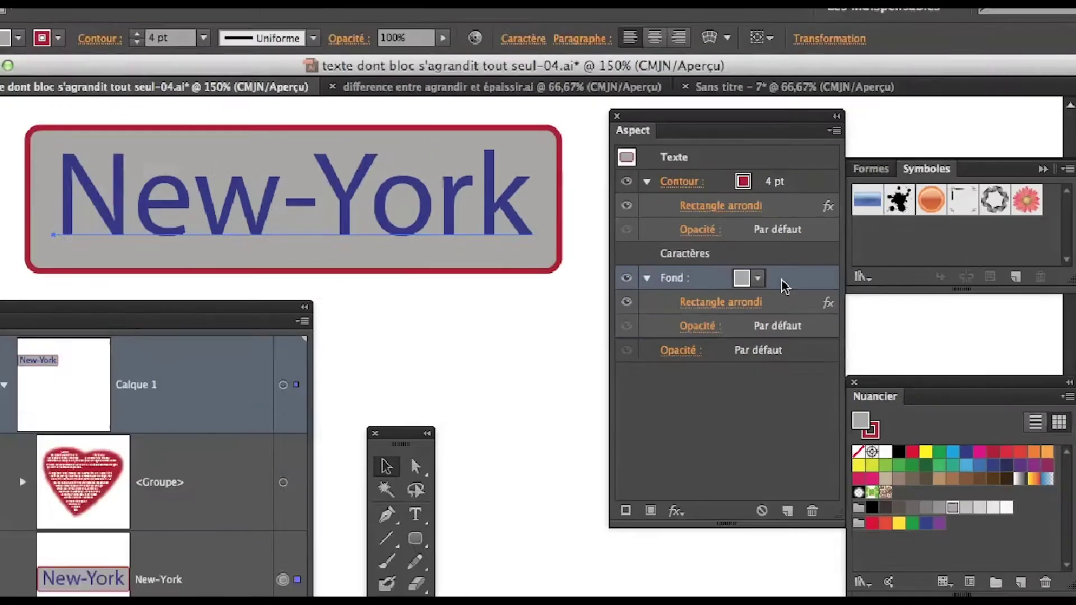
pyautogui.press('super+minus')
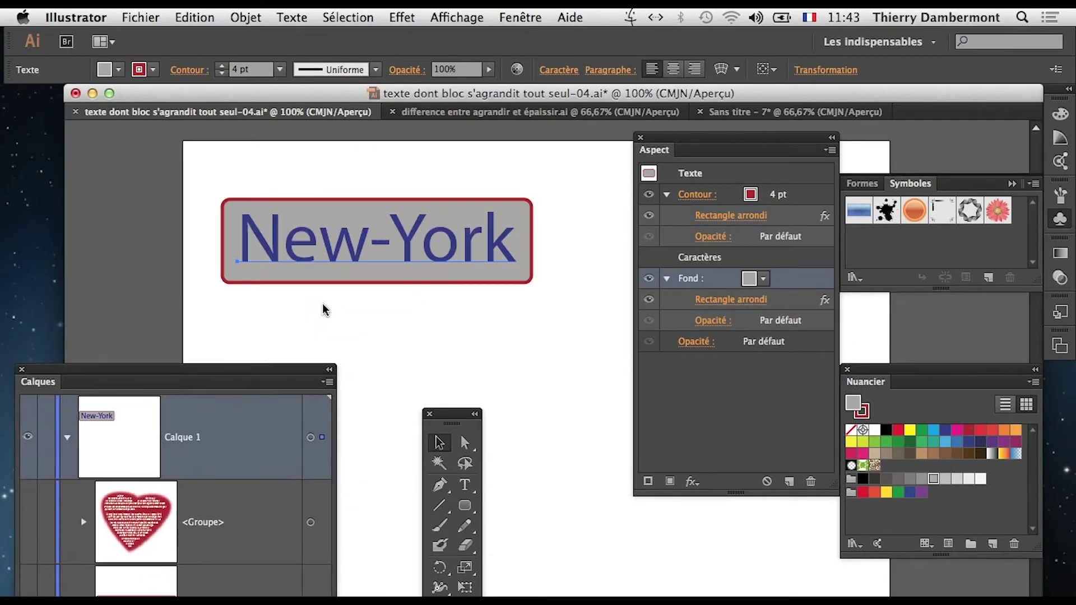
pyautogui.press('space')
pyautogui.moveTo(401, 300); pyautogui.dragTo(362, 320)
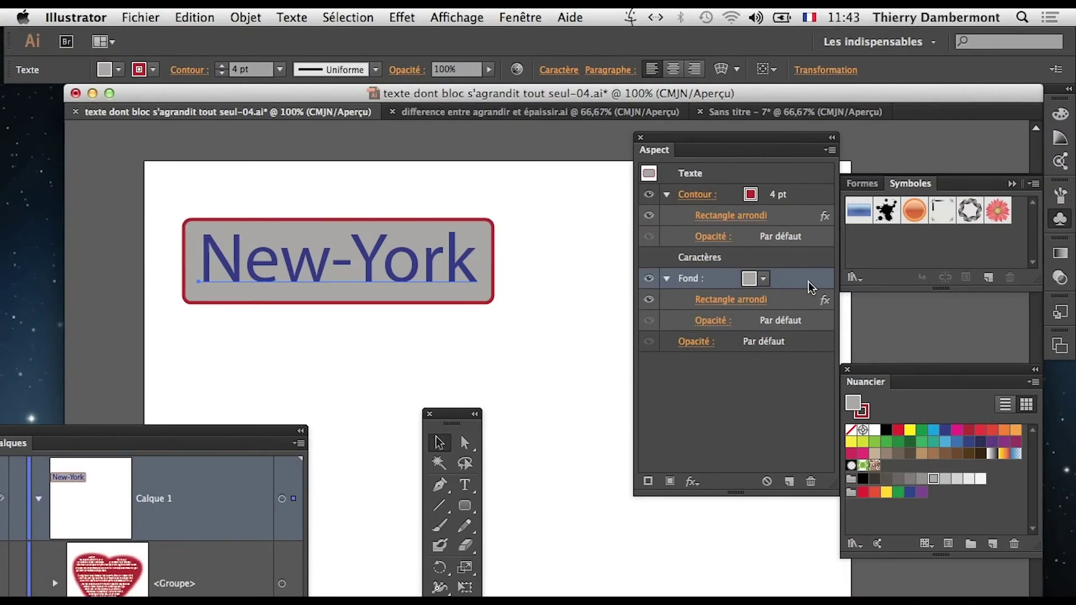
pyautogui.click(402, 16)
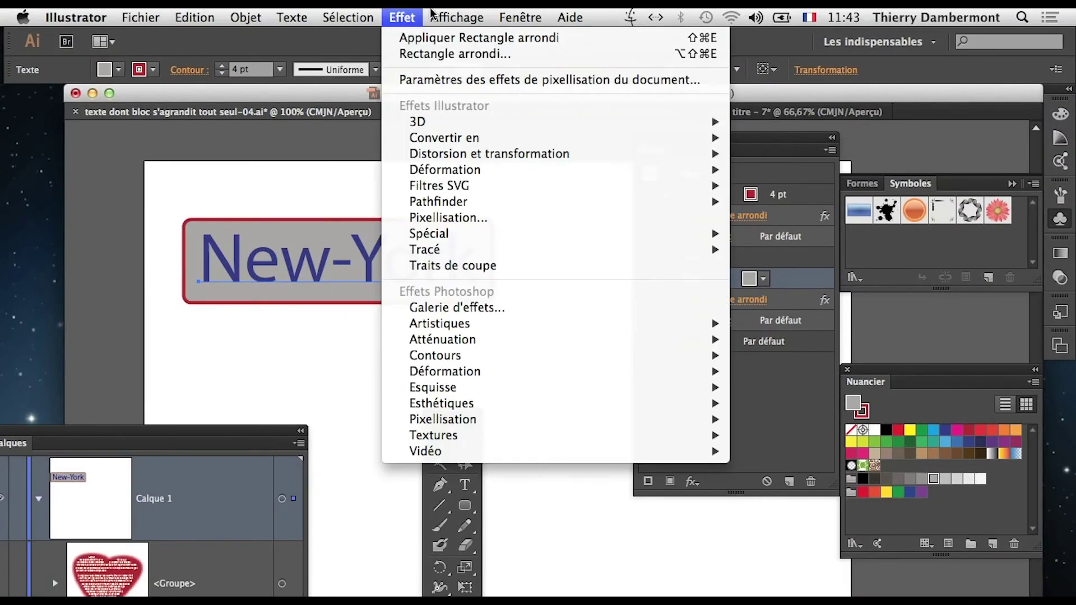
pyautogui.moveTo(436, 159)
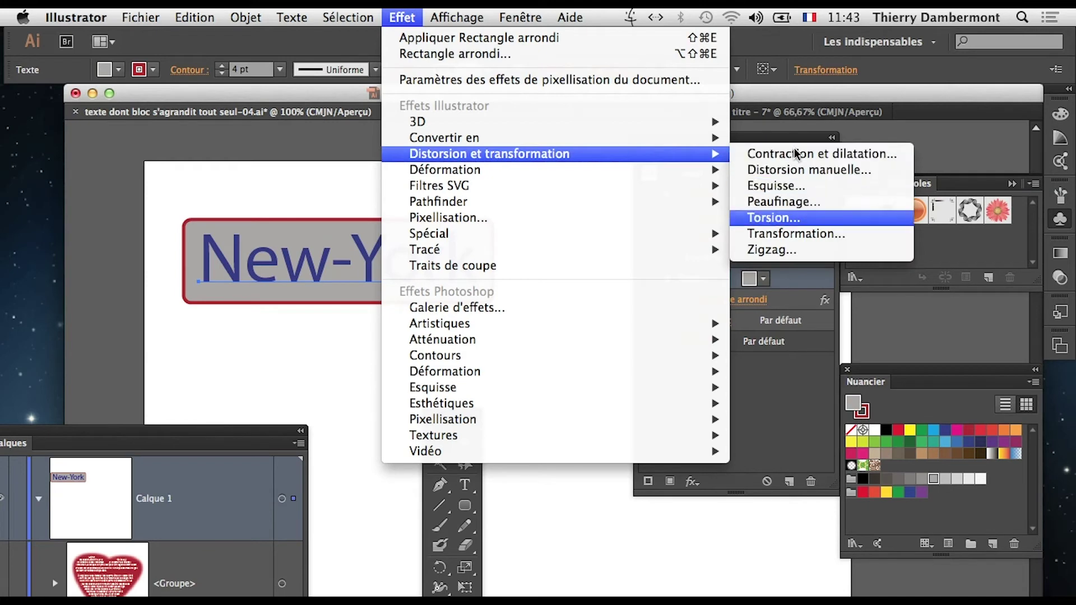
pyautogui.click(829, 235)
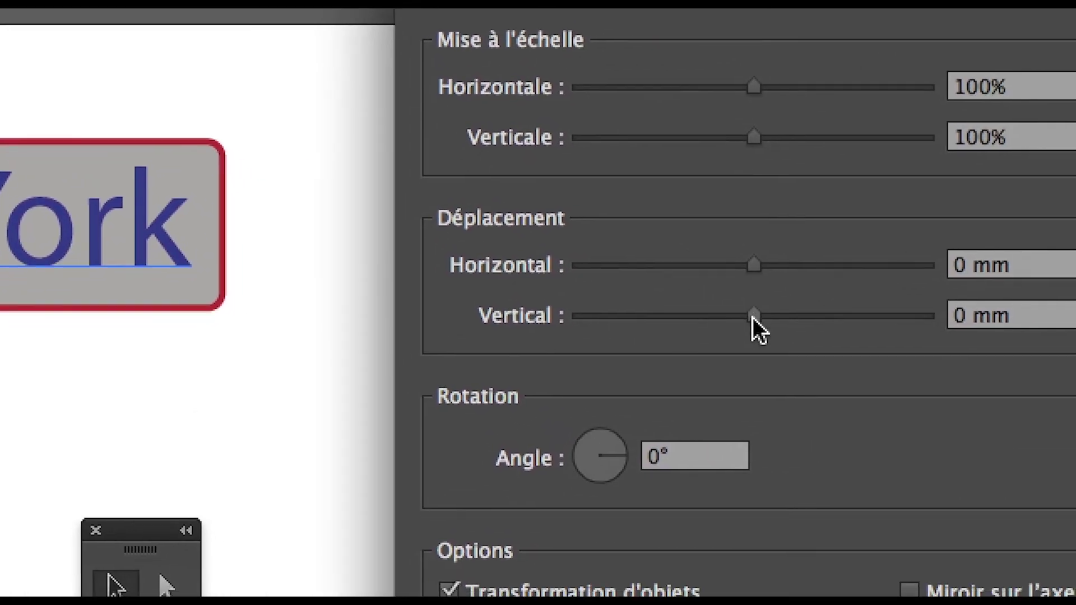
pyautogui.moveTo(858, 212); pyautogui.dragTo(870, 220)
pyautogui.moveTo(757, 315); pyautogui.dragTo(742, 314)
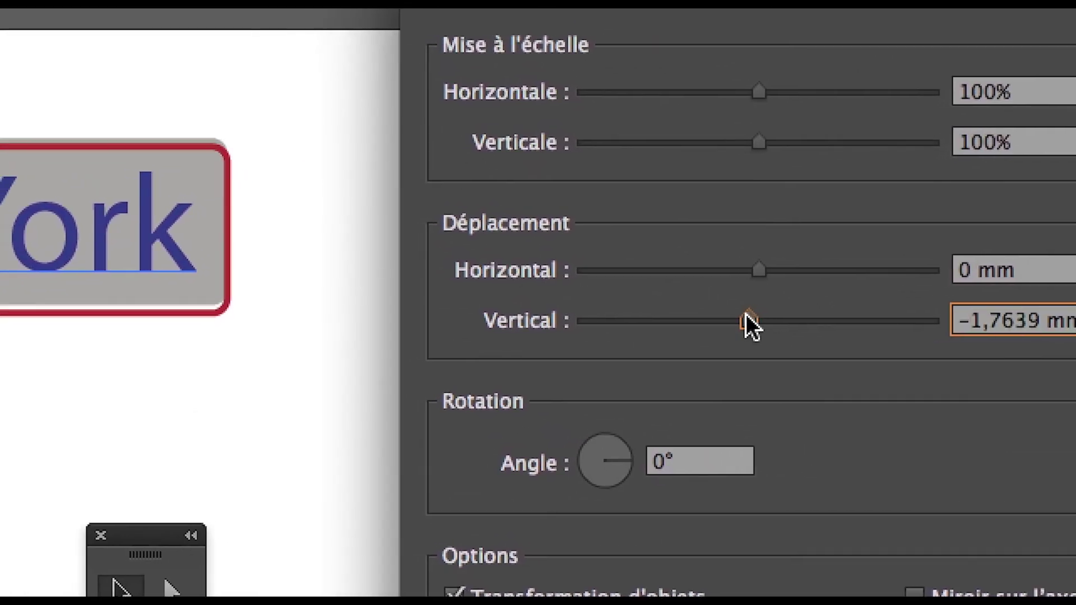
pyautogui.moveTo(737, 314); pyautogui.dragTo(738, 314)
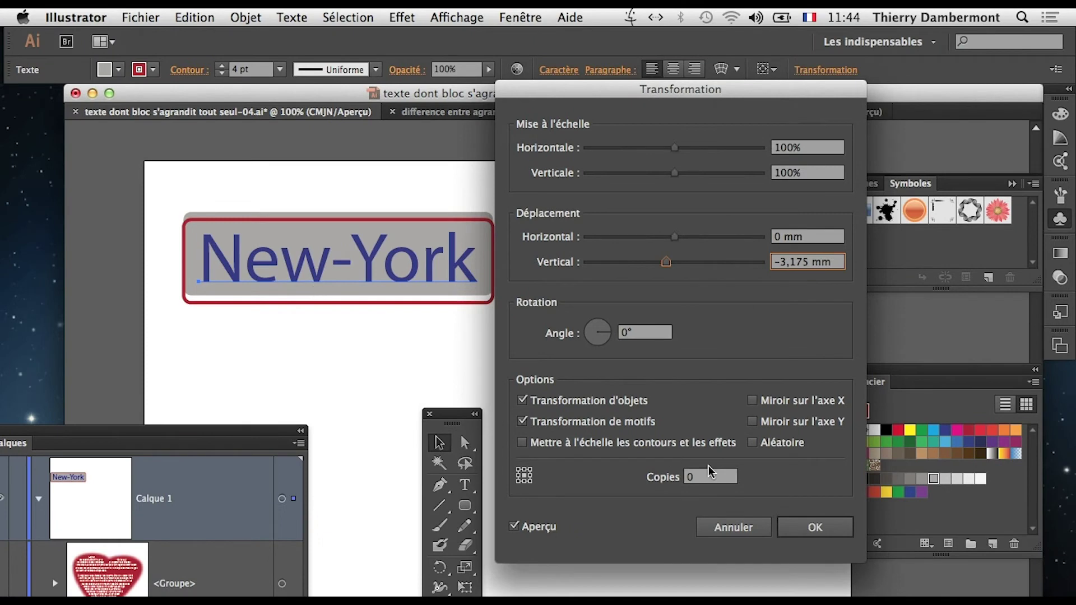
pyautogui.click(822, 531)
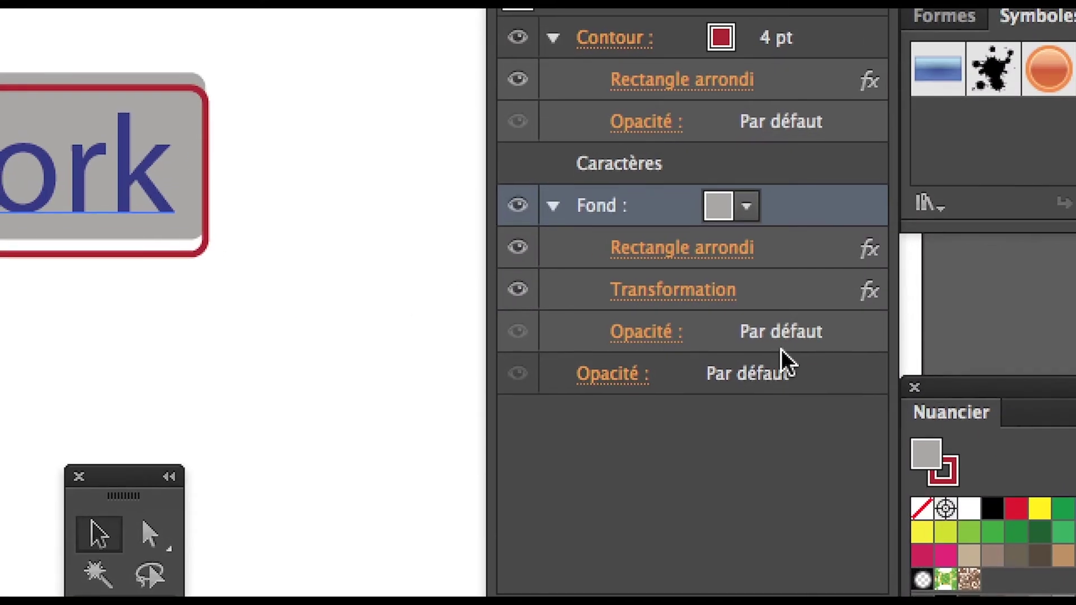
# Duplicate the grey fill's Transform effect onto the red stroke, placing it below its Rounded Rectangle effect, and deselect the text
pyautogui.click(772, 321)
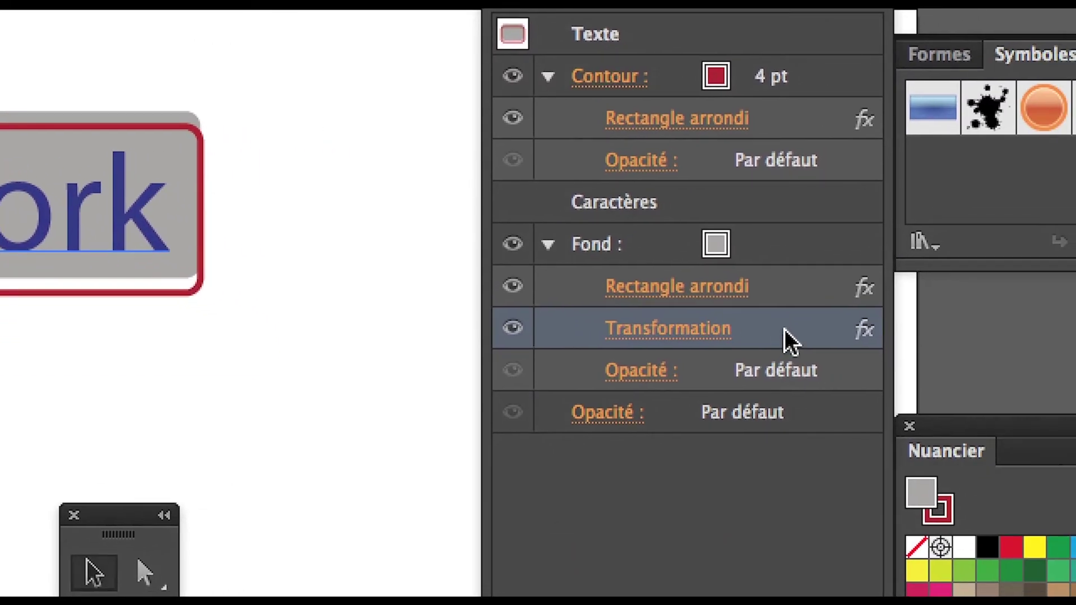
pyautogui.moveTo(784, 328); pyautogui.dragTo(841, 75)
pyautogui.moveTo(807, 238); pyautogui.dragTo(806, 242)
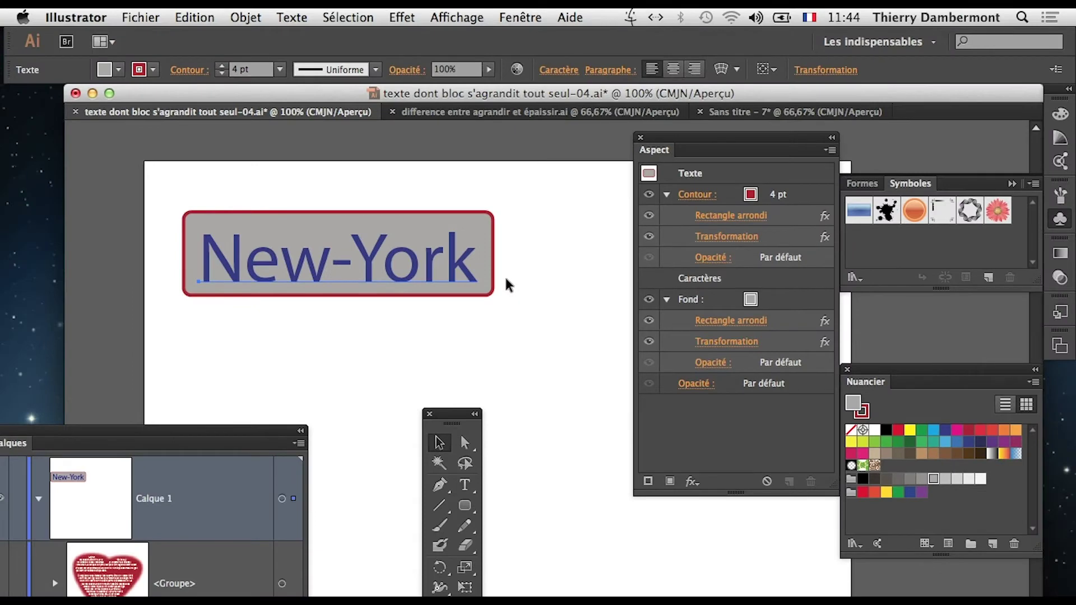
pyautogui.click(502, 345)
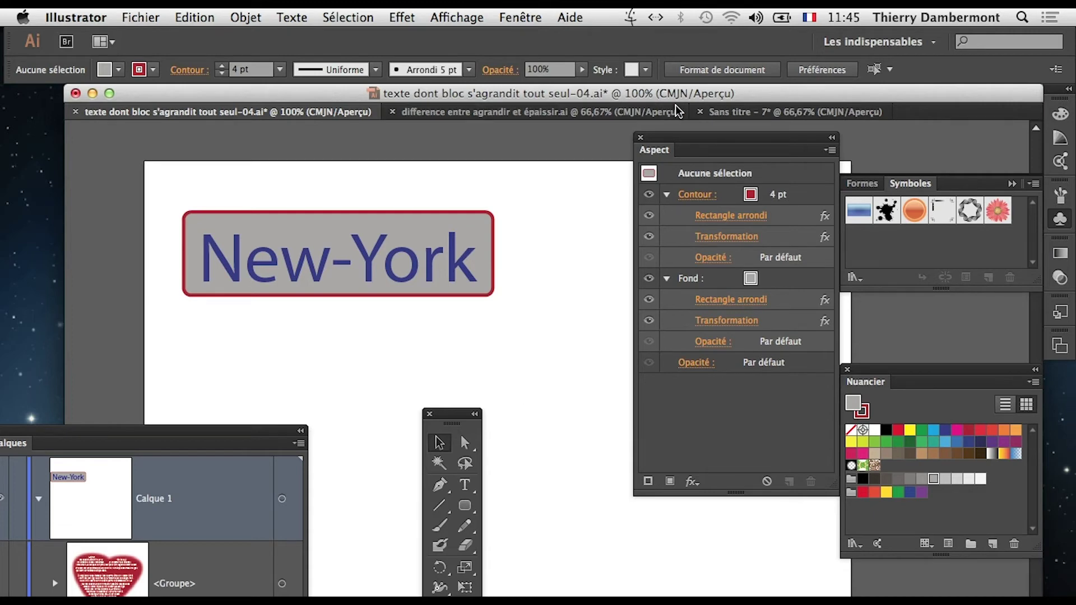
# Rearrange the workspace by repositioning the Appearance panel, the toolbox and the Layers panel
pyautogui.moveTo(682, 150); pyautogui.dragTo(626, 144)
pyautogui.moveTo(466, 423); pyautogui.dragTo(109, 151)
pyautogui.moveTo(224, 430); pyautogui.dragTo(466, 163)
# Set the row size of the Layers panel to Large (Grande) in its panel options
pyautogui.click(508, 166)
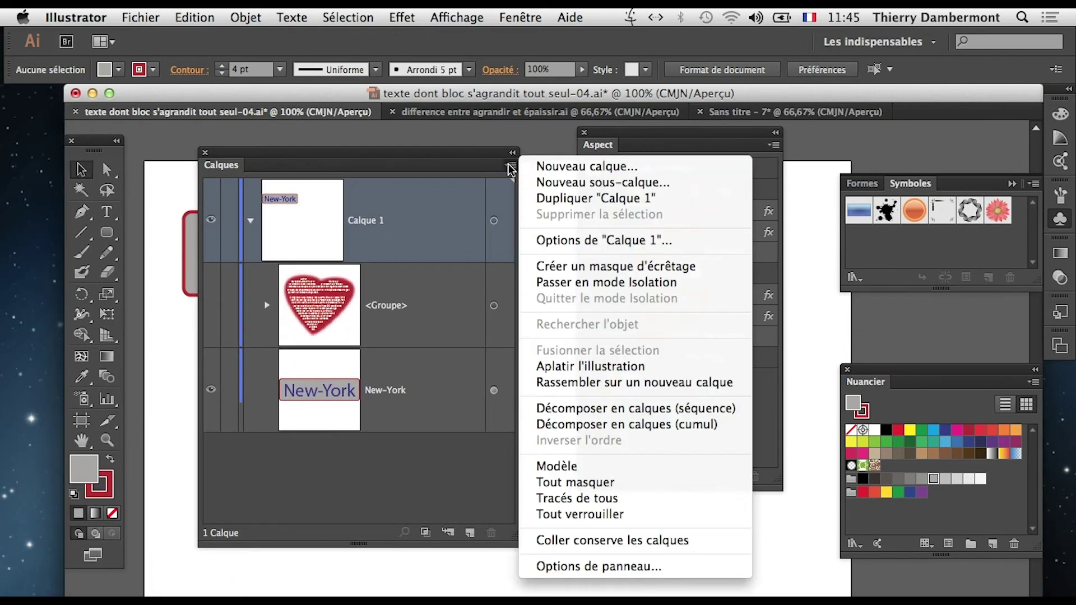
pyautogui.click(609, 565)
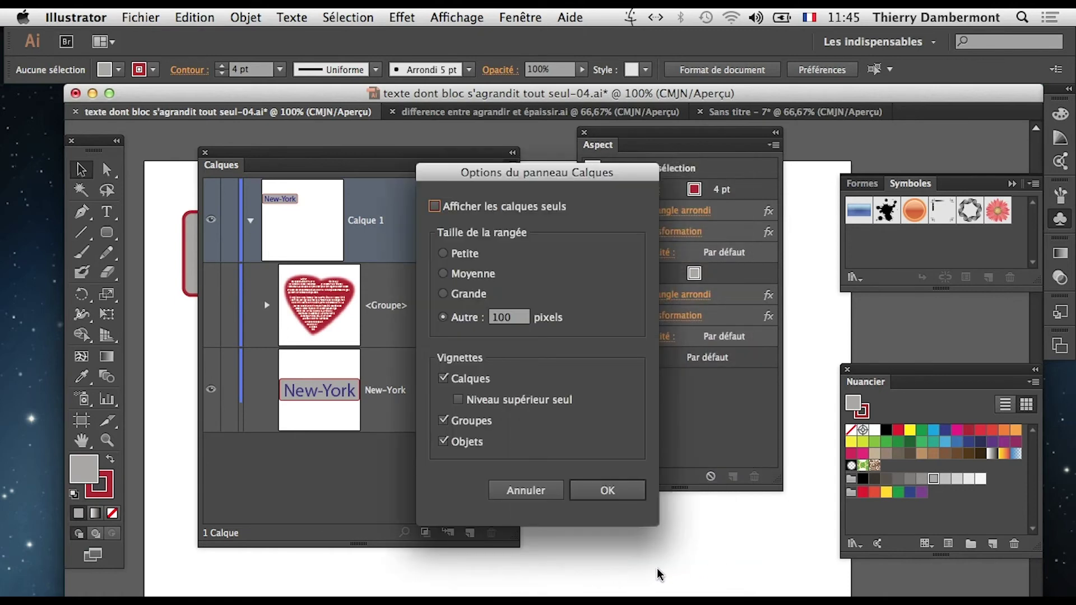
pyautogui.click(443, 294)
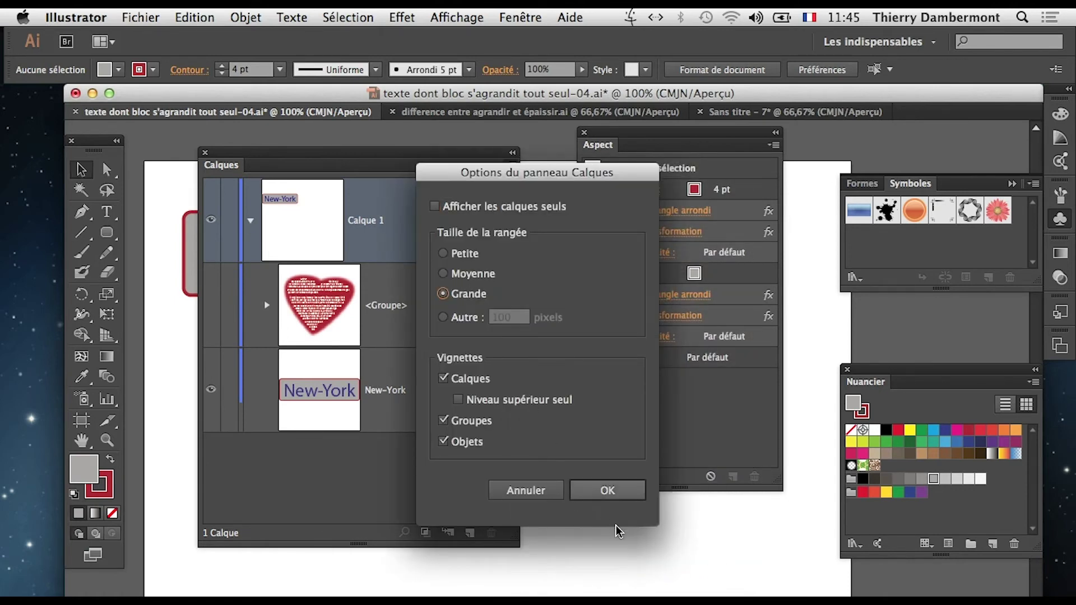
pyautogui.click(619, 493)
# Shorten the Layers panel and place it below the "New-York" block, and reposition the Appearance panel and reduce its height
pyautogui.moveTo(514, 536); pyautogui.dragTo(524, 368)
pyautogui.moveTo(426, 153); pyautogui.dragTo(436, 400)
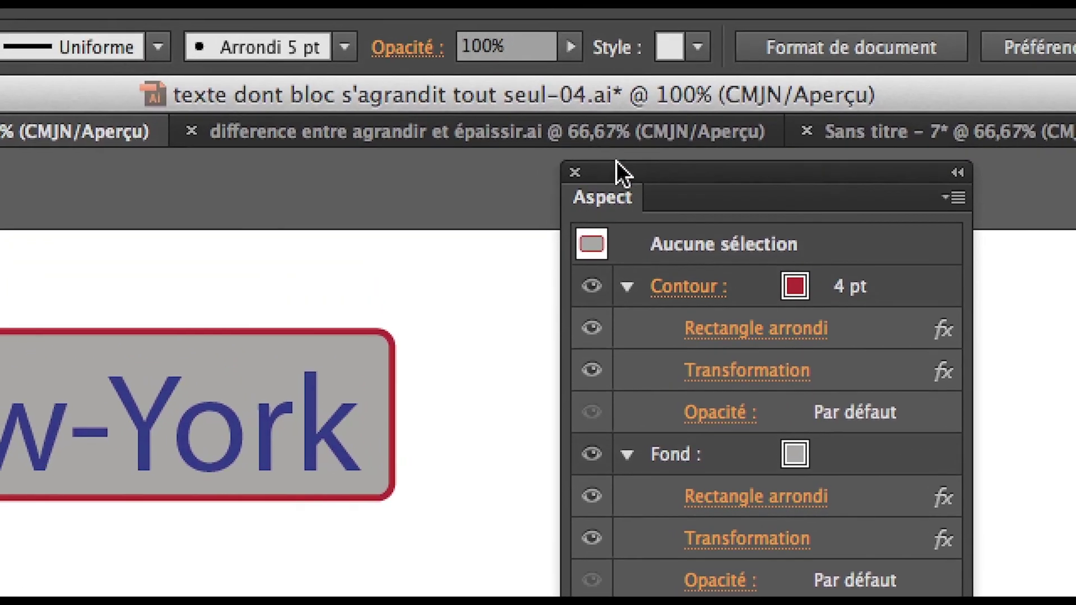
pyautogui.moveTo(616, 161); pyautogui.dragTo(643, 157)
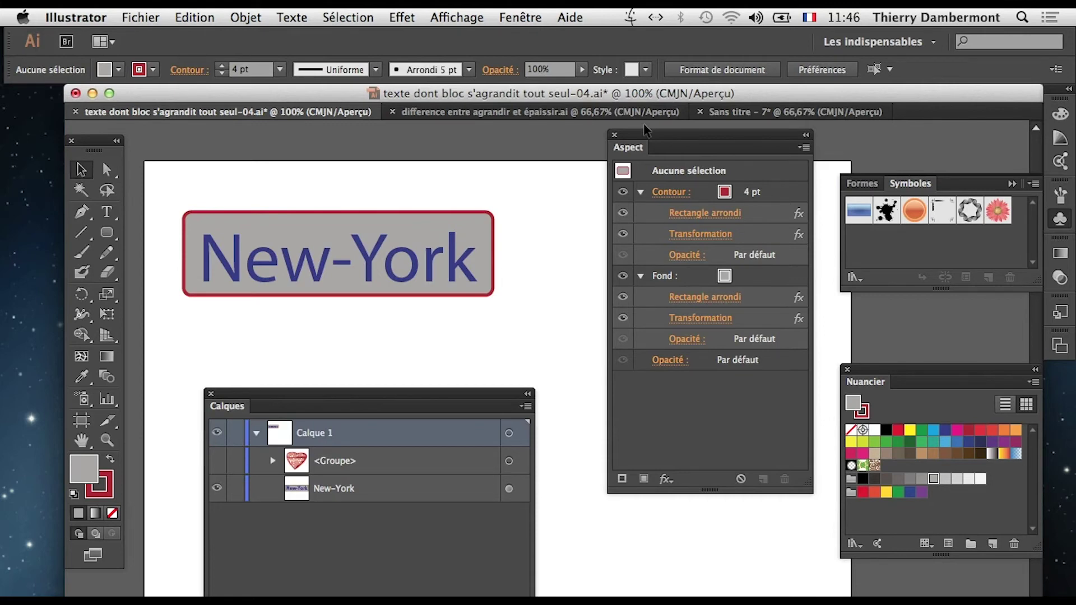
pyautogui.moveTo(661, 158)
pyautogui.mouseDown()
pyautogui.moveTo(665, 138)
pyautogui.moveTo(689, 149)
pyautogui.moveTo(677, 147)
pyautogui.mouseUp()
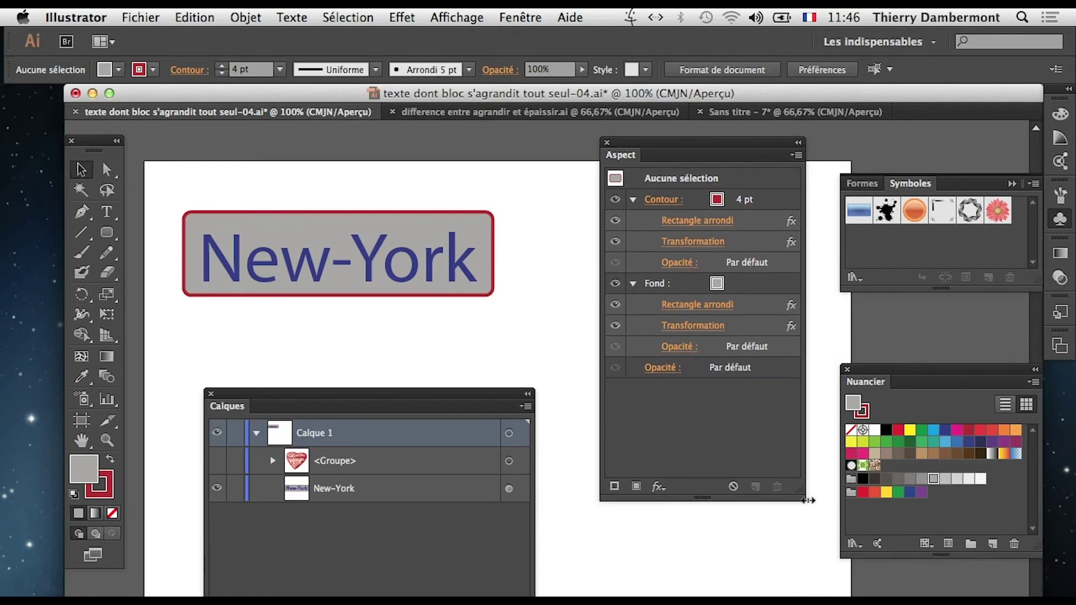
pyautogui.moveTo(807, 500); pyautogui.dragTo(827, 415)
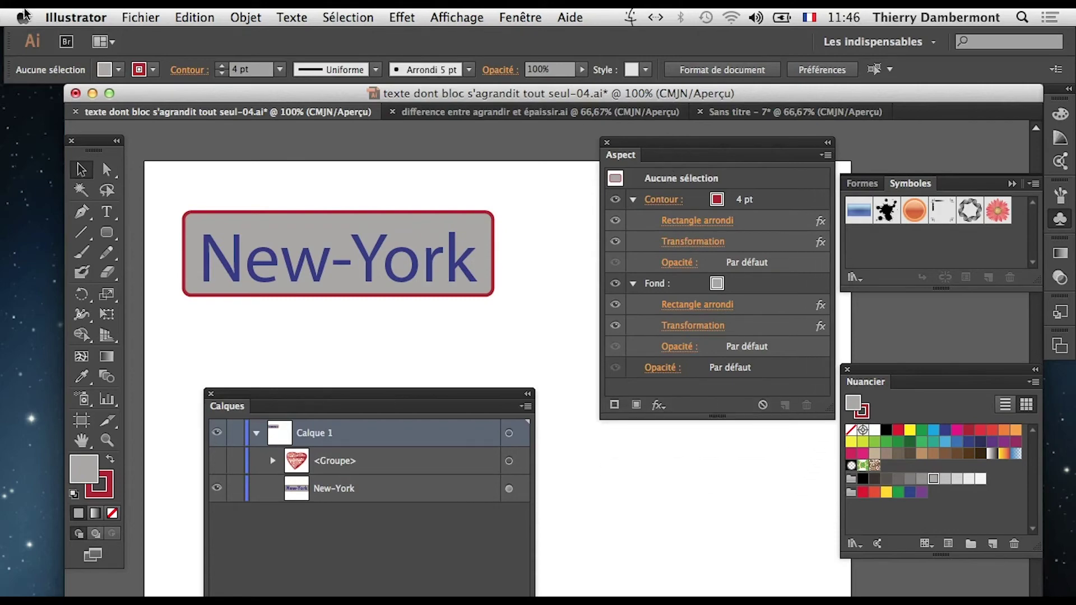
# Save the document as a new Illustrator file named "texte dont bloc s'agrandit tout seul-05.ai" with the default options
pyautogui.click(137, 19)
pyautogui.click(209, 160)
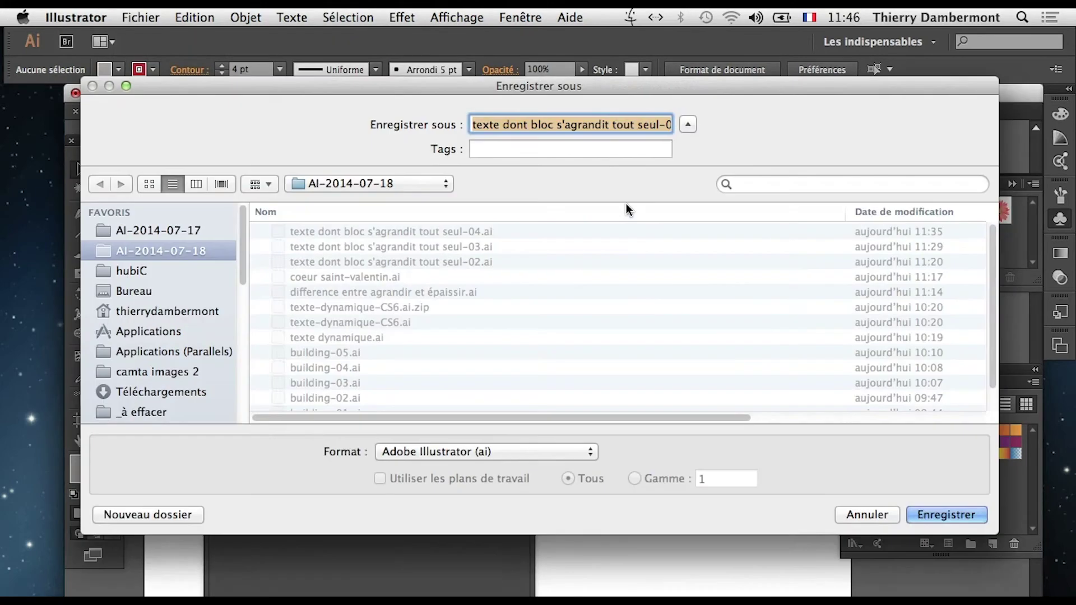
pyautogui.click(644, 130)
pyautogui.click(654, 125)
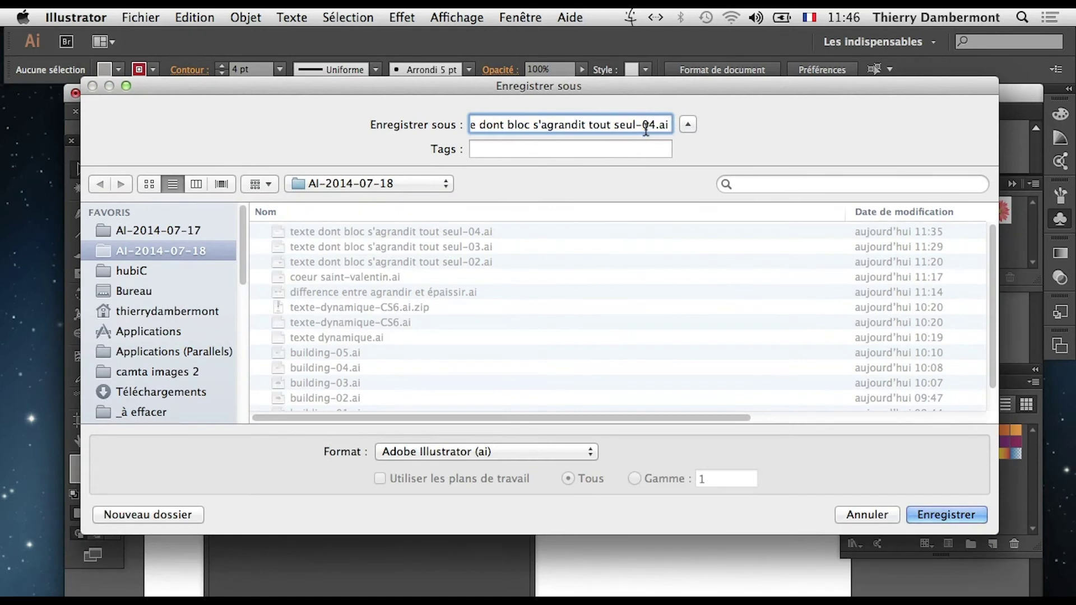
pyautogui.press('BackSpace')
pyautogui.write('5')
pyautogui.click(929, 513)
pyautogui.press('Return')
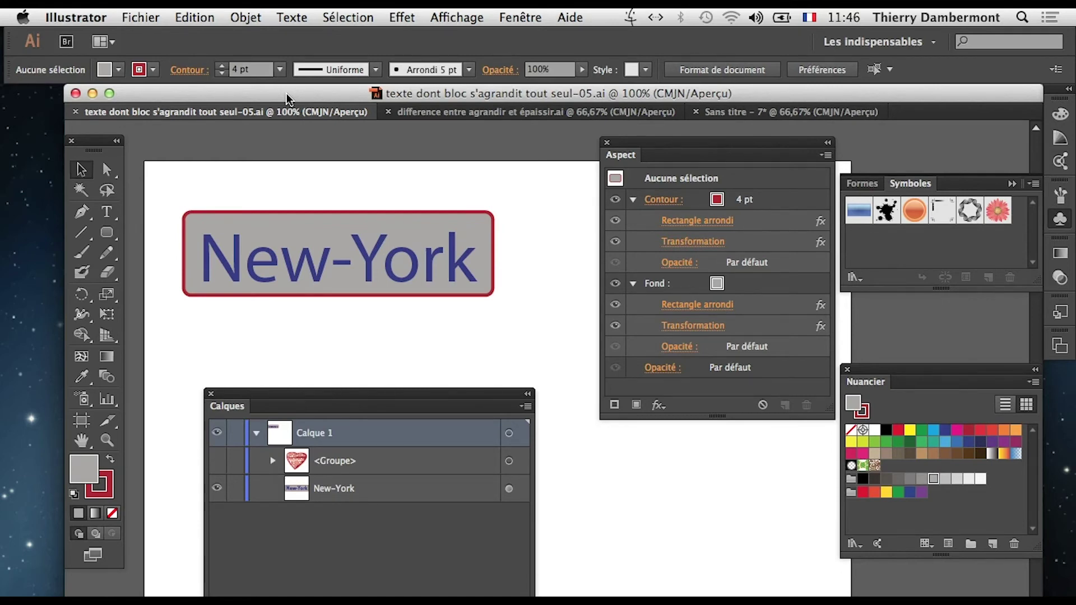
# Select the "New-York" text and enlarge the Appearance panel to fit its full list of attributes
pyautogui.click(343, 284)
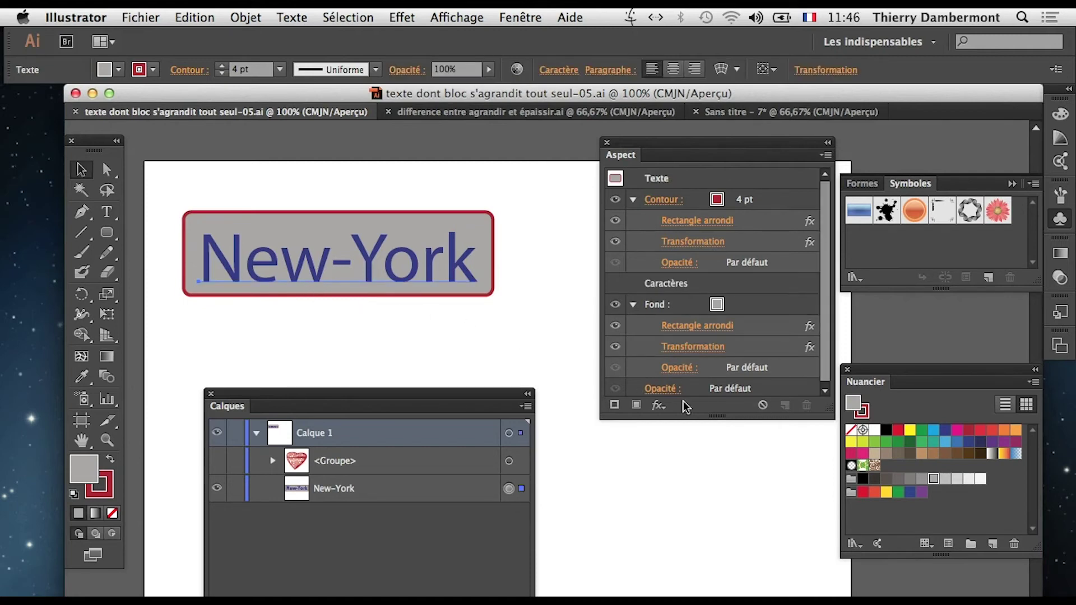
pyautogui.moveTo(827, 411); pyautogui.dragTo(819, 502)
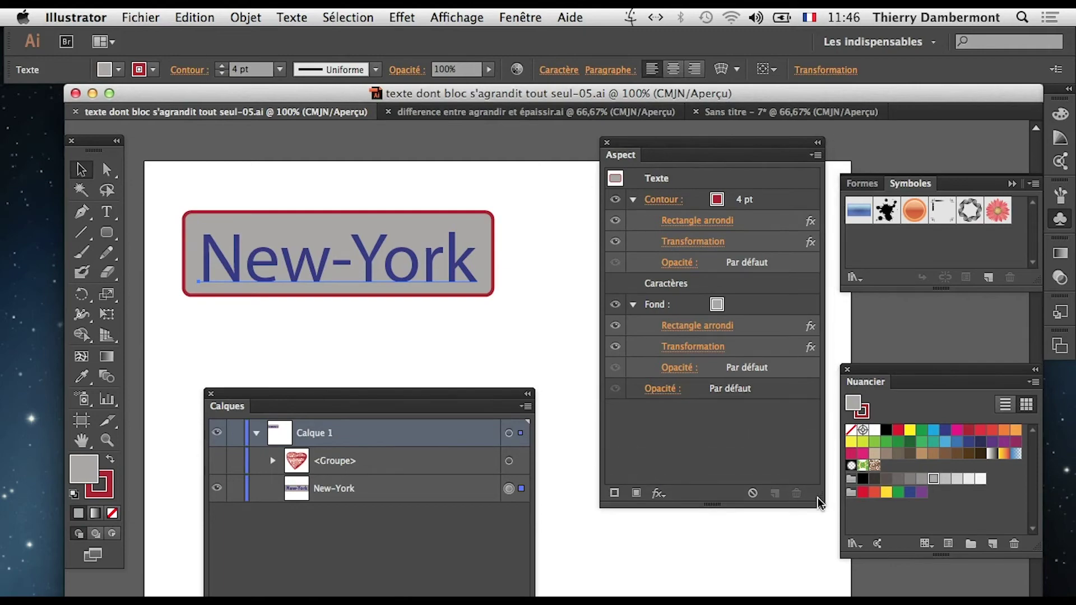
pyautogui.moveTo(713, 147); pyautogui.dragTo(682, 148)
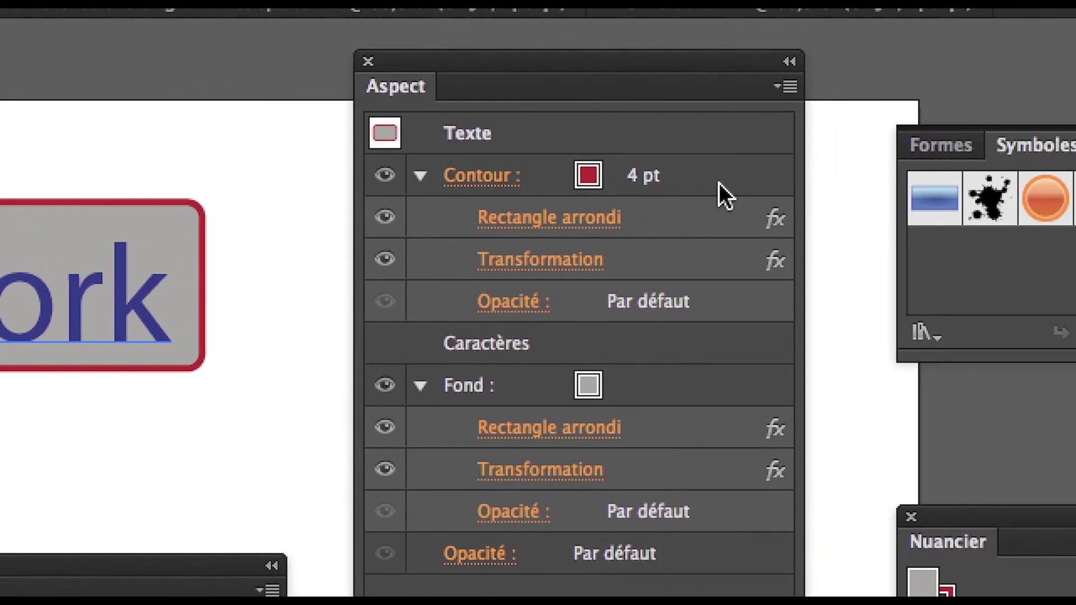
# Start a Drop Shadow (Ombre portée) effect on the red stroke and preview it on the artwork
pyautogui.click(718, 183)
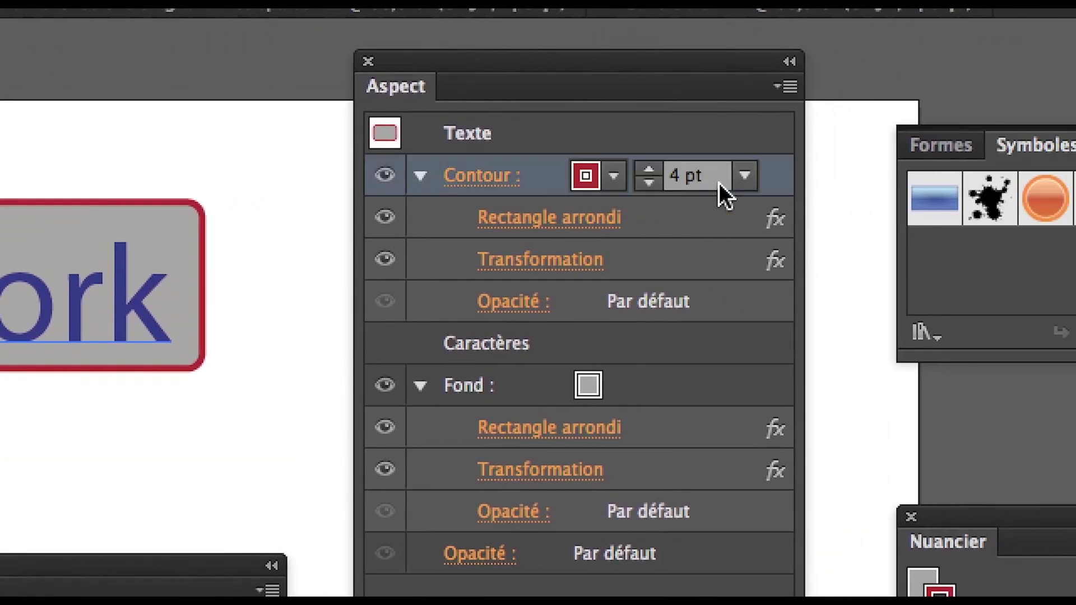
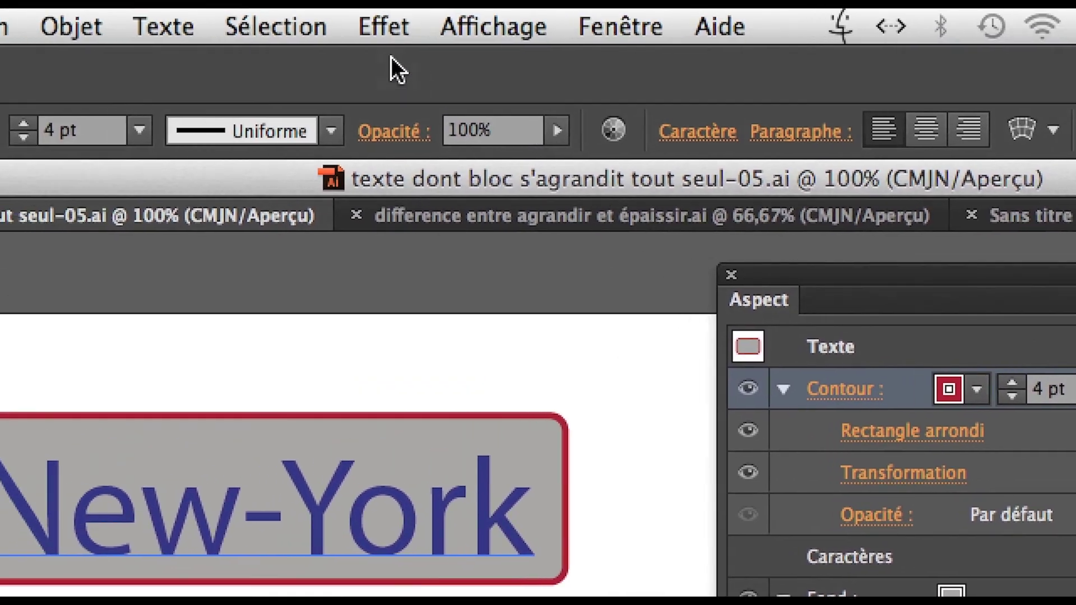
pyautogui.click(391, 31)
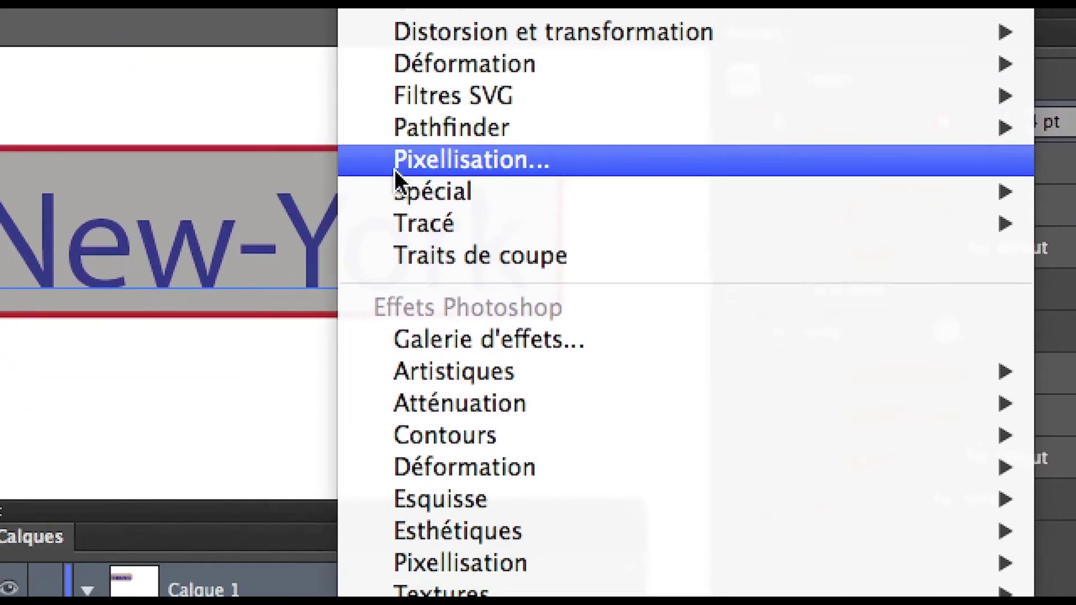
pyautogui.moveTo(438, 179)
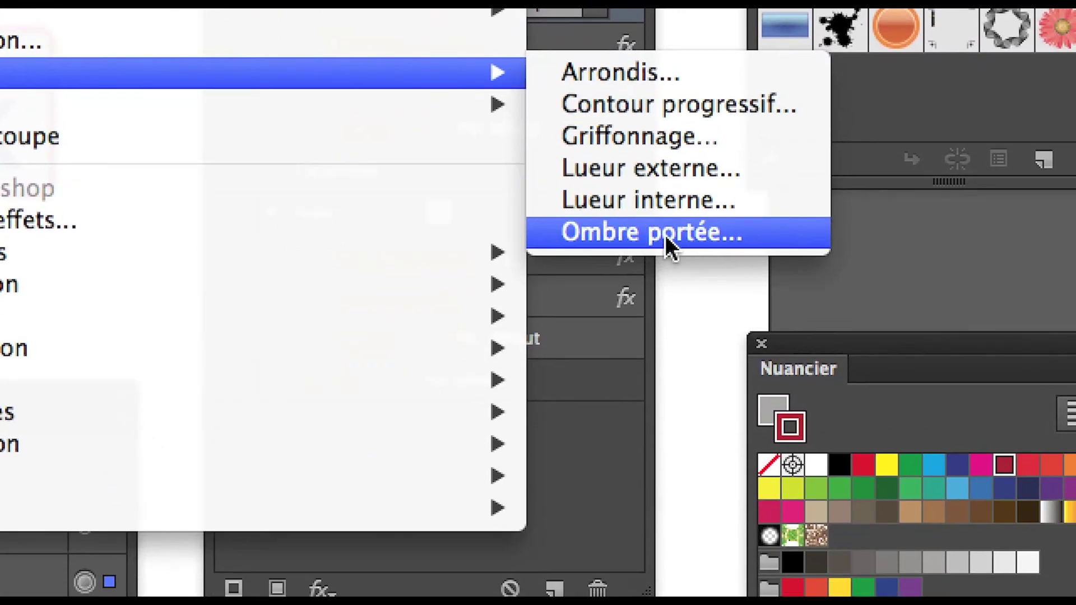
pyautogui.click(664, 237)
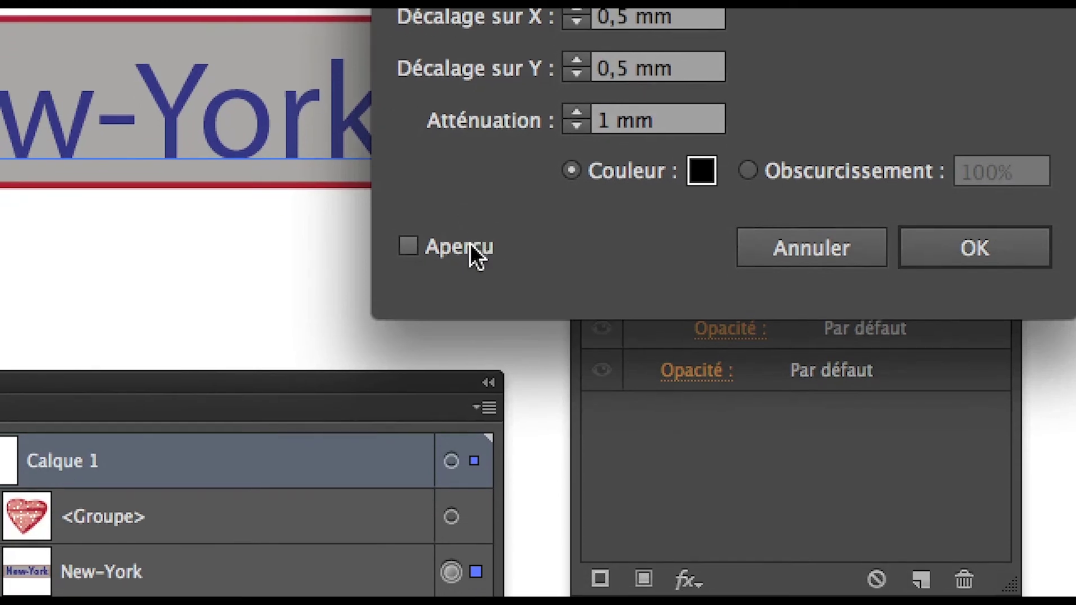
pyautogui.click(311, 604)
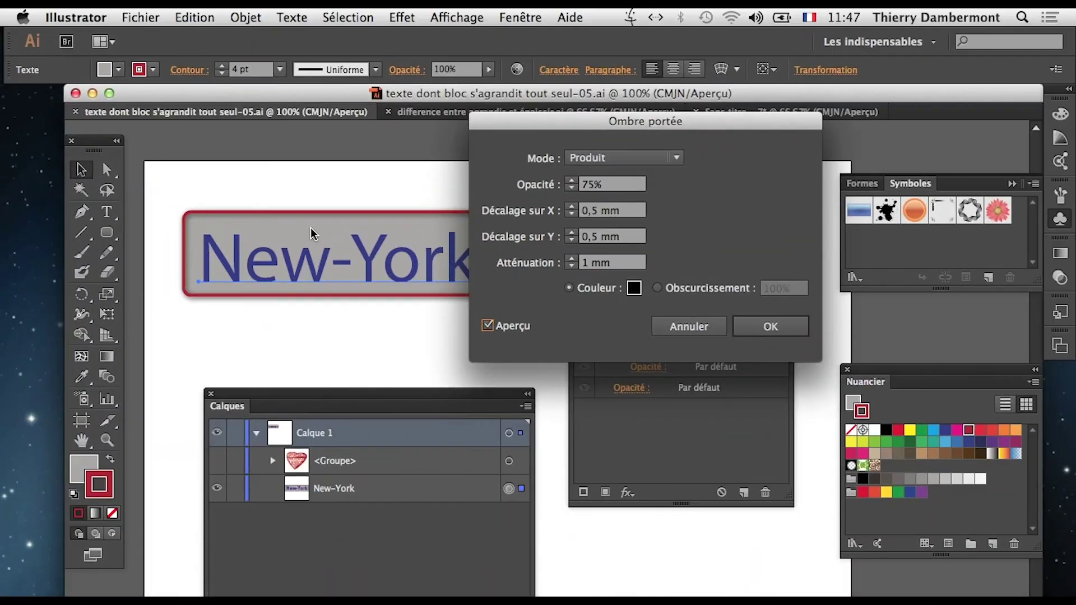
pyautogui.moveTo(612, 141); pyautogui.dragTo(649, 150)
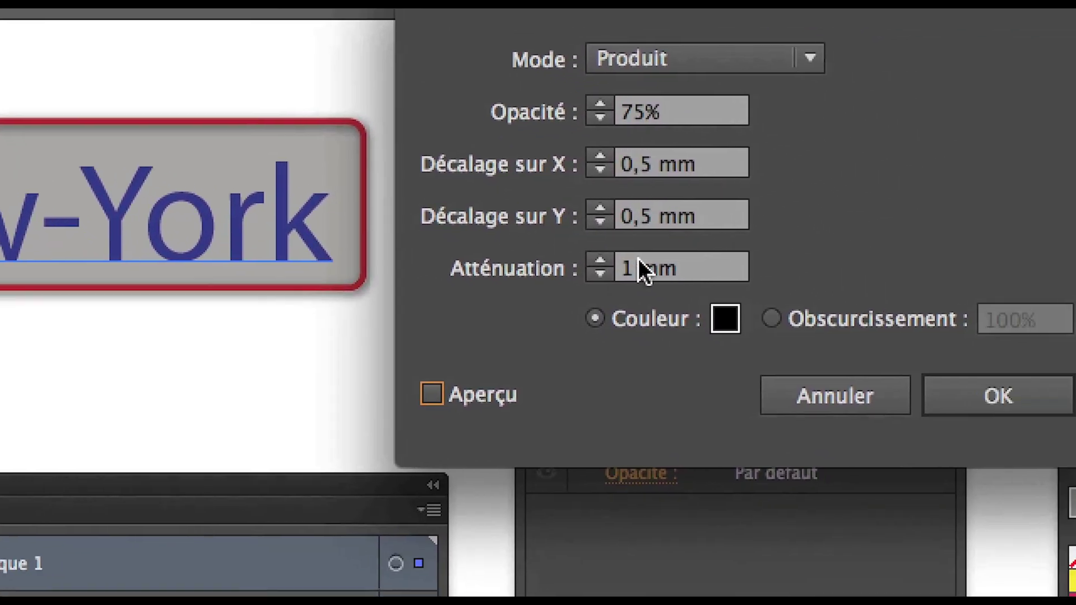
# Set the drop shadow's blur (Atténuation) to 0,5 mm and its X offset to 2 mm, with the preview on
pyautogui.click(757, 278)
pyautogui.moveTo(653, 262); pyautogui.dragTo(527, 262)
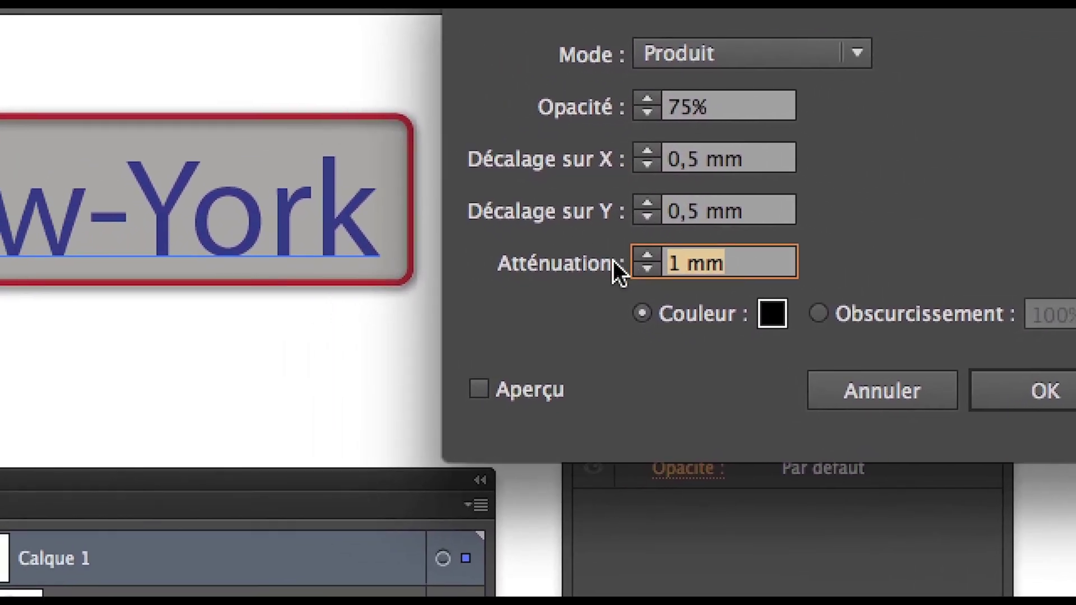
pyautogui.write('0,5')
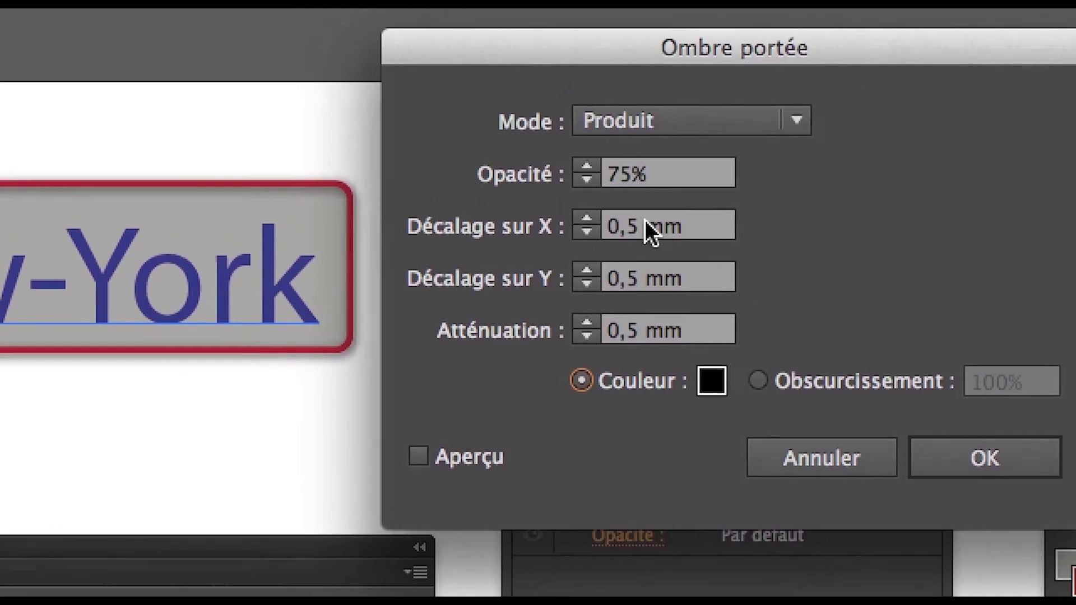
pyautogui.click(622, 220)
pyautogui.click(622, 220)
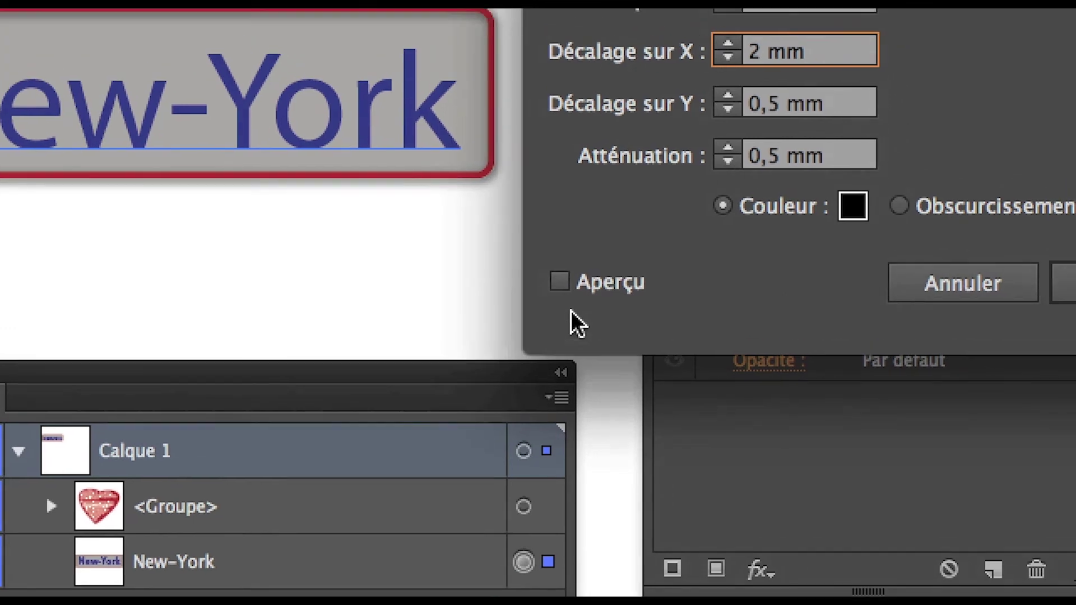
pyautogui.click(458, 455)
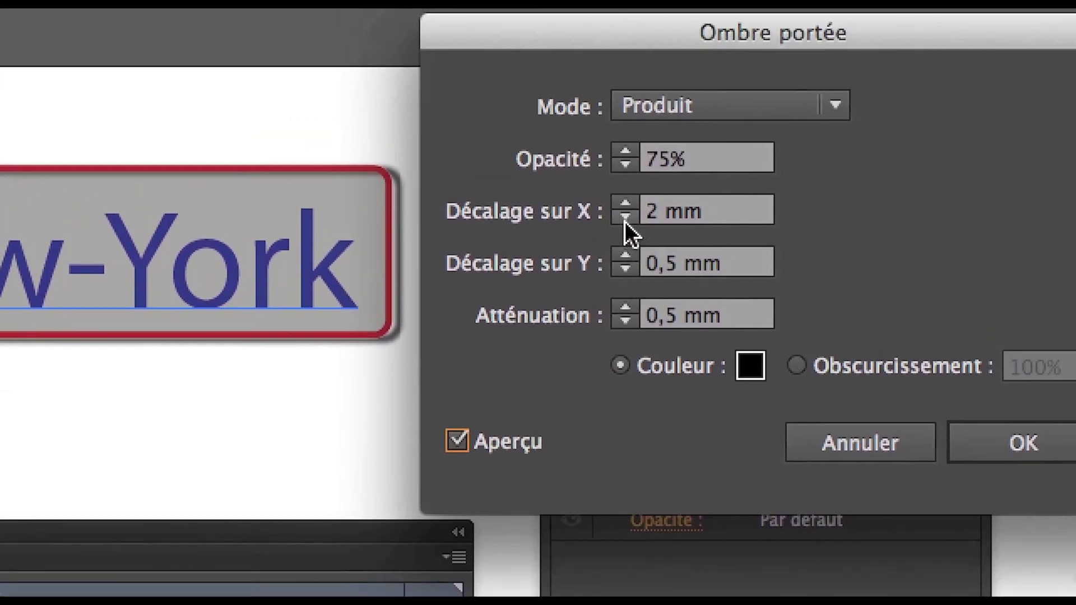
# Set the drop shadow's X and Y offsets to 1 mm each and apply the effect to the stroke
pyautogui.click(620, 176)
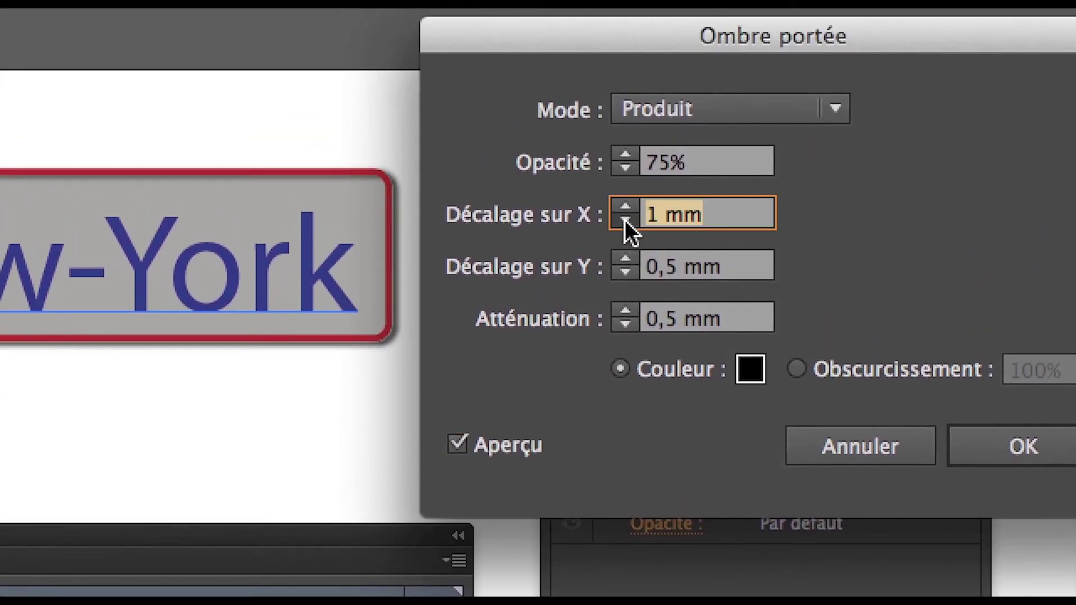
pyautogui.click(620, 175)
pyautogui.click(624, 214)
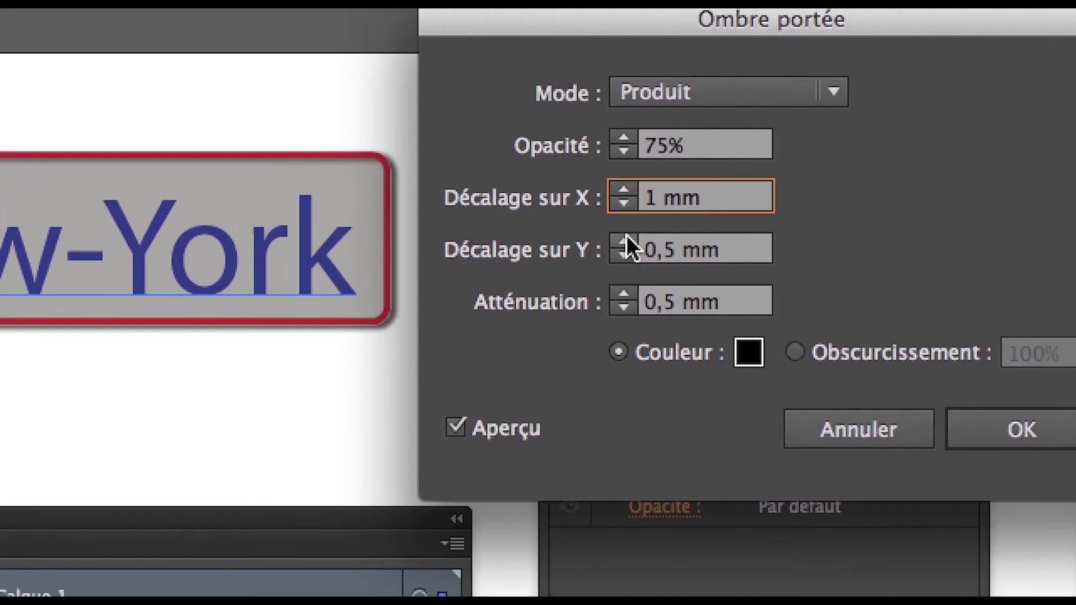
pyautogui.click(625, 266)
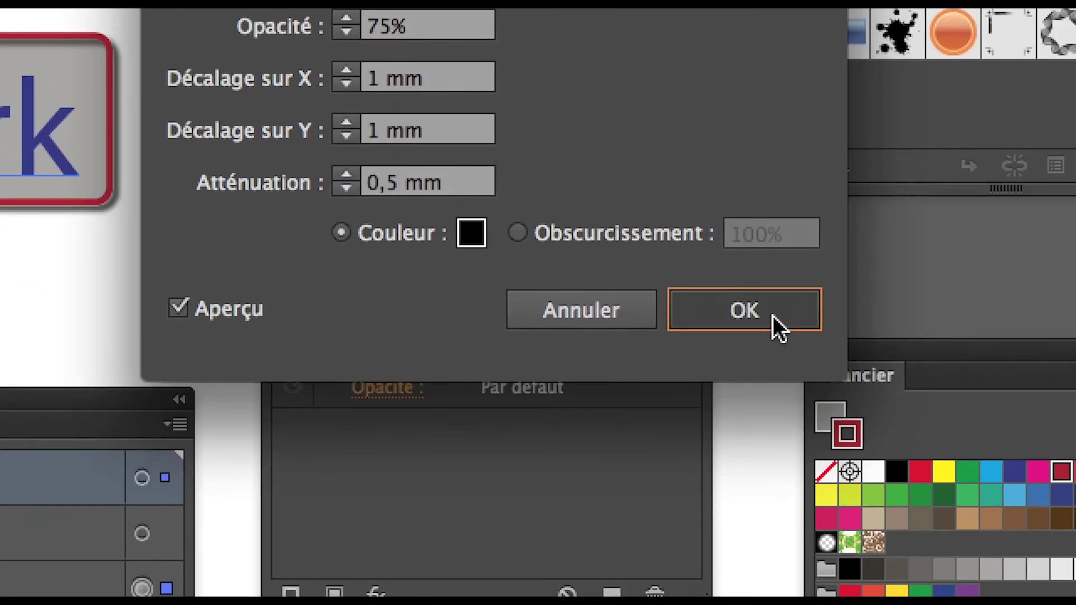
pyautogui.click(776, 324)
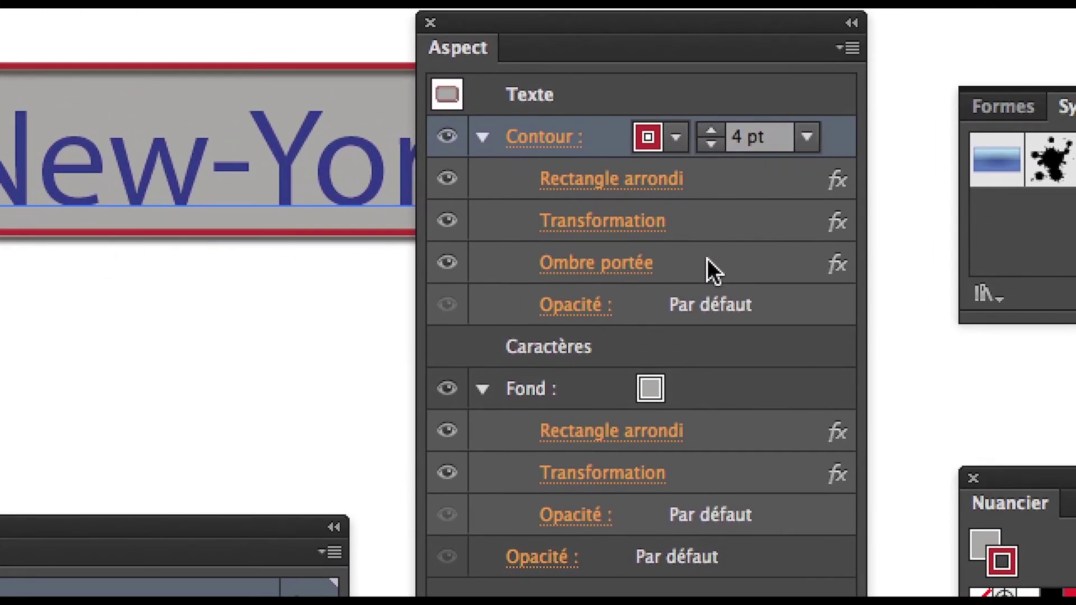
# Try the Drop Shadow (Ombre portée) effect on the grey fill twice, moving it back to the red stroke each time
pyautogui.click(1026, 243)
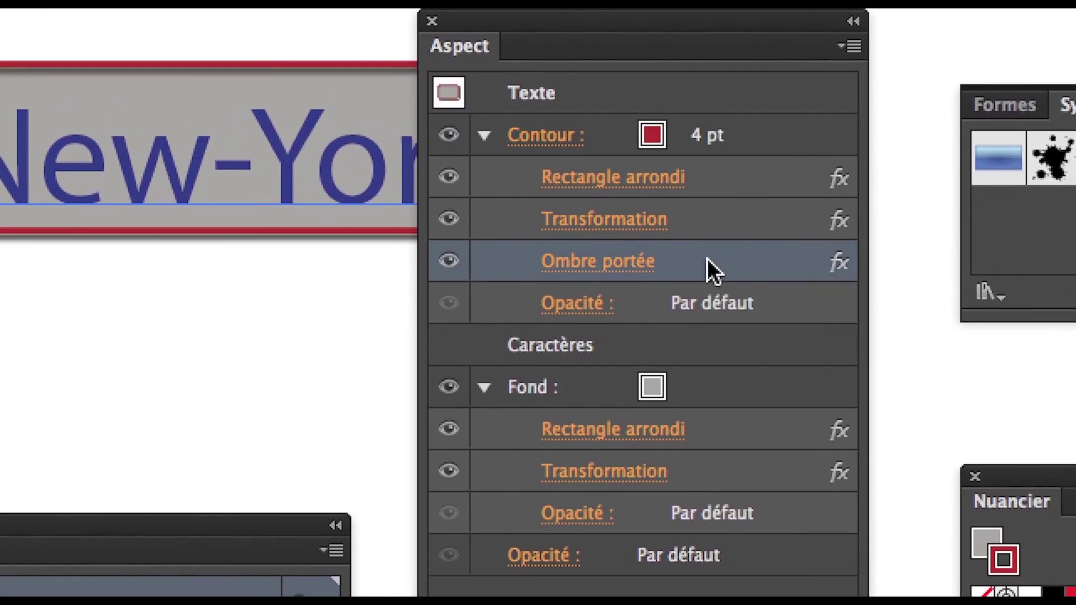
pyautogui.moveTo(707, 267); pyautogui.dragTo(708, 374)
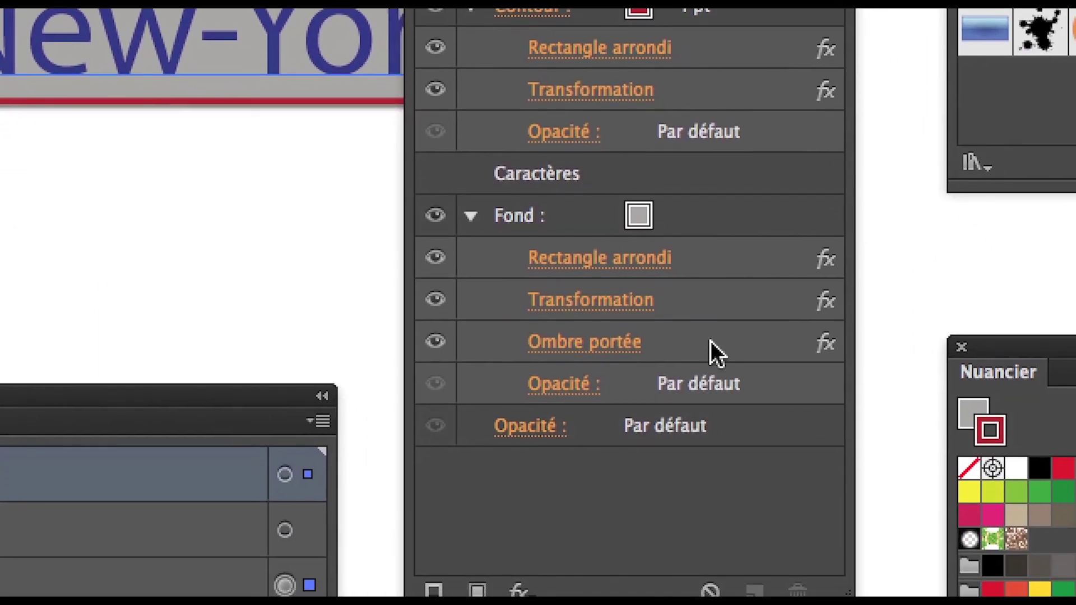
pyautogui.moveTo(710, 341); pyautogui.dragTo(734, 5)
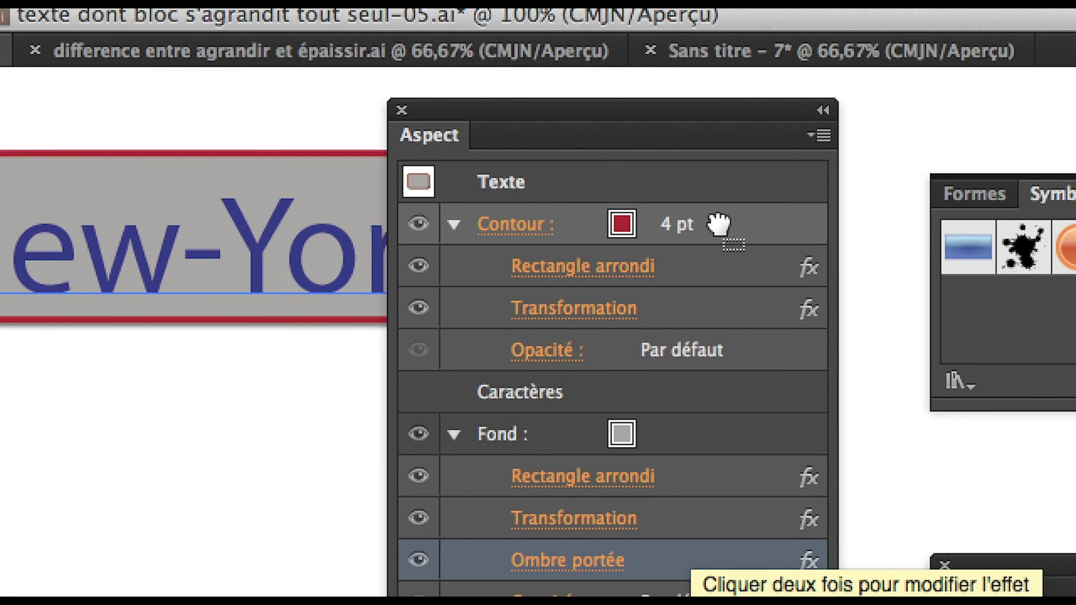
pyautogui.moveTo(718, 224); pyautogui.dragTo(717, 220)
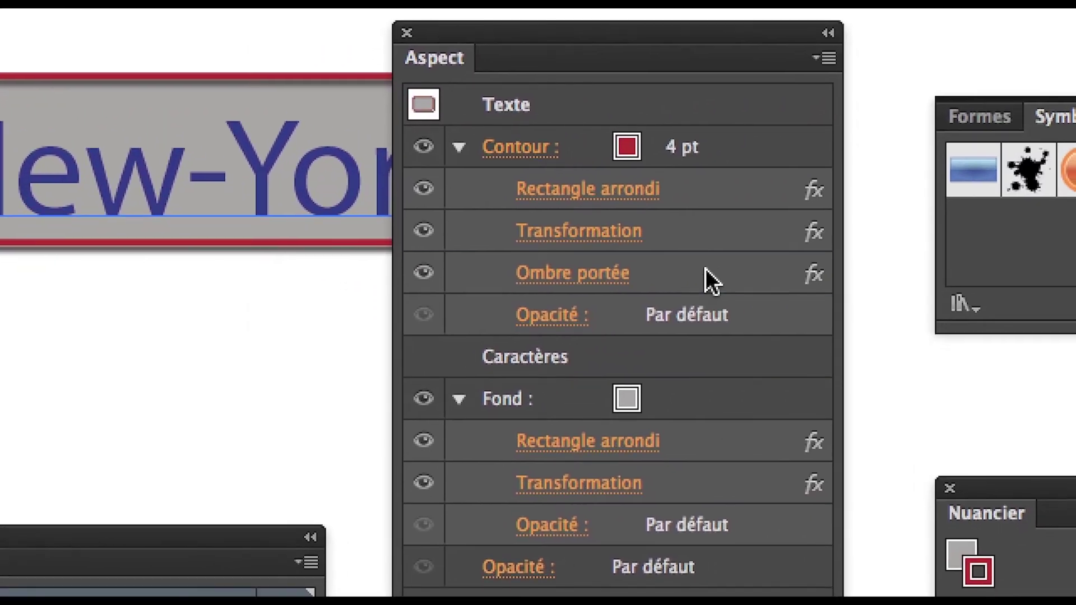
pyautogui.click(694, 268)
pyautogui.moveTo(695, 268); pyautogui.dragTo(729, 400)
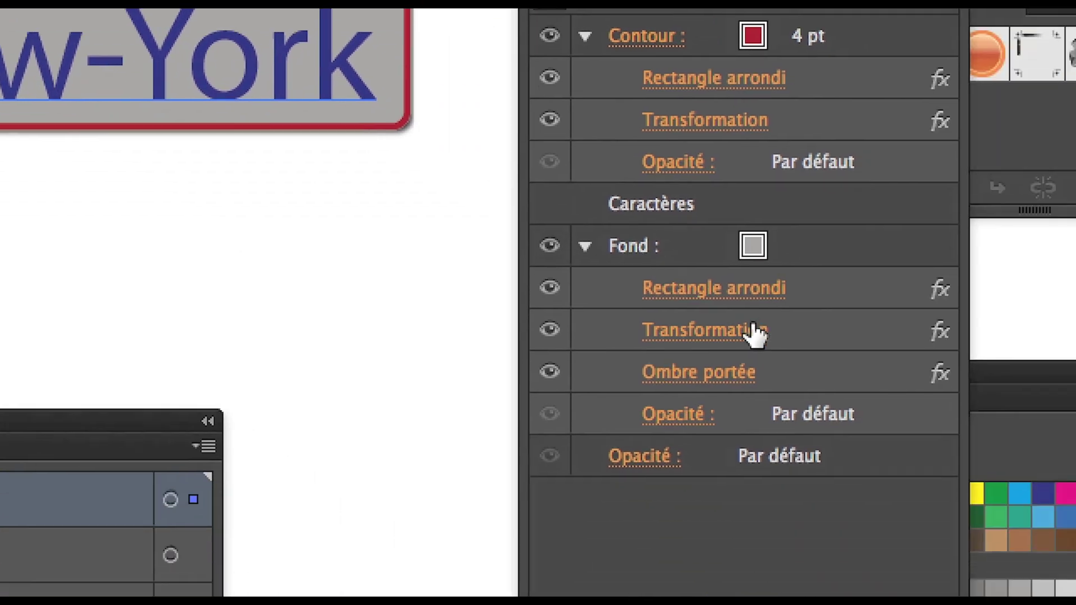
pyautogui.click(1055, 512)
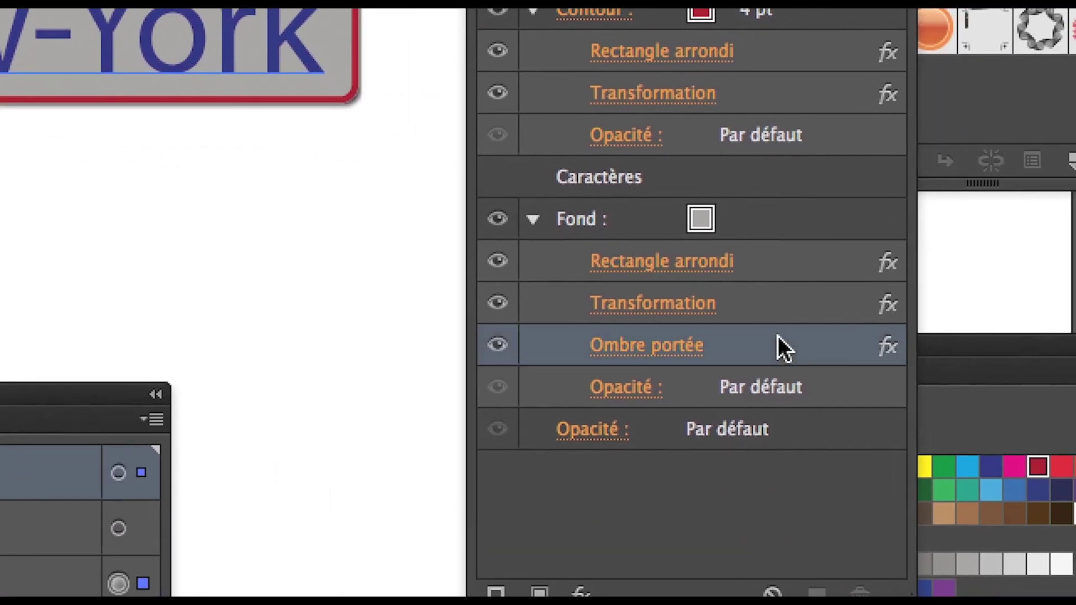
pyautogui.moveTo(731, 343); pyautogui.dragTo(803, 7)
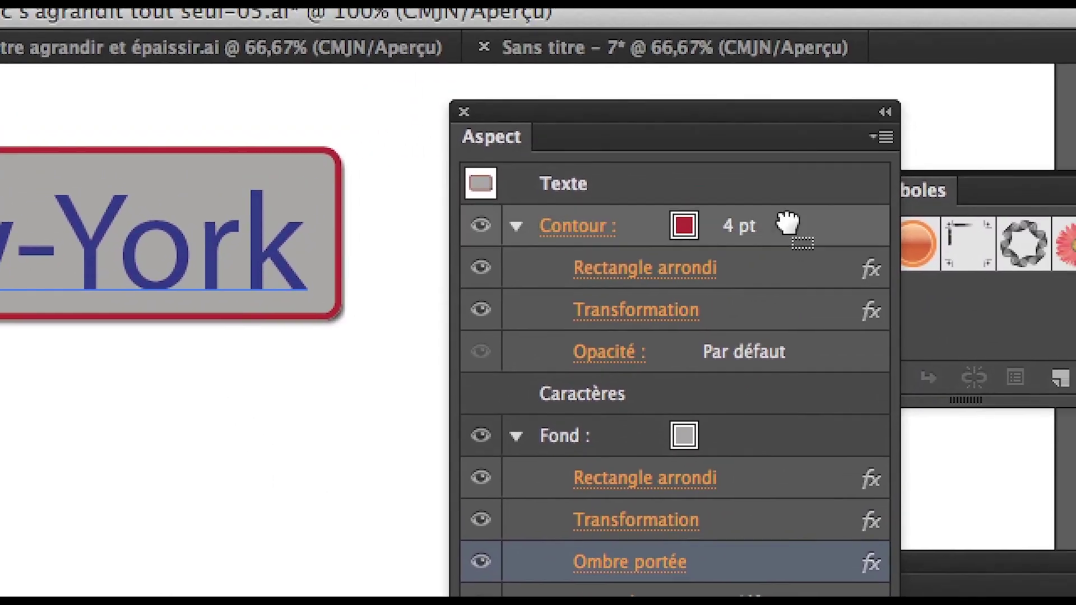
pyautogui.moveTo(787, 223); pyautogui.dragTo(785, 236)
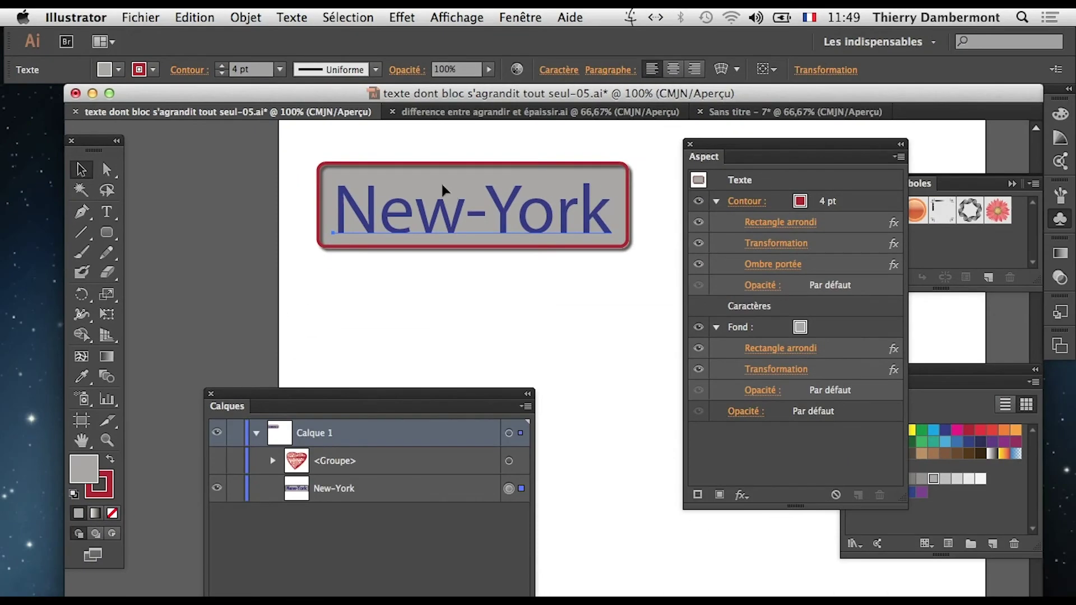
# Deselect the text and save the document as "texte dont bloc s'agrandit tout seul-06.ai" with the default Illustrator options
pyautogui.click(440, 321)
pyautogui.click(137, 18)
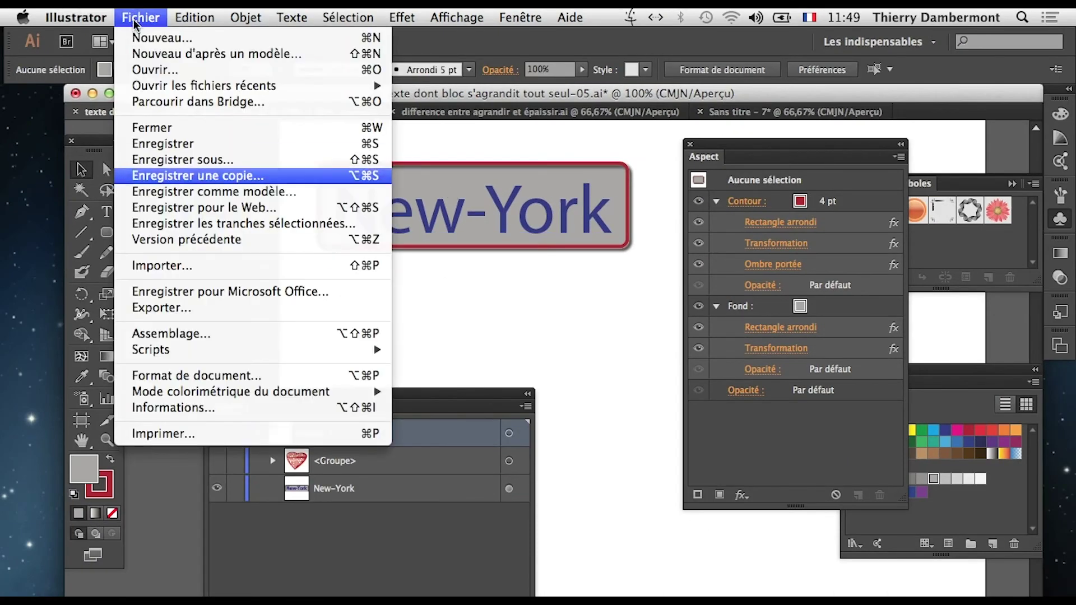
pyautogui.click(185, 159)
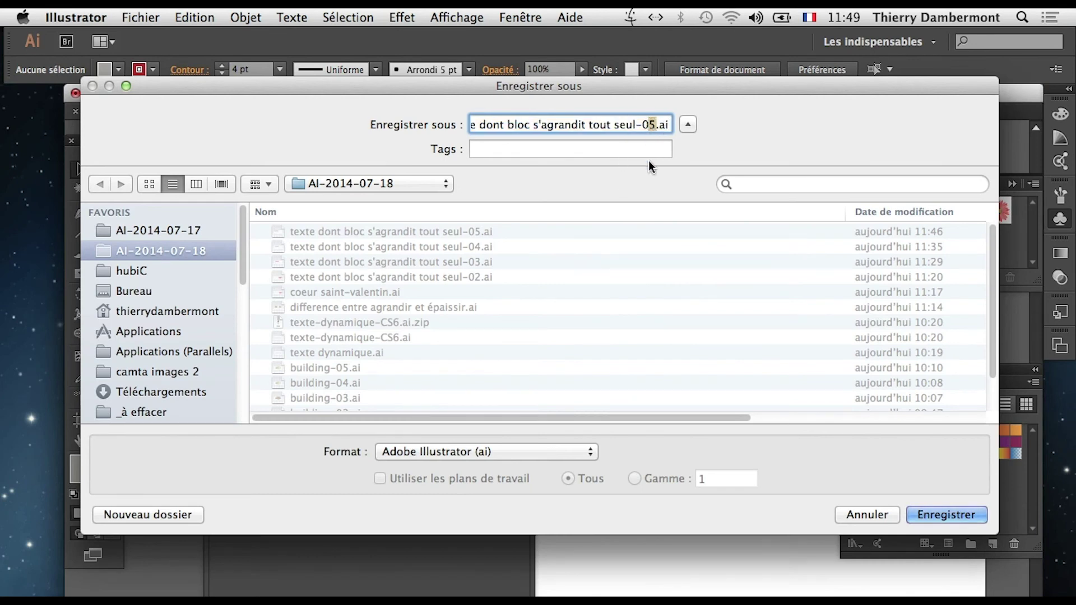
pyautogui.click(941, 514)
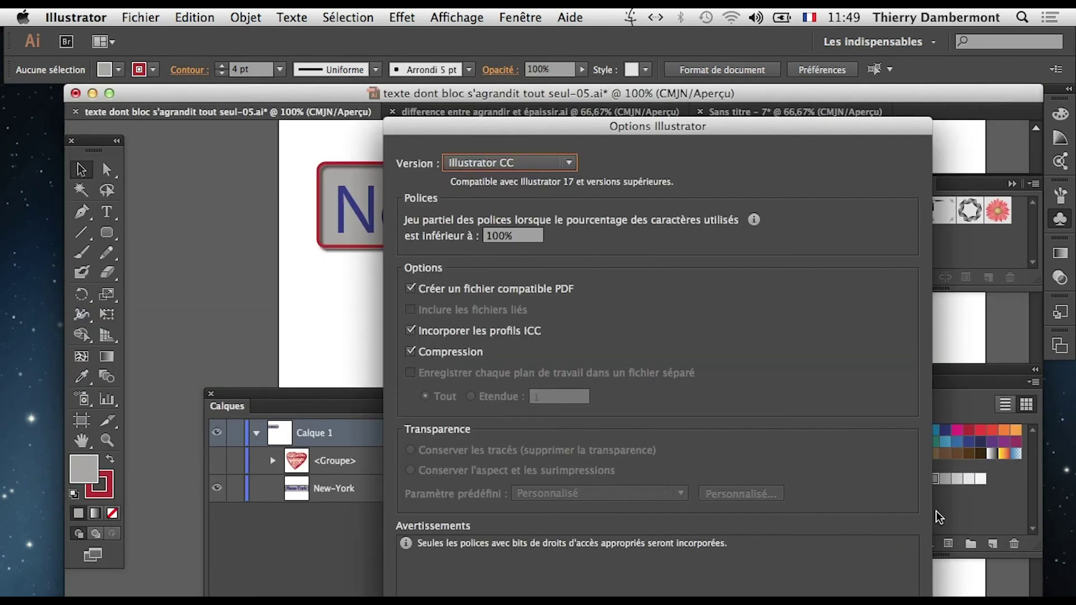
pyautogui.press('Return')
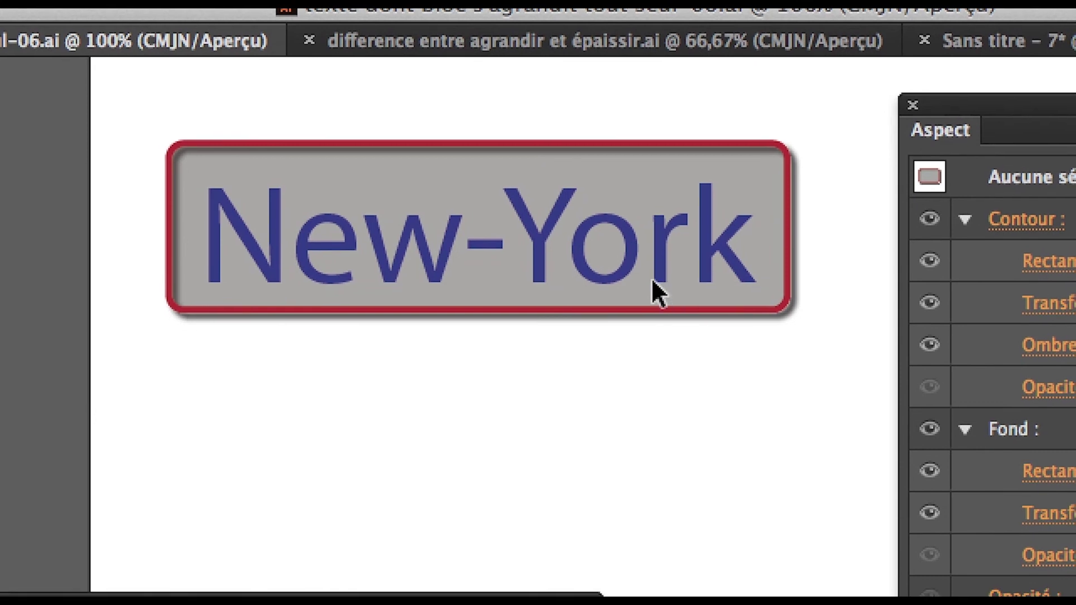
# Open the character-level attributes of the "New-York" text, select the character fill and review the effects on offer
pyautogui.click(658, 292)
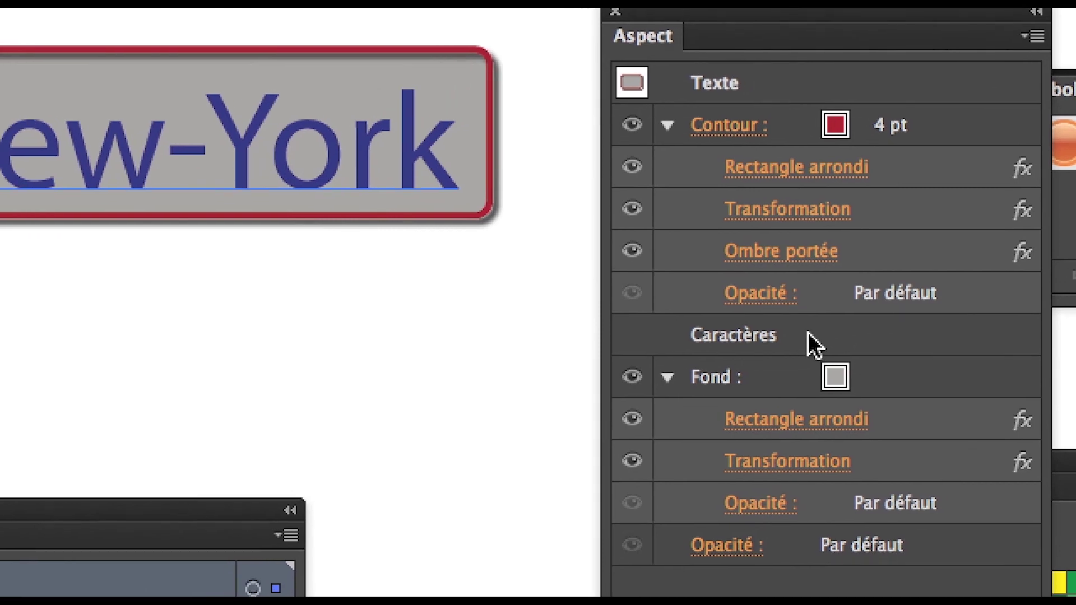
pyautogui.doubleClick(808, 334)
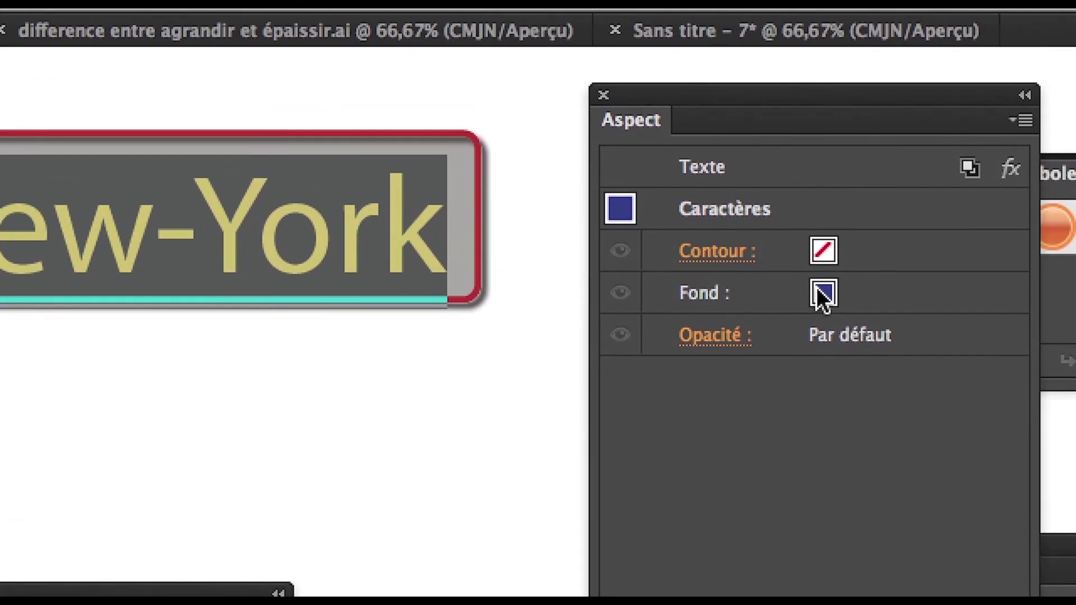
pyautogui.click(759, 297)
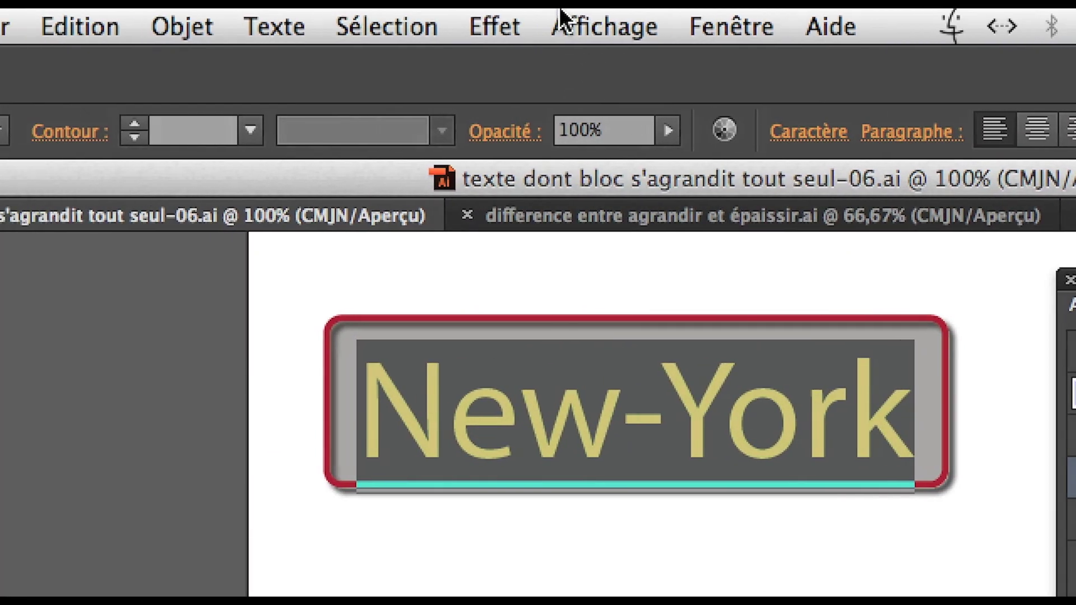
pyautogui.click(555, 24)
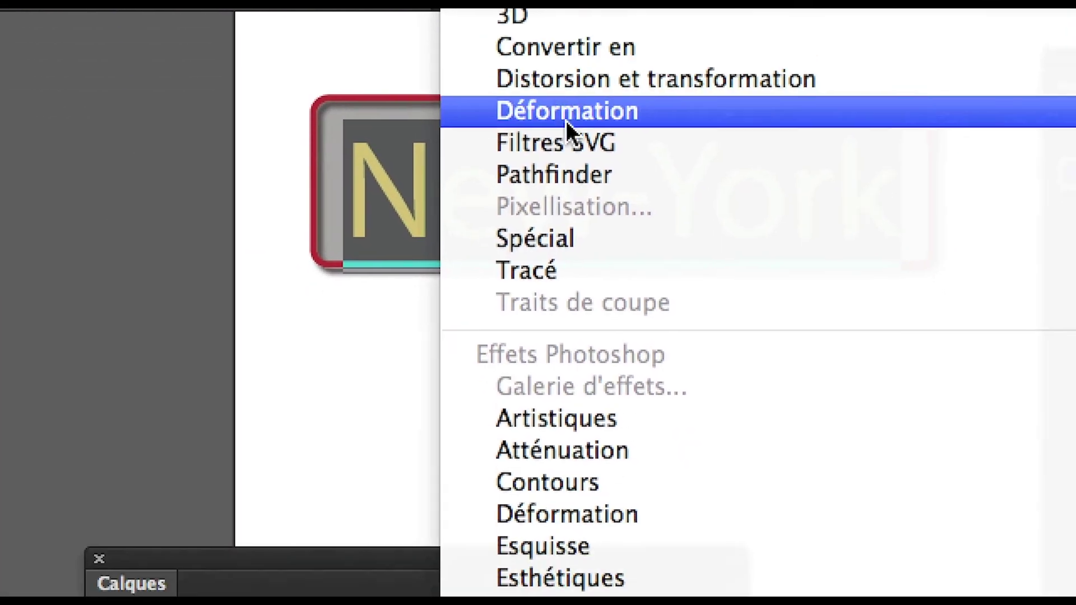
pyautogui.moveTo(830, 238)
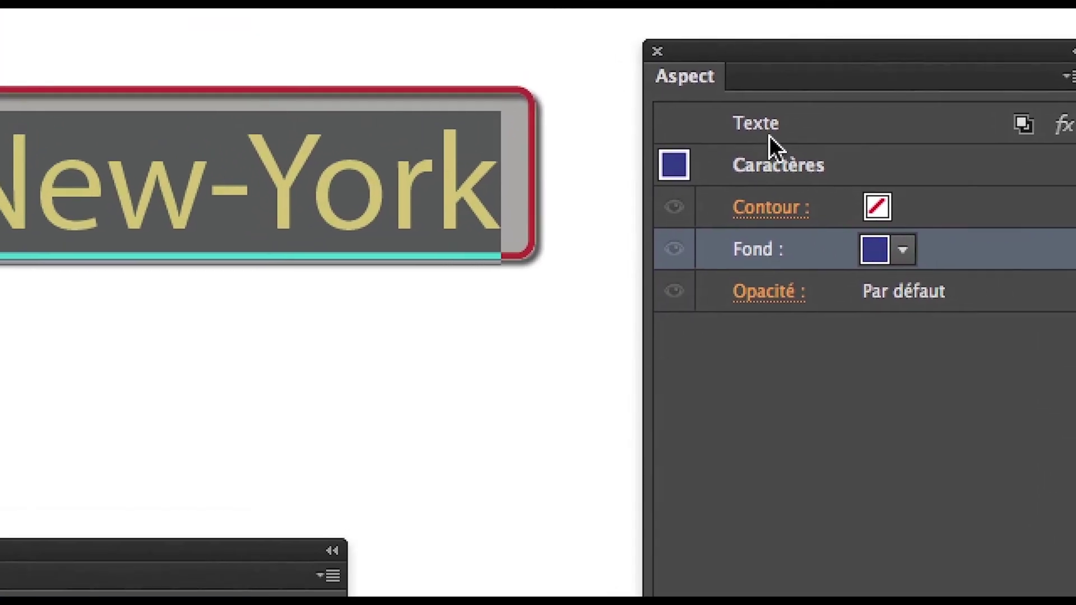
# Compare the text-level and character-level attributes of "New-York" by switching between Texte and Caractères
pyautogui.click(652, 51)
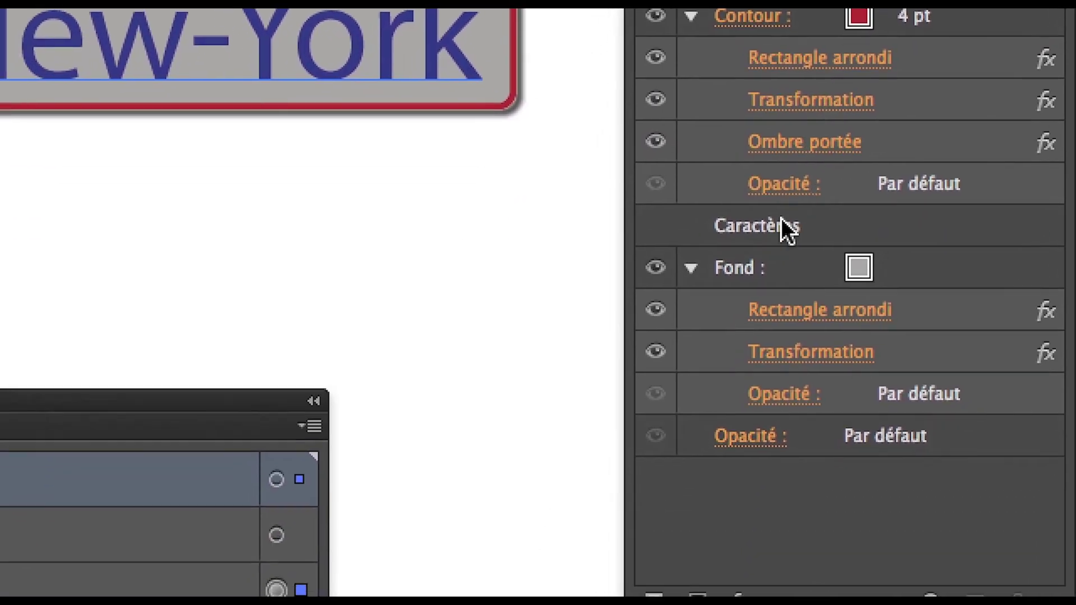
pyautogui.click(818, 388)
pyautogui.doubleClick(781, 222)
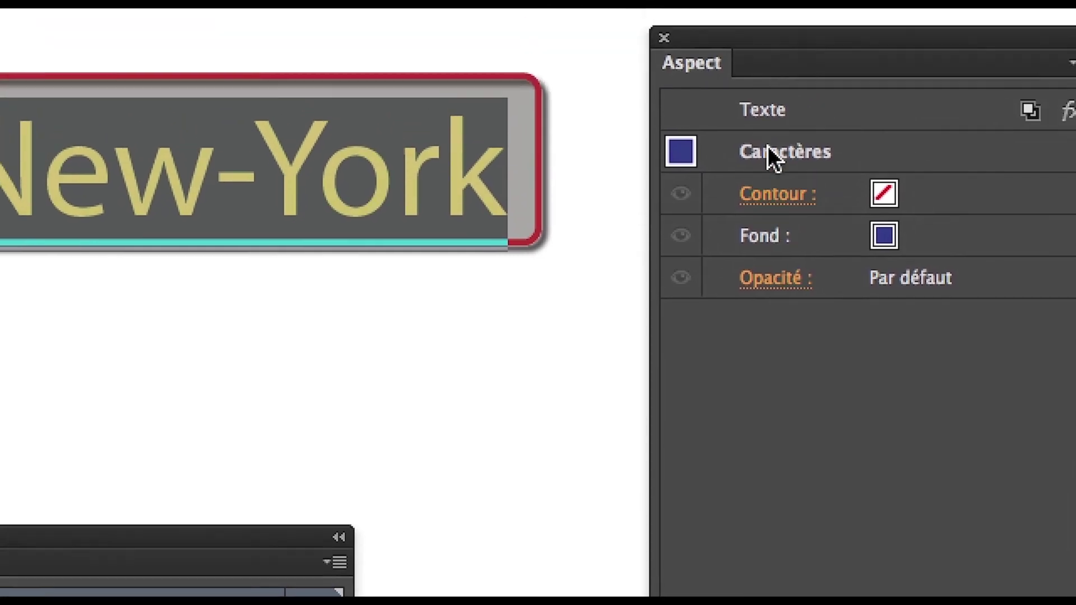
pyautogui.click(764, 116)
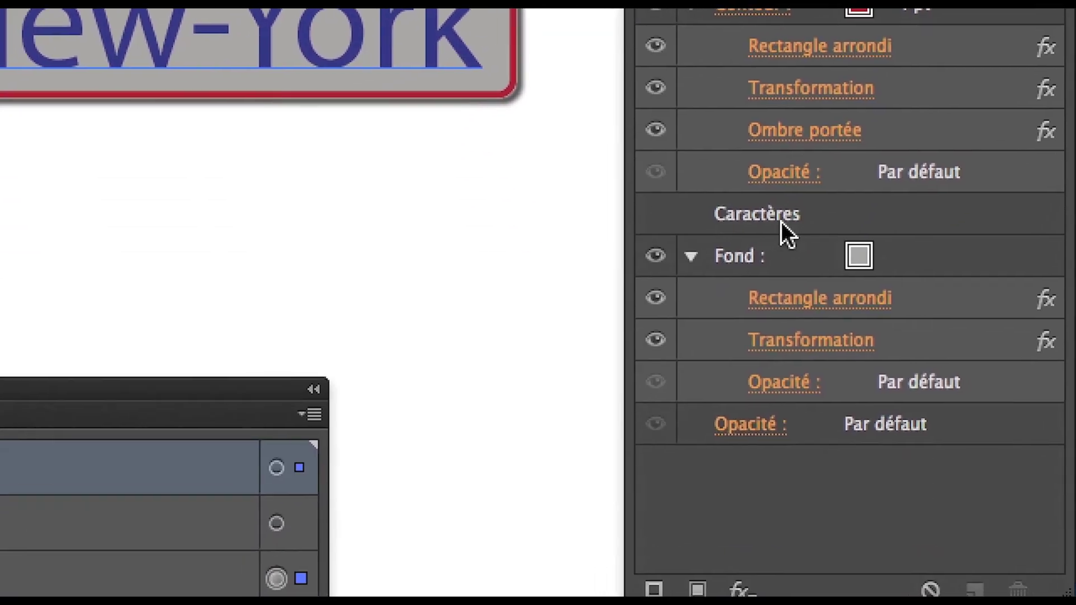
# Set the fill of the "New-York" characters to None and check the letters by placing the cursor among them and highlighting them
pyautogui.doubleClick(779, 221)
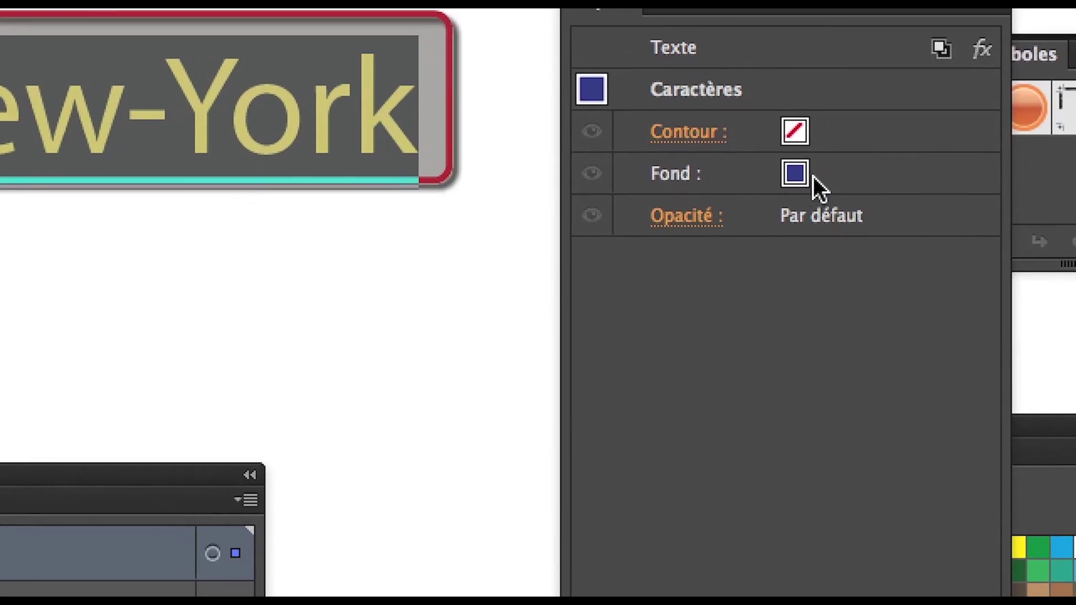
pyautogui.click(837, 176)
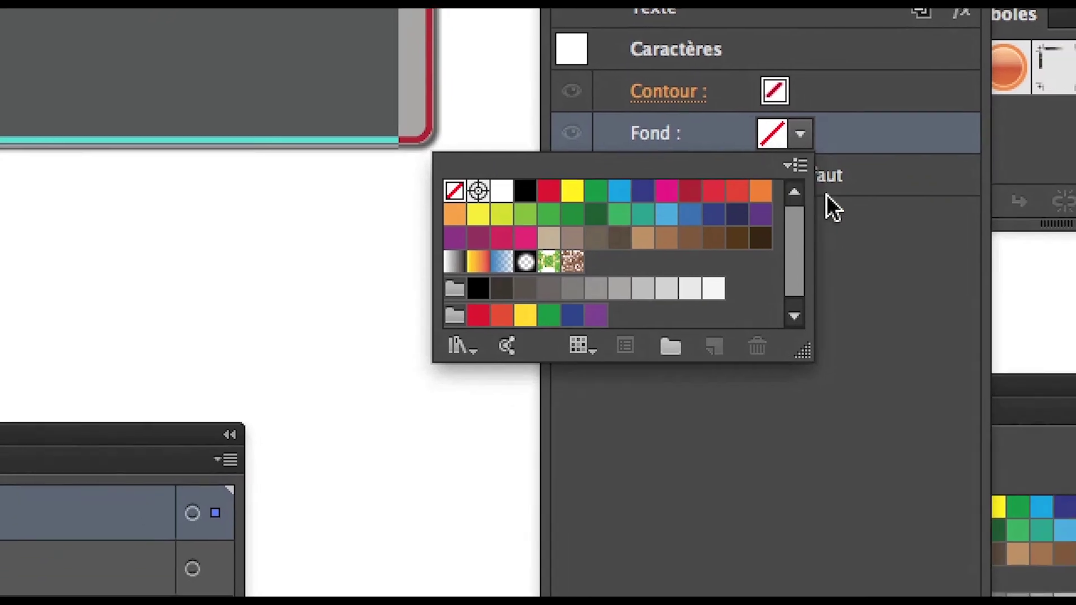
pyautogui.click(827, 196)
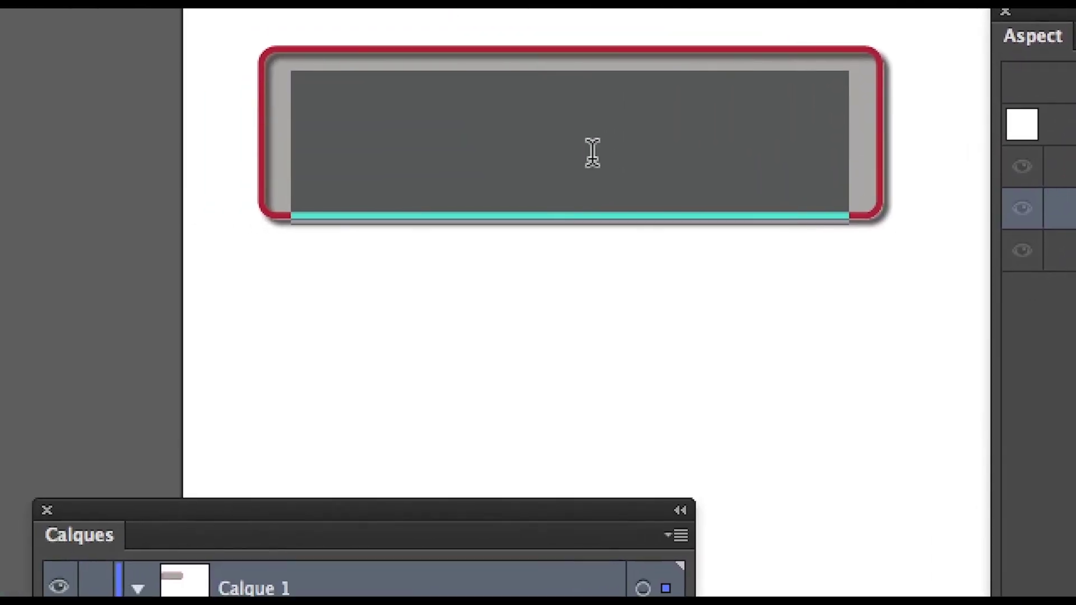
pyautogui.click(592, 152)
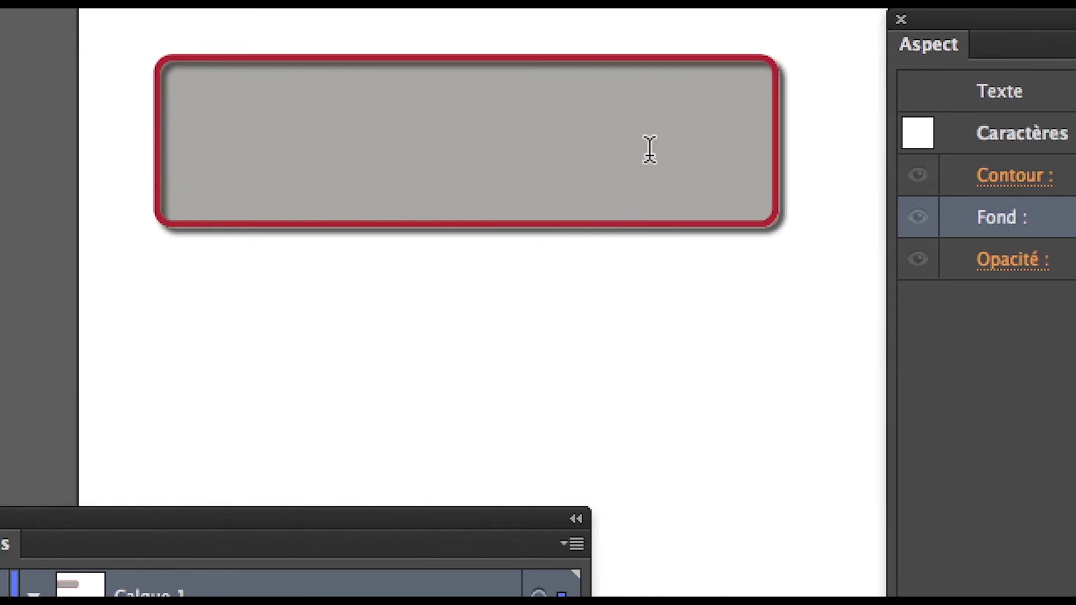
pyautogui.moveTo(672, 150); pyautogui.dragTo(396, 150)
pyautogui.click(379, 150)
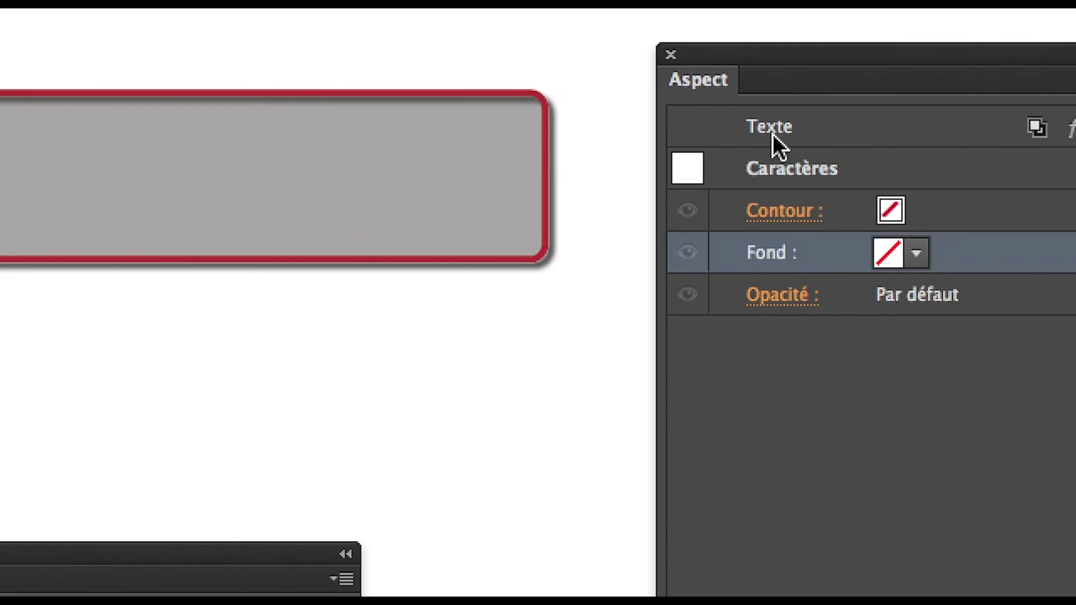
# Return to the text-level attributes of "New-York", collapse the Contour and Fond entries, and add a new fill above the stroke
pyautogui.click(1070, 96)
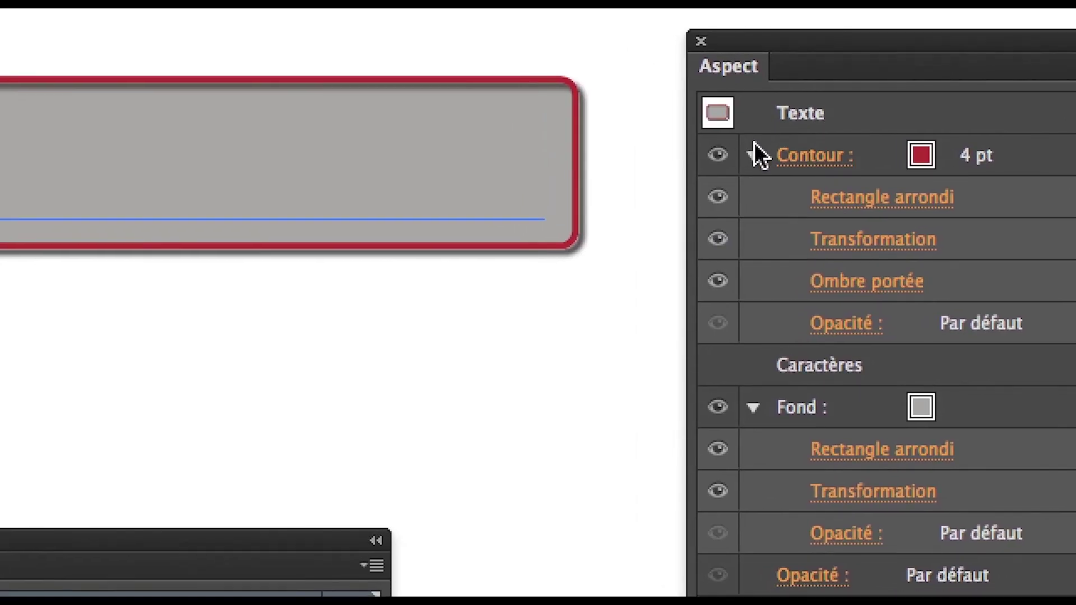
pyautogui.click(752, 156)
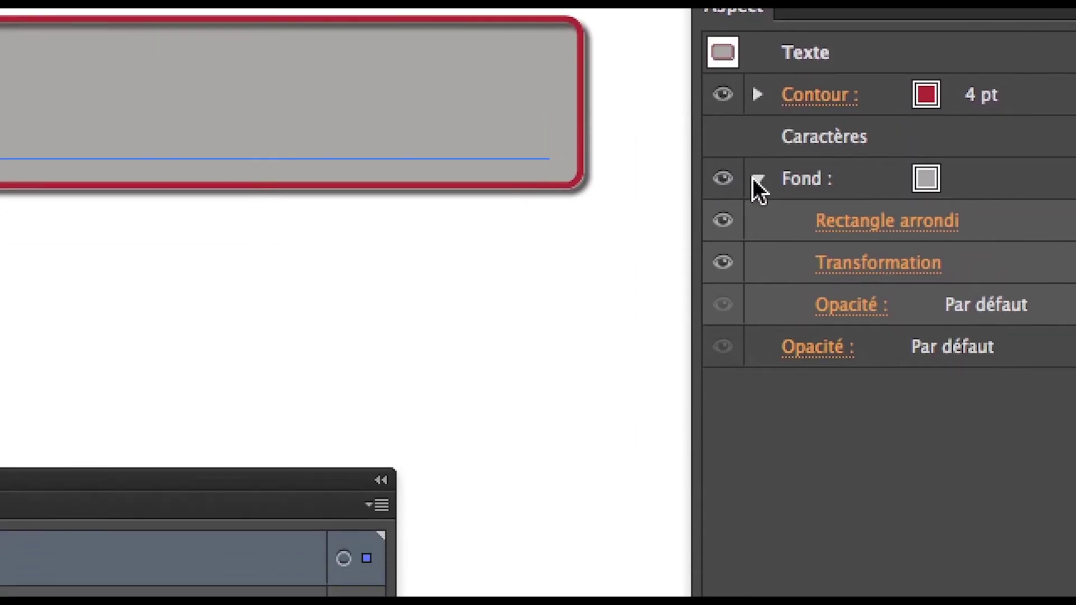
pyautogui.click(751, 226)
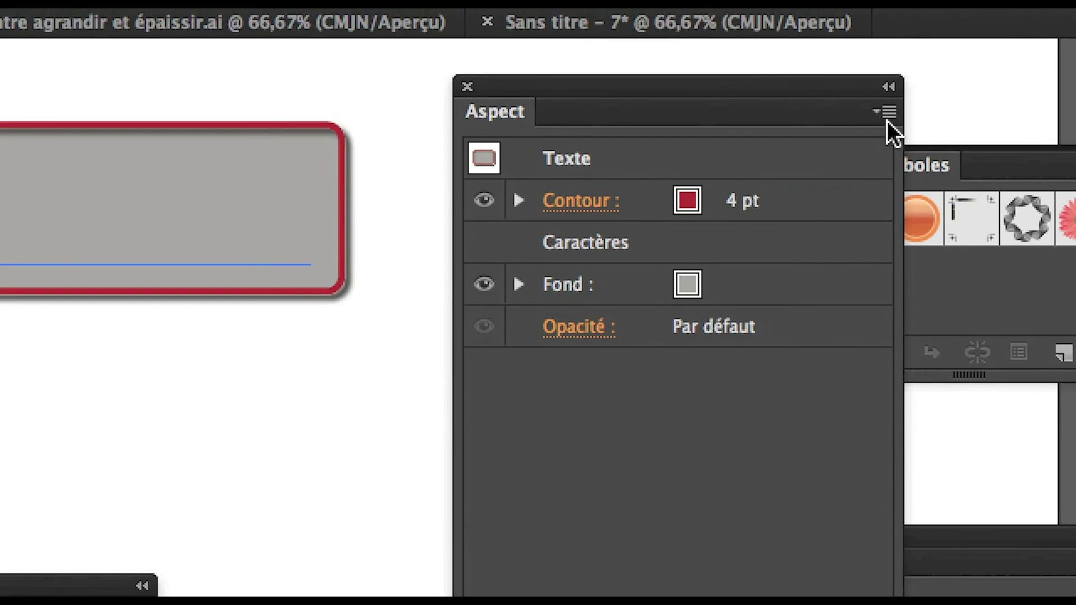
pyautogui.moveTo(836, 87); pyautogui.dragTo(673, 70)
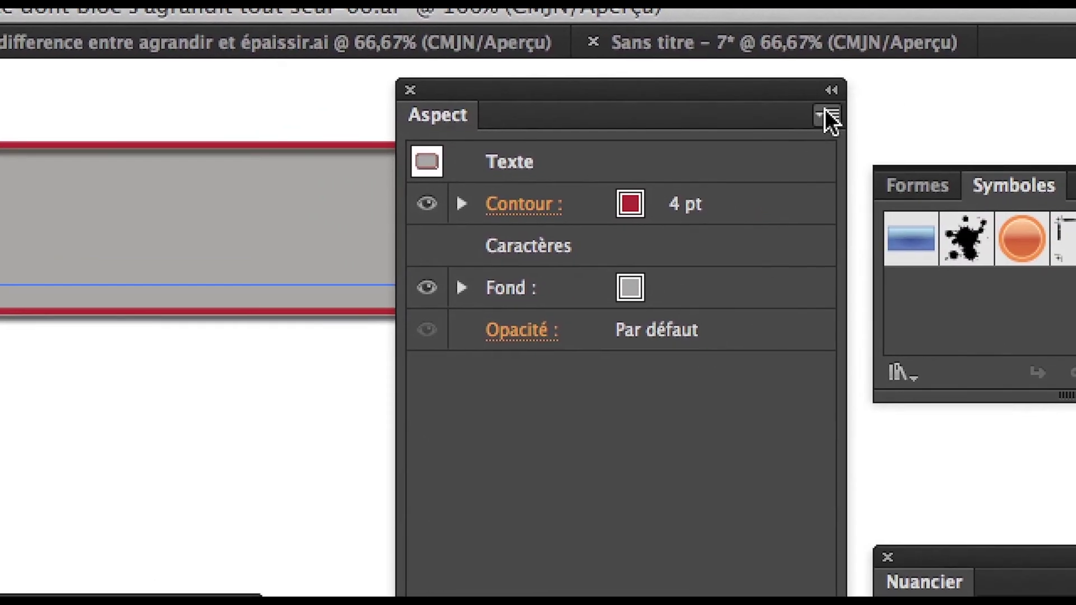
pyautogui.click(855, 127)
pyautogui.click(786, 110)
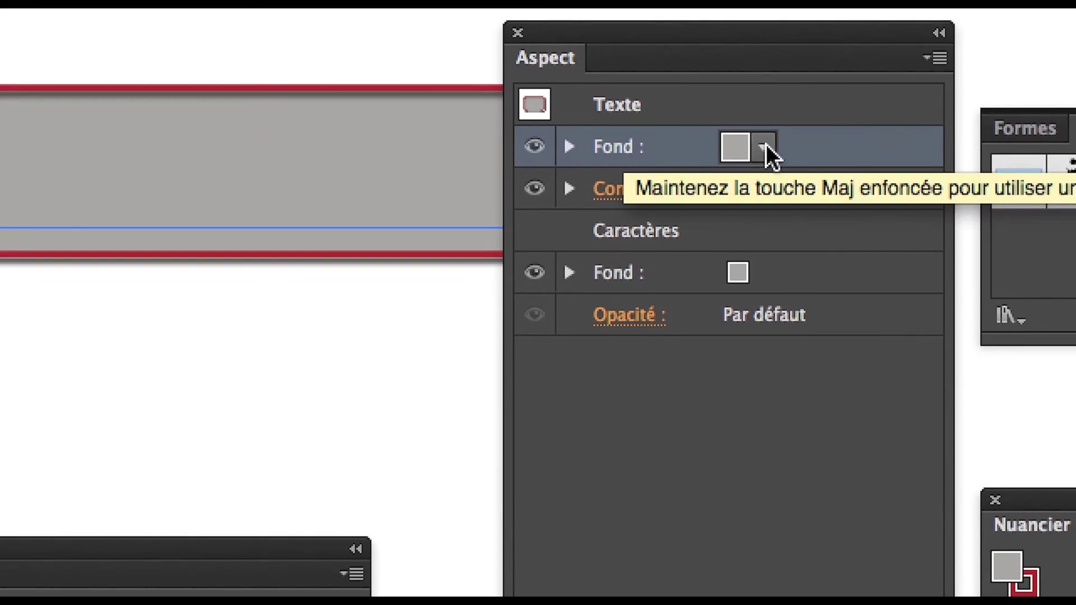
# Try red and light blue on the new top fill, and settle on a medium blue for the "New-York" letters
pyautogui.click(765, 146)
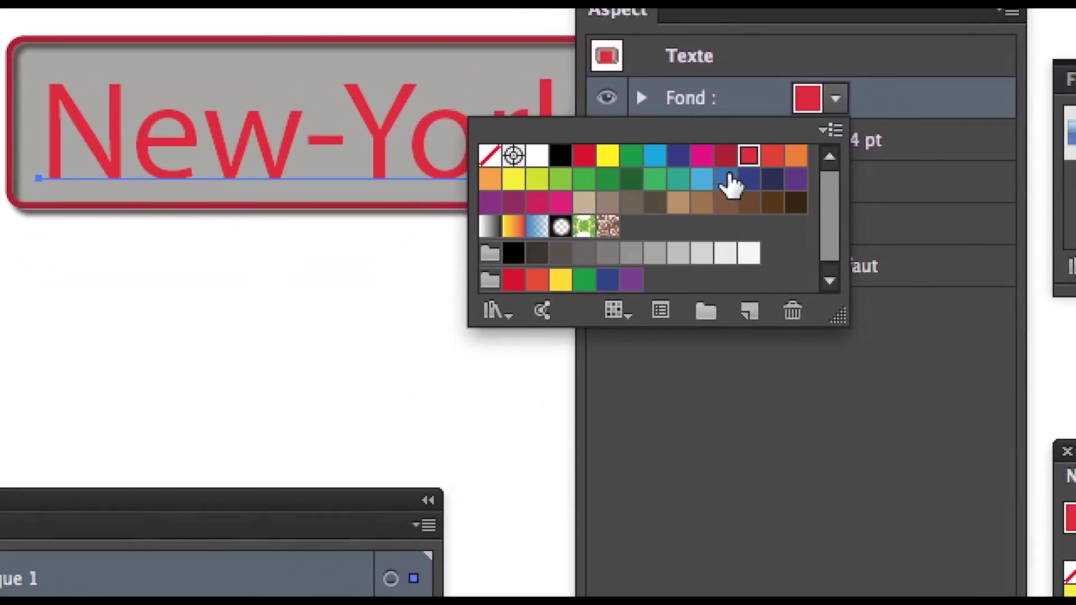
pyautogui.click(736, 185)
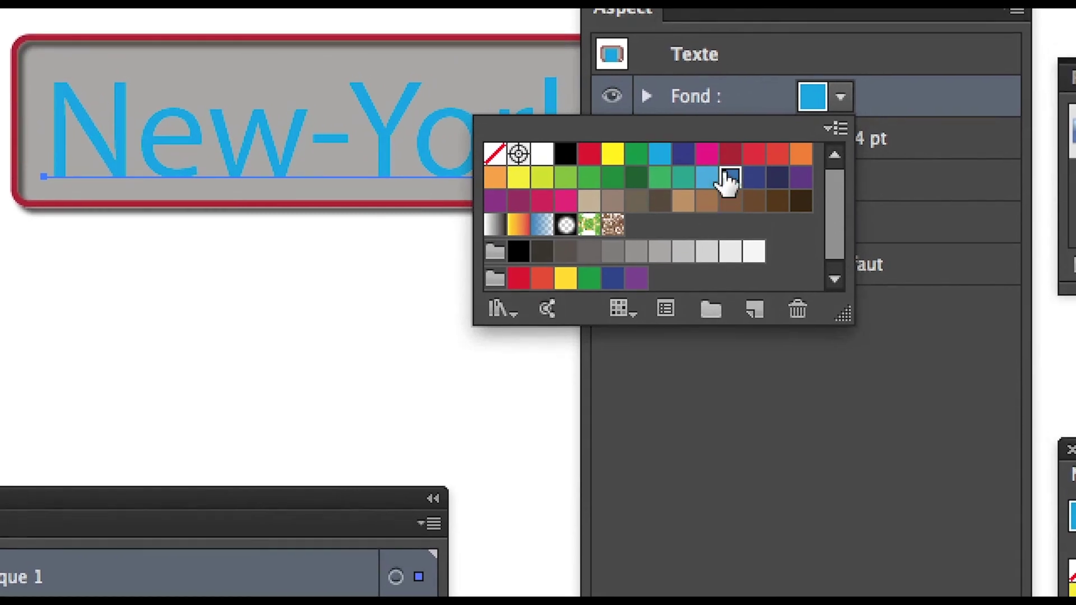
pyautogui.click(767, 190)
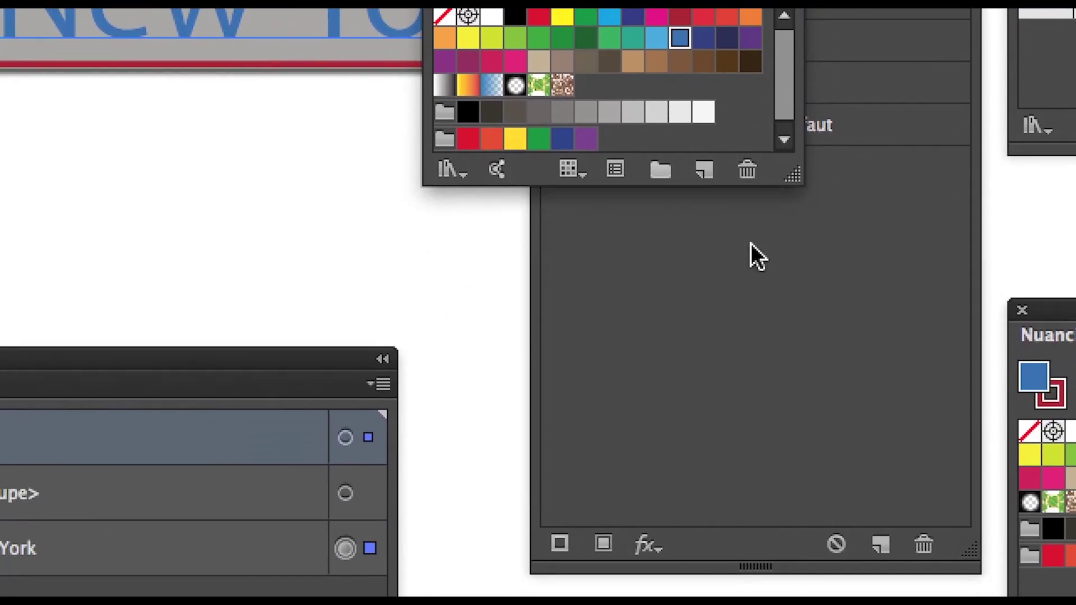
pyautogui.click(780, 352)
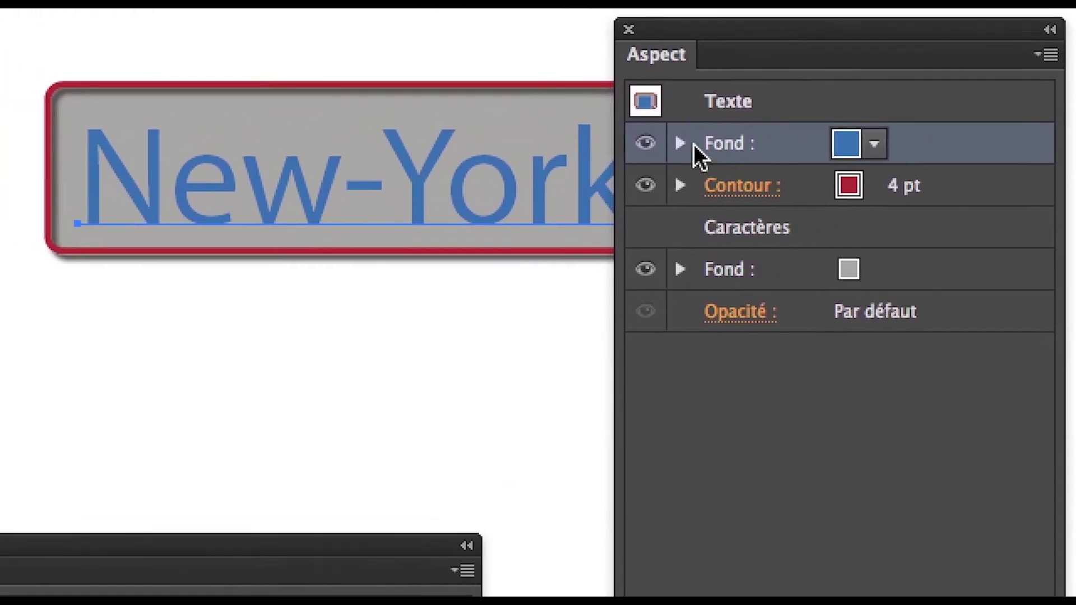
# Compare the effects attached to the new blue fill with those of the grey background fill by expanding and collapsing both
pyautogui.click(624, 103)
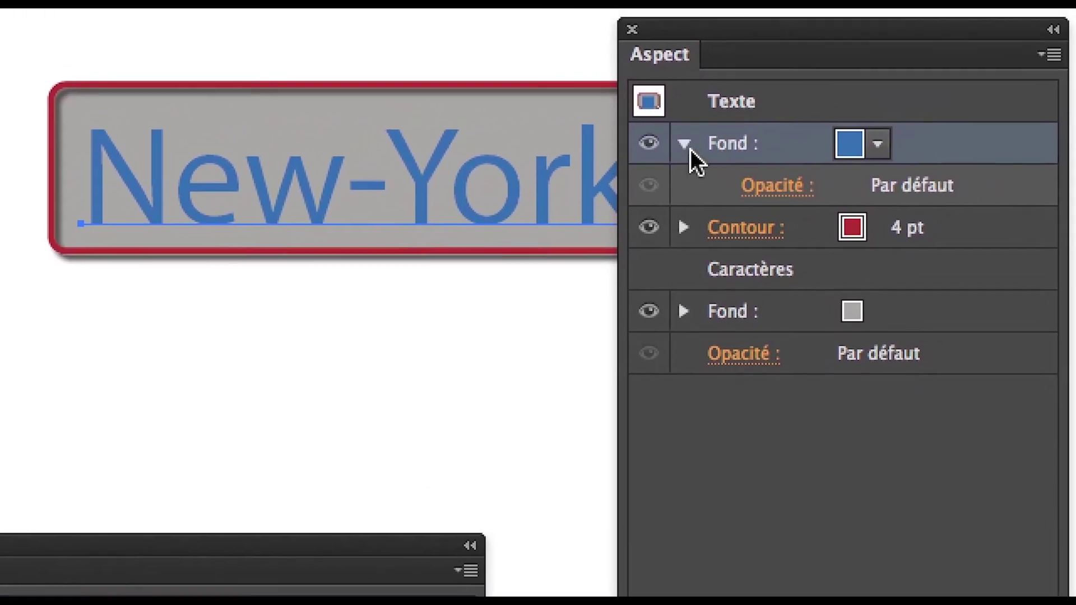
pyautogui.click(806, 111)
pyautogui.click(689, 150)
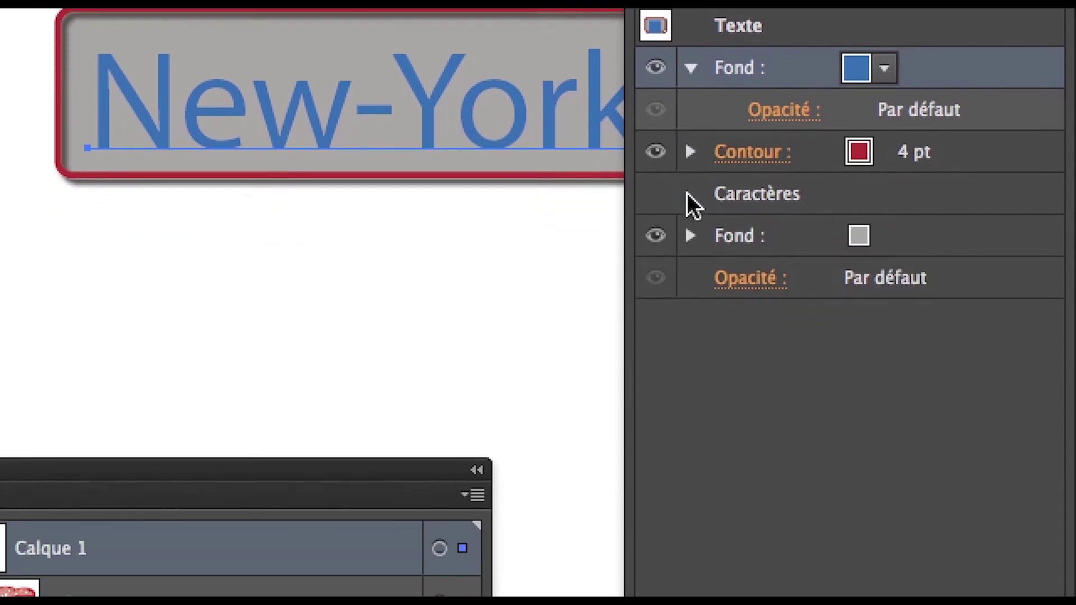
pyautogui.click(687, 316)
pyautogui.click(729, 214)
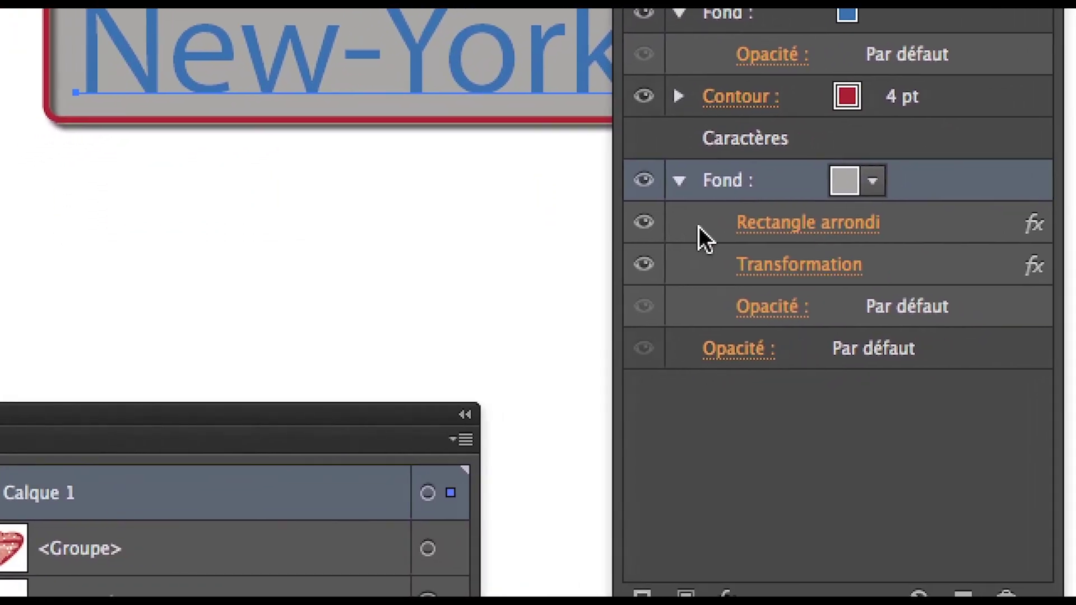
pyautogui.click(928, 223)
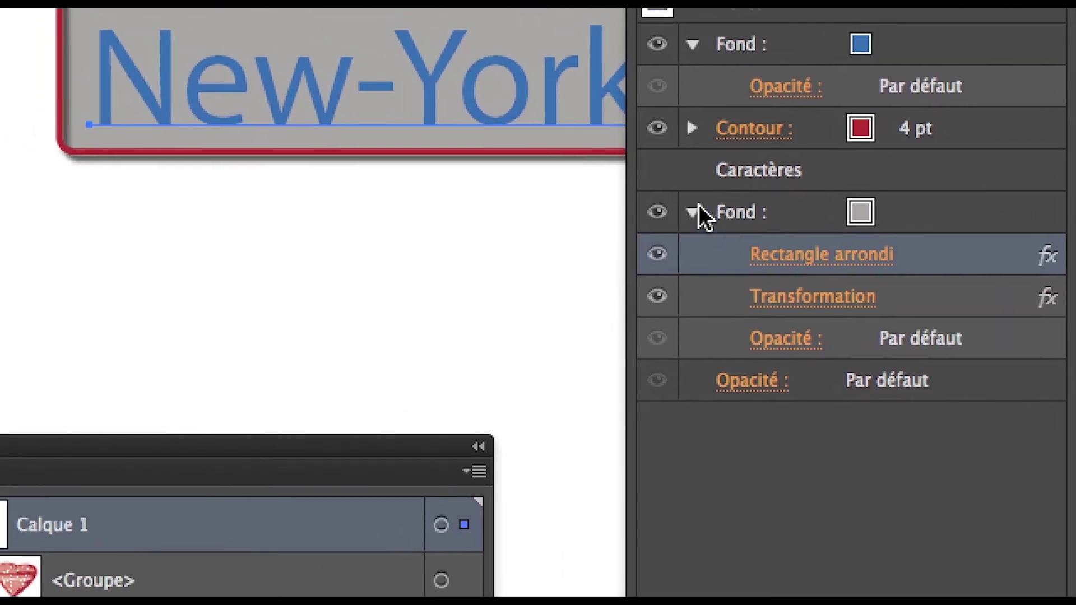
pyautogui.click(537, 174)
pyautogui.click(695, 73)
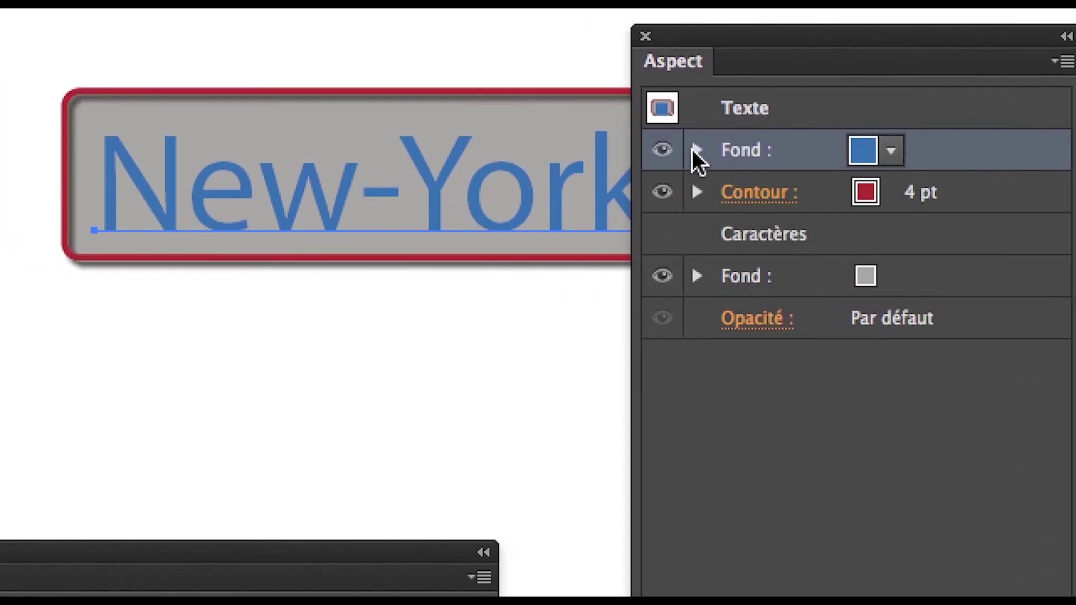
# Try dark blue on the top fill of the letters, and recolour it green
pyautogui.click(638, 153)
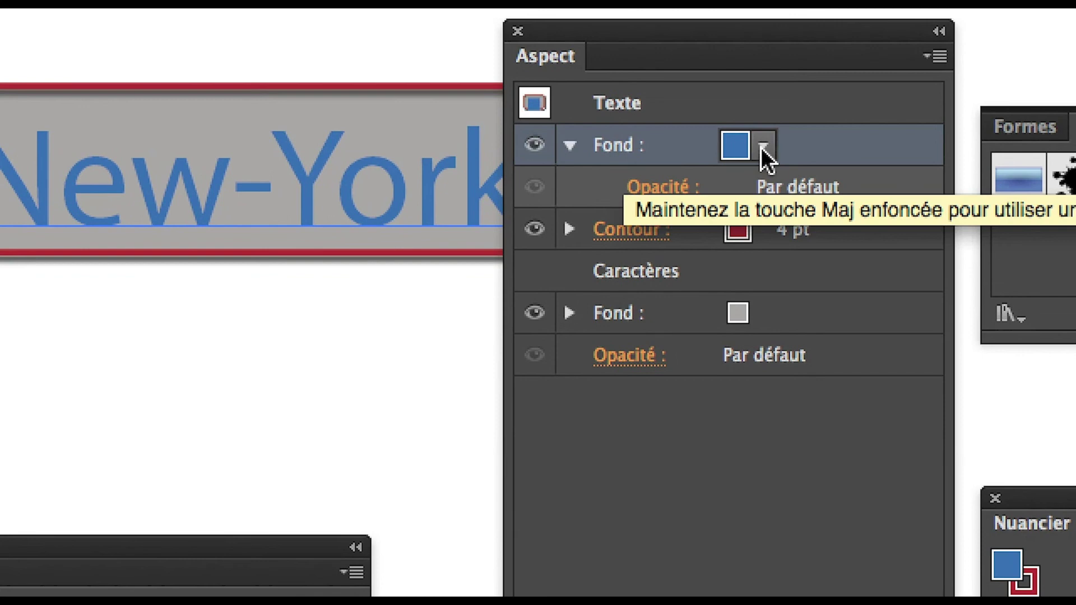
pyautogui.click(763, 150)
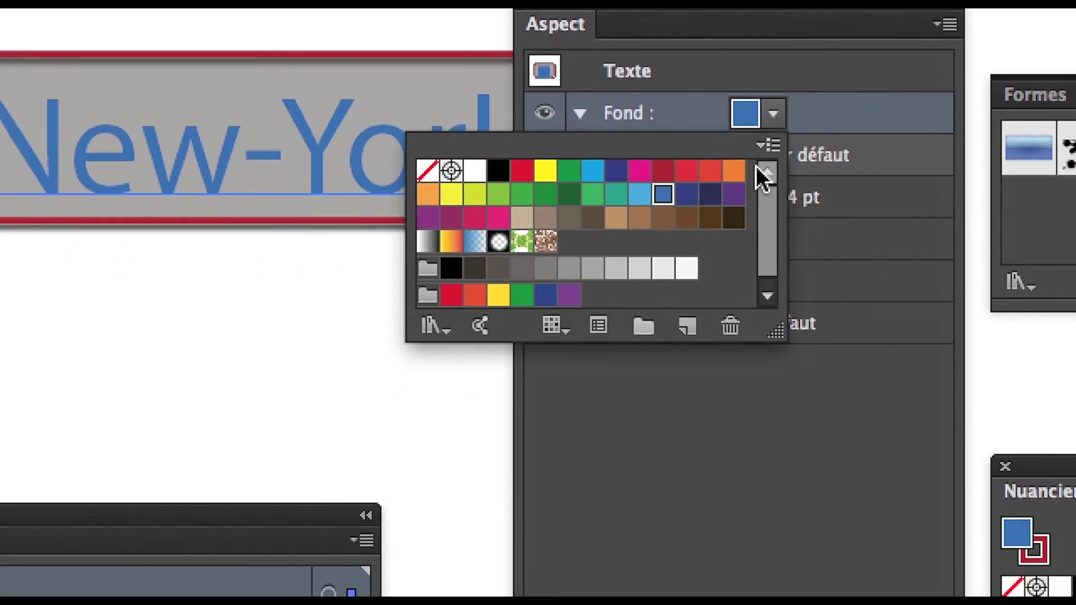
pyautogui.click(739, 178)
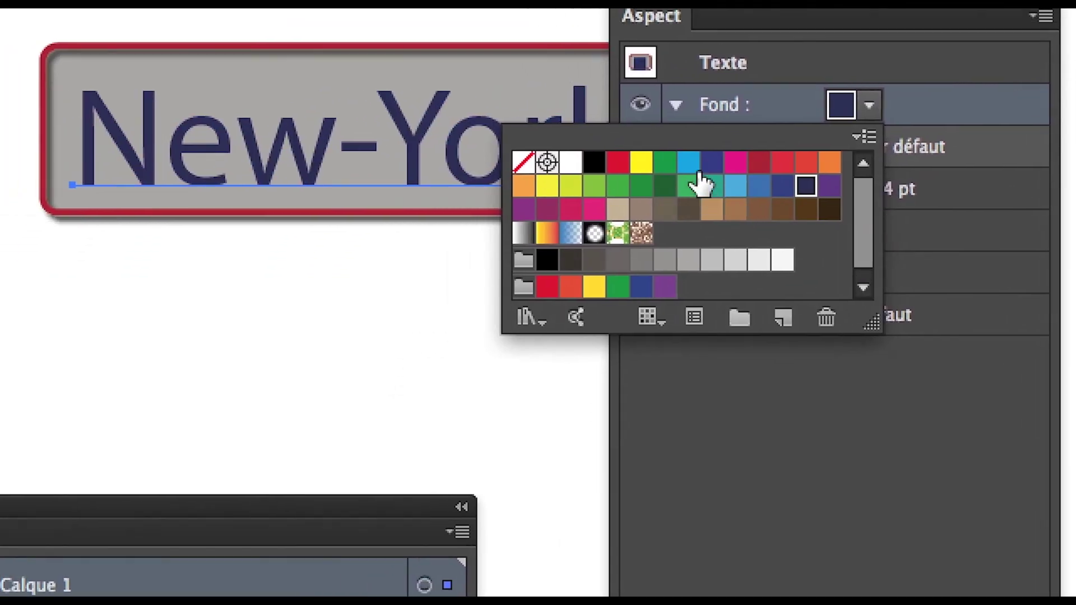
pyautogui.click(689, 180)
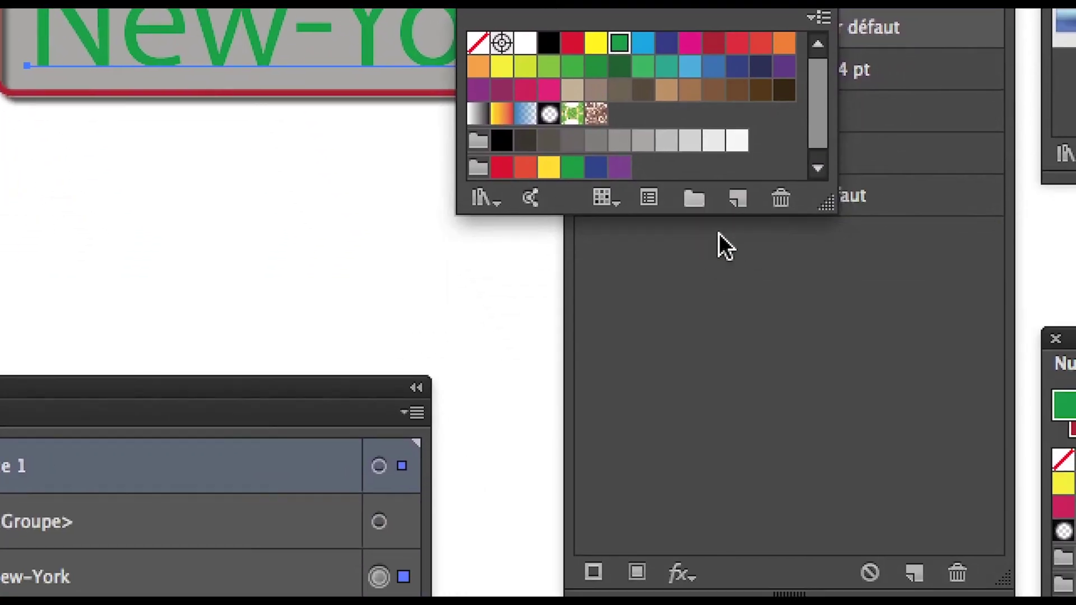
pyautogui.click(789, 353)
# Expand the stroke and the green fill, and duplicate the stroke's Ombre portée effect onto the green fill
pyautogui.click(686, 151)
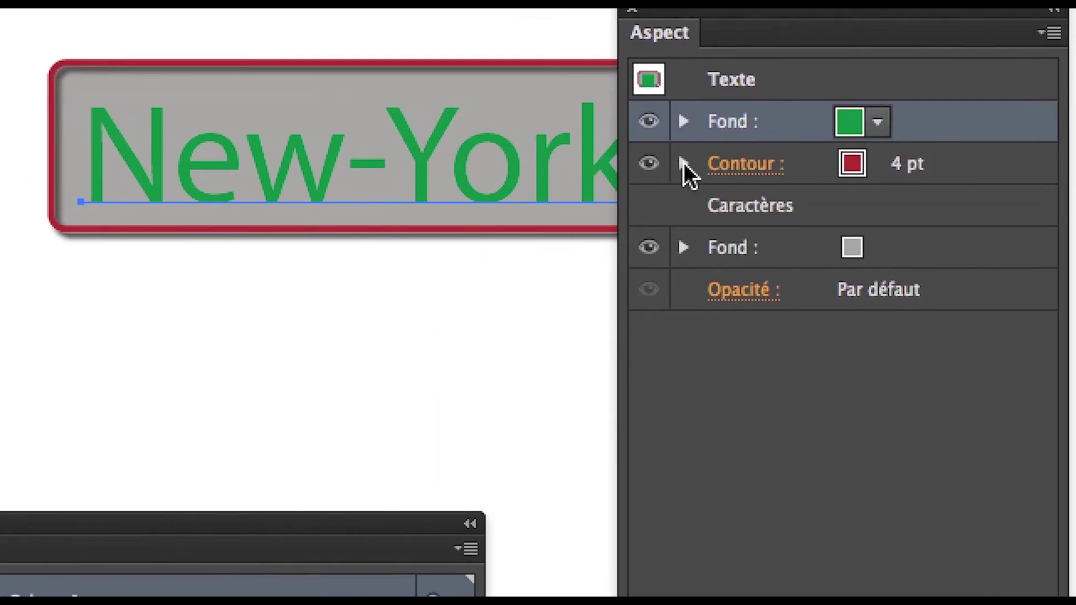
pyautogui.click(683, 162)
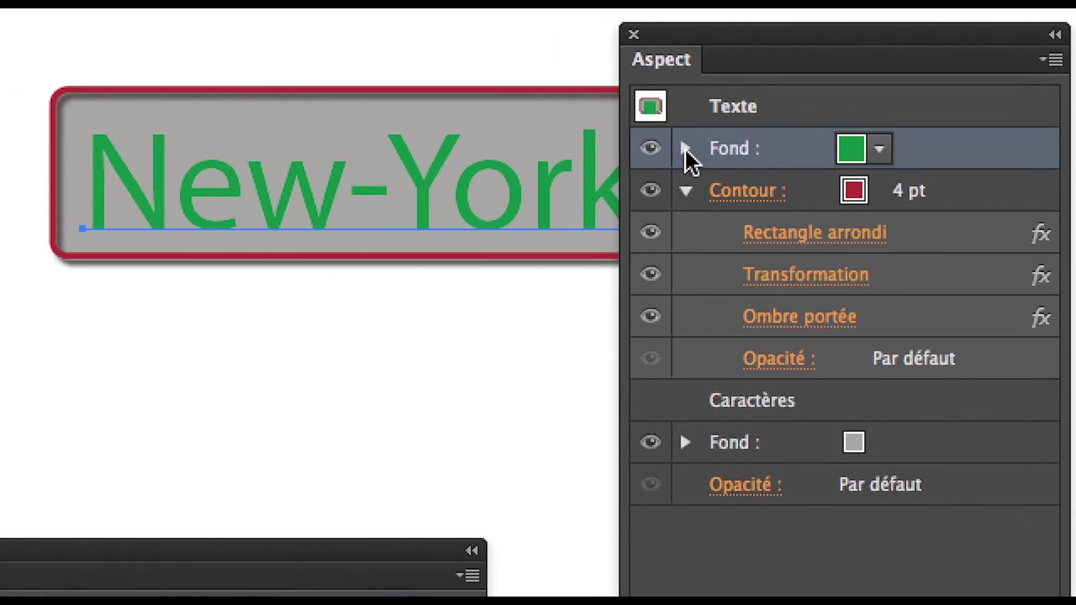
pyautogui.click(525, 44)
pyautogui.click(752, 213)
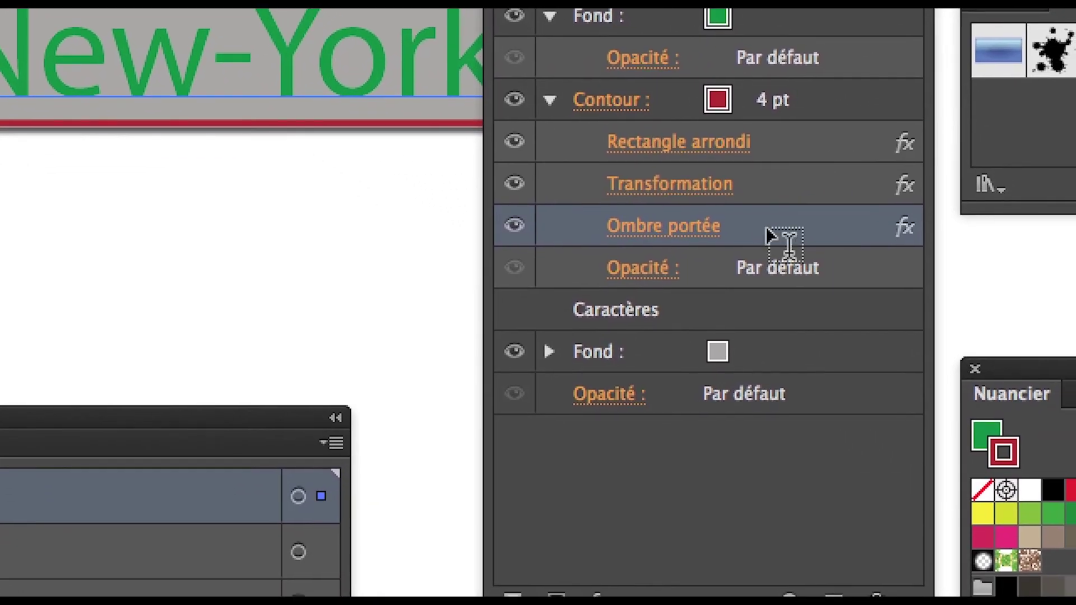
pyautogui.moveTo(769, 235); pyautogui.dragTo(786, 126)
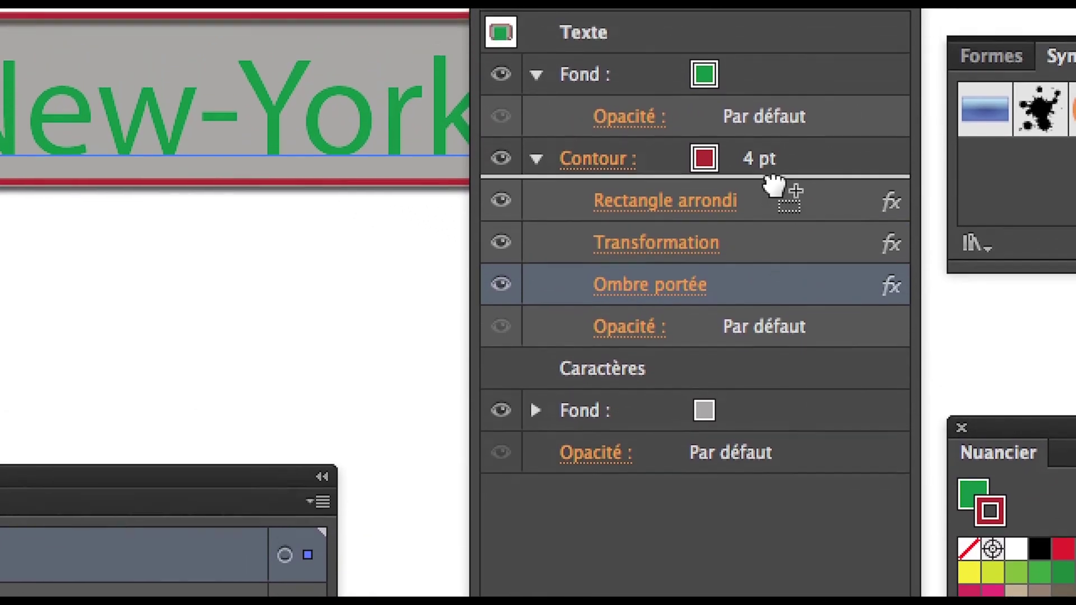
pyautogui.moveTo(773, 185); pyautogui.dragTo(779, 69)
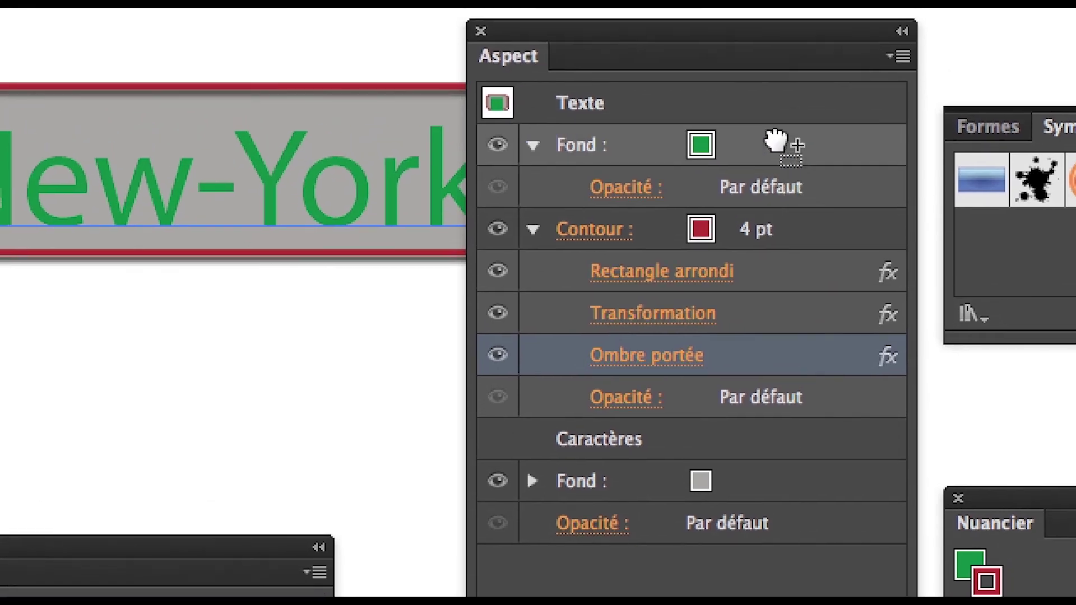
pyautogui.moveTo(775, 140); pyautogui.dragTo(775, 147)
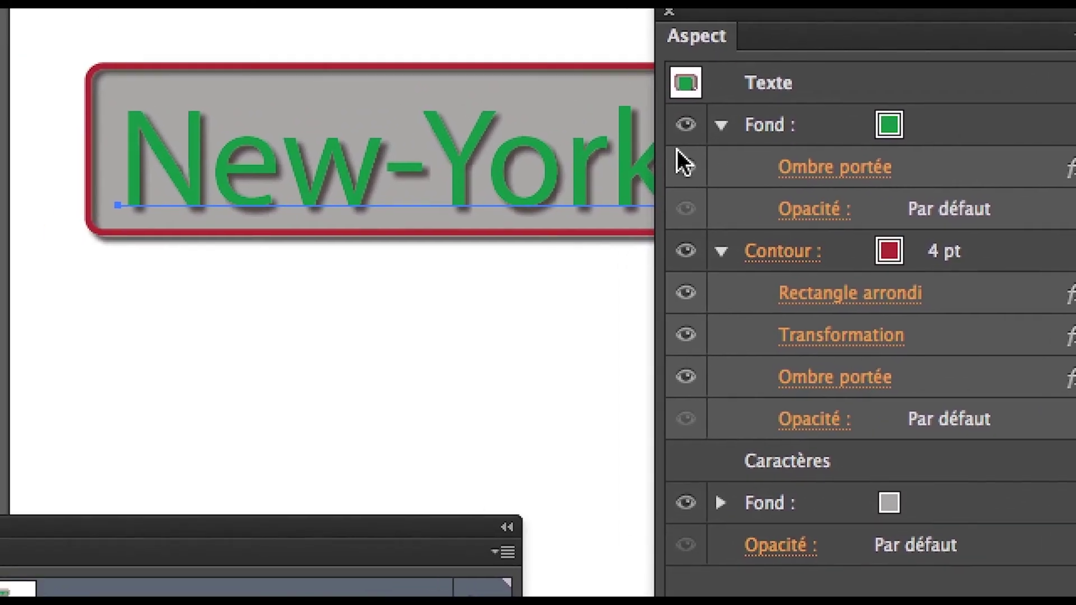
pyautogui.click(678, 153)
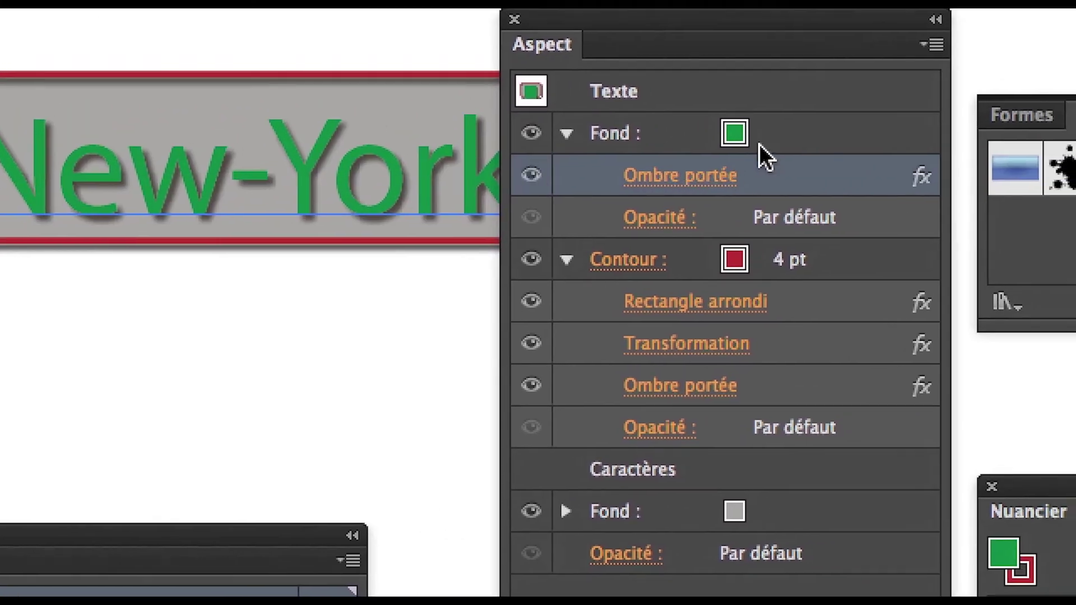
# Change the shadowed top fill of the letters from the swatches to dark blue
pyautogui.click(759, 145)
pyautogui.click(760, 138)
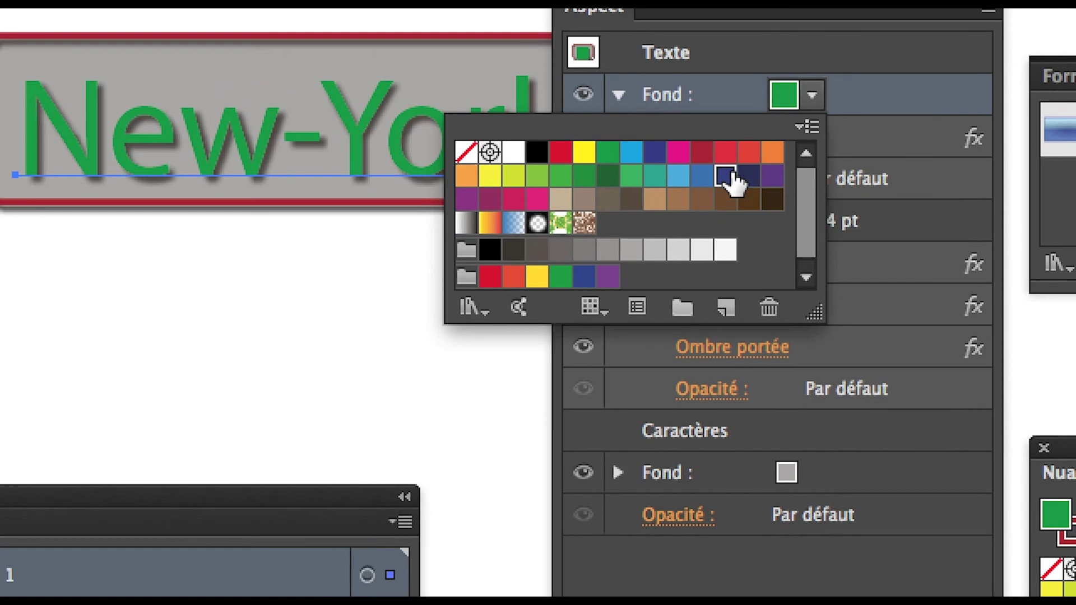
pyautogui.click(725, 177)
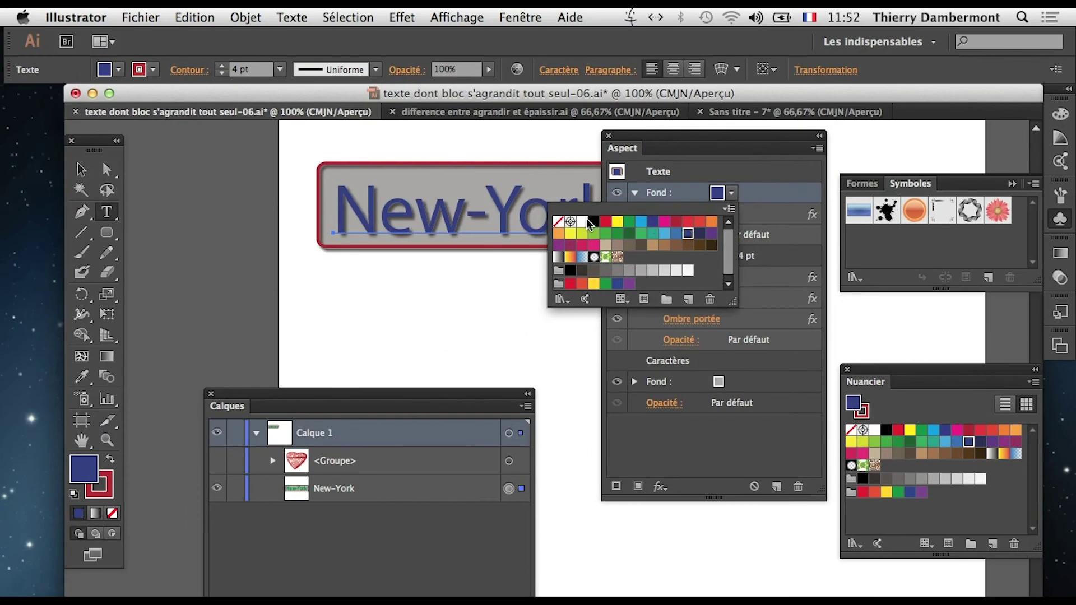
pyautogui.click(746, 143)
# Move the Aspect panel clear of the lettering, deselect the text and examine its drop shadow up close
pyautogui.moveTo(743, 137); pyautogui.dragTo(845, 141)
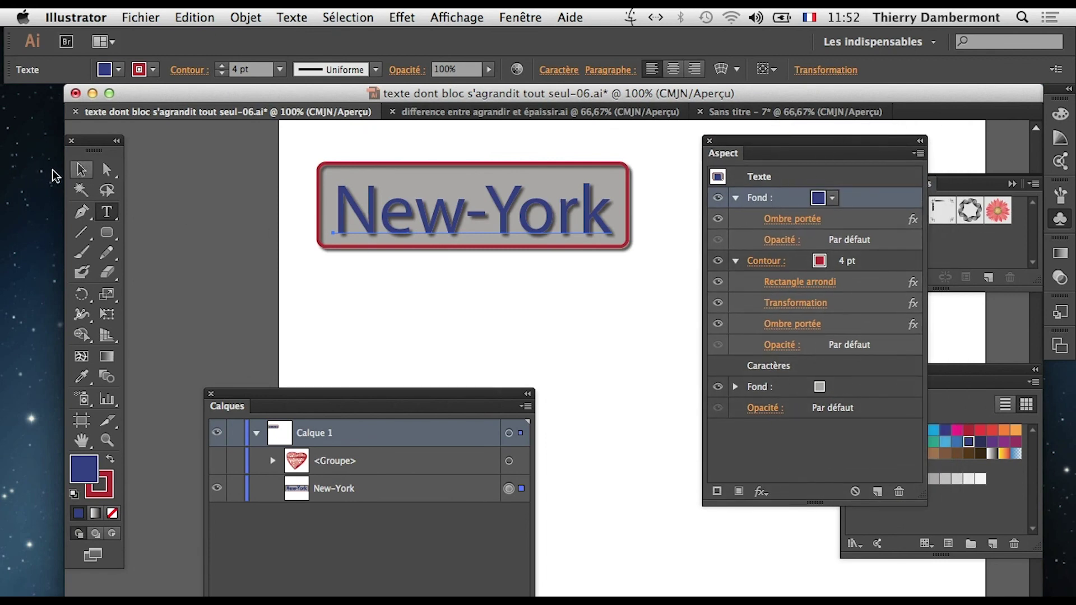
pyautogui.click(81, 168)
pyautogui.click(429, 300)
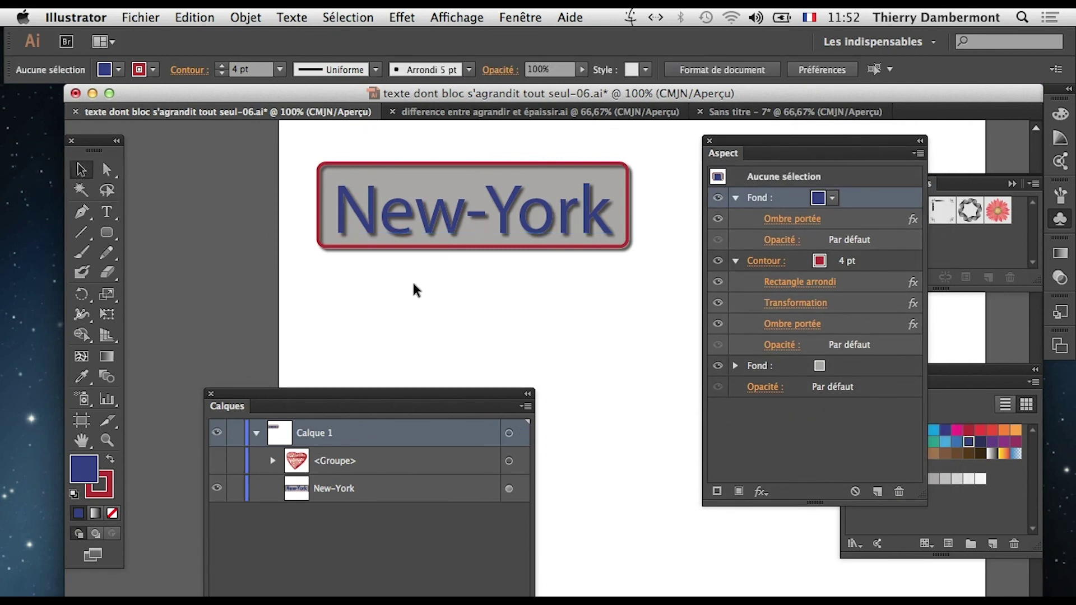
pyautogui.scroll(2, 487, 219)
pyautogui.scroll(-1, 482, 222)
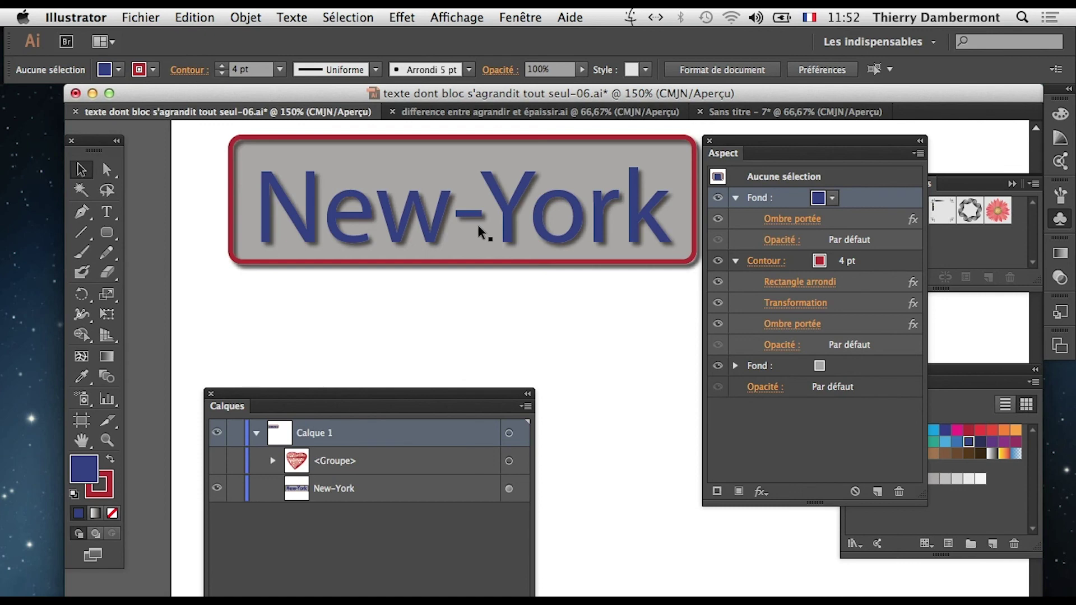
pyautogui.hscroll(3, 482, 235)
pyautogui.scroll(2, 482, 235)
# Select the "New-York" text, set its top fill to a very light grey swatch, and deselect it
pyautogui.click(832, 198)
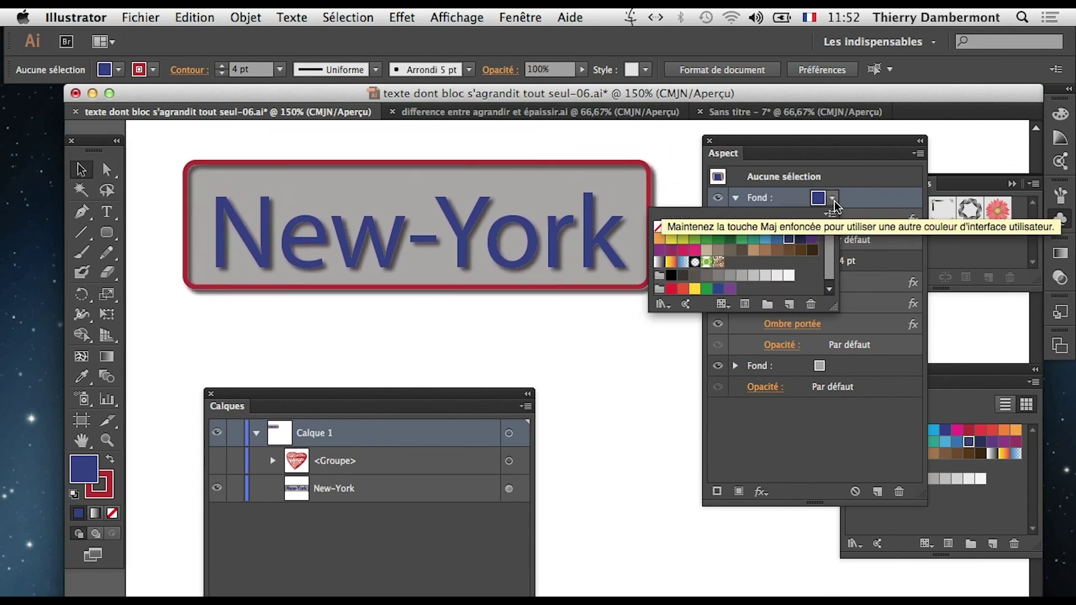
pyautogui.click(611, 262)
pyautogui.click(583, 271)
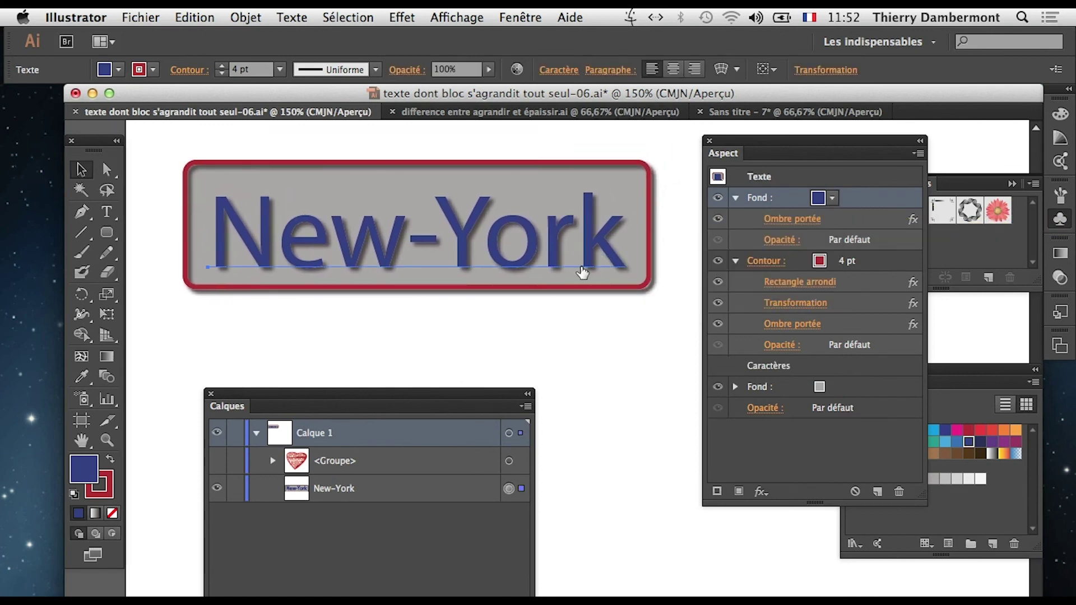
pyautogui.click(832, 198)
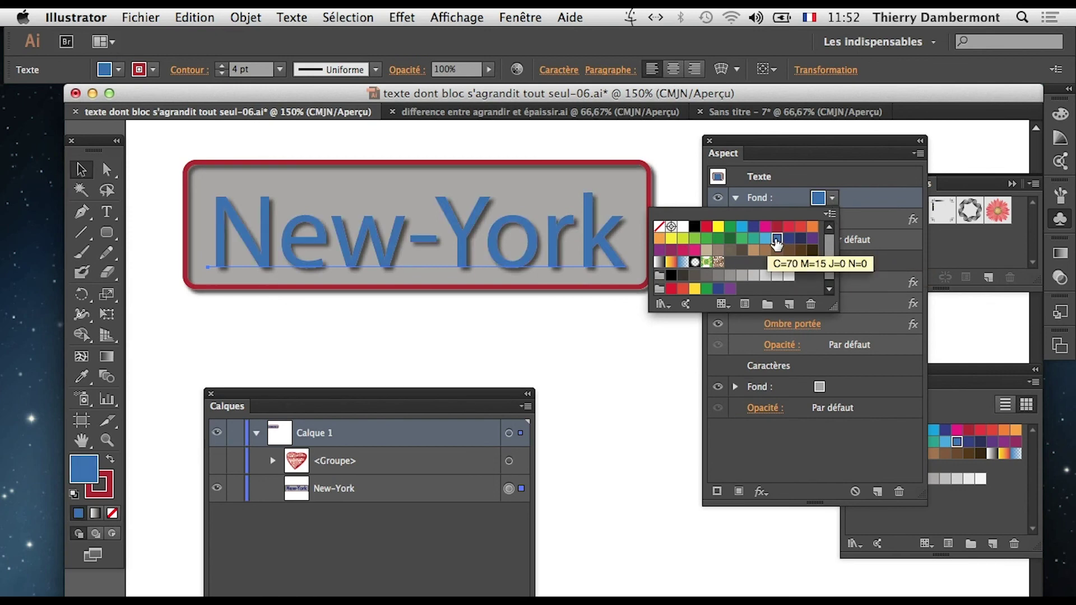
pyautogui.click(776, 276)
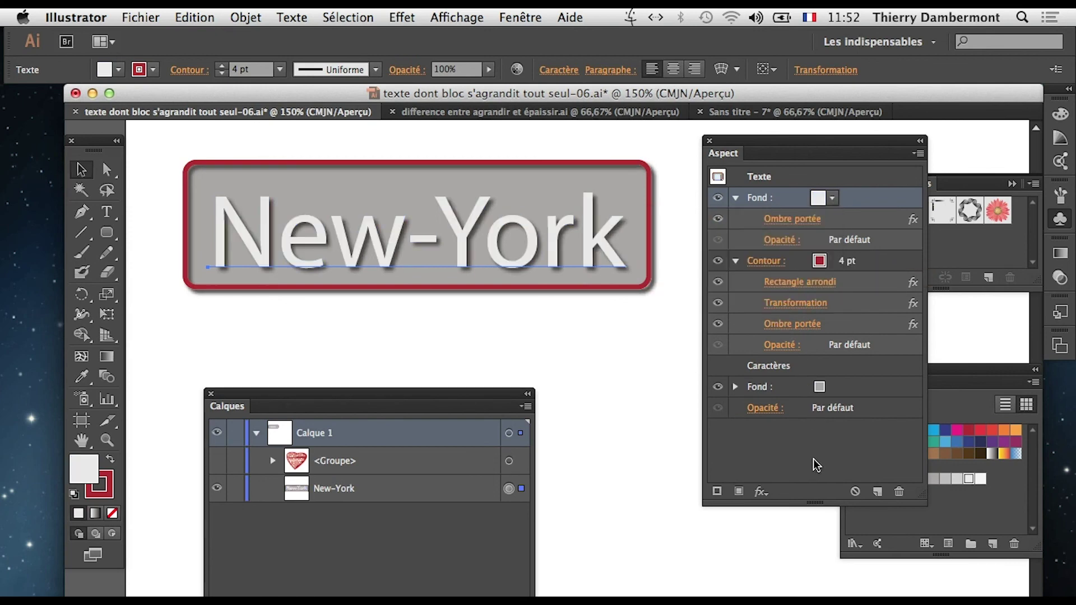
pyautogui.click(476, 345)
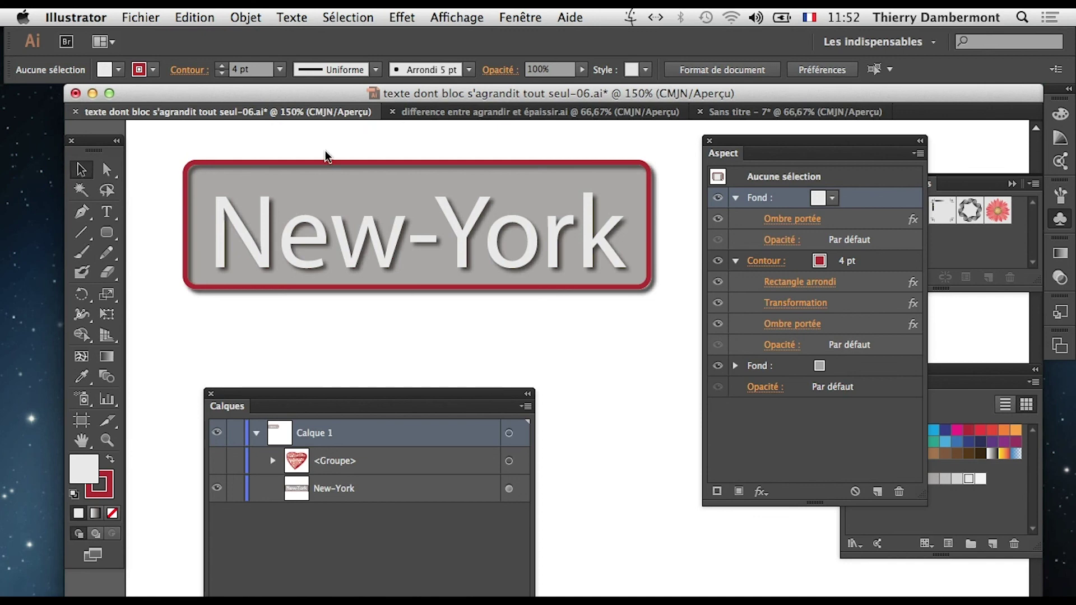
# Save a copy of the document as "texte dont bloc s'agrandit tout seul-07.ai" in Illustrator CC format with the default options
pyautogui.click(141, 17)
pyautogui.click(202, 162)
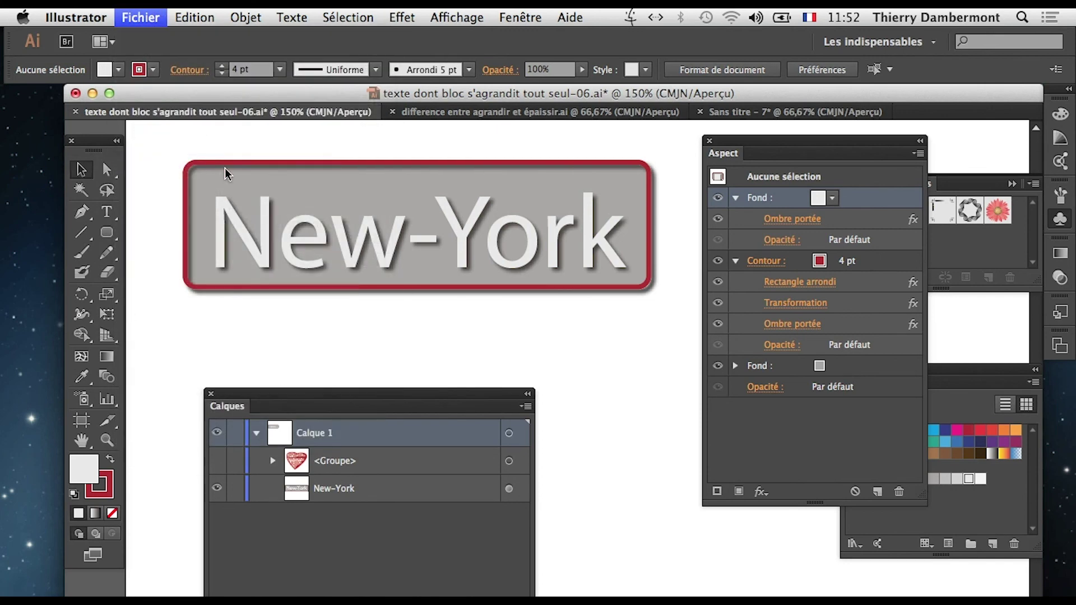
pyautogui.click(662, 125)
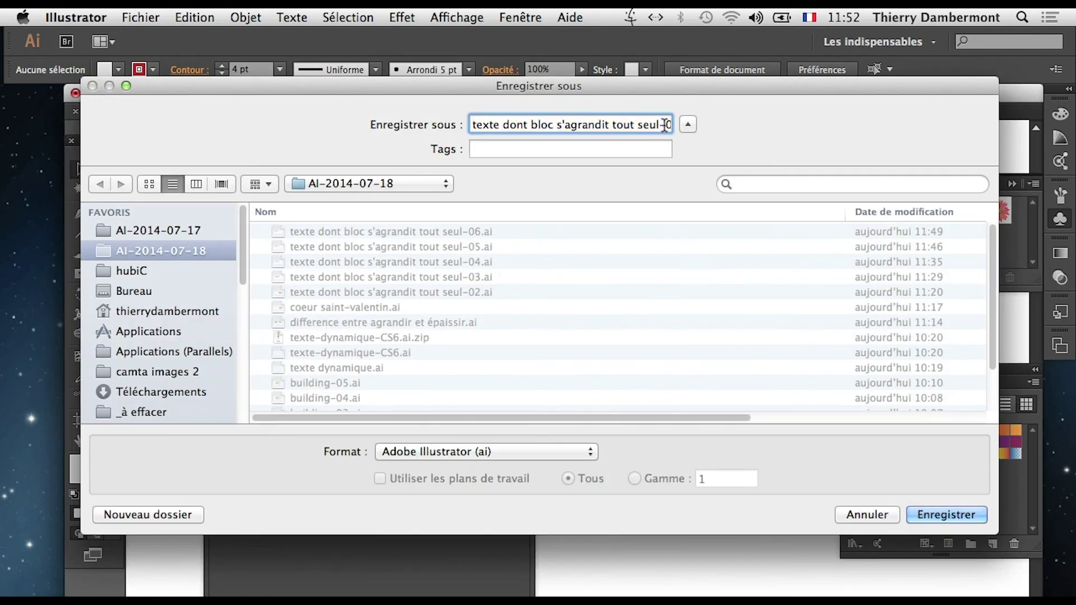
pyautogui.press('Down')
pyautogui.doubleClick(650, 124)
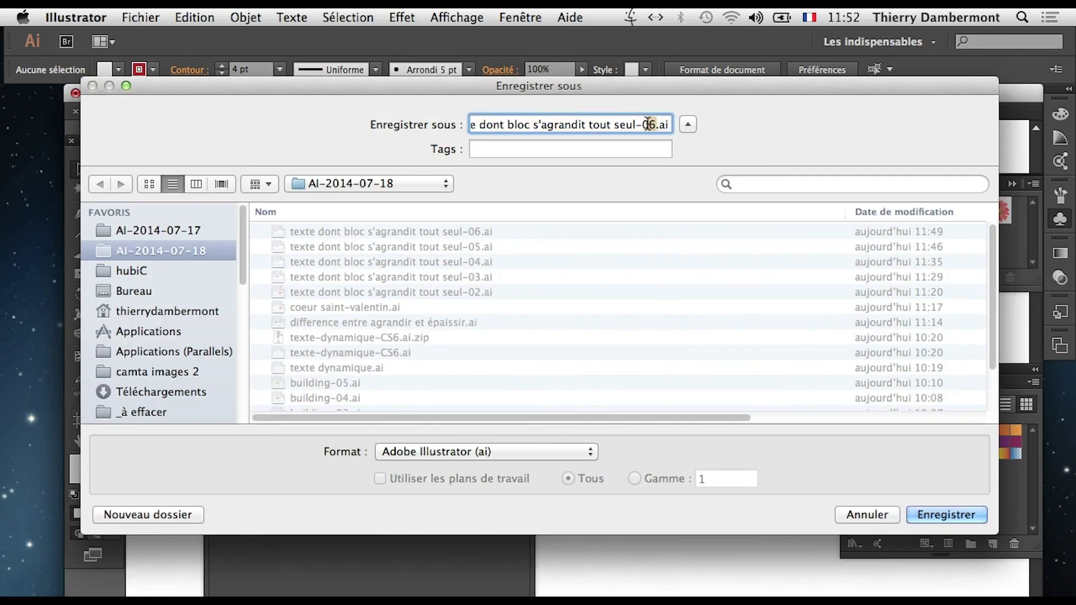
pyautogui.write('07')
pyautogui.click(935, 519)
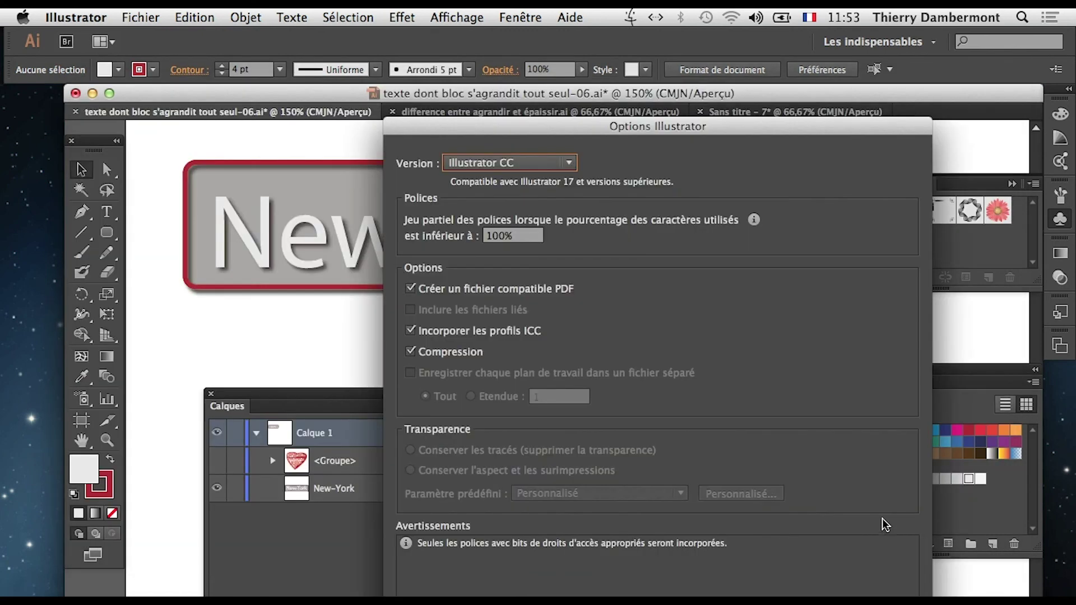
pyautogui.press('Return')
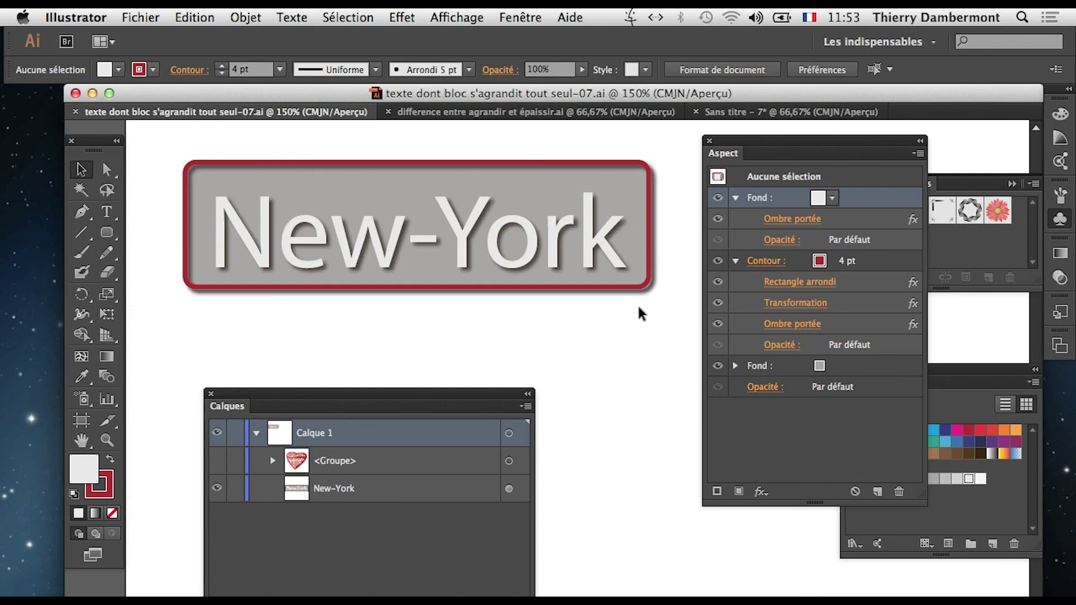
# Look through the Illustrator effects offered in the Spécial category
pyautogui.click(401, 17)
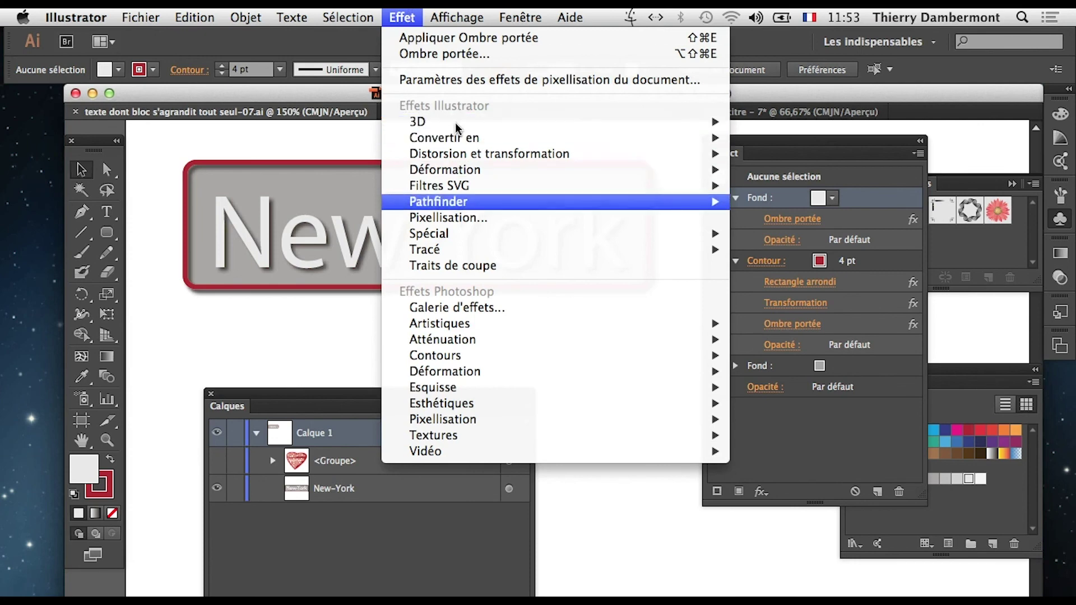
pyautogui.moveTo(463, 236)
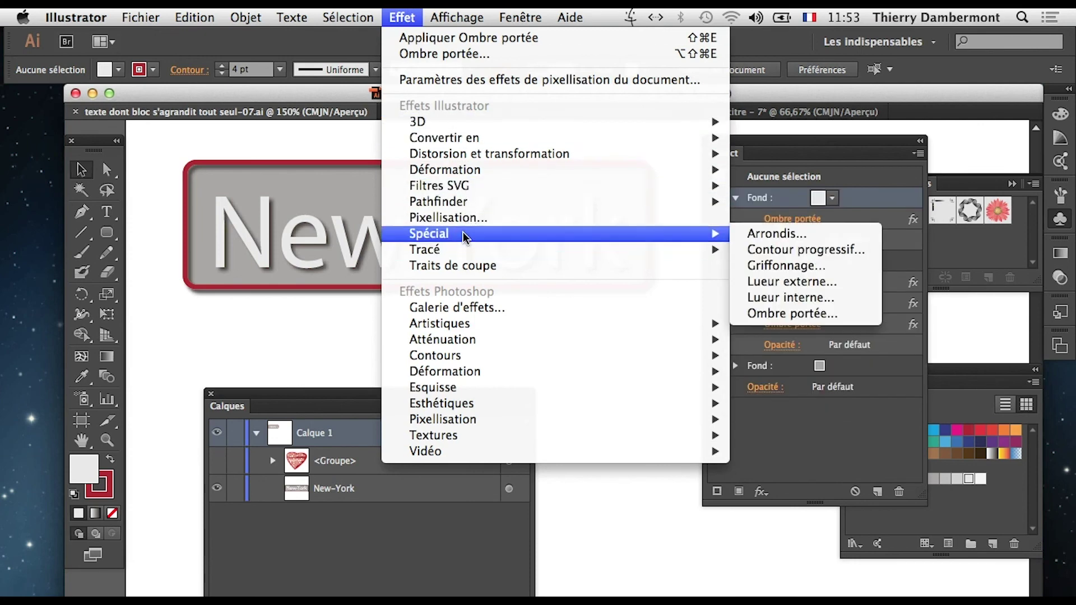